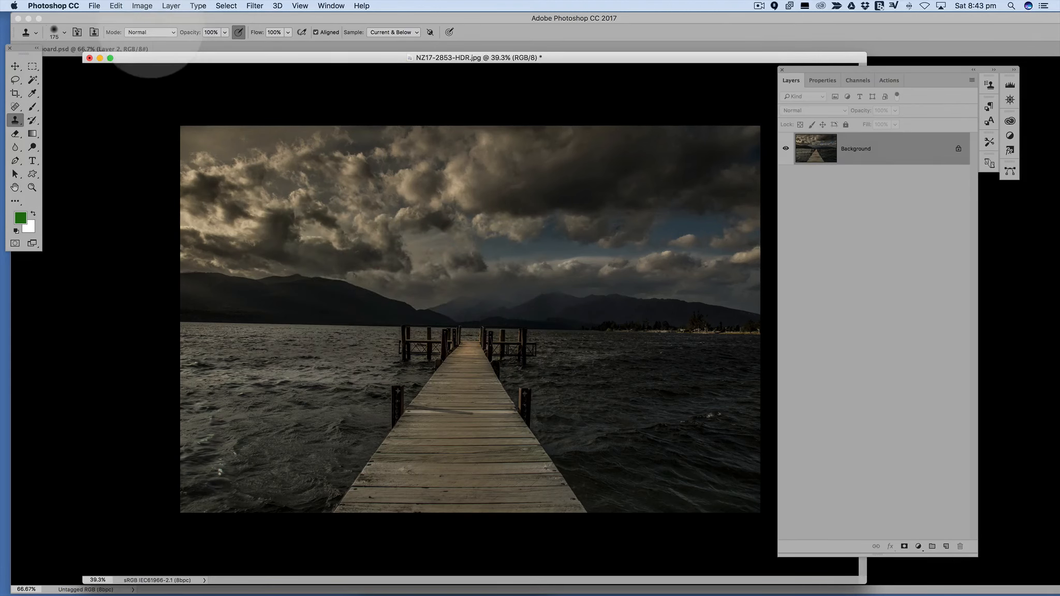
# Step: Apply a Brightness/Contrast adjustment to the jetty photo with Brightness set to 42
pyautogui.click(142, 5)
pyautogui.moveTo(166, 34)
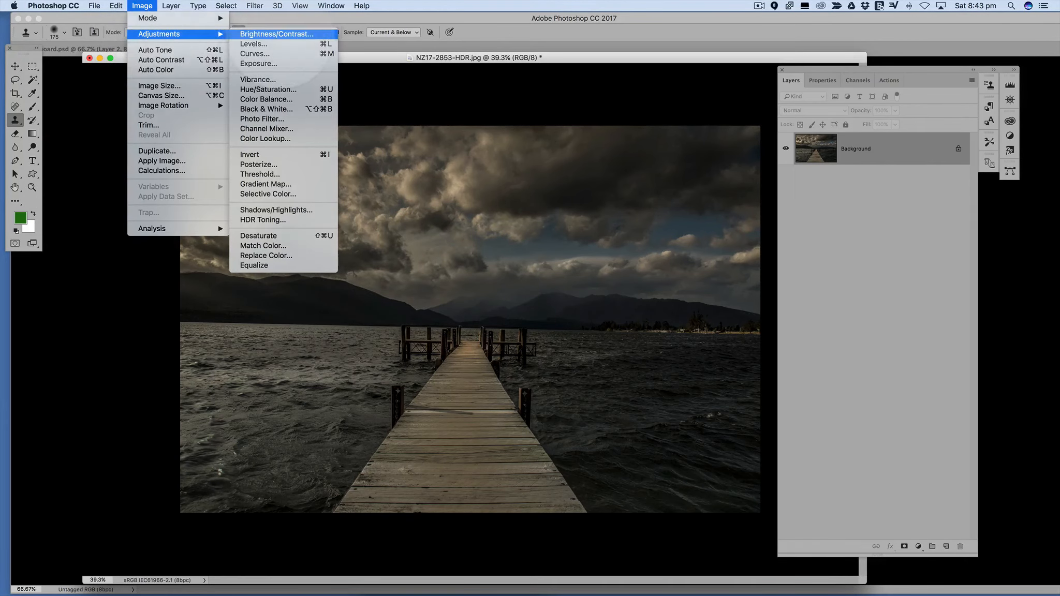
pyautogui.click(277, 34)
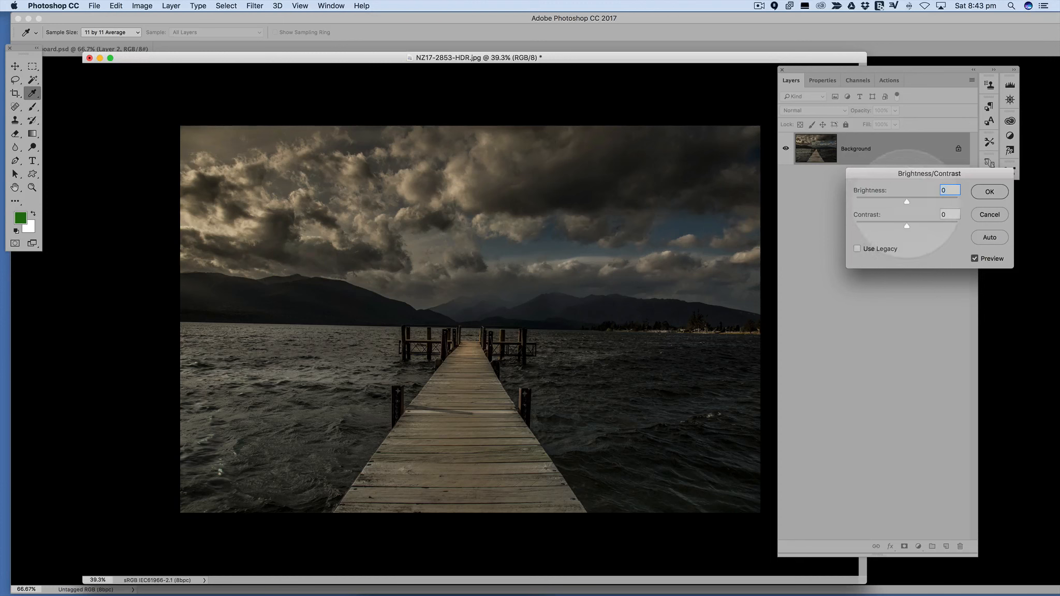
pyautogui.moveTo(907, 202); pyautogui.dragTo(921, 201)
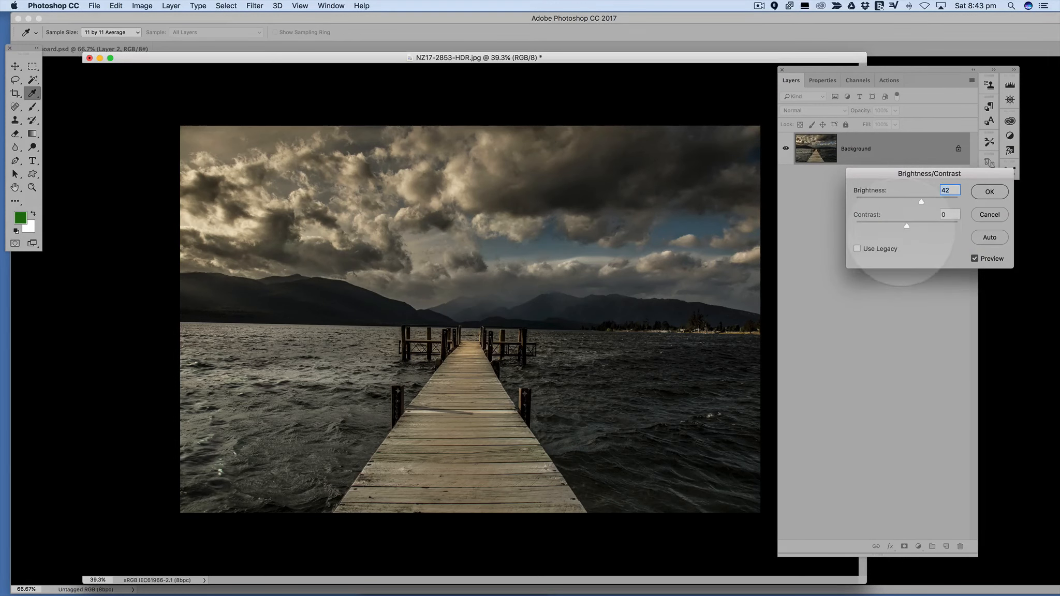
pyautogui.click(989, 192)
pyautogui.press('s')
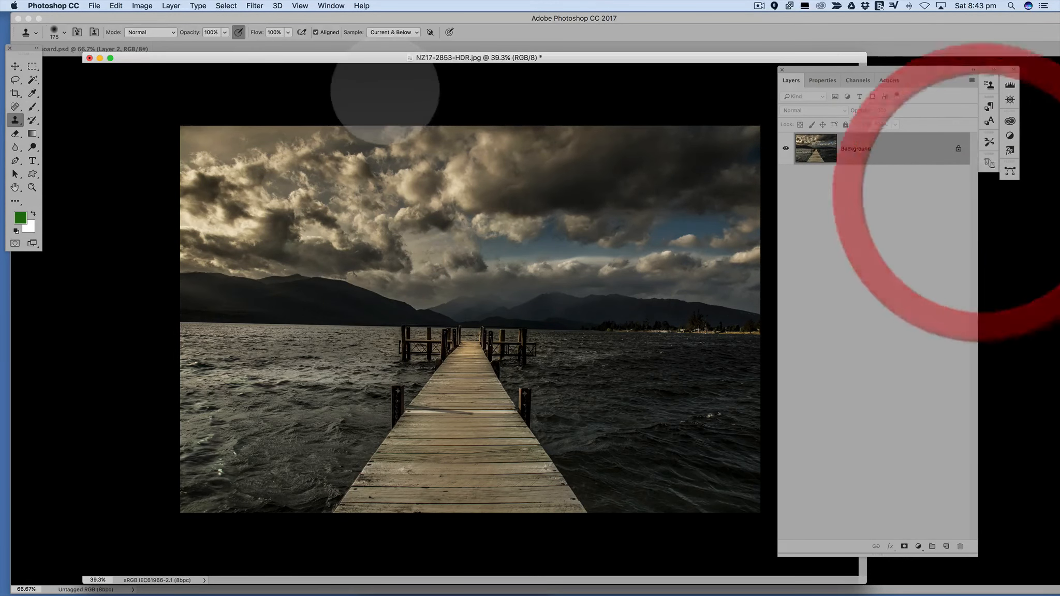
# Step: Raise the photo's overall saturation moderately with a Hue/Saturation adjustment on the Master range
pyautogui.click(141, 6)
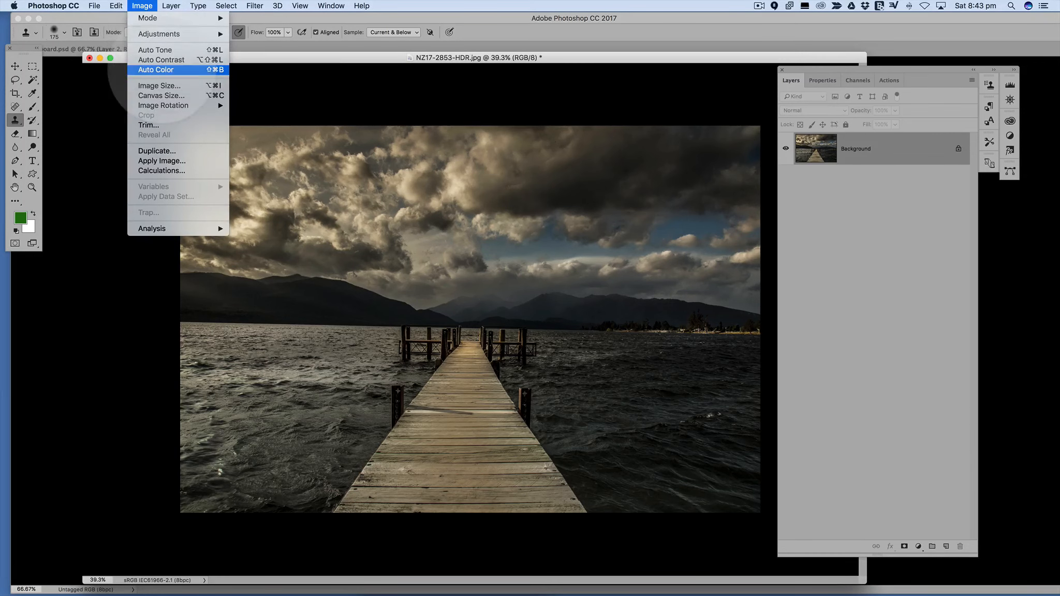
pyautogui.moveTo(171, 34)
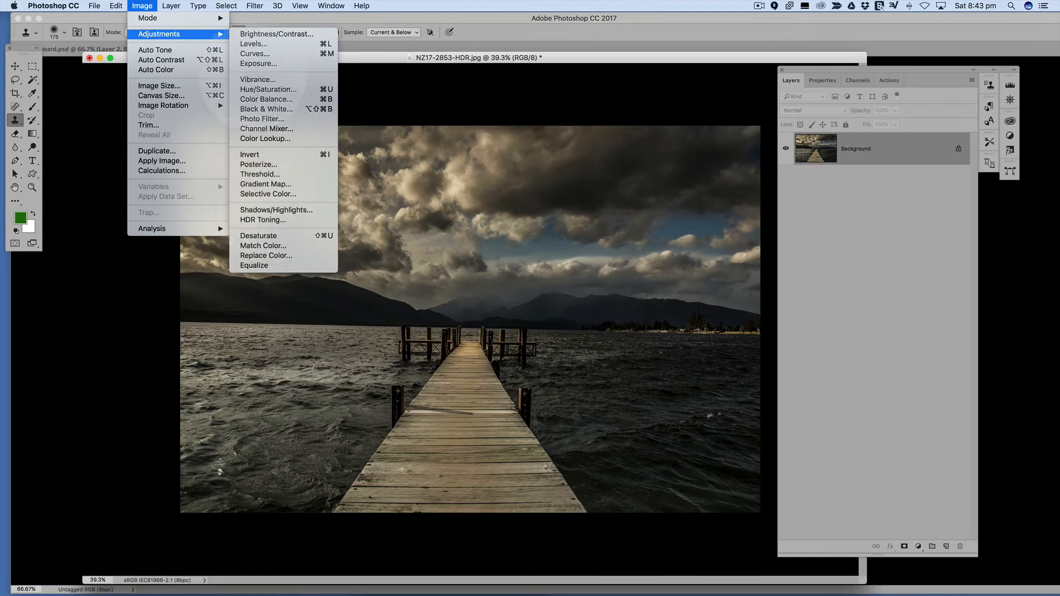
pyautogui.click(256, 89)
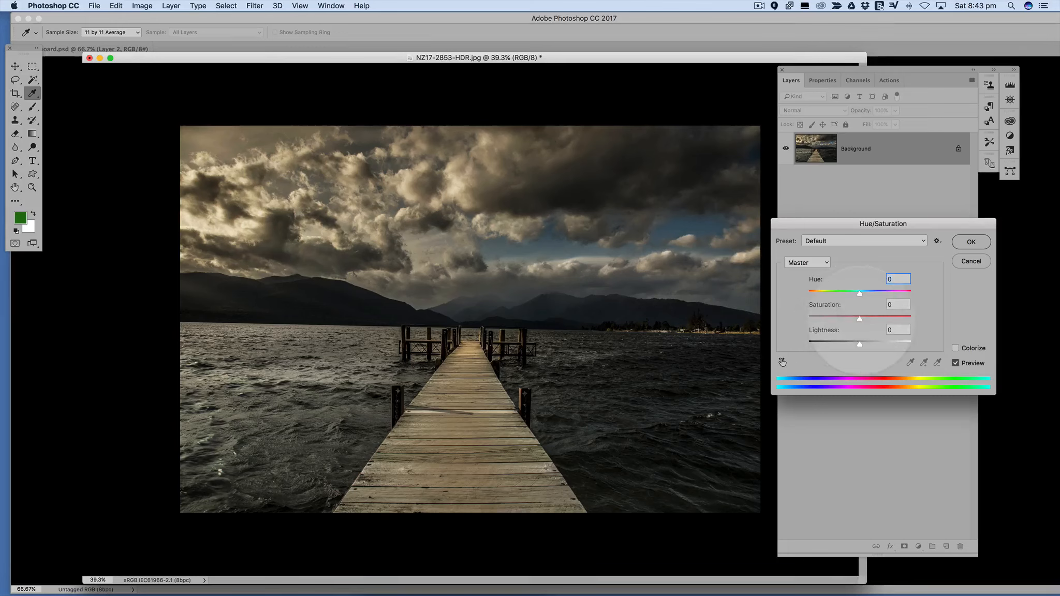
pyautogui.moveTo(860, 319); pyautogui.dragTo(874, 319)
pyautogui.click(964, 244)
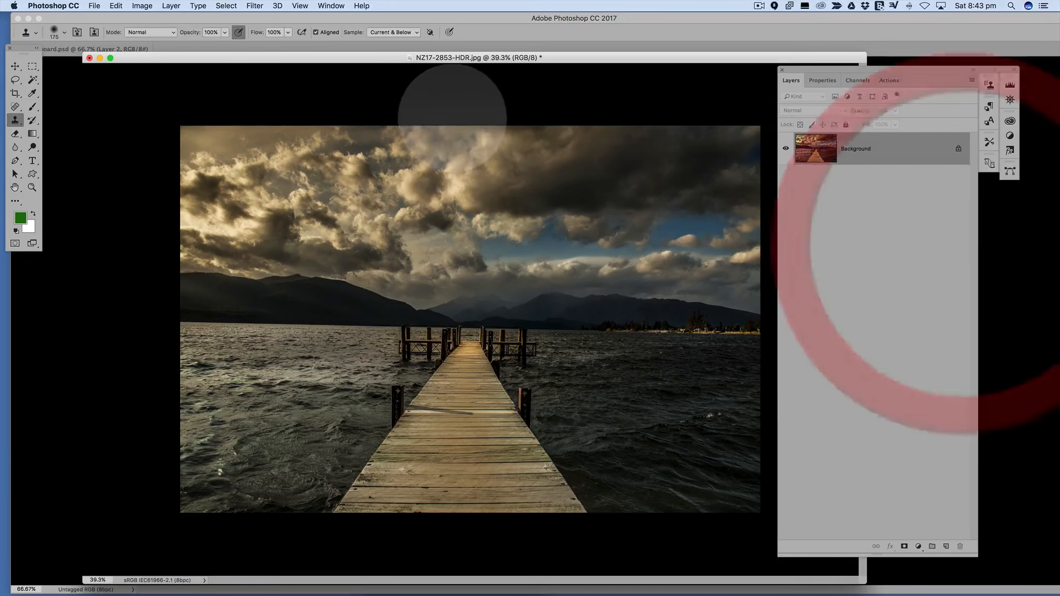
pyautogui.press('s')
# Step: Apply a Color Balance adjustment that shifts the photo toward a warmer magenta tone
pyautogui.click(142, 5)
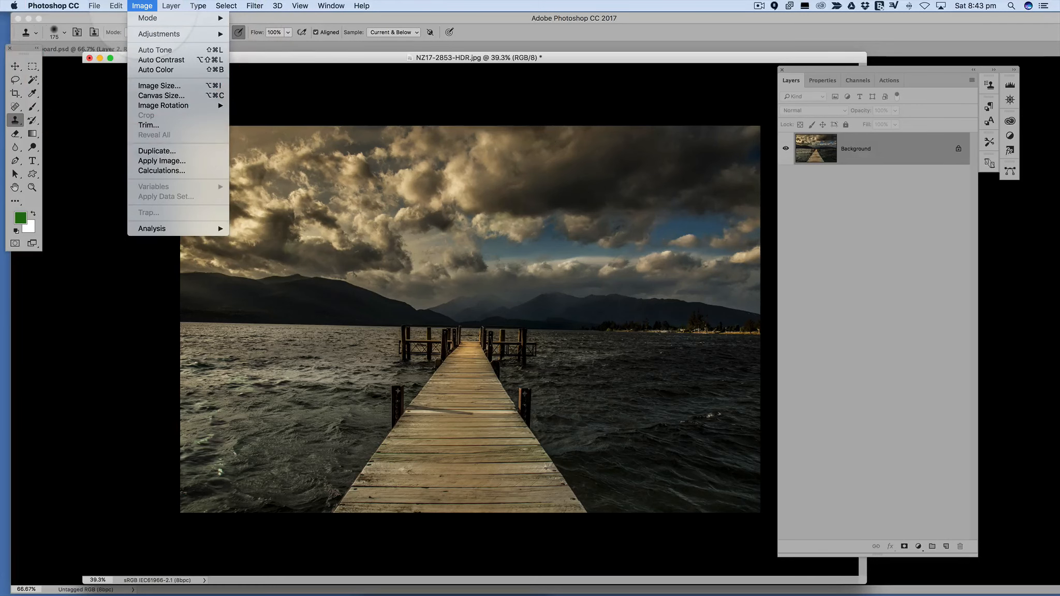
pyautogui.click(291, 99)
pyautogui.moveTo(641, 349)
pyautogui.mouseDown()
pyautogui.moveTo(653, 349)
pyautogui.moveTo(635, 335)
pyautogui.mouseUp()
pyautogui.click(752, 302)
# Step: Clone out the small whitecap in the water to the right of the jetty with the Clone Stamp
pyautogui.press('s')
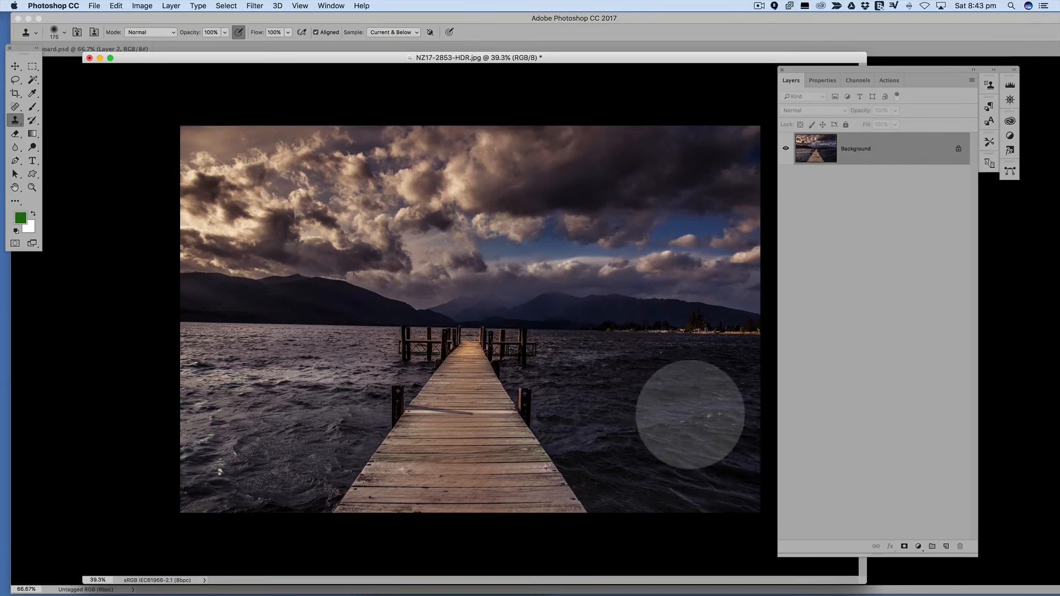
pyautogui.press('alt')
pyautogui.keyDown('alt'); pyautogui.click(713, 425); pyautogui.keyUp('alt')
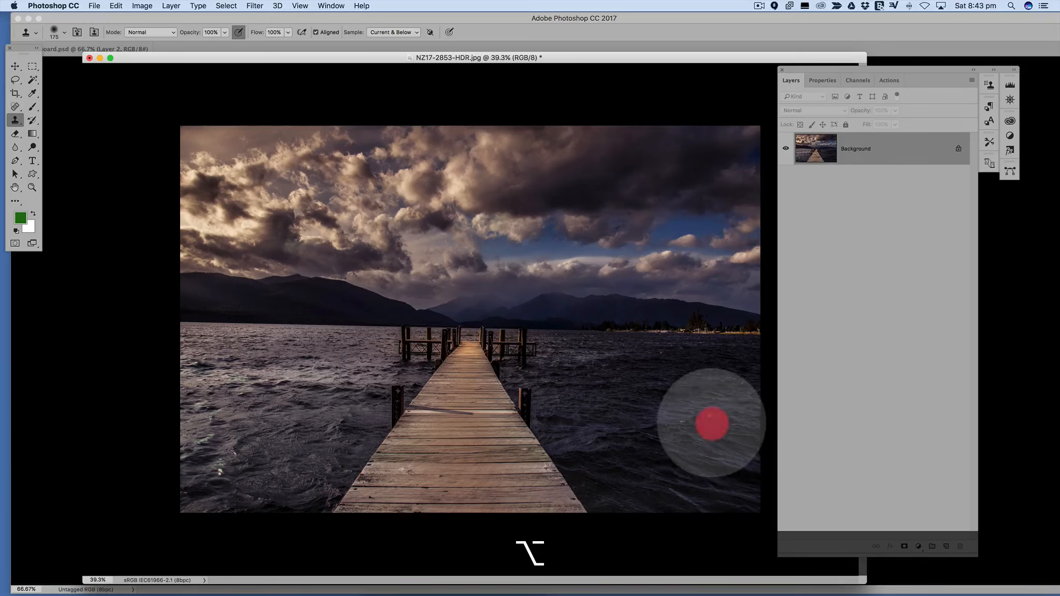
# Step: Clone water sampled from left of the jetty over the near post and edge on the jetty's right side
pyautogui.press('alt')
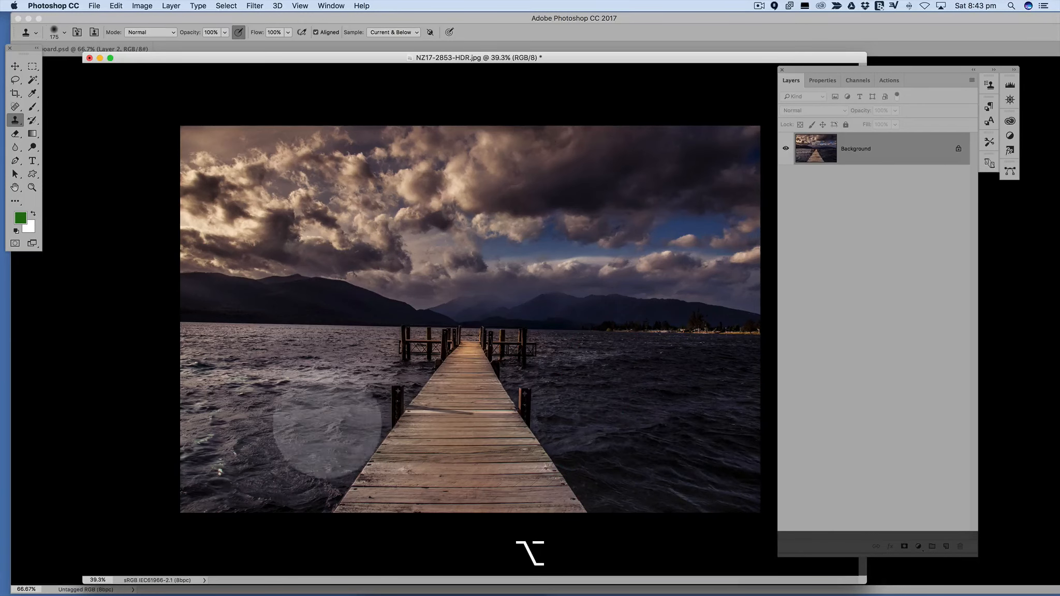
pyautogui.keyDown('alt'); pyautogui.click(341, 430); pyautogui.keyUp('alt')
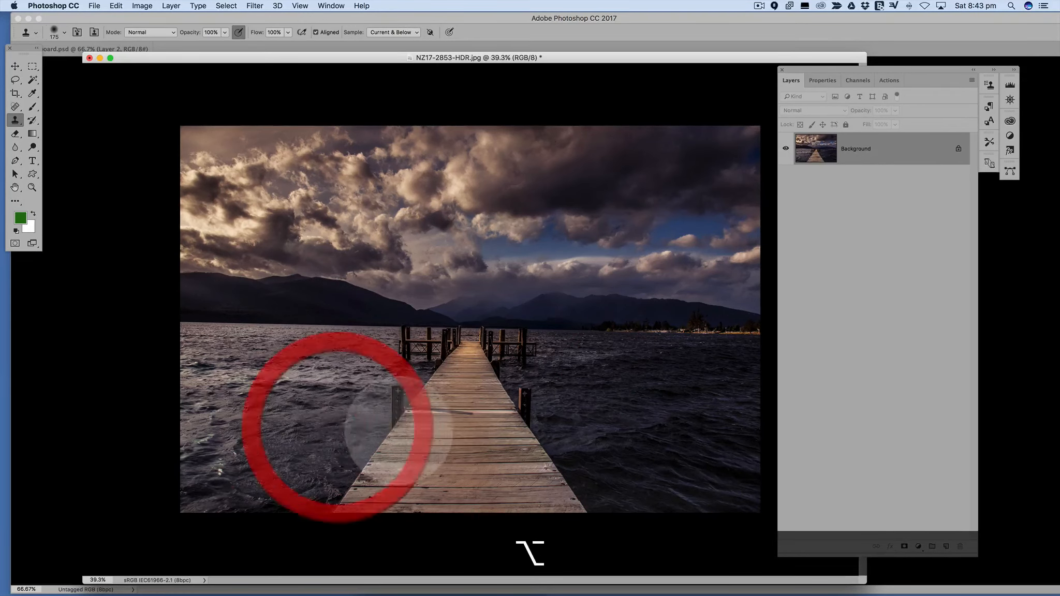
pyautogui.moveTo(553, 429)
pyautogui.mouseDown()
pyautogui.moveTo(487, 426)
pyautogui.moveTo(541, 424)
pyautogui.moveTo(505, 414)
pyautogui.moveTo(568, 421)
pyautogui.mouseUp()
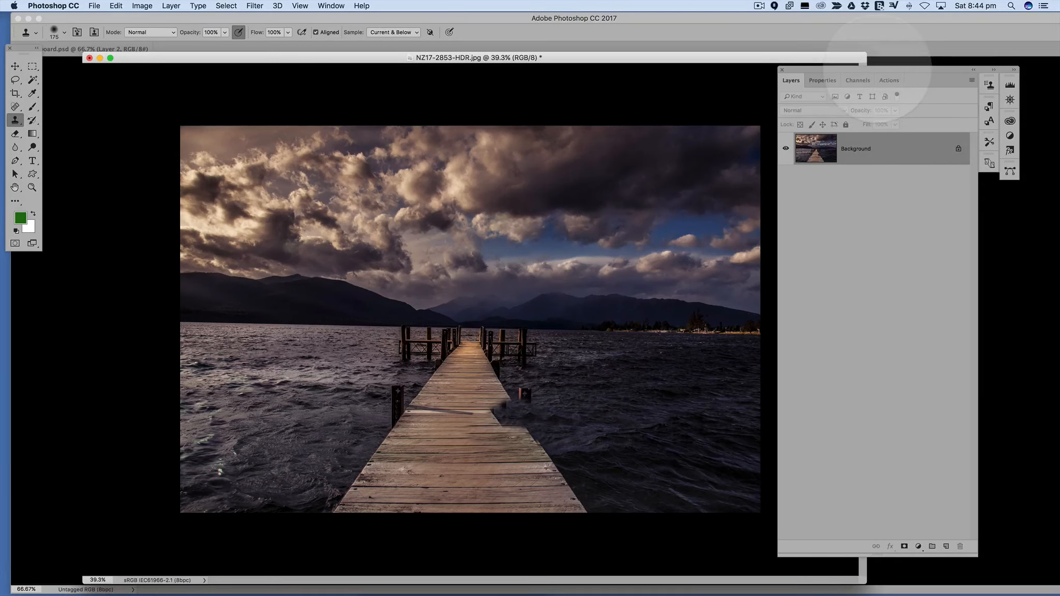
# Step: Move the Layers panel group inward and place the open History panel over its empty lower area
pyautogui.moveTo(877, 67); pyautogui.dragTo(822, 96)
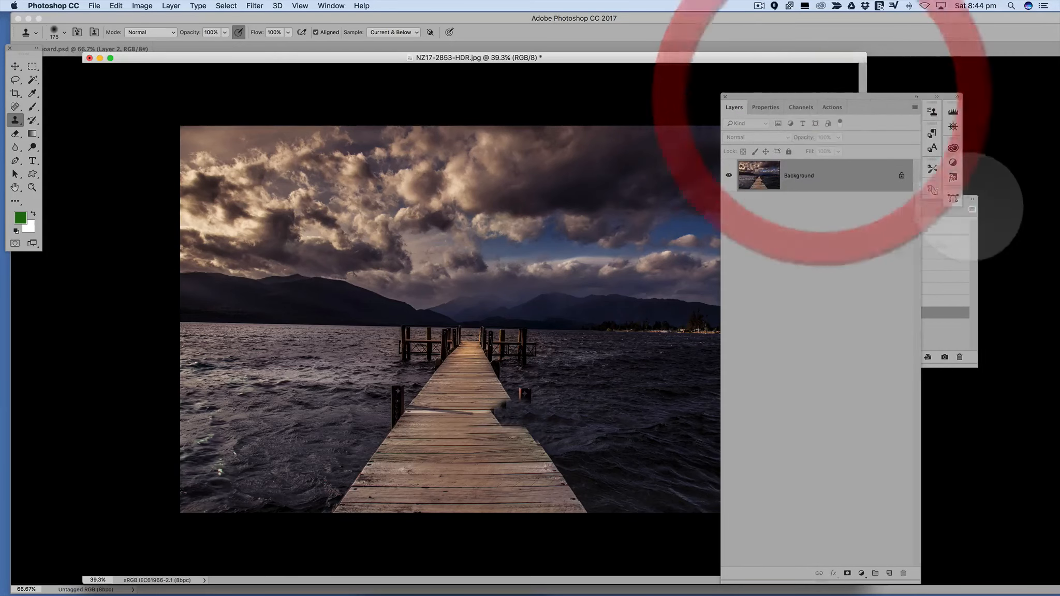
pyautogui.click(959, 196)
pyautogui.moveTo(859, 190); pyautogui.dragTo(810, 220)
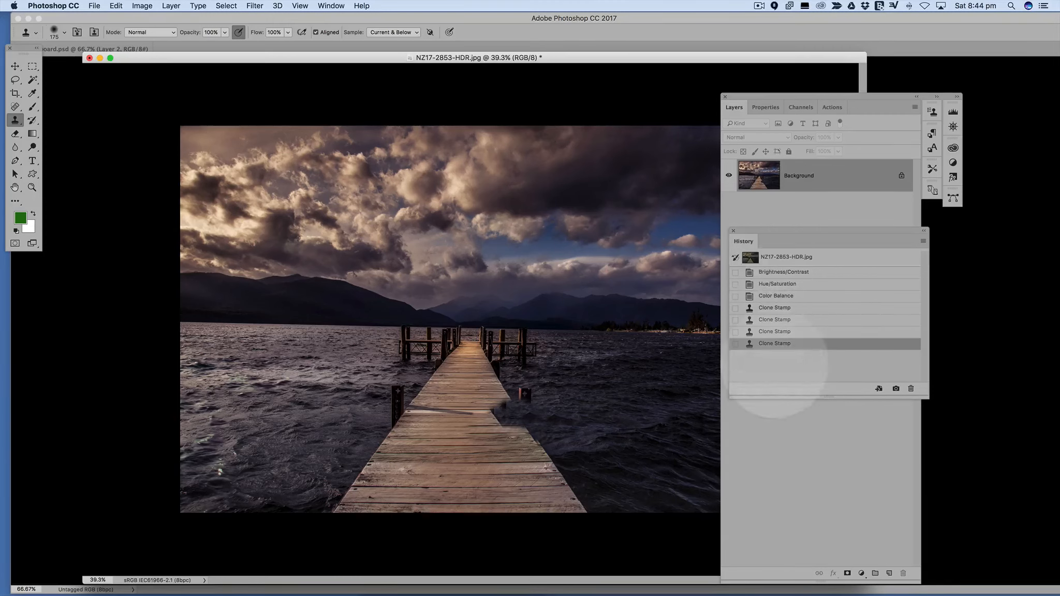
# Step: Step back through the document history to the first Clone Stamp state
pyautogui.click(774, 331)
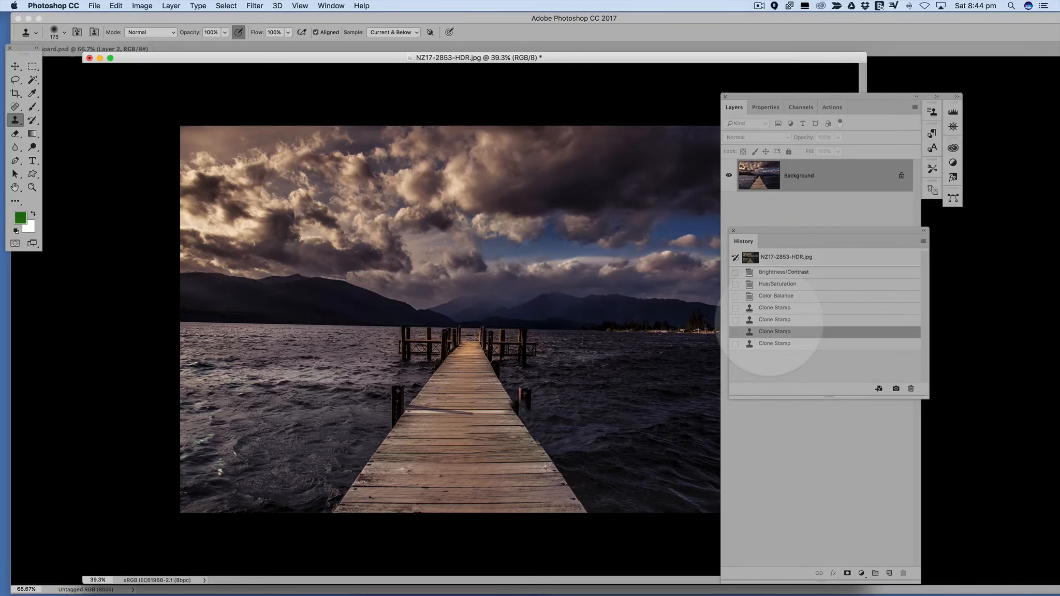
pyautogui.click(774, 320)
pyautogui.click(774, 307)
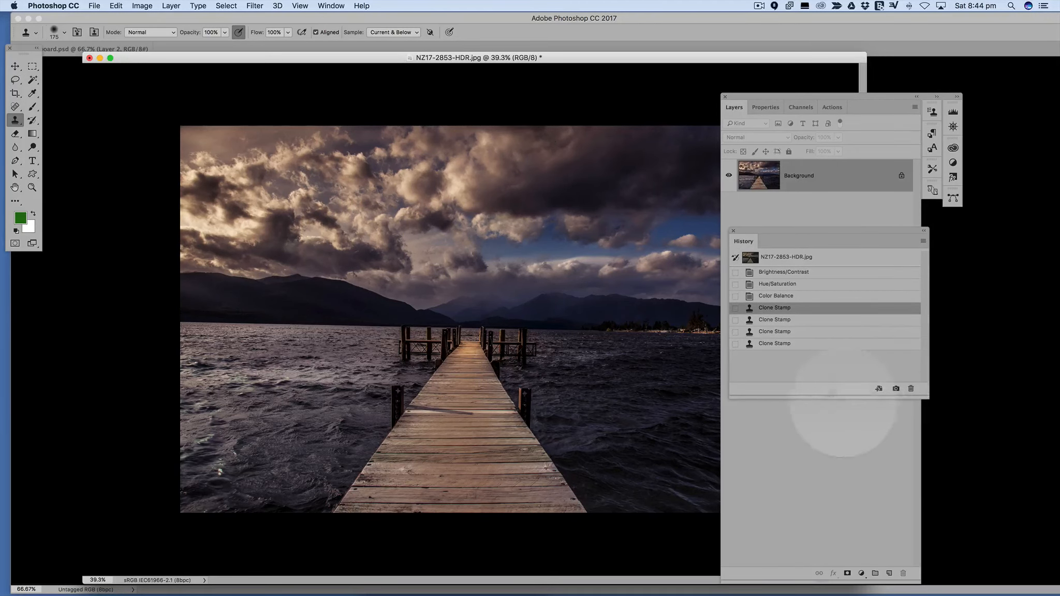
# Step: Burn the clouds on the left of the sky with an enlarged brush, Highlights range and 2% exposure
pyautogui.click(142, 6)
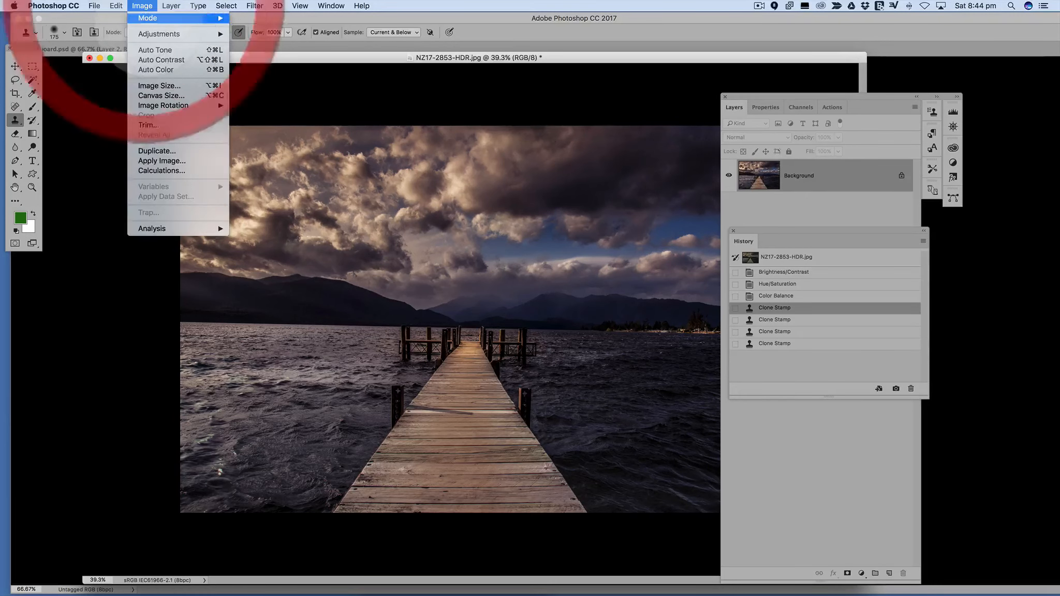
pyautogui.moveTo(156, 34)
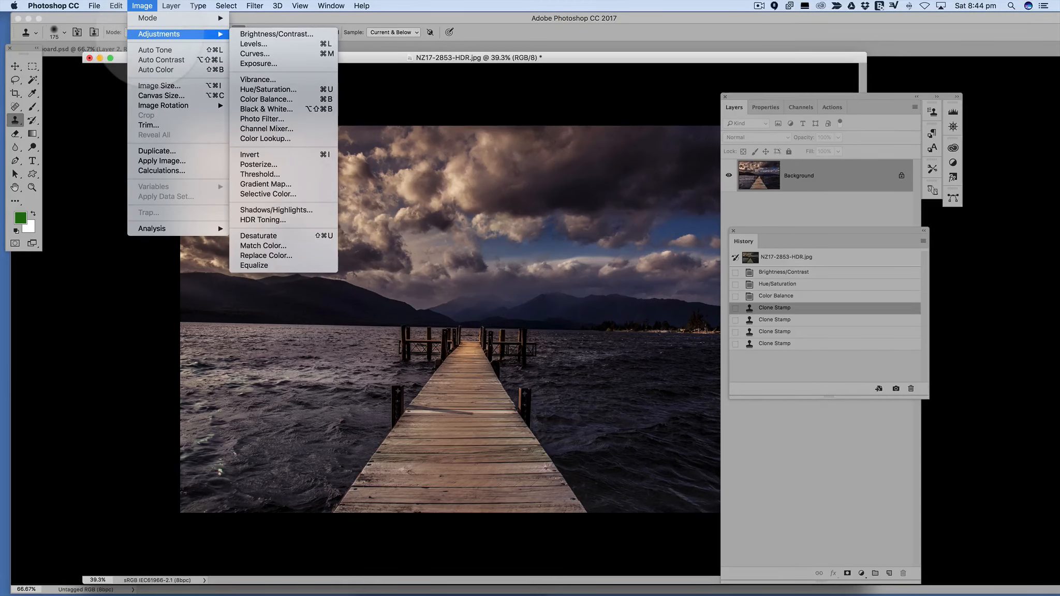
pyautogui.click(32, 147)
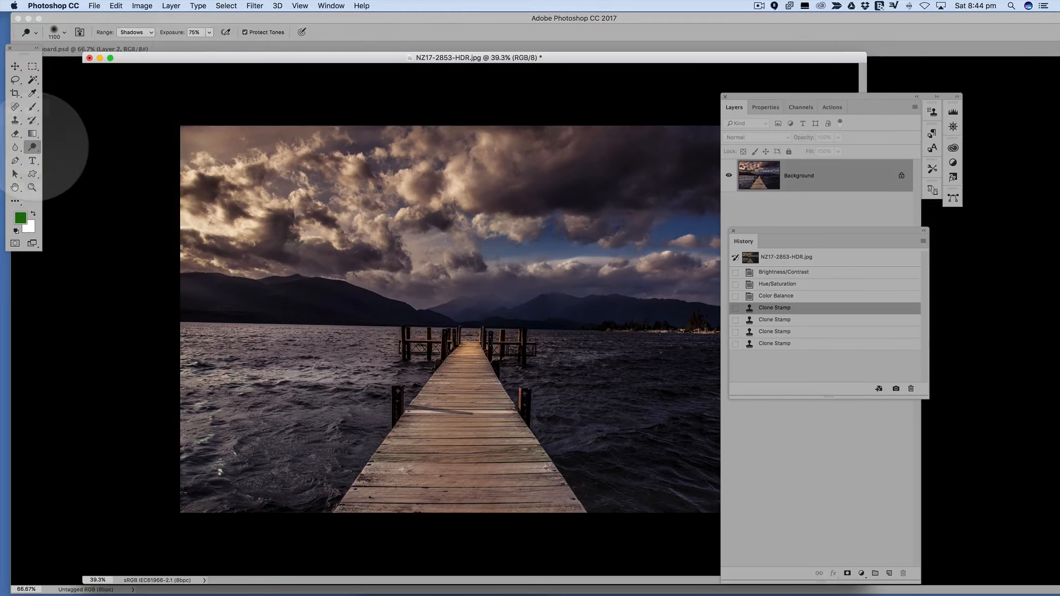
pyautogui.moveTo(32, 147); pyautogui.dragTo(72, 150)
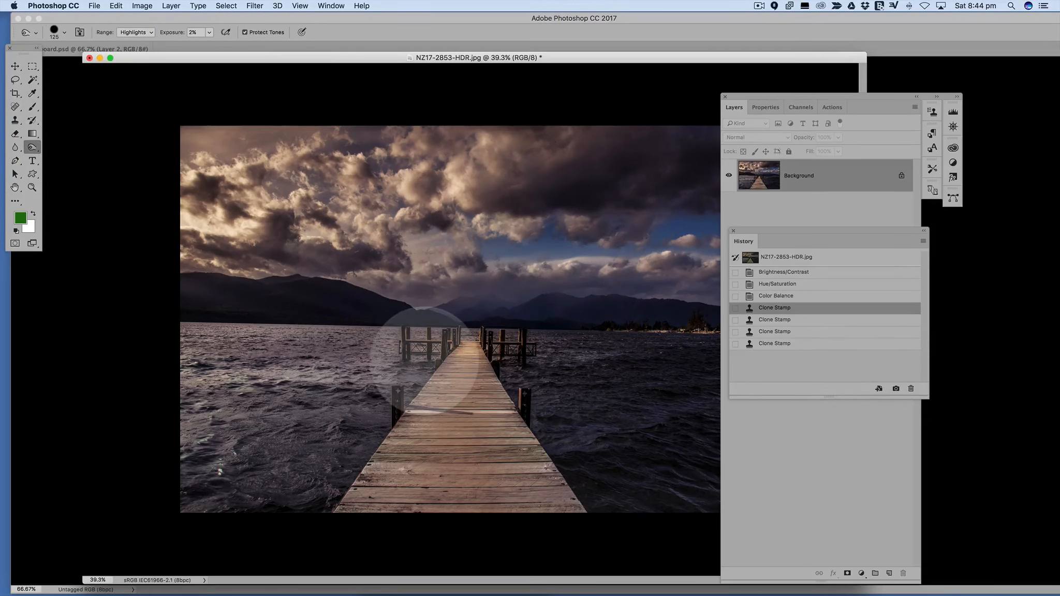
pyautogui.press(']')
pyautogui.press(']')
pyautogui.press(']')
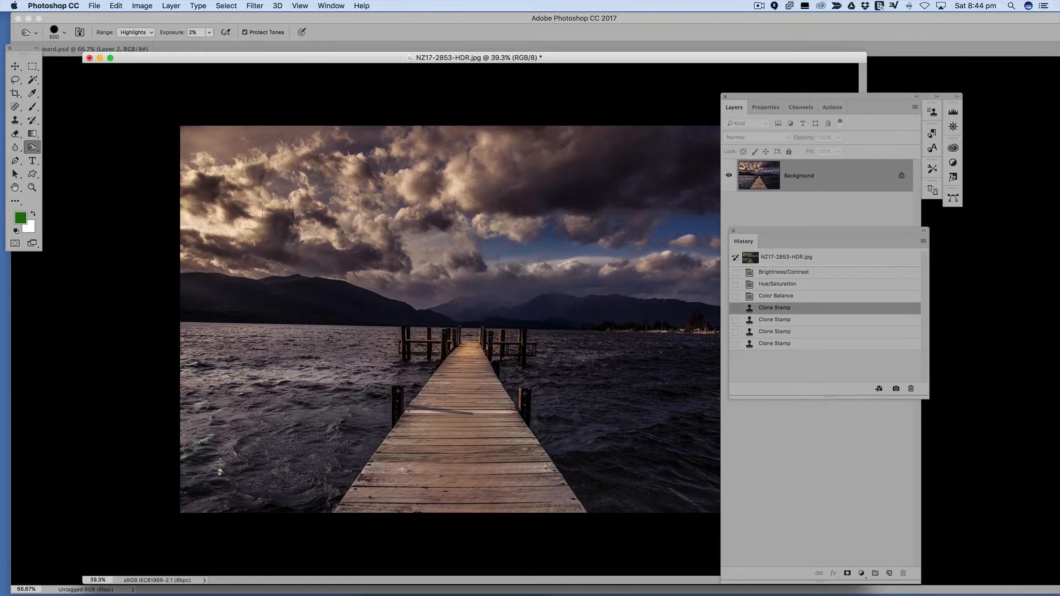
pyautogui.click(259, 230)
# Step: Switch the Burn tool's range to Shadows and darken the area around the far end of the jetty
pyautogui.click(136, 32)
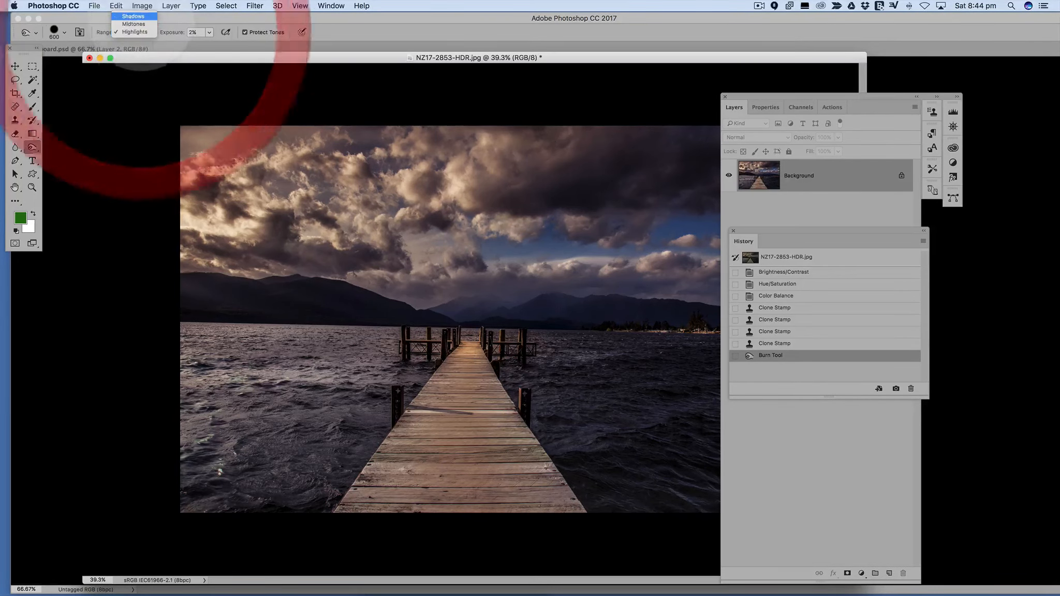
pyautogui.click(133, 16)
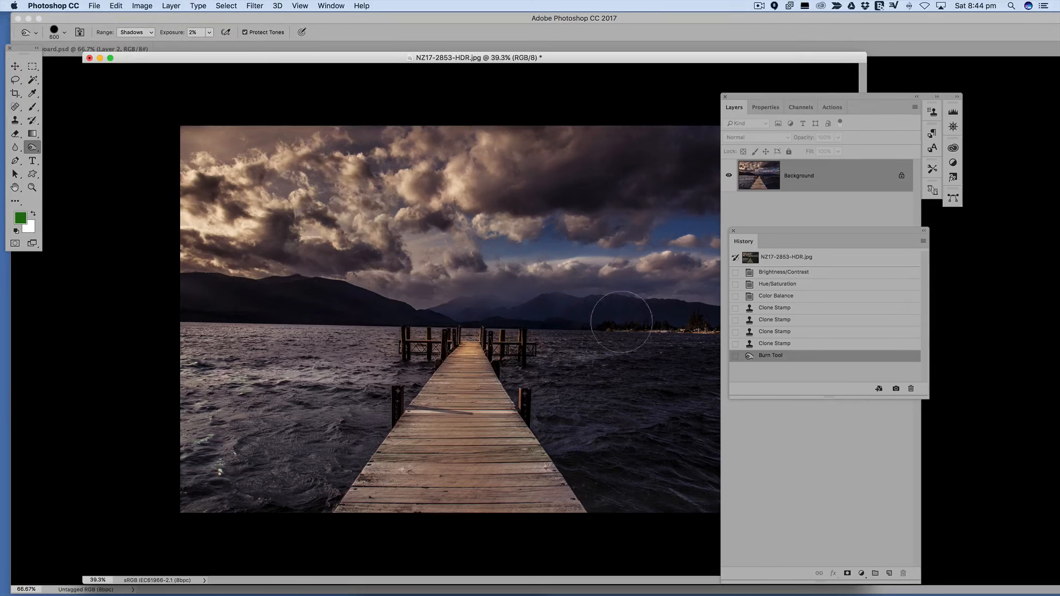
pyautogui.click(485, 336)
pyautogui.click(141, 31)
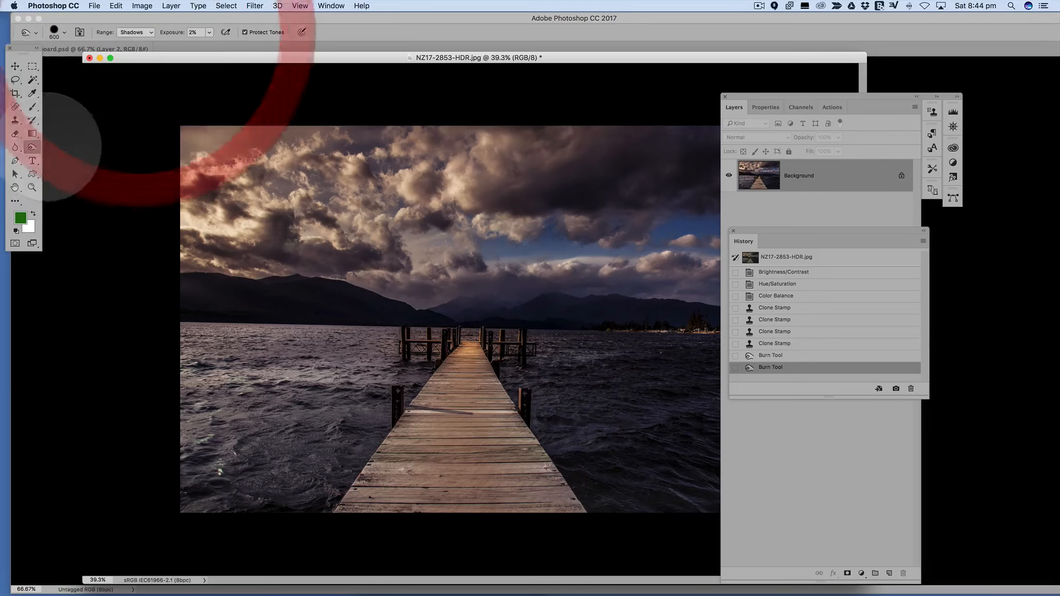
# Step: Dodge the hills, the left clouds and the dark clouds on the right using the Shadows range at 75% exposure
pyautogui.click(32, 148)
pyautogui.click(70, 143)
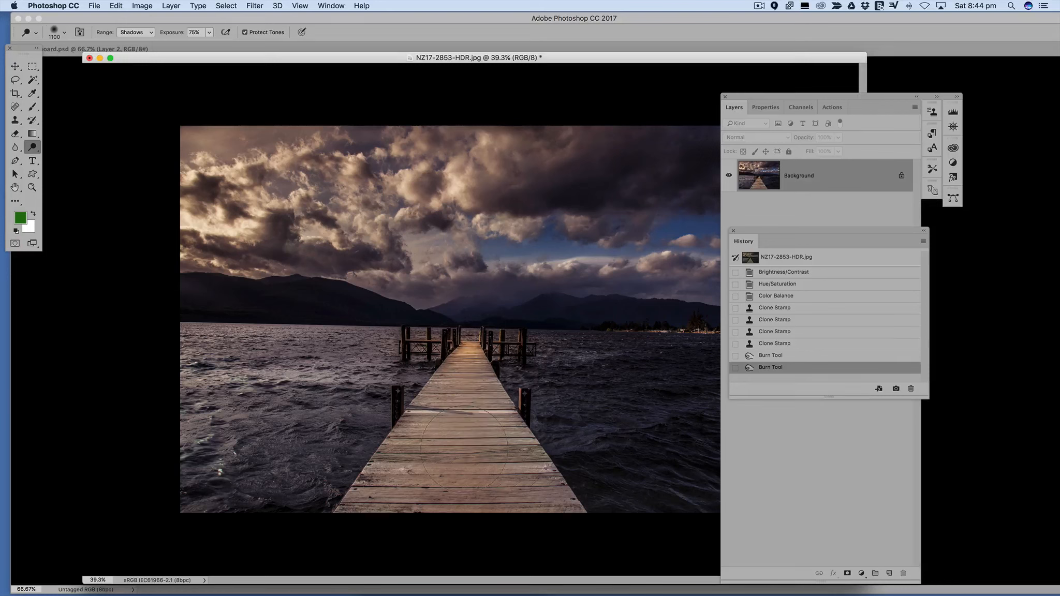
pyautogui.click(380, 319)
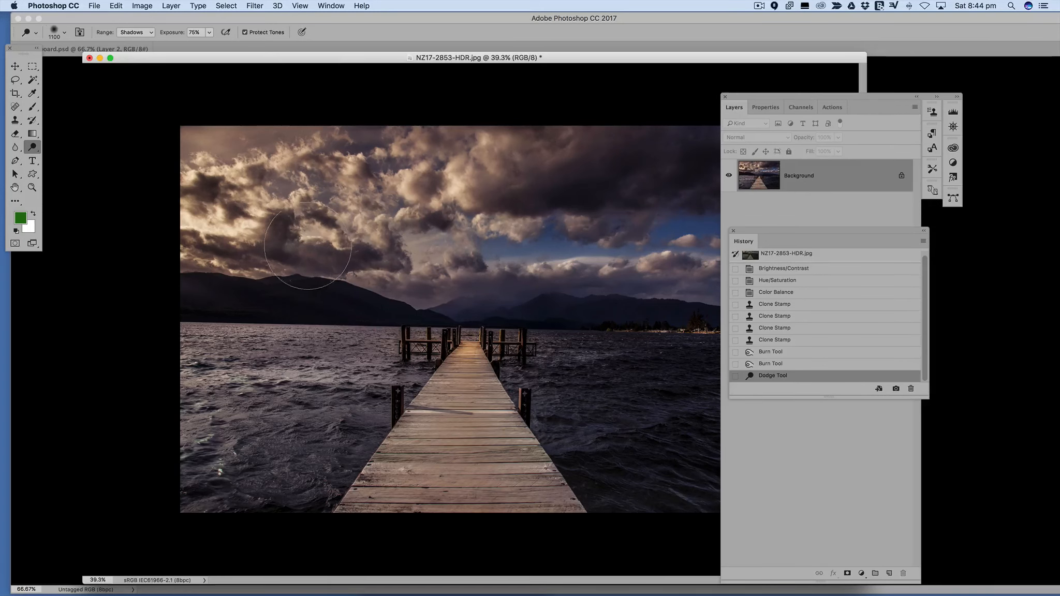
pyautogui.click(230, 241)
pyautogui.moveTo(584, 201)
pyautogui.mouseDown()
pyautogui.moveTo(574, 150)
pyautogui.moveTo(663, 164)
pyautogui.moveTo(566, 189)
pyautogui.mouseUp()
pyautogui.click(566, 189)
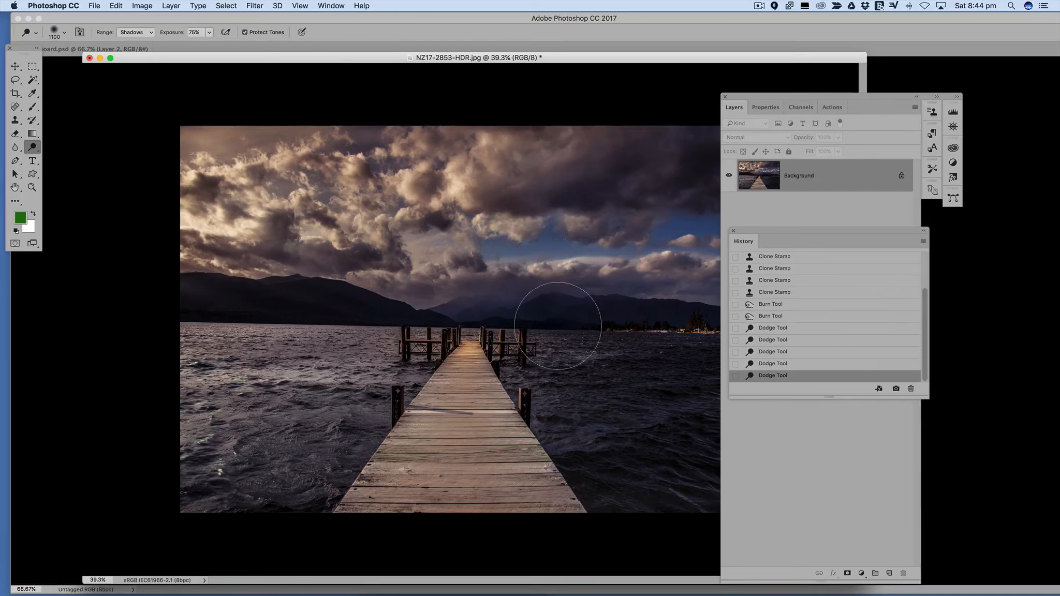
# Step: Convert the photo with a Black & White adjustment, setting Greens to 0% and lowering Blues
pyautogui.scroll(2, 596, 441)
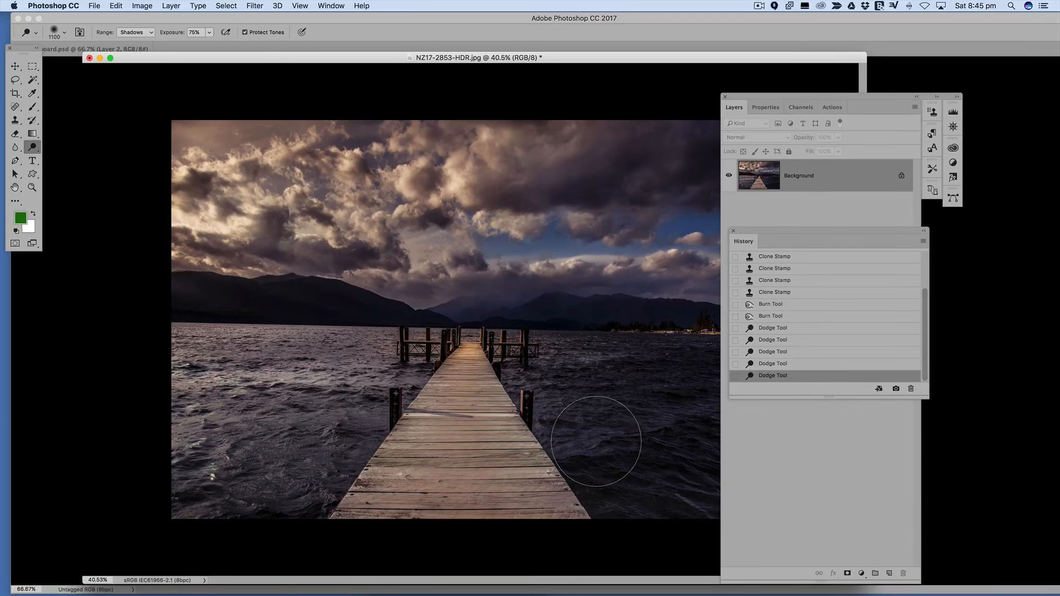
pyautogui.click(142, 6)
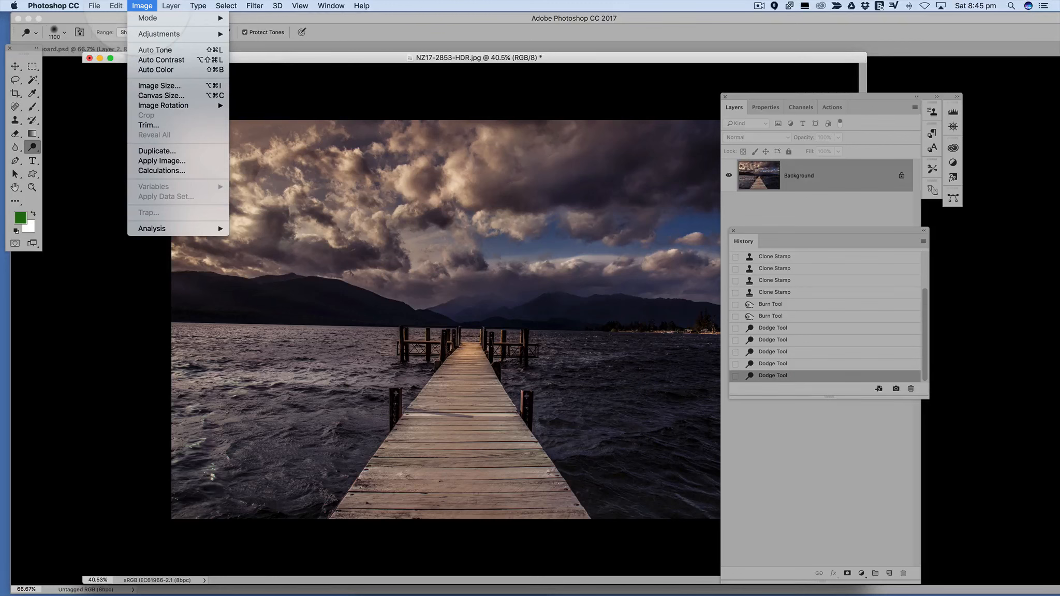
pyautogui.moveTo(159, 34)
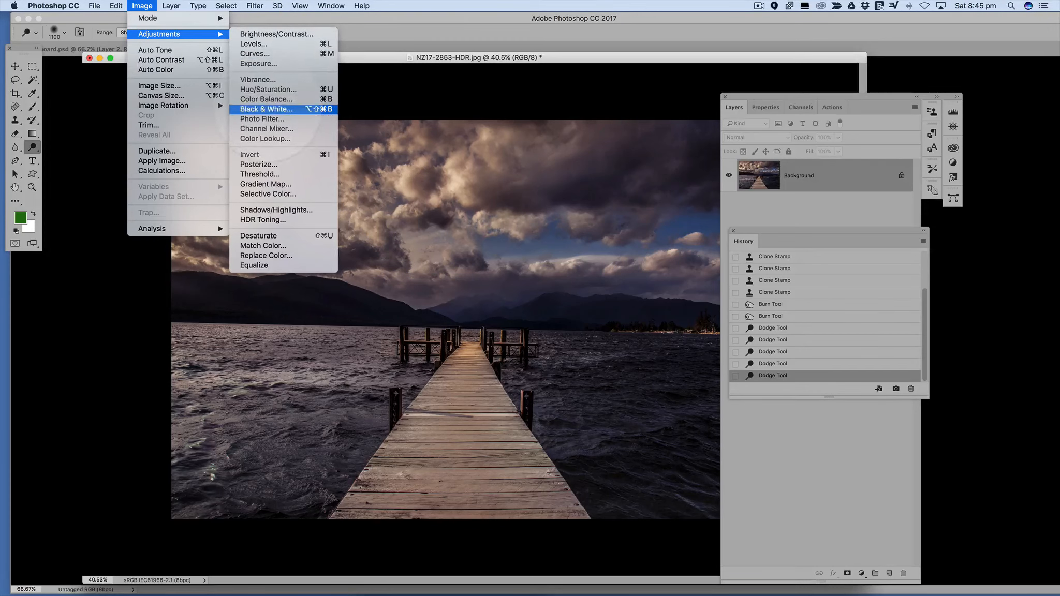
pyautogui.click(266, 108)
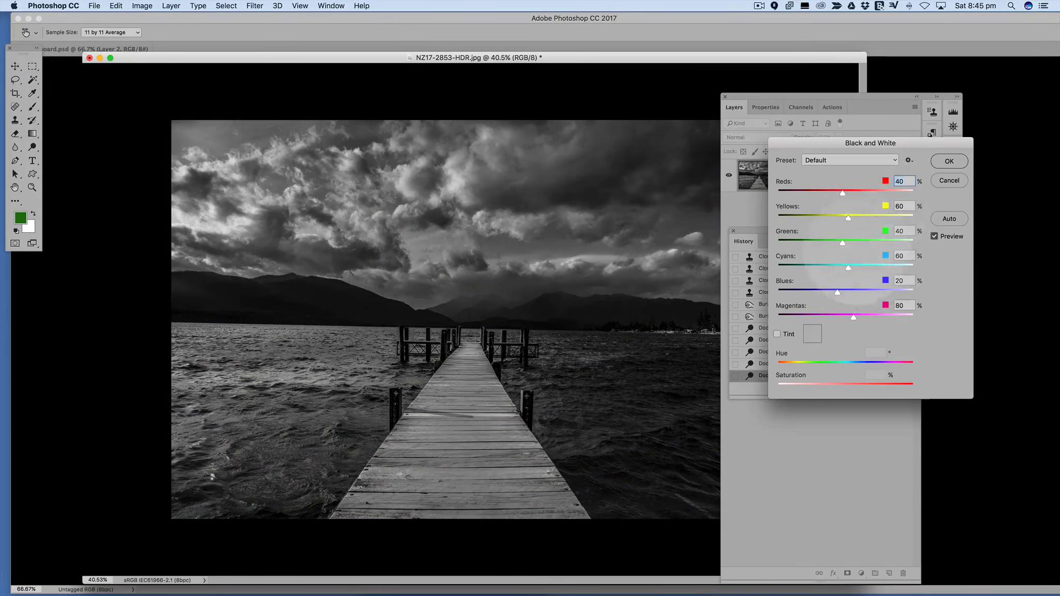
pyautogui.moveTo(843, 243); pyautogui.dragTo(832, 242)
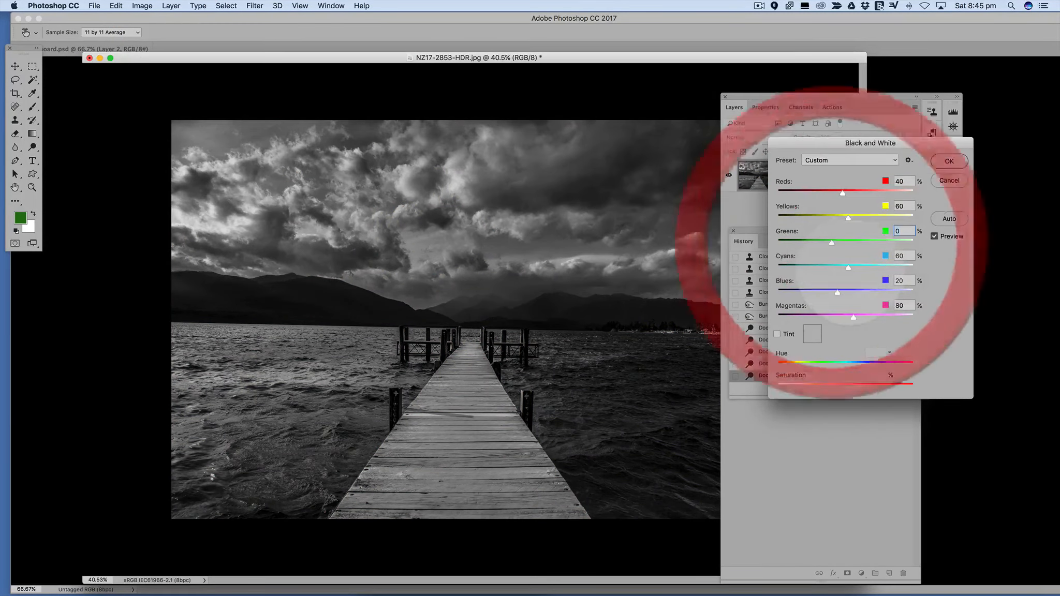
pyautogui.moveTo(837, 292); pyautogui.dragTo(818, 317)
pyautogui.click(956, 160)
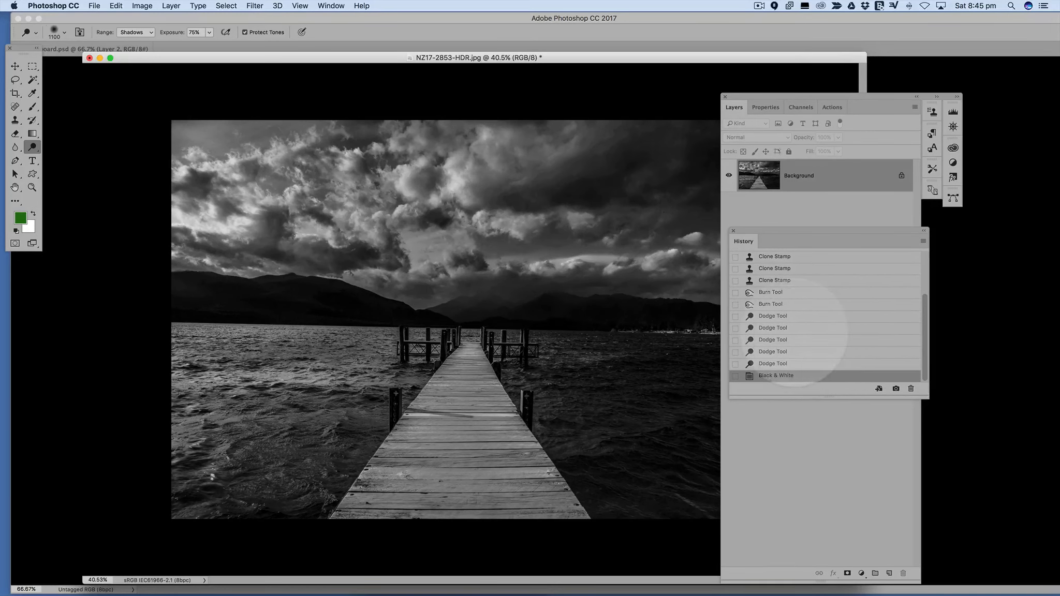
# Step: Darken the photo with a Brightness/Contrast adjustment, lowering Brightness to about -83 and raising Contrast
pyautogui.scroll(3, 794, 333)
pyautogui.scroll(-3, 793, 332)
pyautogui.click(142, 5)
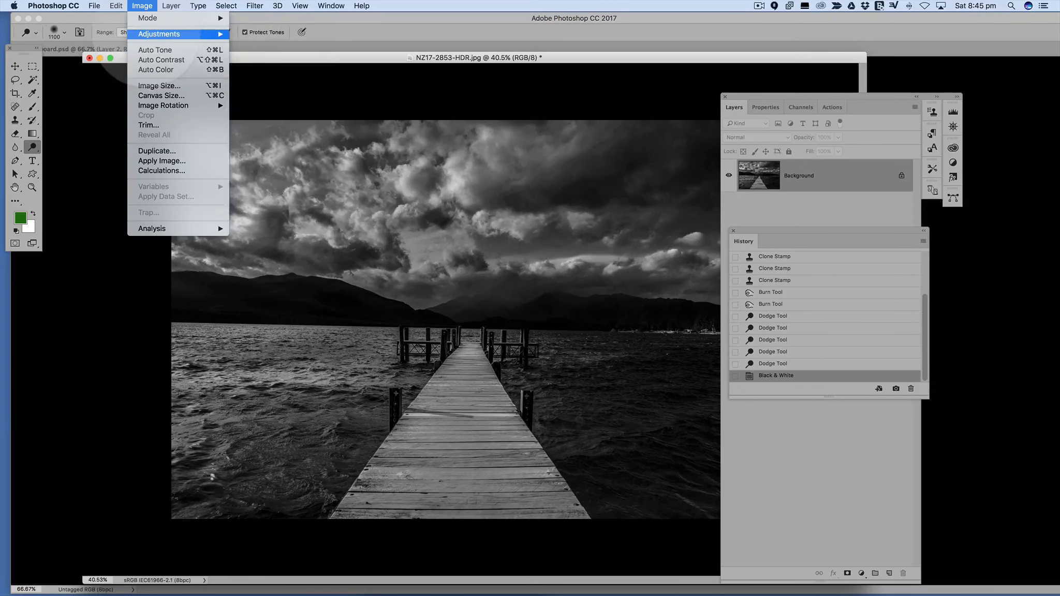
pyautogui.moveTo(170, 34)
pyautogui.click(253, 31)
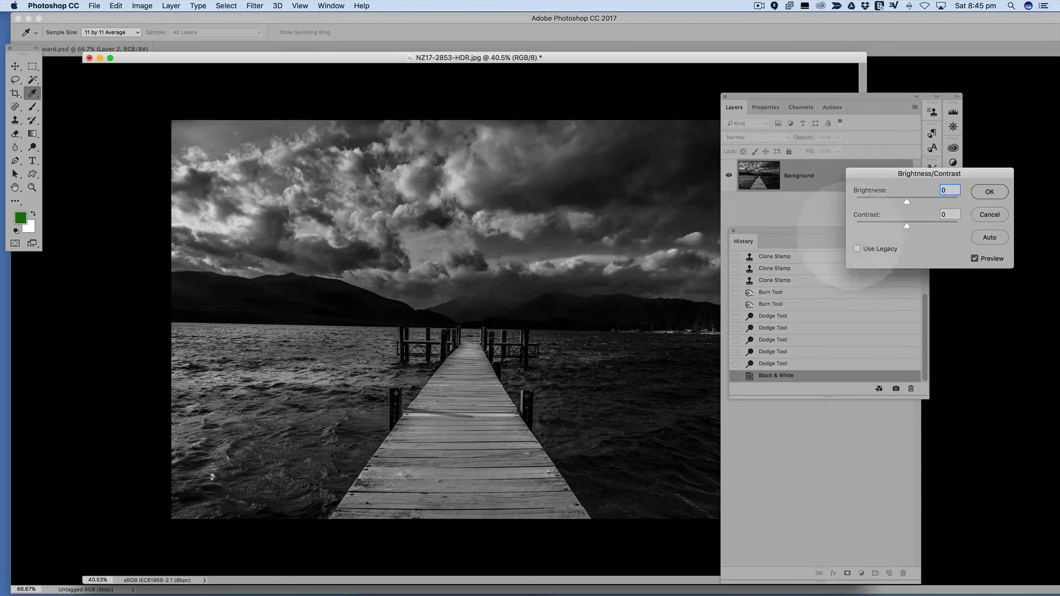
pyautogui.moveTo(907, 201); pyautogui.dragTo(877, 201)
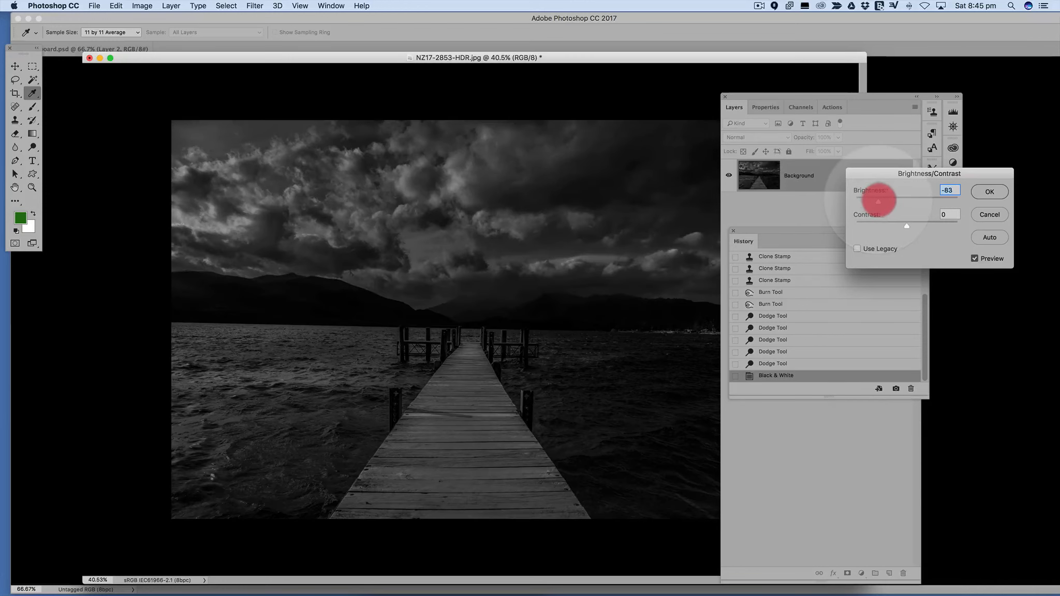
pyautogui.moveTo(906, 226); pyautogui.dragTo(927, 223)
pyautogui.click(984, 190)
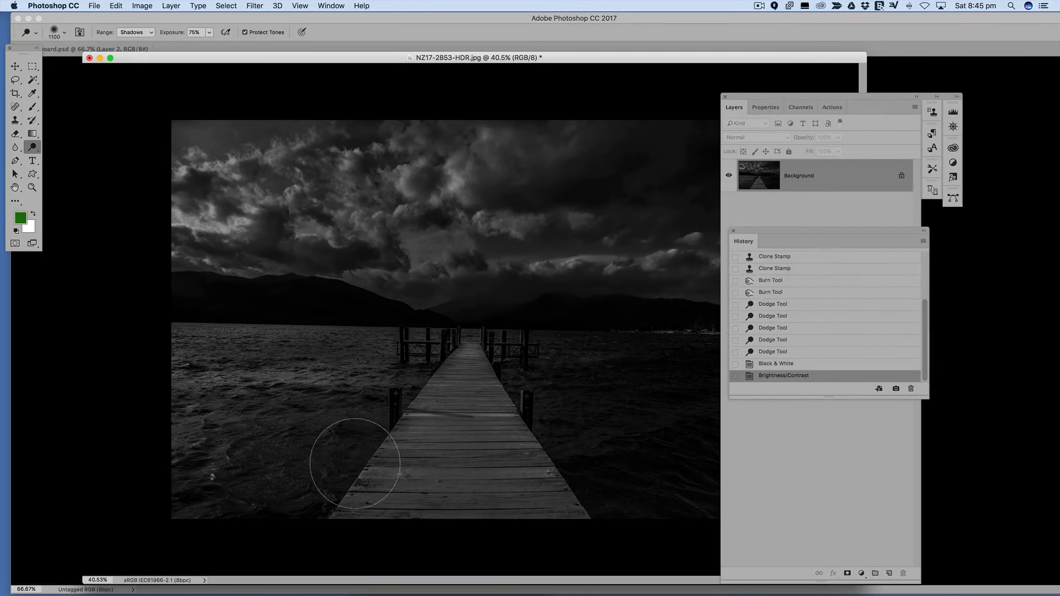
# Step: Clone dark water over the bright patches in the water left of the jetty with the Clone Stamp
pyautogui.click(15, 120)
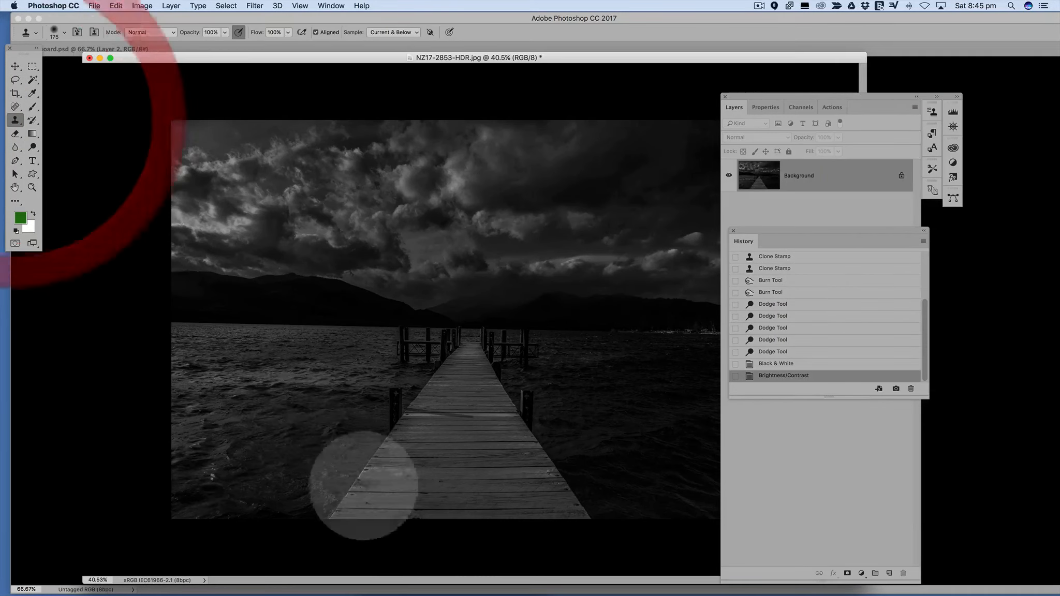
pyautogui.keyDown('alt'); pyautogui.click(214, 477); pyautogui.keyUp('alt')
pyautogui.moveTo(214, 477)
pyautogui.mouseDown()
pyautogui.moveTo(225, 458)
pyautogui.moveTo(257, 451)
pyautogui.mouseUp()
pyautogui.keyDown('alt'); pyautogui.click(323, 442); pyautogui.keyUp('alt')
pyautogui.moveTo(278, 394)
pyautogui.mouseDown()
pyautogui.moveTo(233, 395)
pyautogui.moveTo(243, 401)
pyautogui.moveTo(201, 360)
pyautogui.moveTo(190, 366)
pyautogui.moveTo(198, 374)
pyautogui.mouseUp()
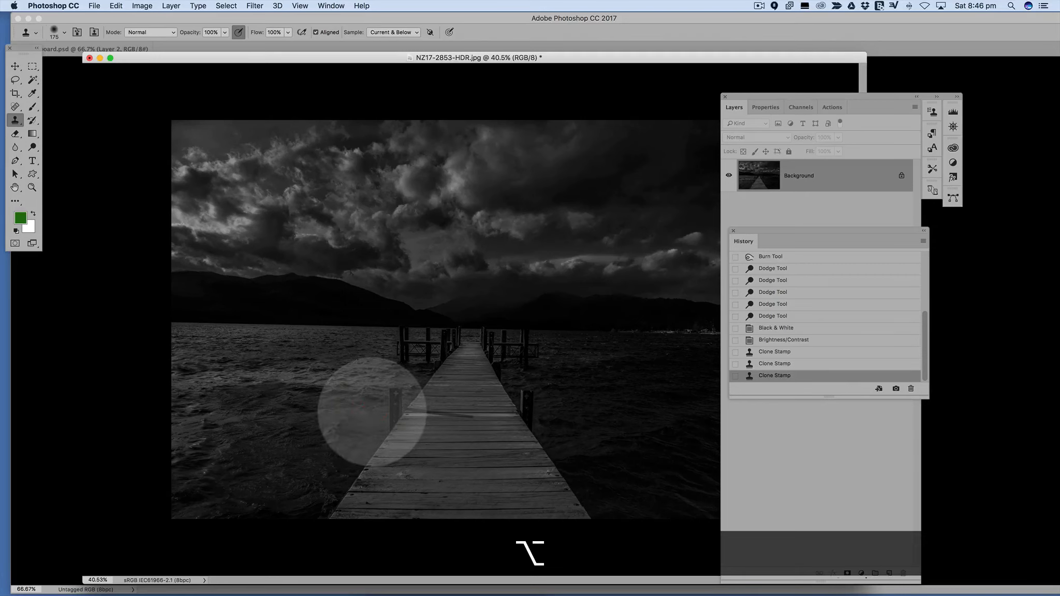
# Step: Clone water over the wooden post at the near left edge of the jetty to remove it
pyautogui.keyDown('alt'); pyautogui.click(384, 402); pyautogui.keyUp('alt')
pyautogui.click(381, 419)
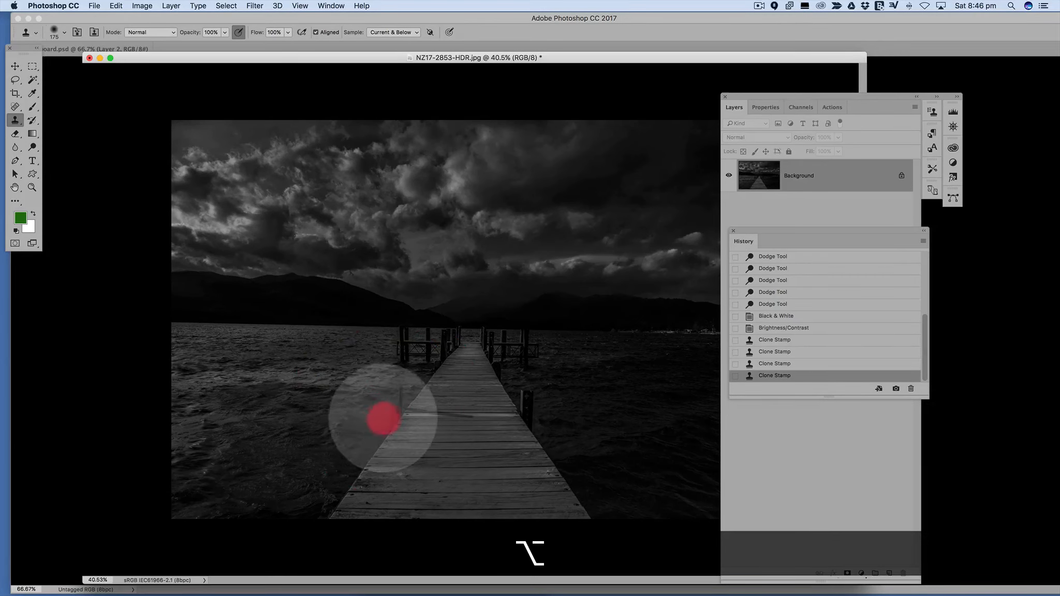
pyautogui.click(400, 400)
pyautogui.moveTo(399, 395); pyautogui.dragTo(288, 405)
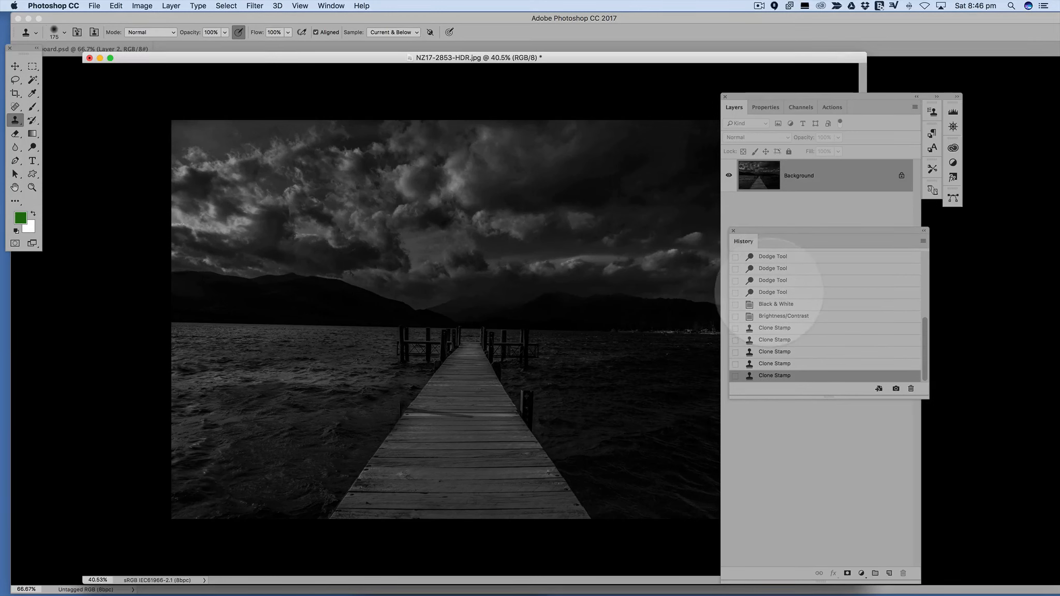
# Step: Revert the photo to its opening snapshot through the last Dodge state and clear the history
pyautogui.click(772, 292)
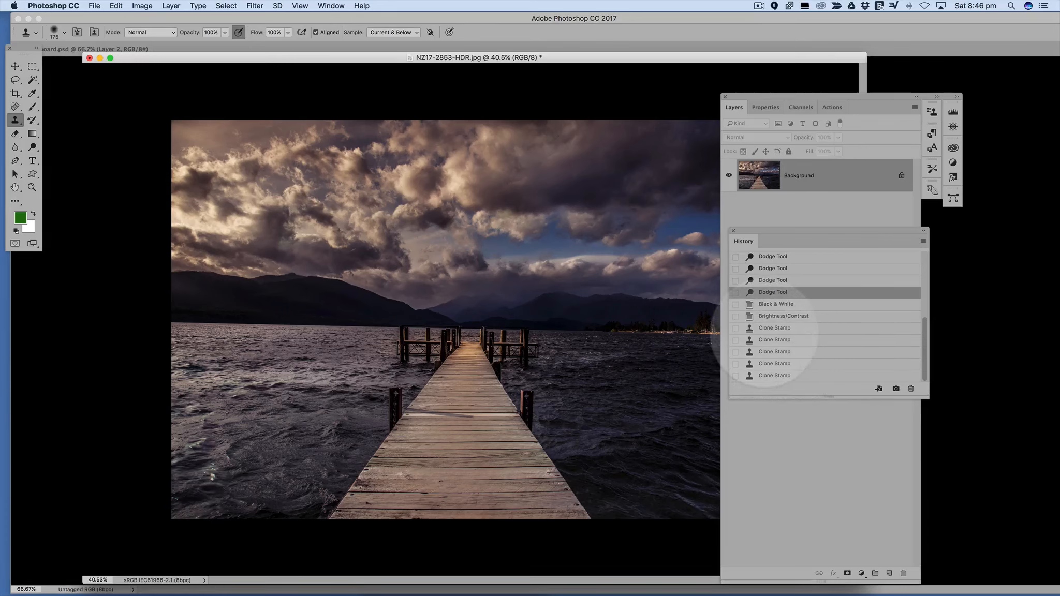
pyautogui.scroll(5, 763, 331)
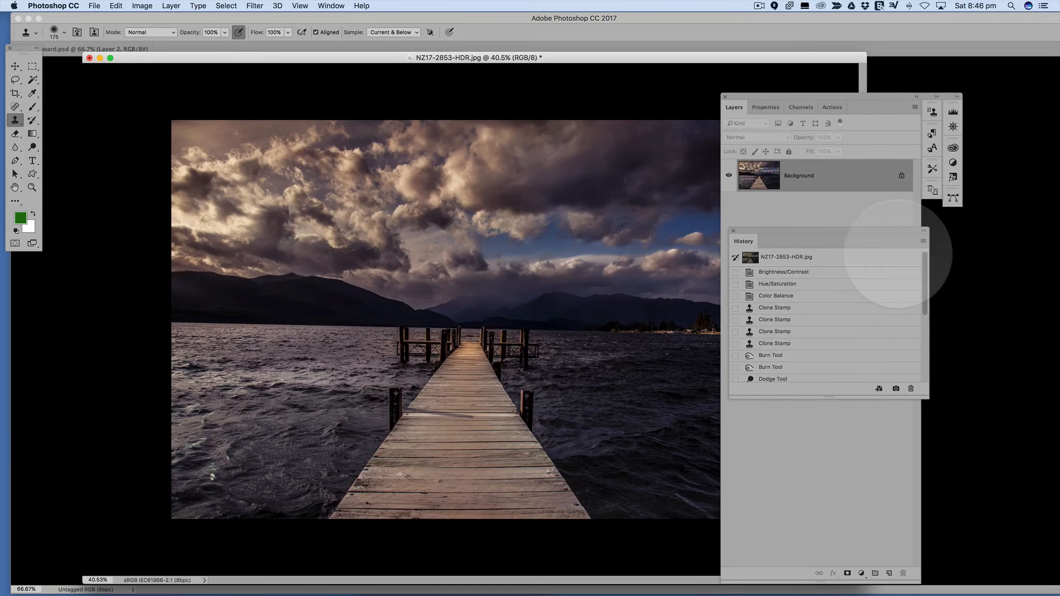
pyautogui.click(904, 257)
pyautogui.click(923, 241)
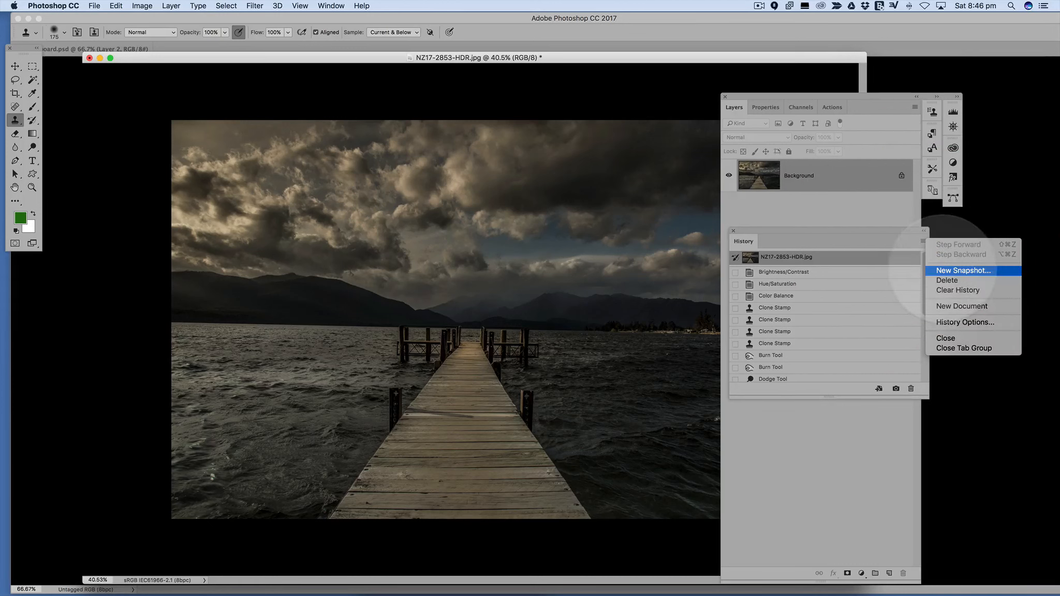
pyautogui.click(958, 289)
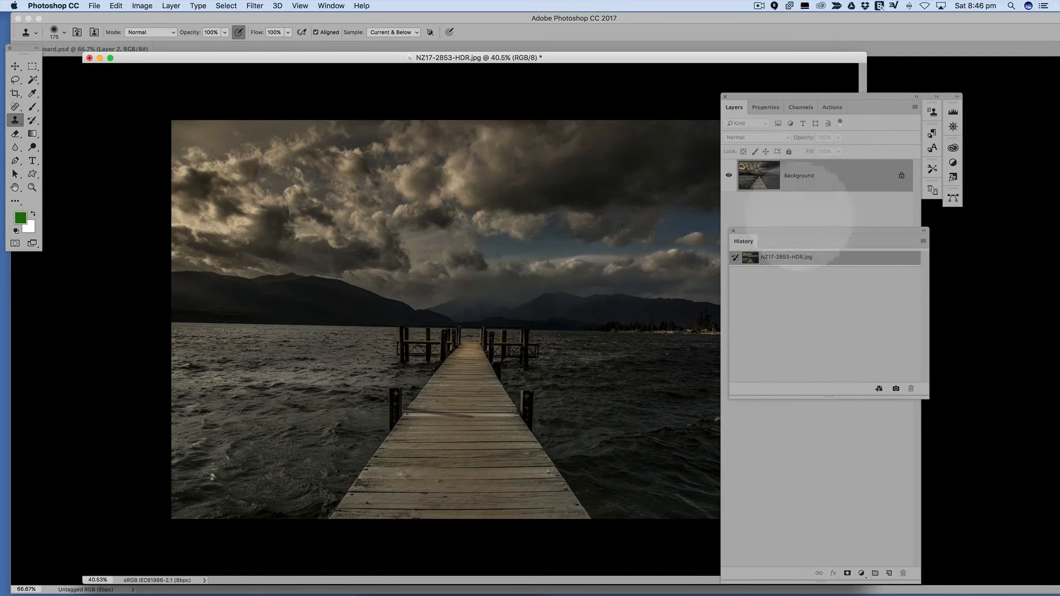
# Step: Show the History panel, bring the Layers panel back in front of it, and move the Layers group slightly higher
pyautogui.click(788, 206)
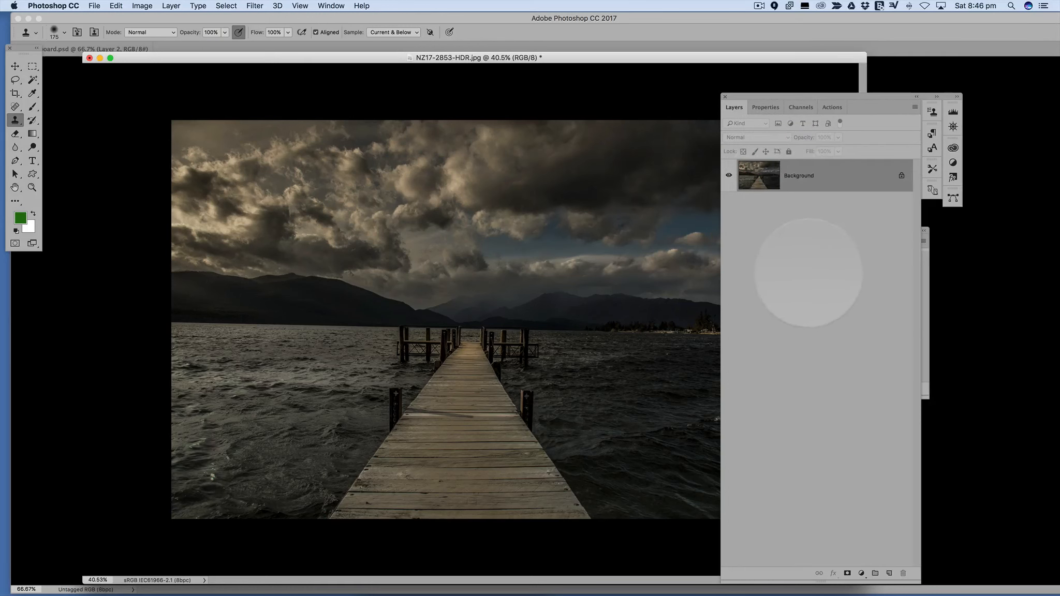
pyautogui.click(331, 6)
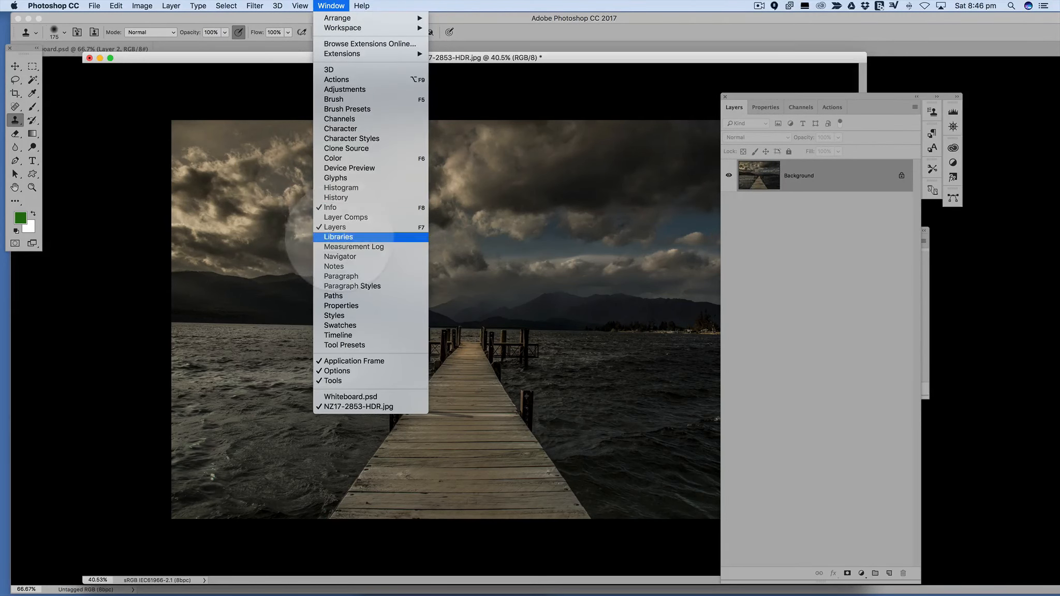
pyautogui.click(333, 198)
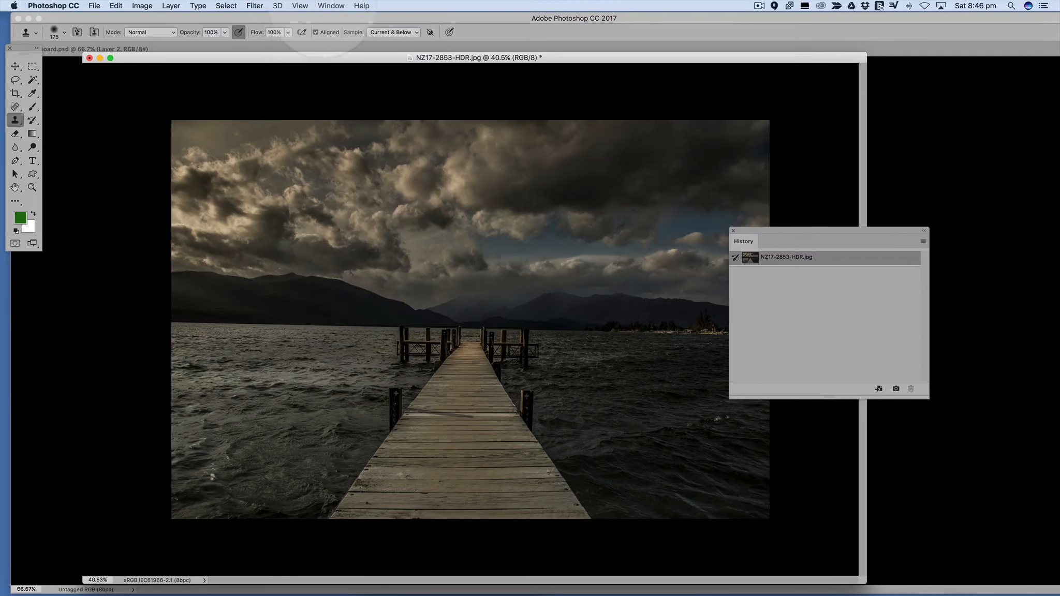
pyautogui.click(331, 6)
pyautogui.click(334, 227)
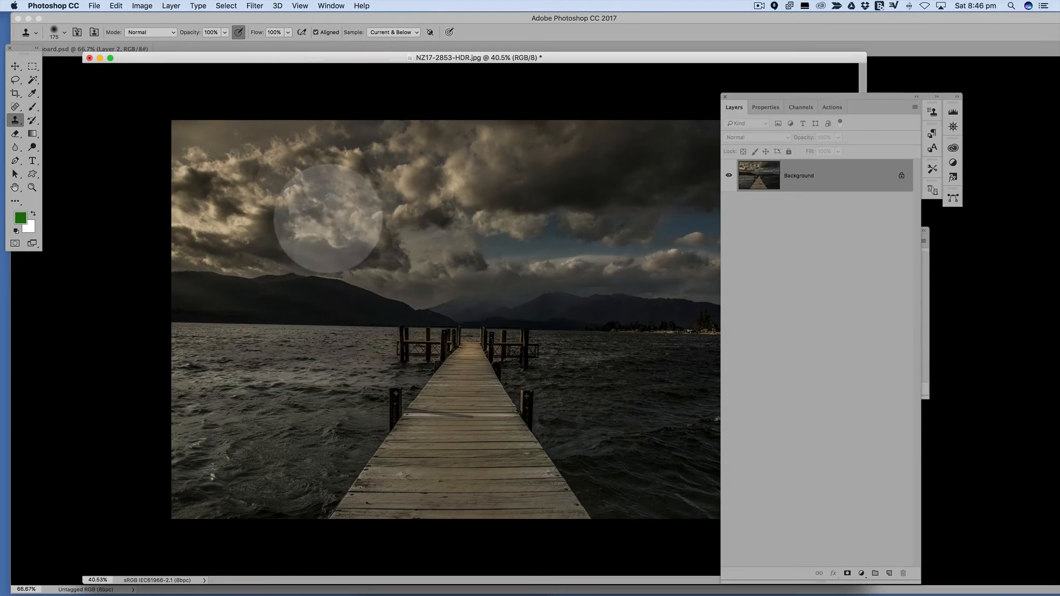
pyautogui.moveTo(756, 90); pyautogui.dragTo(754, 77)
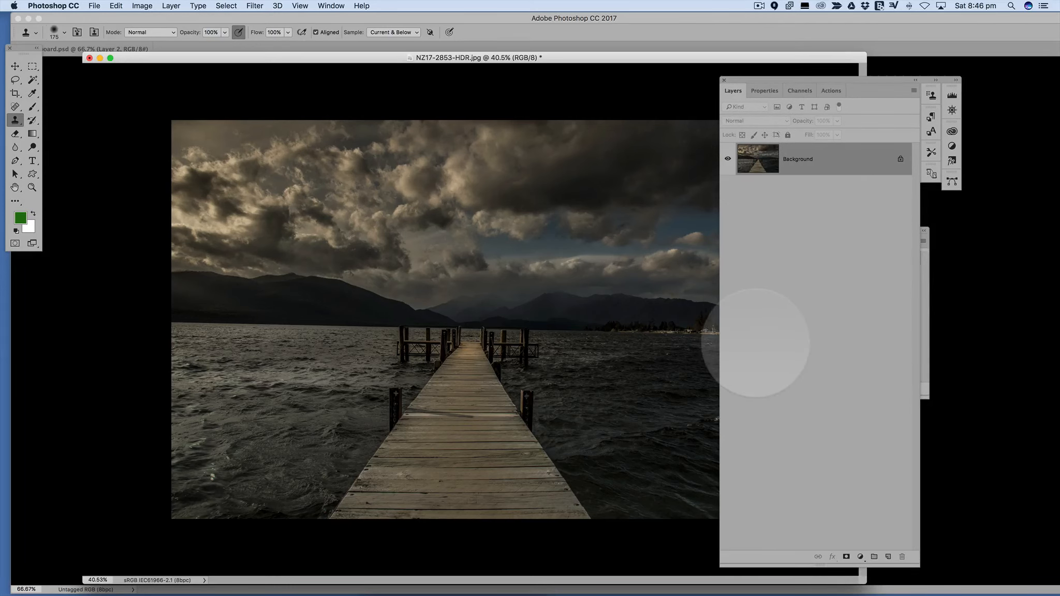
# Step: Duplicate the Background layer with the default name
pyautogui.rightClick(755, 160)
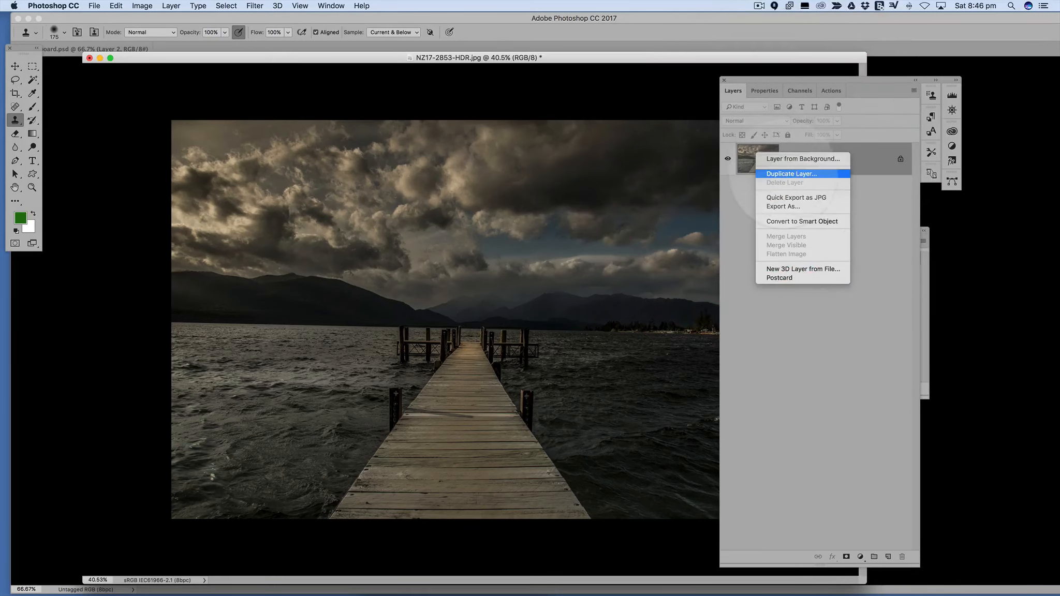
pyautogui.click(785, 174)
pyautogui.click(627, 263)
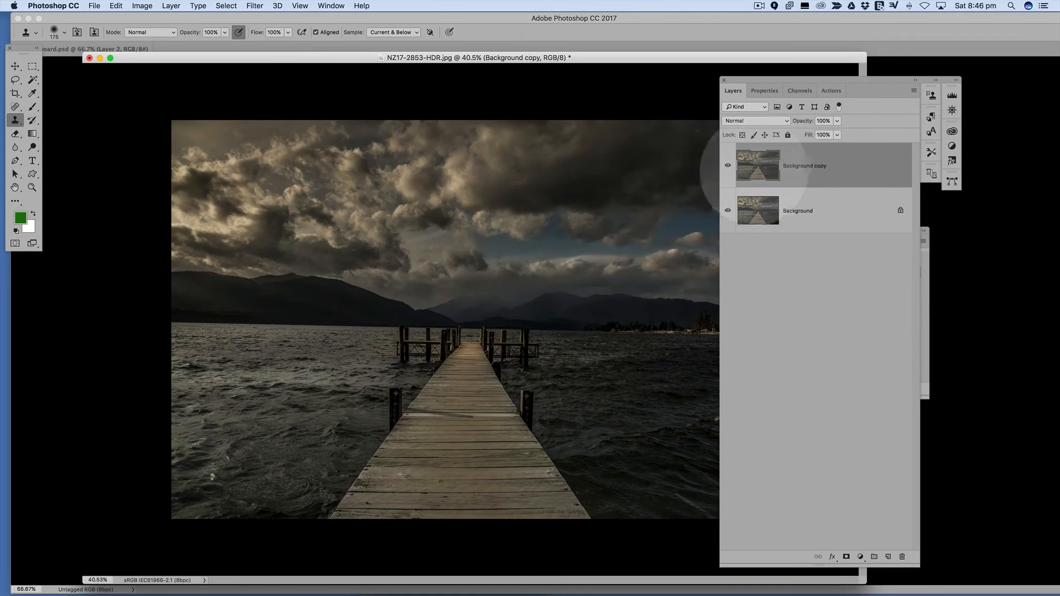
pyautogui.click(723, 166)
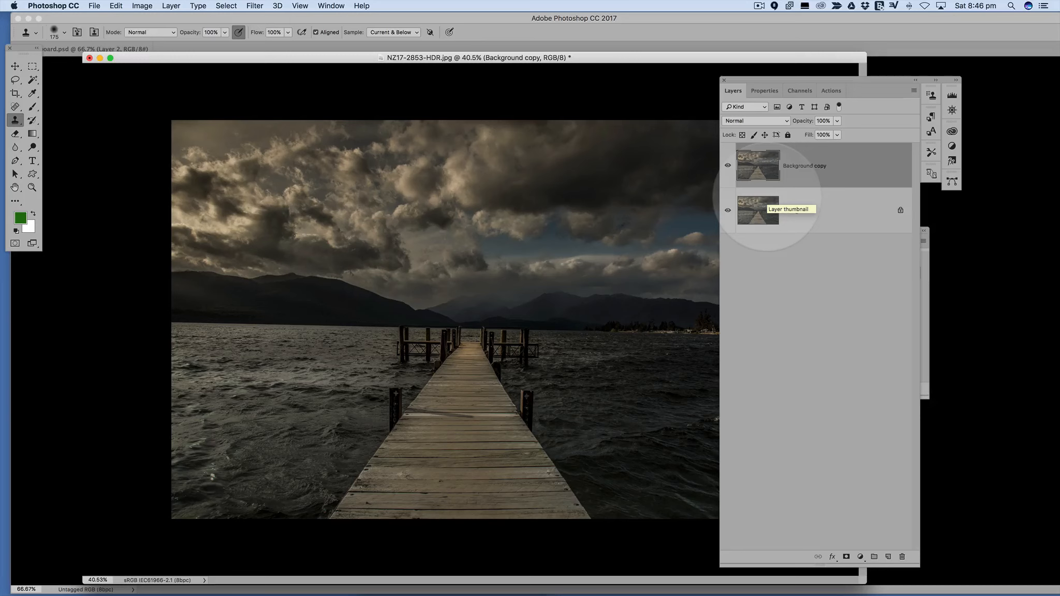
pyautogui.click(728, 210)
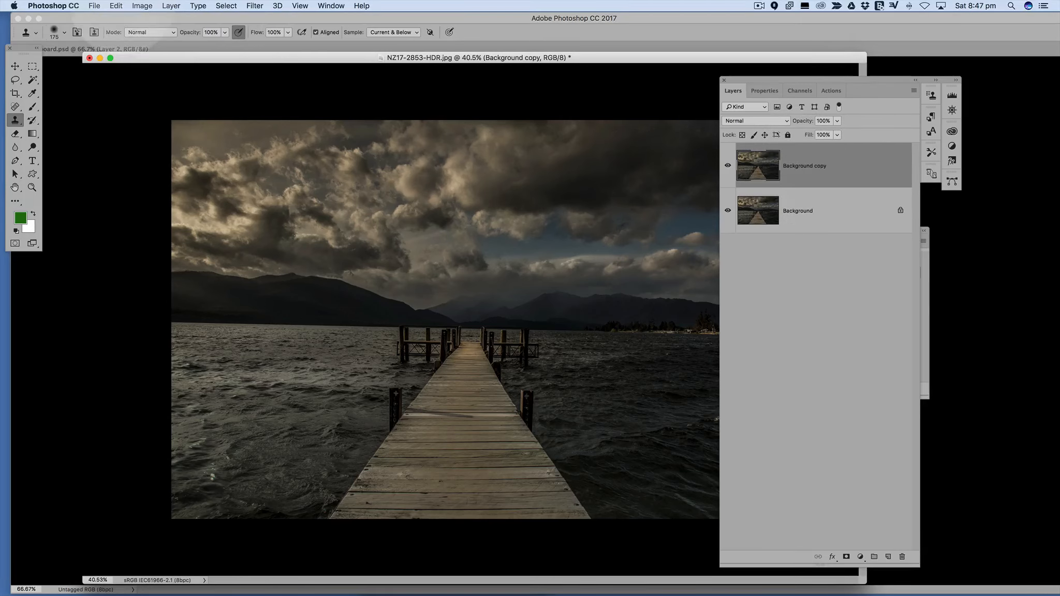
# Step: Apply Brightness/Contrast to the duplicated layer with Brightness 32 and Contrast 10
pyautogui.click(142, 6)
pyautogui.moveTo(171, 34)
pyautogui.click(253, 31)
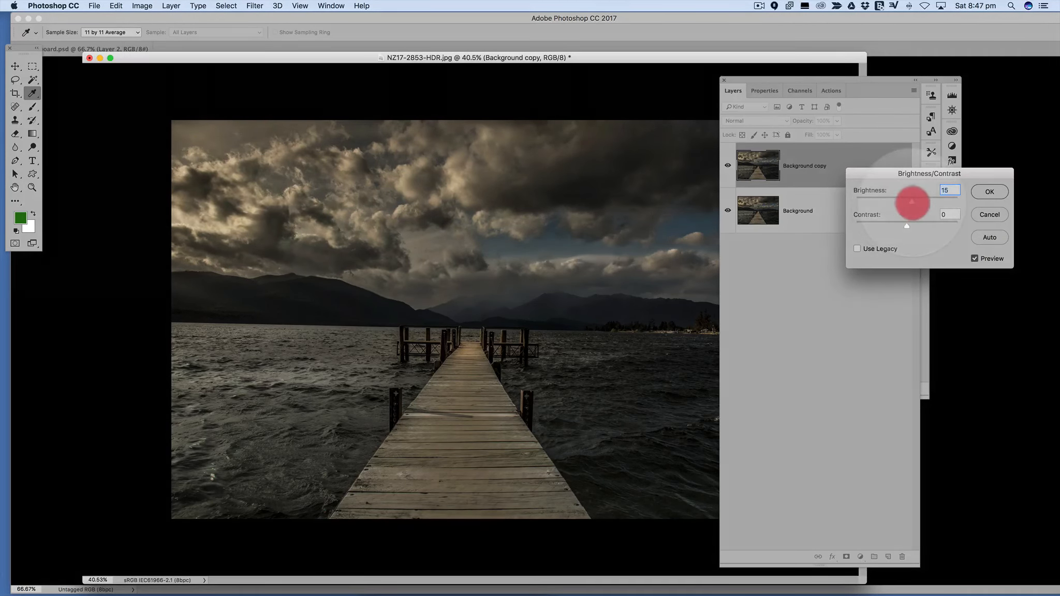
pyautogui.moveTo(912, 201); pyautogui.dragTo(912, 227)
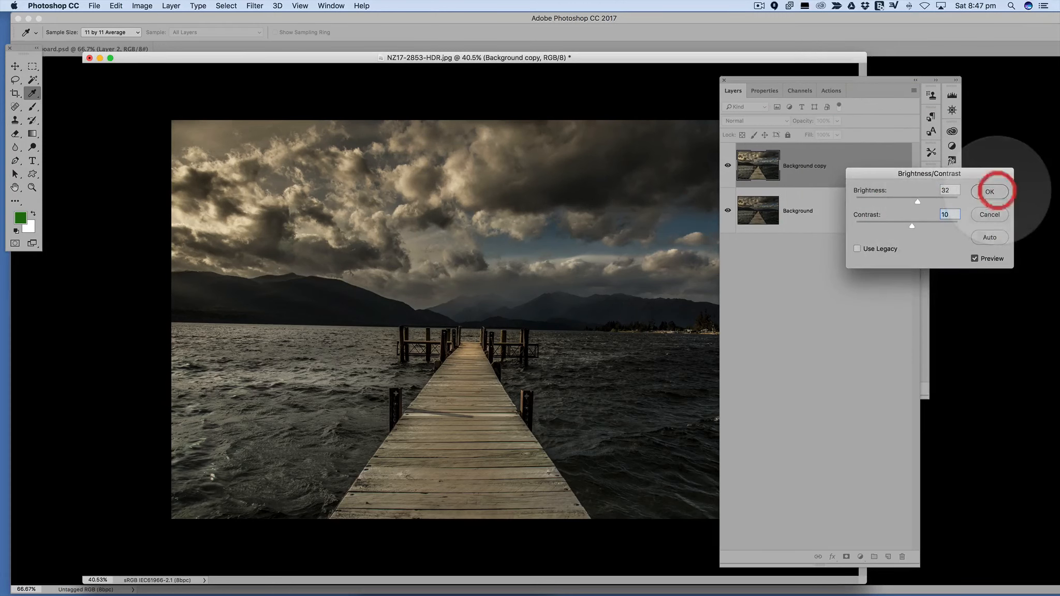
pyautogui.click(989, 192)
pyautogui.press('s')
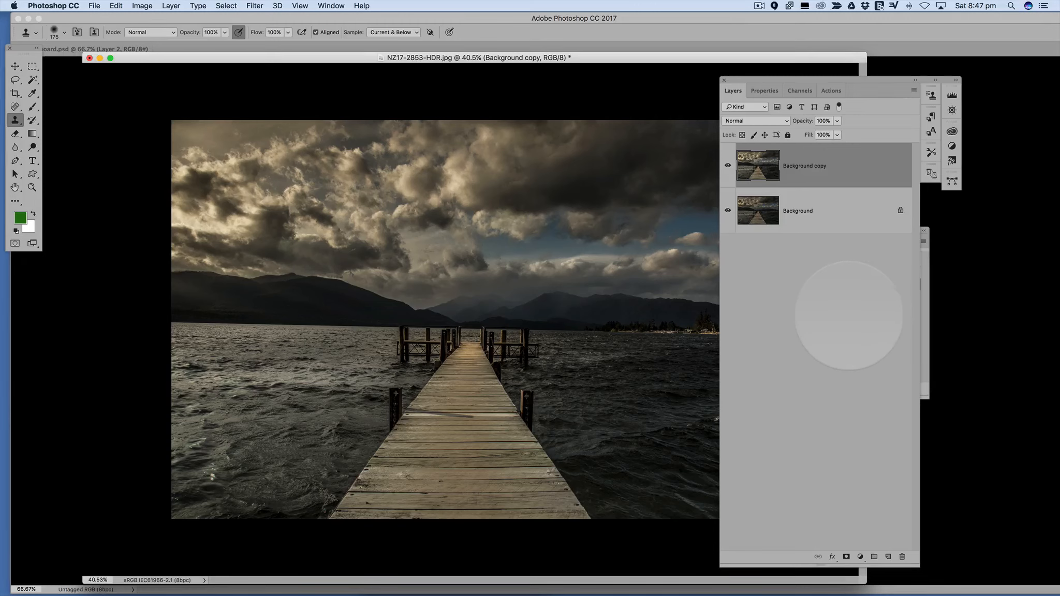
# Step: Duplicate the brightened layer, apply midtone Color Balance levels of 0, -15 and +44, and toggle its visibility to compare
pyautogui.press('super+j')
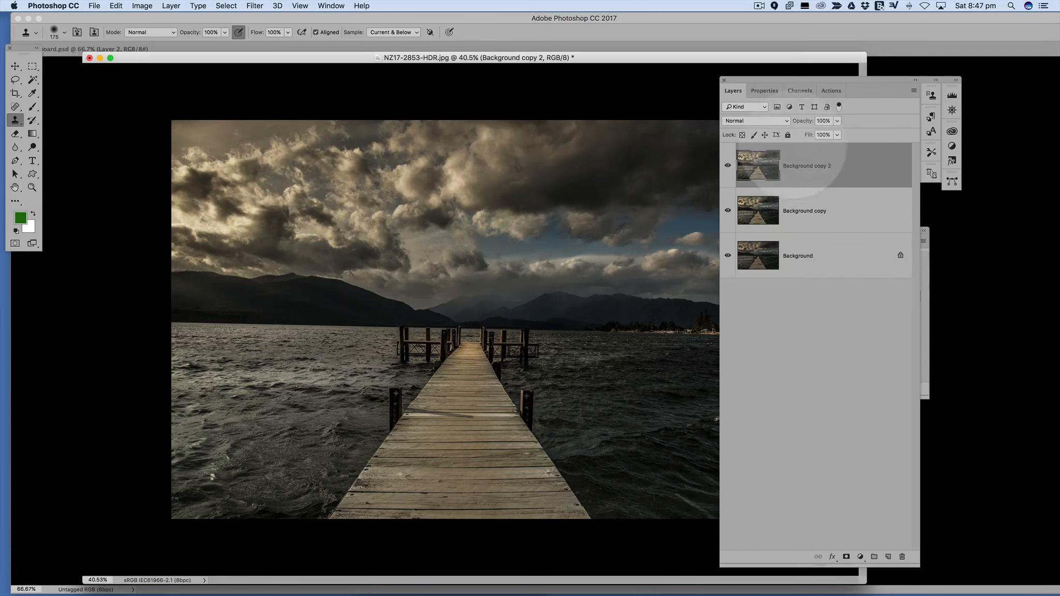
pyautogui.click(142, 6)
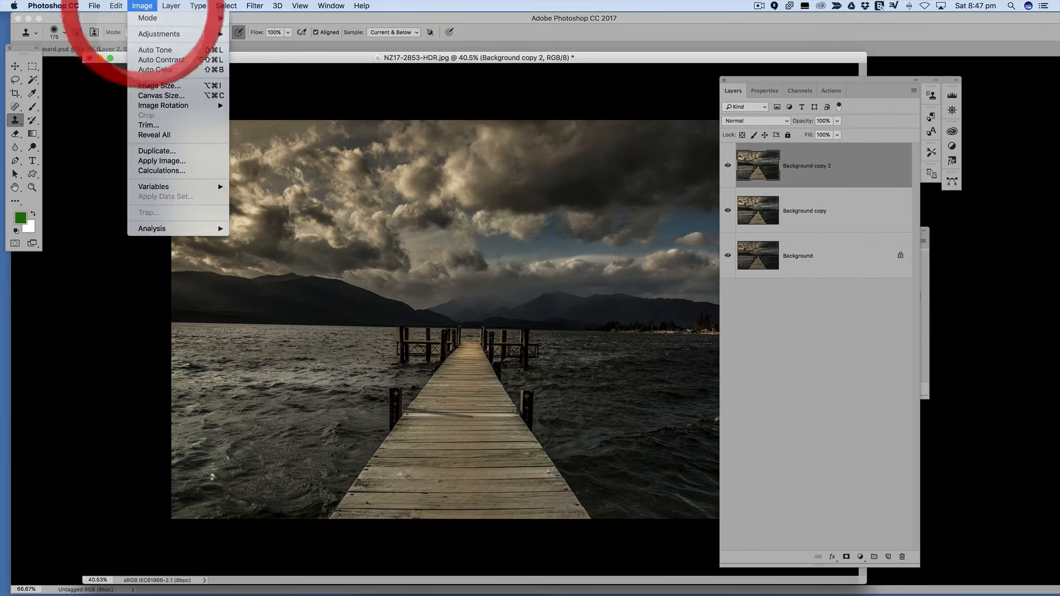
pyautogui.moveTo(159, 34)
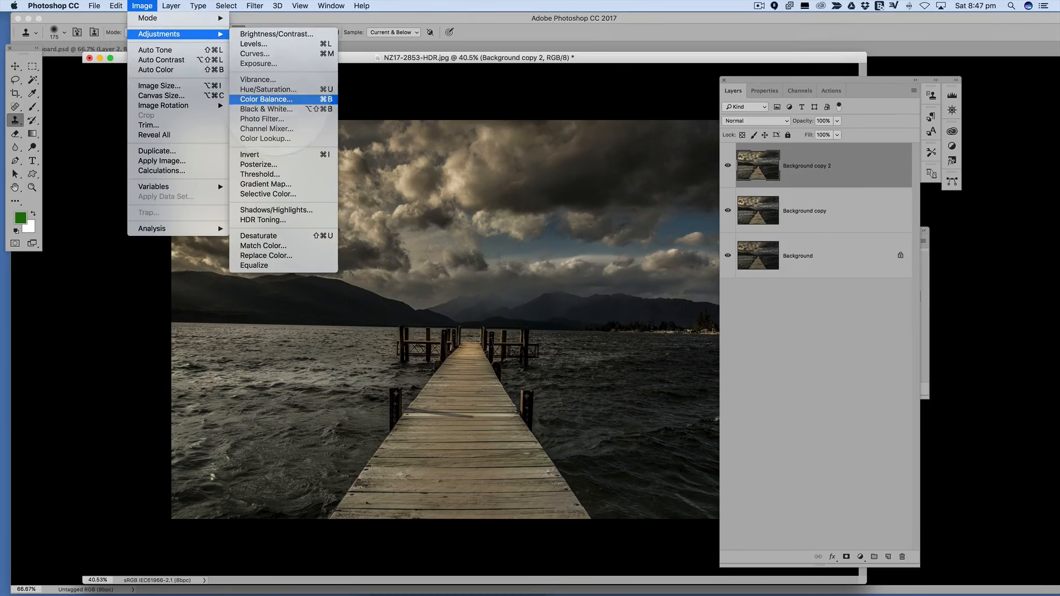
pyautogui.click(274, 99)
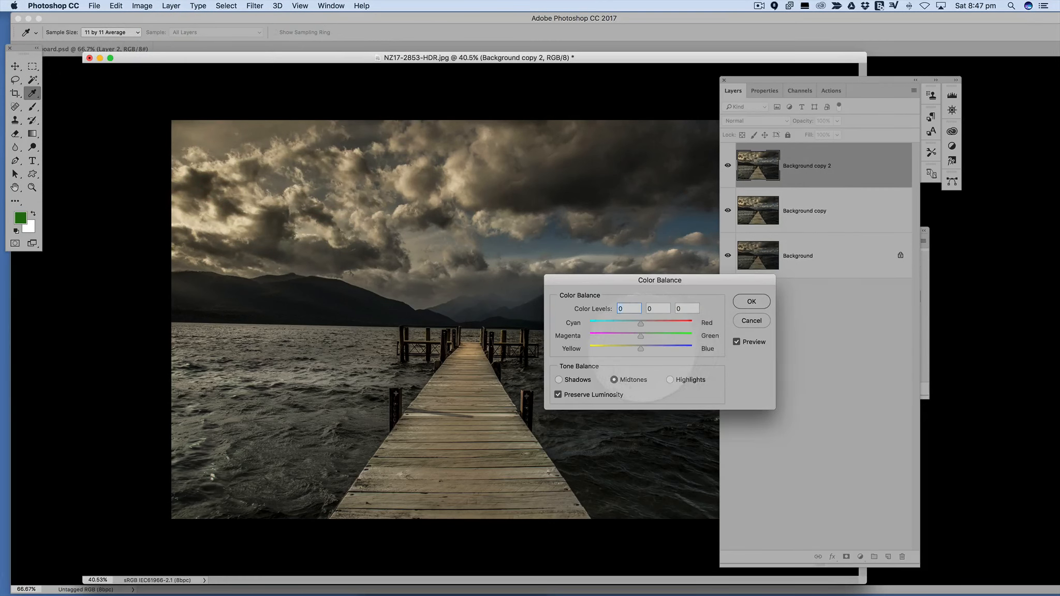
pyautogui.moveTo(654, 349)
pyautogui.mouseDown()
pyautogui.moveTo(665, 349)
pyautogui.moveTo(622, 334)
pyautogui.moveTo(633, 336)
pyautogui.mouseUp()
pyautogui.click(751, 301)
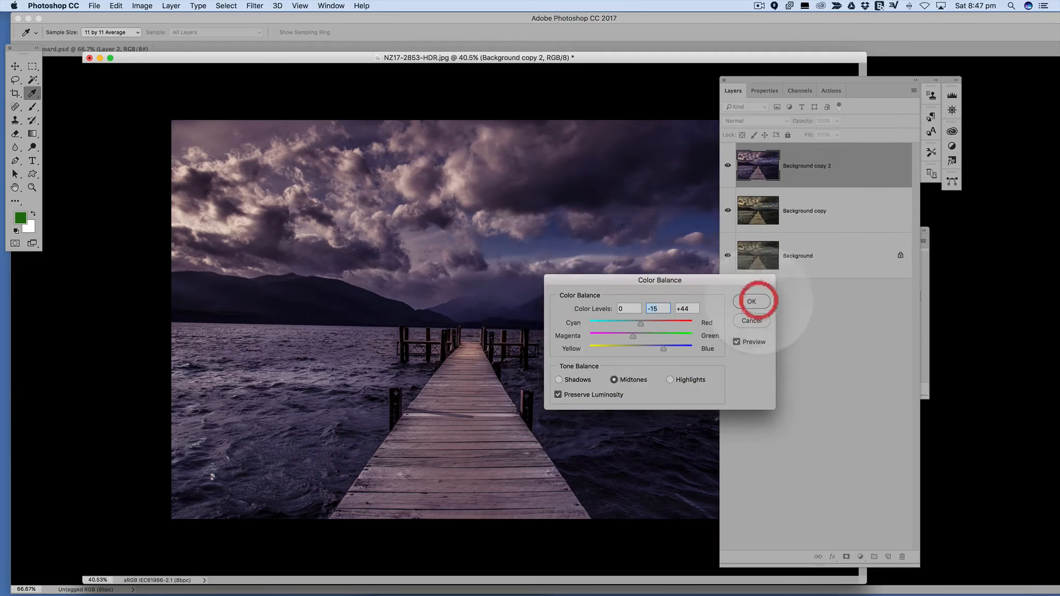
pyautogui.press('s')
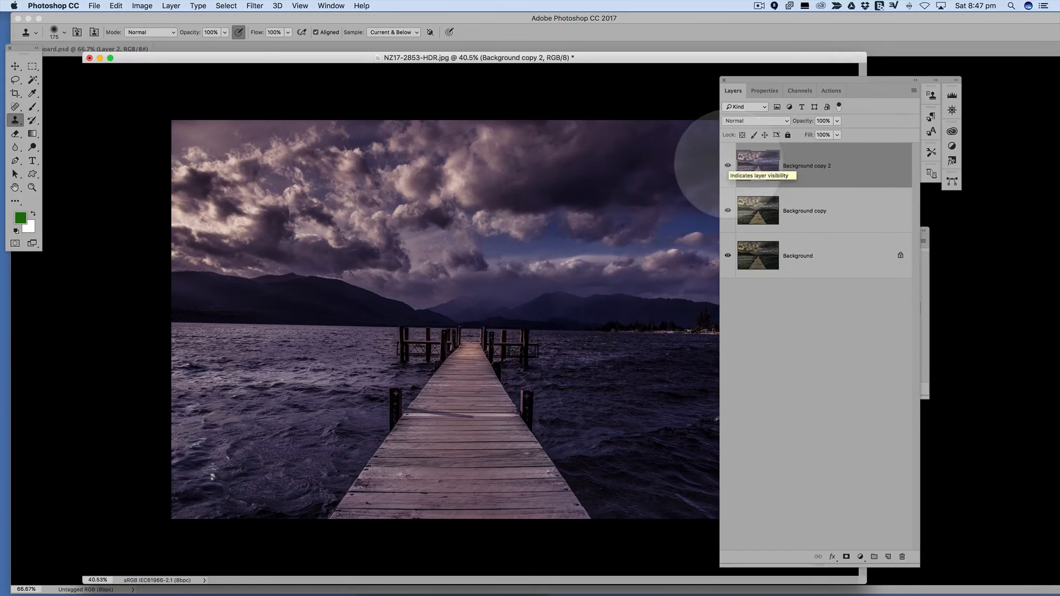
pyautogui.click(728, 165)
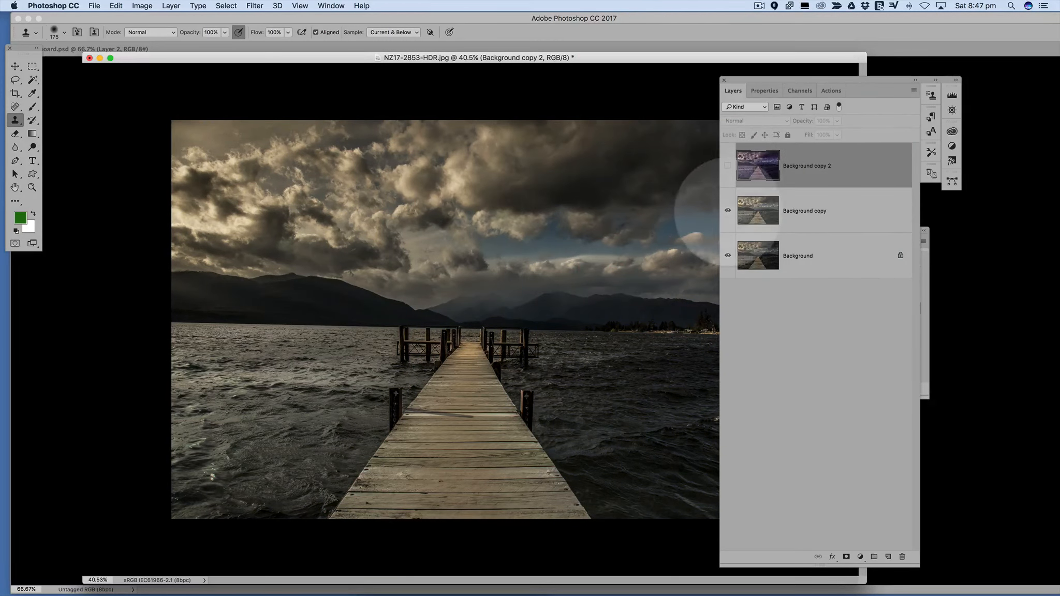
pyautogui.click(728, 165)
pyautogui.click(728, 166)
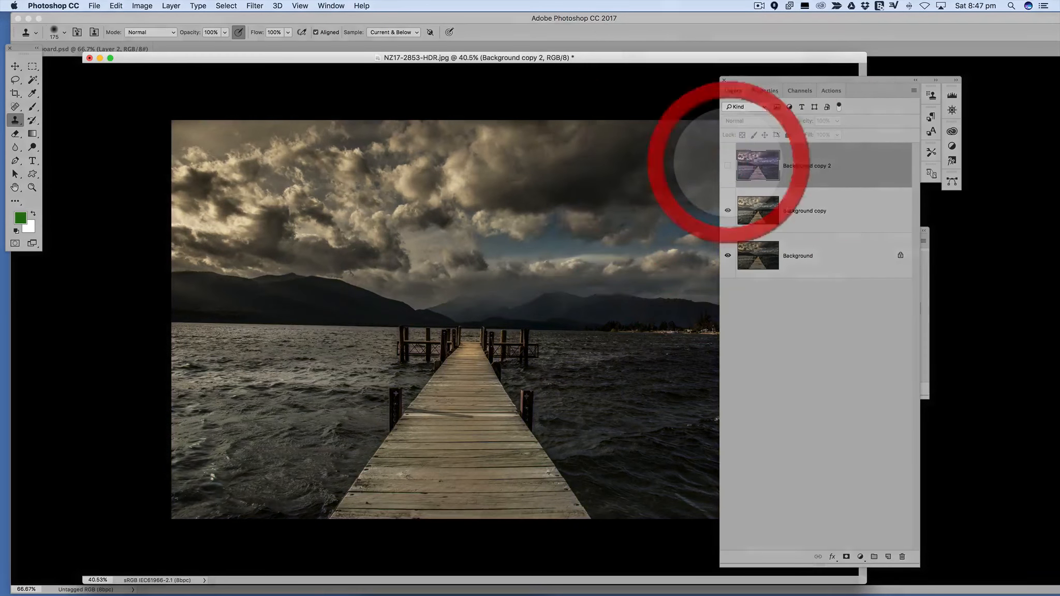
pyautogui.click(728, 165)
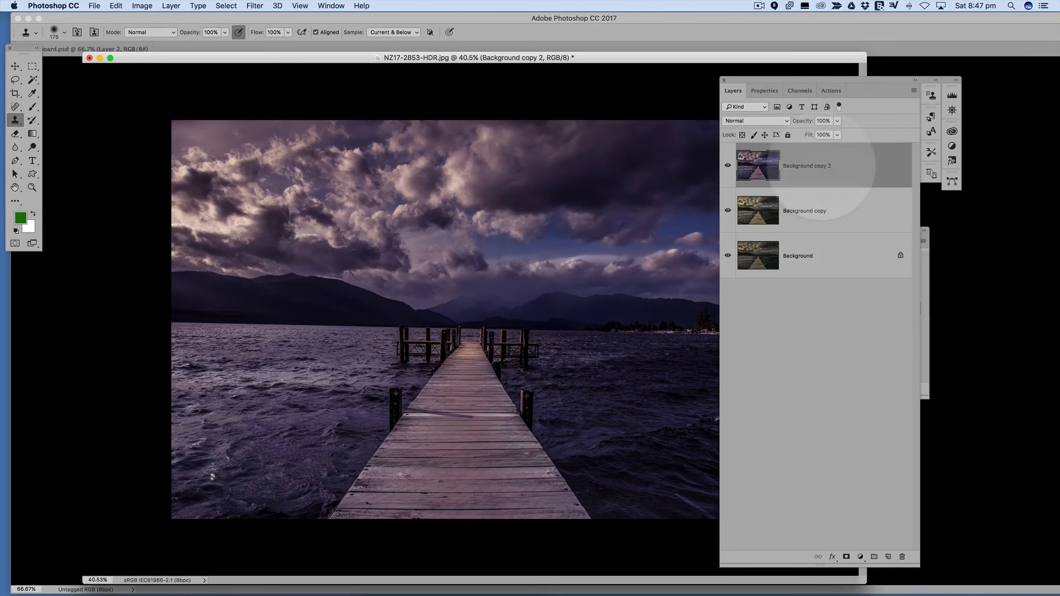
# Step: Duplicate the colour-balanced layer and use the Clone Stamp to cover the white speck in the water left of the jetty
pyautogui.press('super+j')
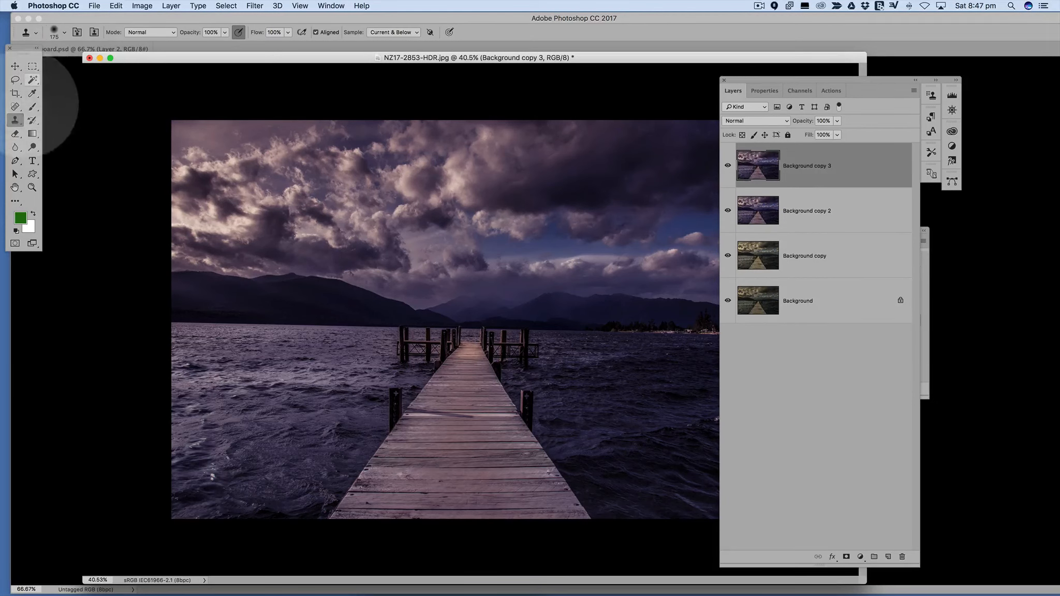
pyautogui.keyDown('alt'); pyautogui.click(661, 419); pyautogui.keyUp('alt')
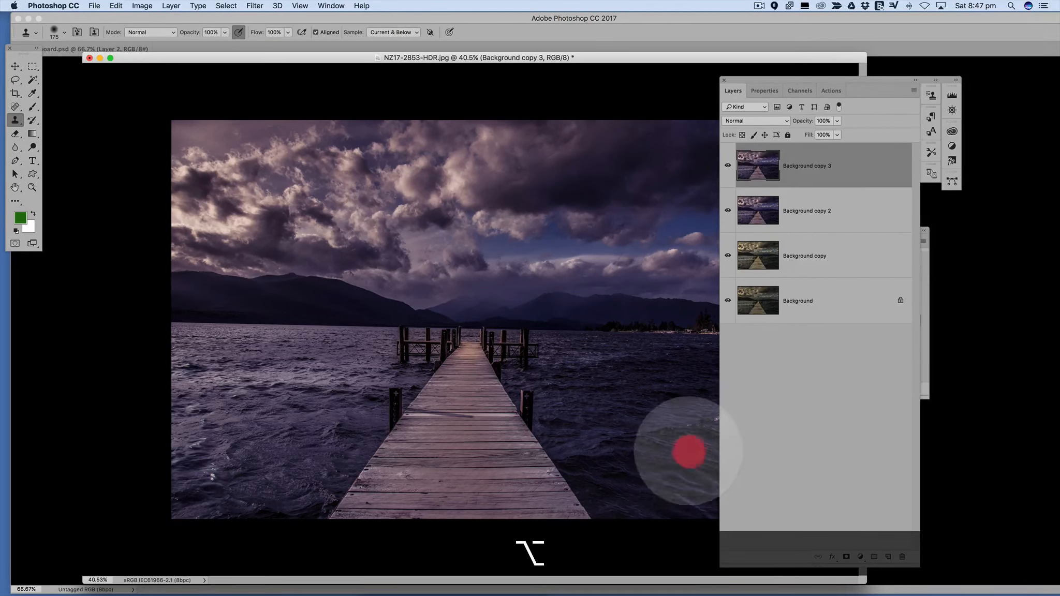
pyautogui.moveTo(228, 484)
pyautogui.mouseDown()
pyautogui.moveTo(205, 442)
pyautogui.moveTo(192, 446)
pyautogui.moveTo(221, 421)
pyautogui.moveTo(199, 425)
pyautogui.moveTo(203, 410)
pyautogui.moveTo(191, 408)
pyautogui.moveTo(184, 416)
pyautogui.moveTo(243, 395)
pyautogui.moveTo(206, 386)
pyautogui.moveTo(180, 360)
pyautogui.mouseUp()
pyautogui.click(232, 395)
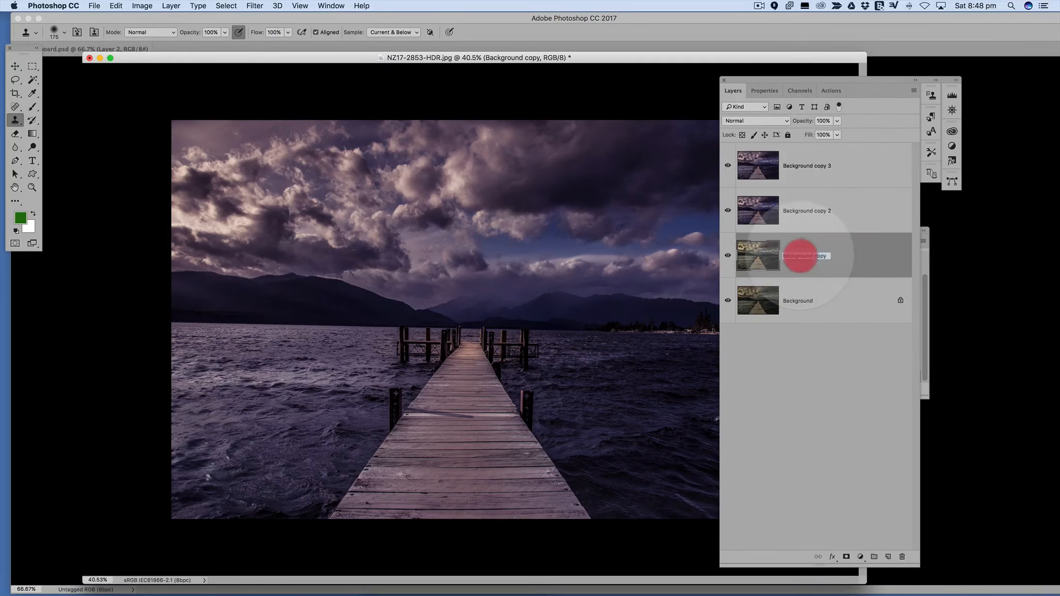
# Step: Rename the three duplicated layers, from lowest to highest, as Brightness, colour and clone
pyautogui.doubleClick(805, 256)
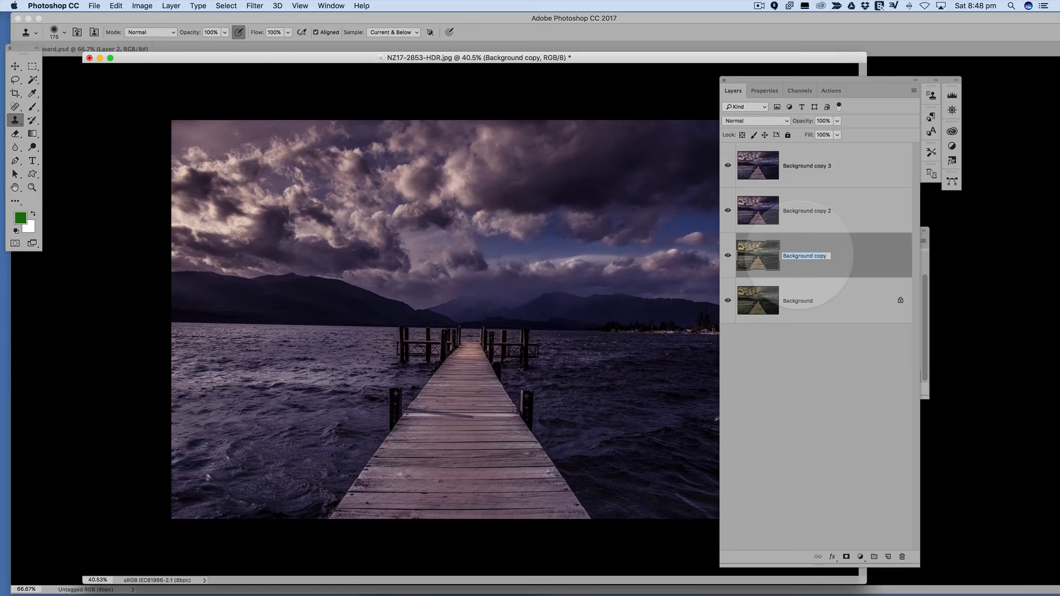
pyautogui.write('Brightness')
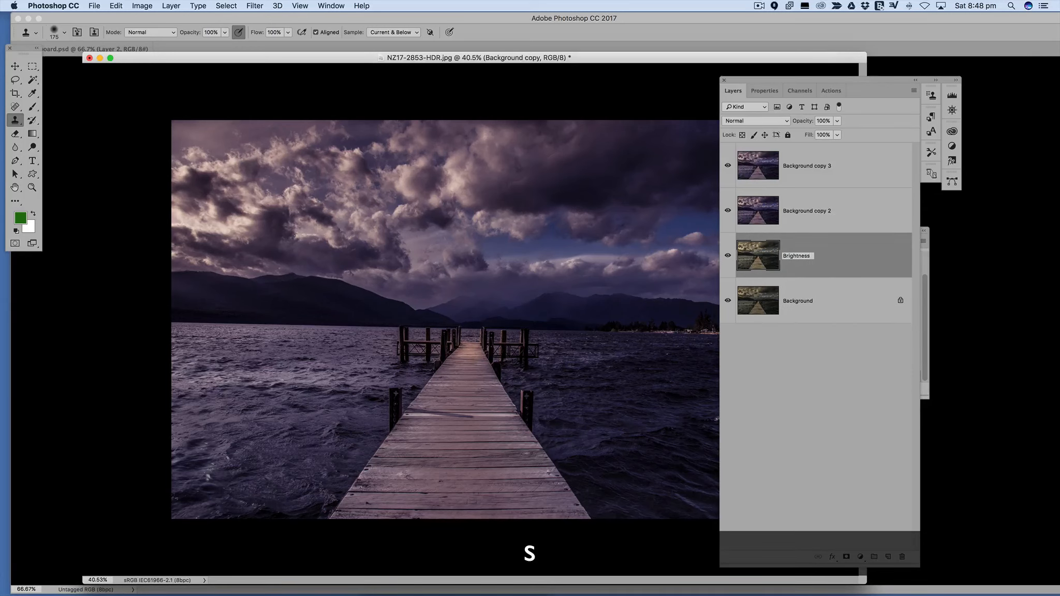
pyautogui.doubleClick(805, 211)
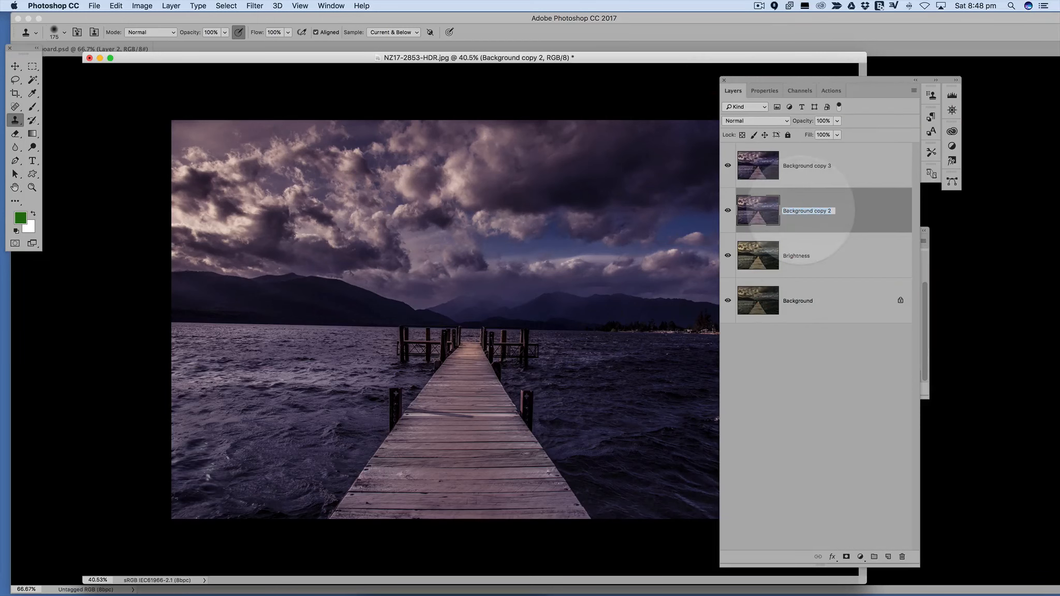
pyautogui.write('colour')
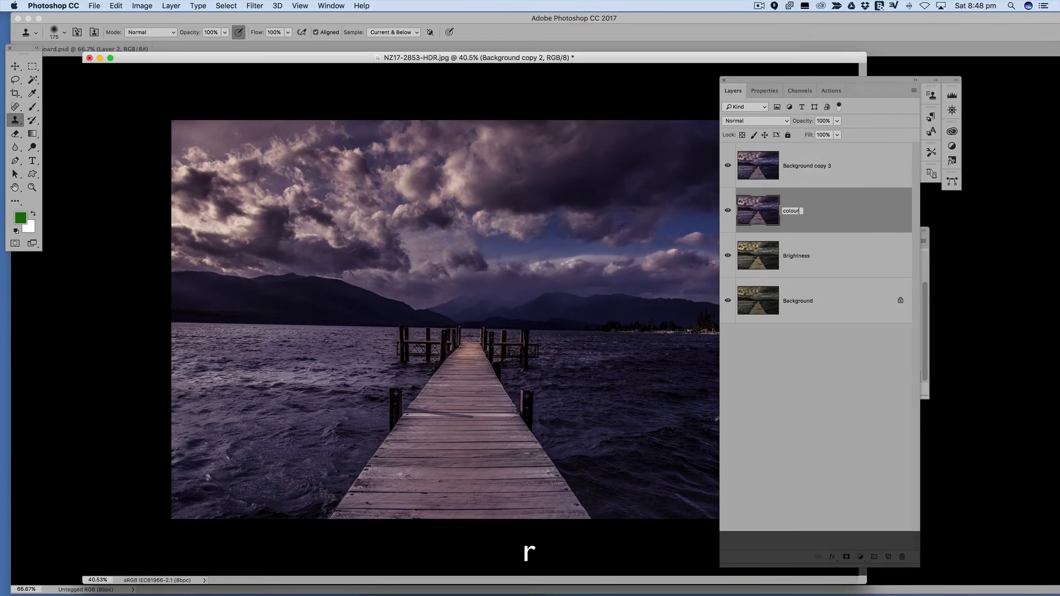
pyautogui.doubleClick(804, 163)
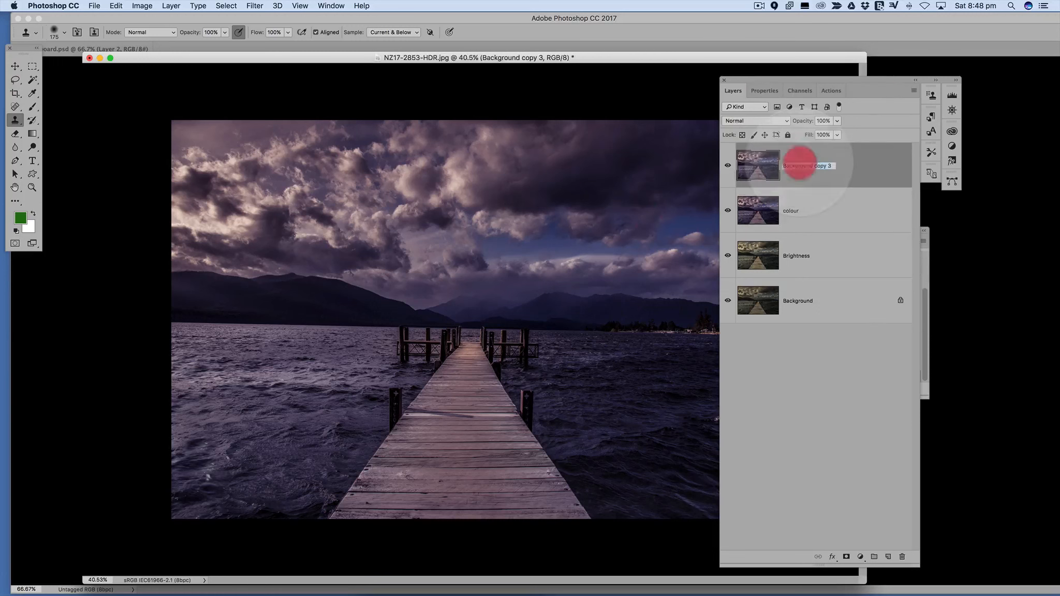
pyautogui.write('c')
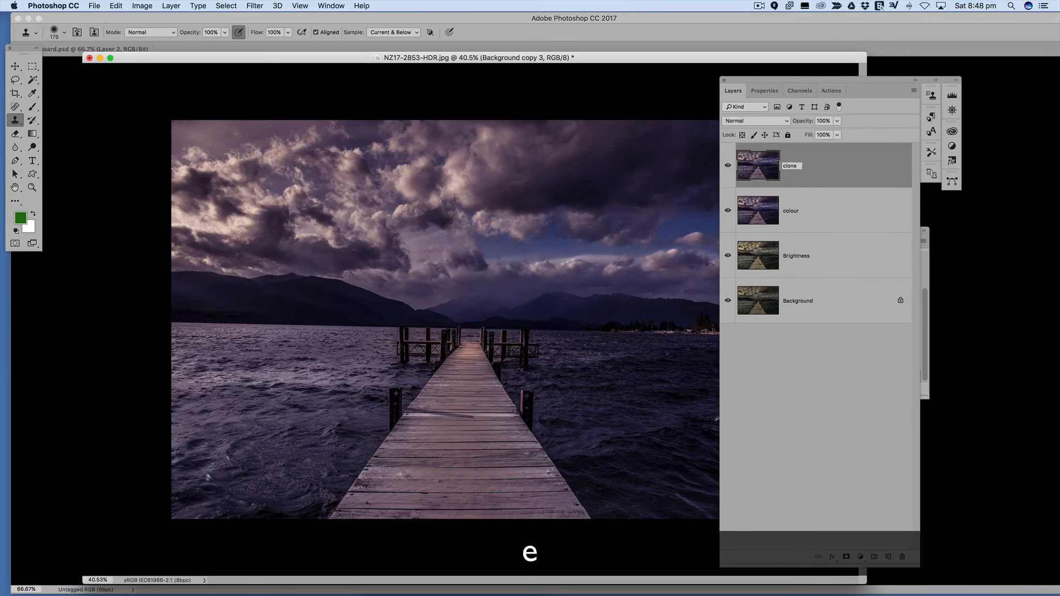
pyautogui.write('lone')
pyautogui.click(871, 374)
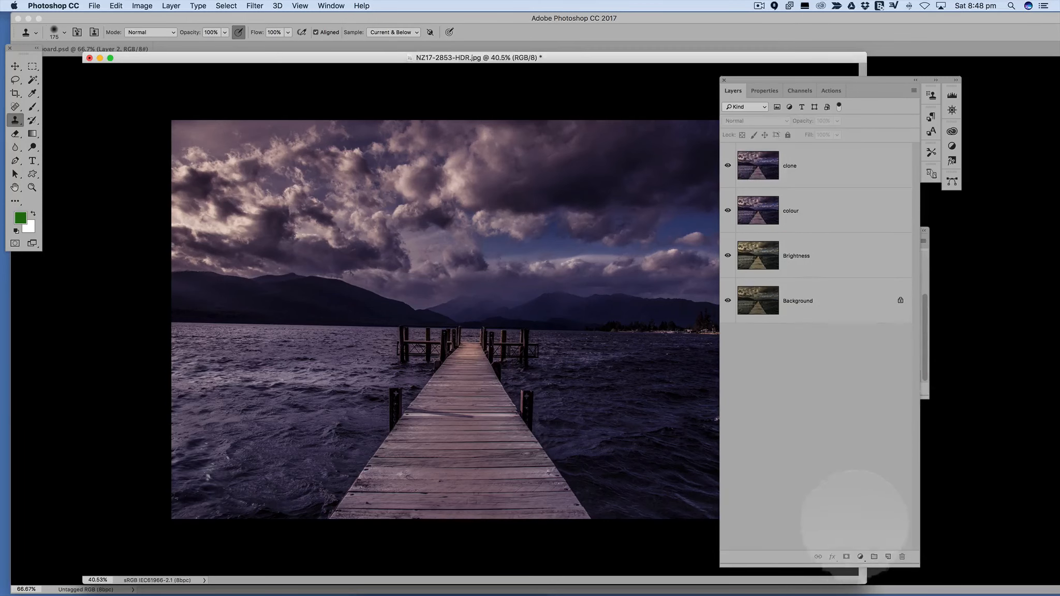
# Step: Duplicate the clone layer and apply a Black & White adjustment with Blues at -37
pyautogui.click(833, 169)
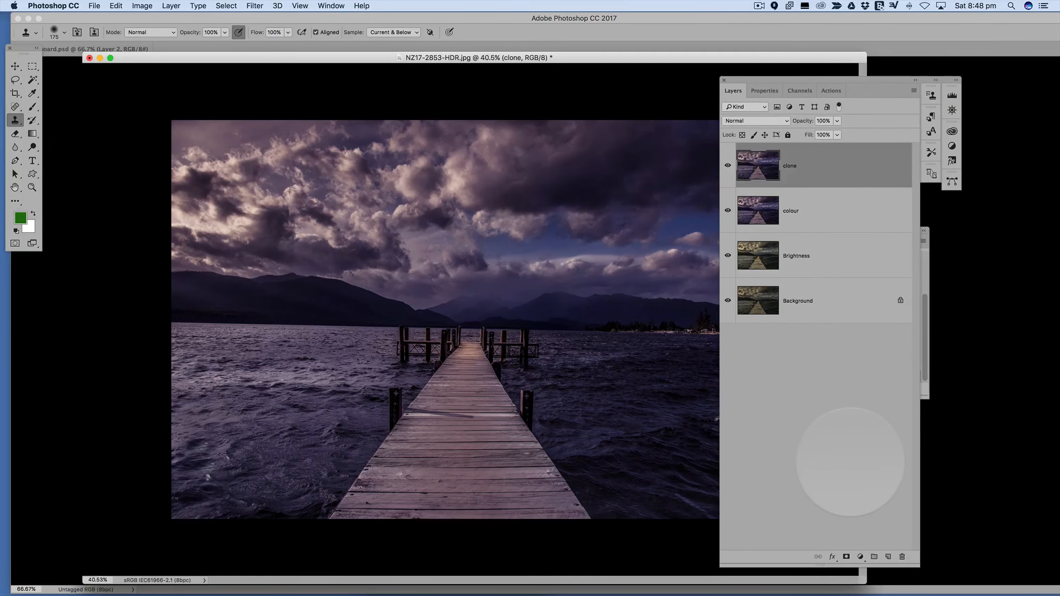
pyautogui.press('super+j')
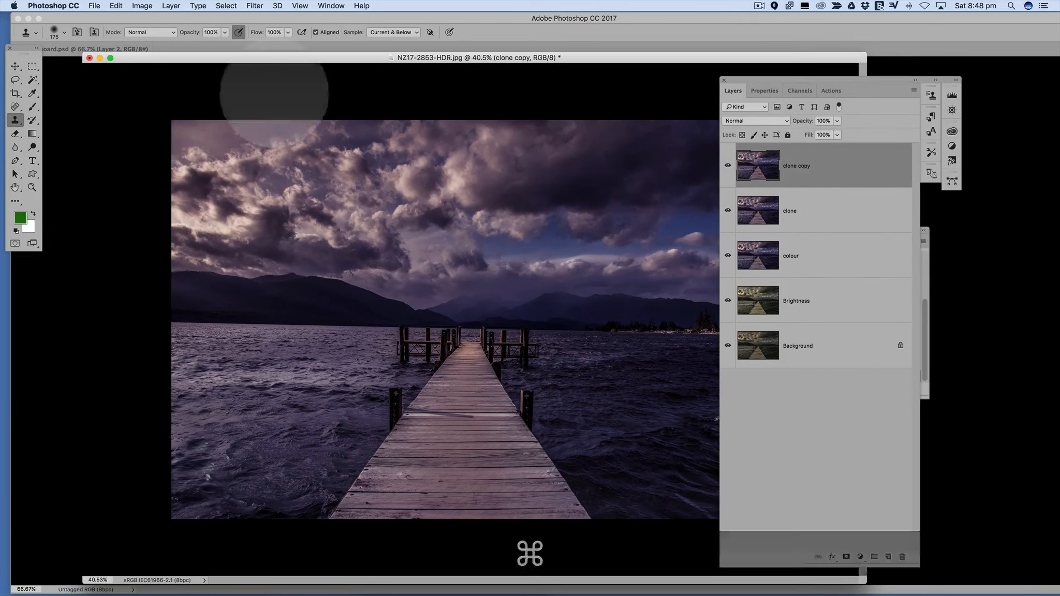
pyautogui.click(141, 6)
pyautogui.moveTo(158, 34)
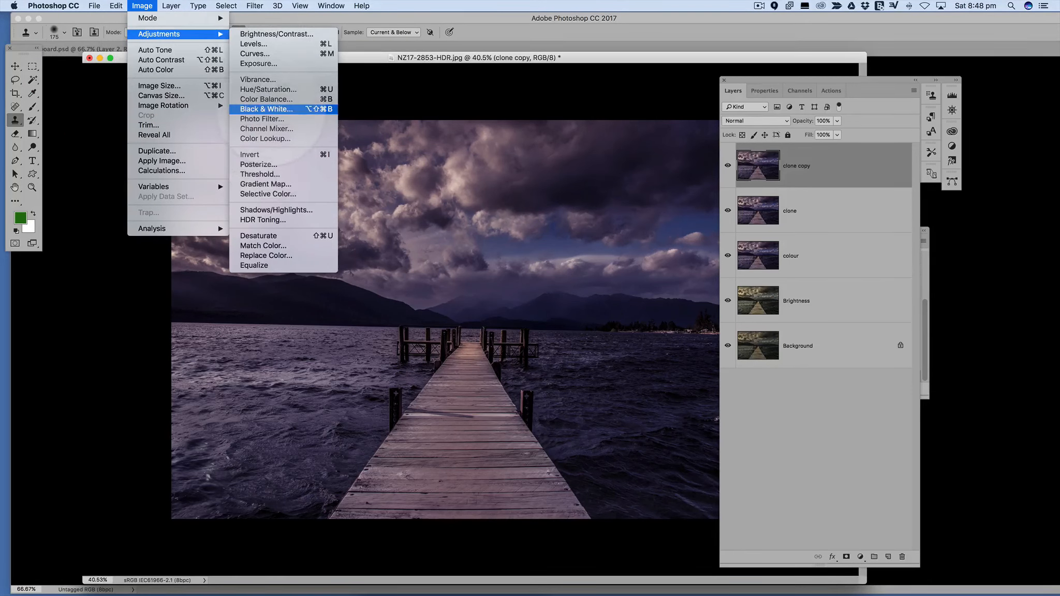
pyautogui.click(266, 108)
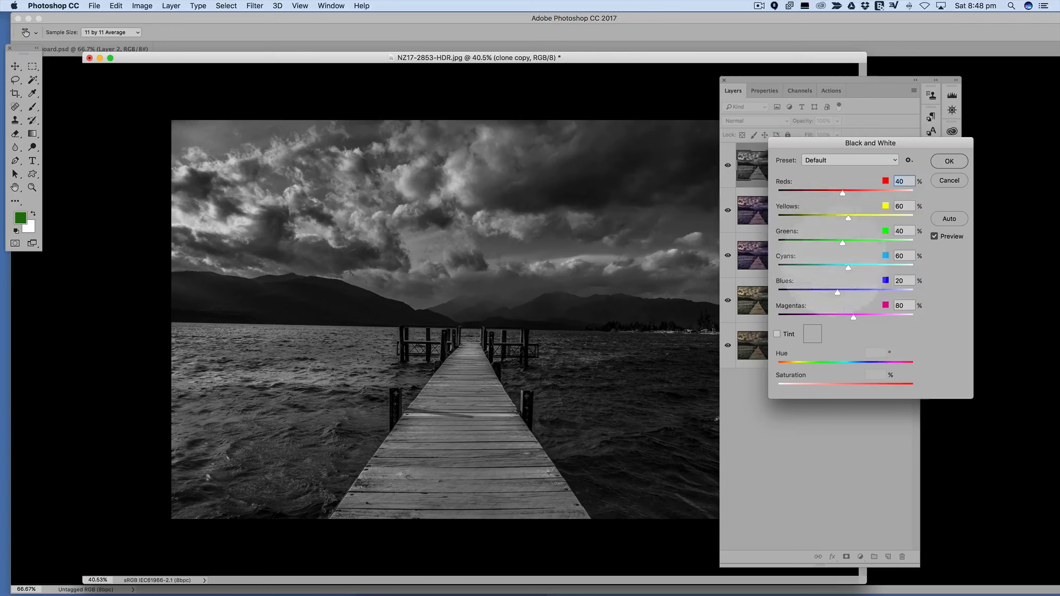
pyautogui.moveTo(833, 291); pyautogui.dragTo(823, 291)
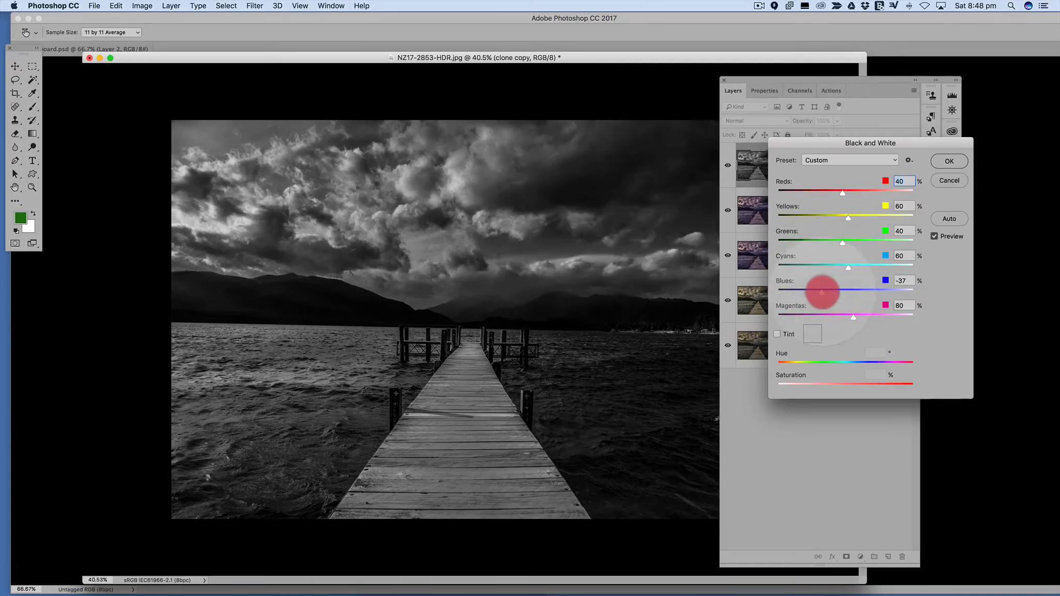
pyautogui.click(949, 161)
# Step: Duplicate the black-and-white layer and clone water over the near post on the jetty's left side
pyautogui.press('s')
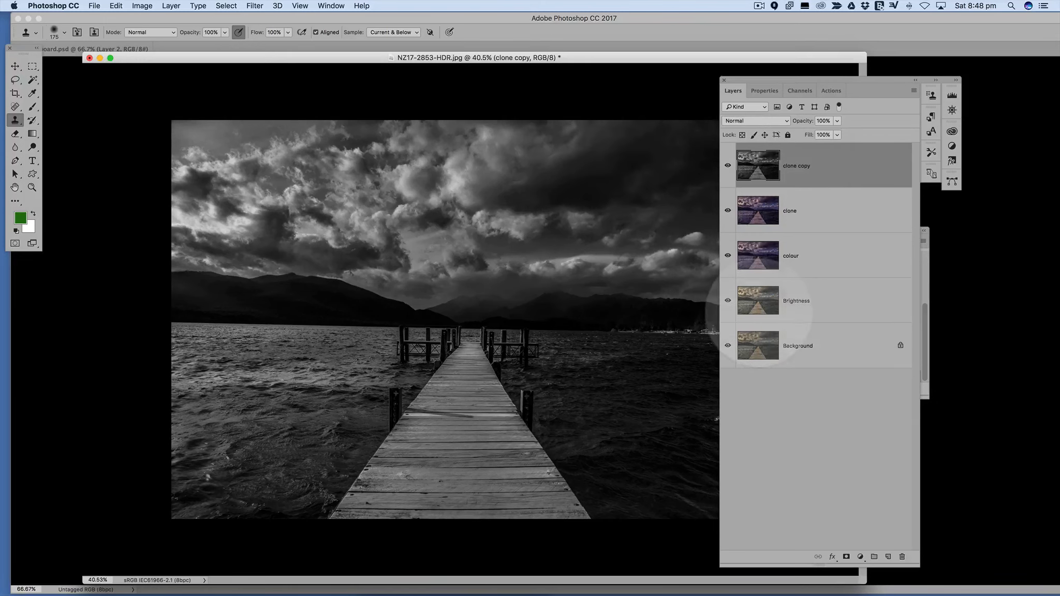
pyautogui.press('super+j')
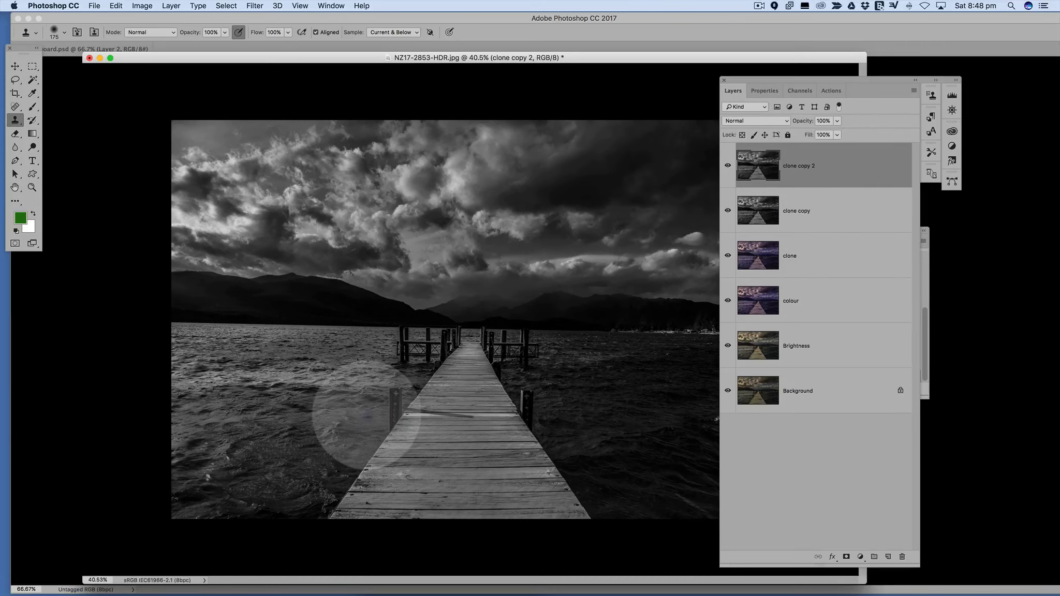
pyautogui.keyDown('alt'); pyautogui.click(398, 384); pyautogui.keyUp('alt')
pyautogui.moveTo(398, 384); pyautogui.dragTo(384, 421)
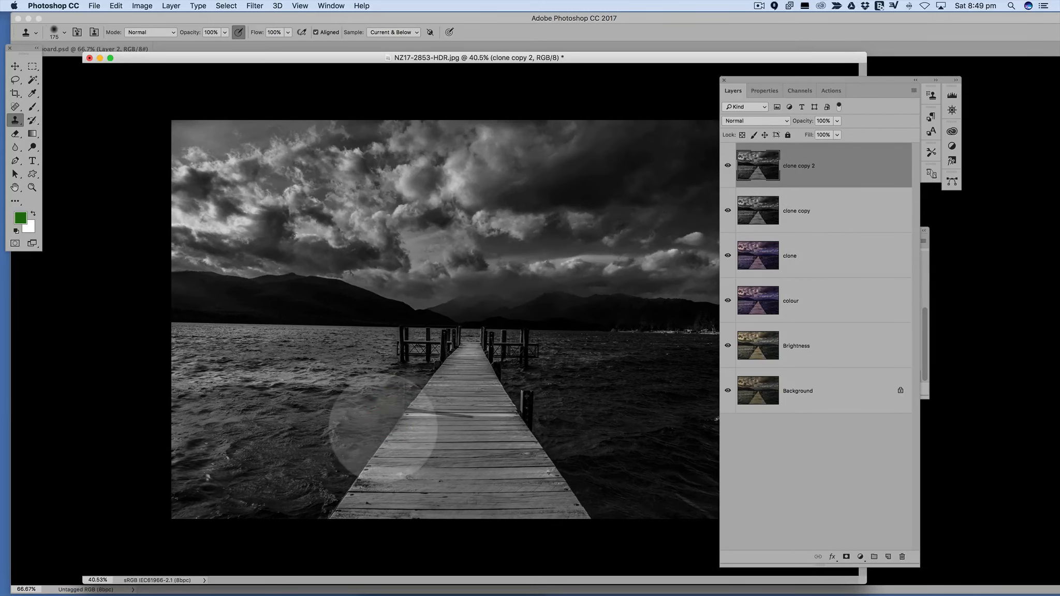
pyautogui.keyDown('alt'); pyautogui.click(398, 390); pyautogui.keyUp('alt')
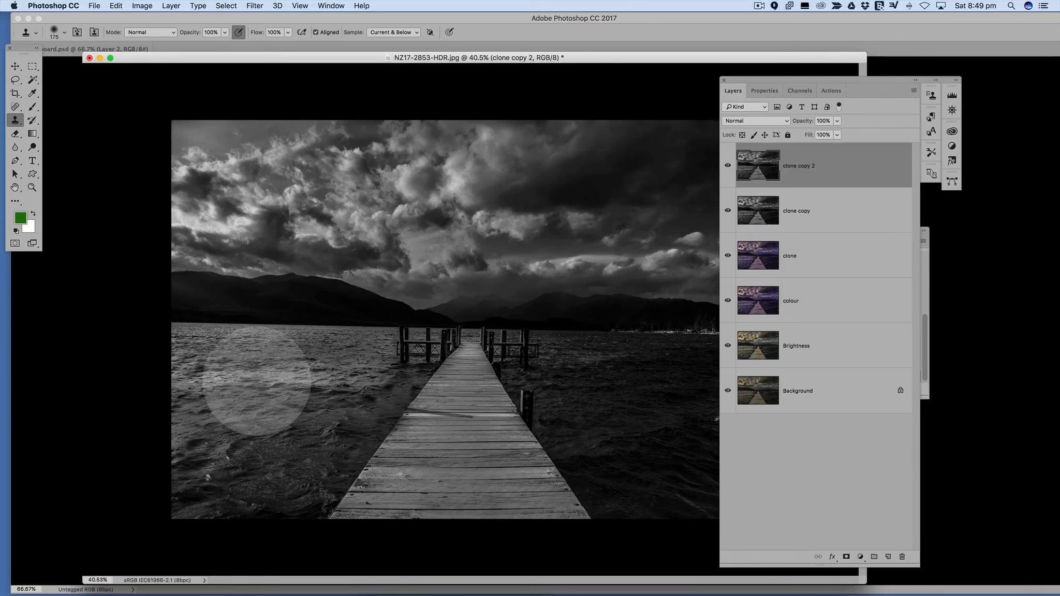
# Step: Hide the two black-and-white layers, select the clone layer, and delete both hidden layers
pyautogui.click(728, 165)
pyautogui.click(728, 211)
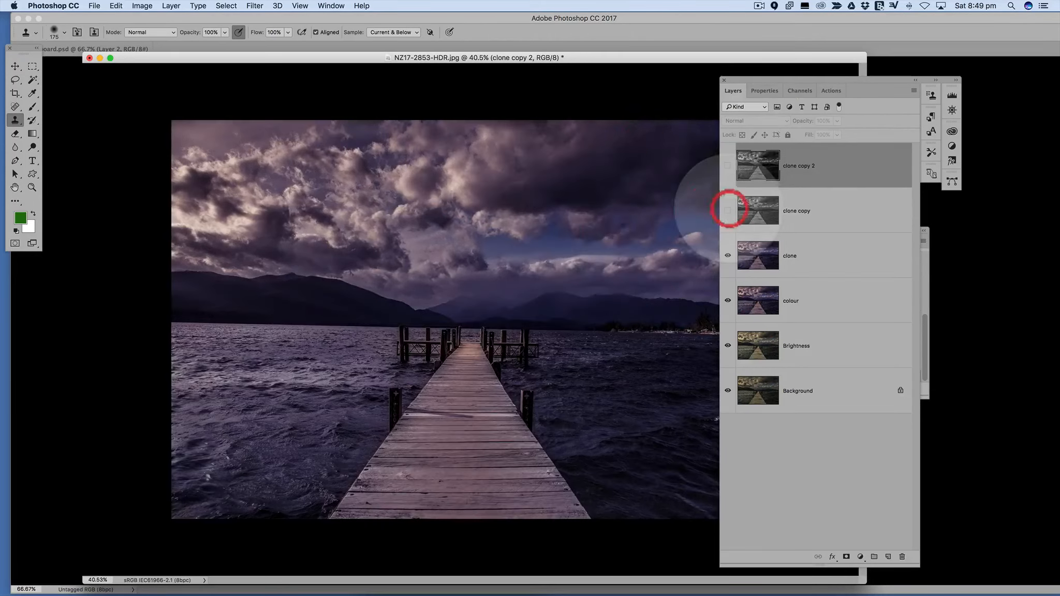
pyautogui.click(794, 257)
pyautogui.moveTo(798, 167); pyautogui.dragTo(903, 557)
pyautogui.moveTo(797, 166); pyautogui.dragTo(904, 558)
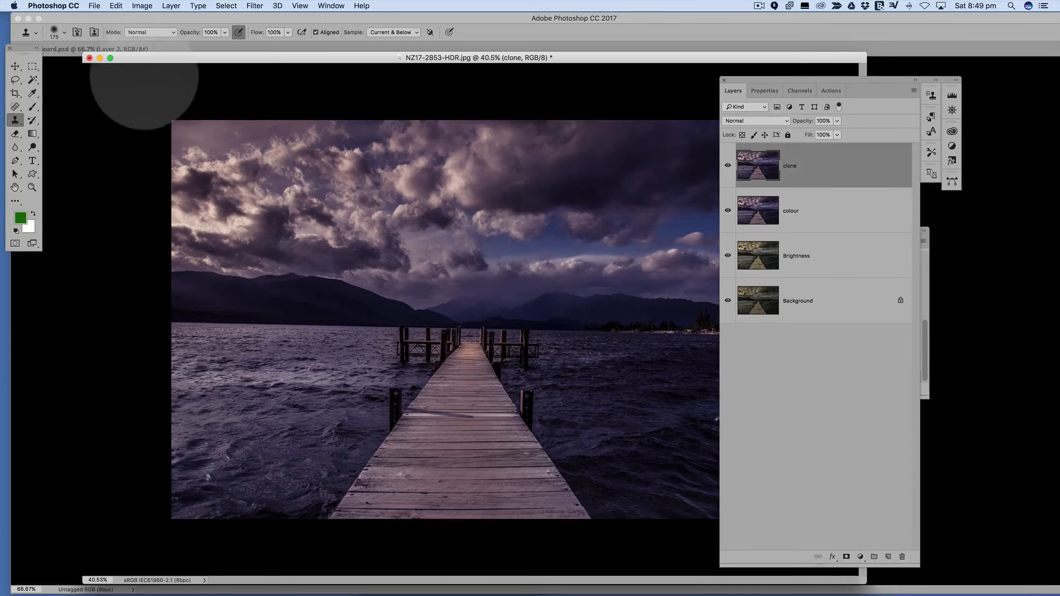
# Step: Duplicate the clone layer and apply Black & White with Cyans at -75, also adjusting the greens and warm tones
pyautogui.press('super+j')
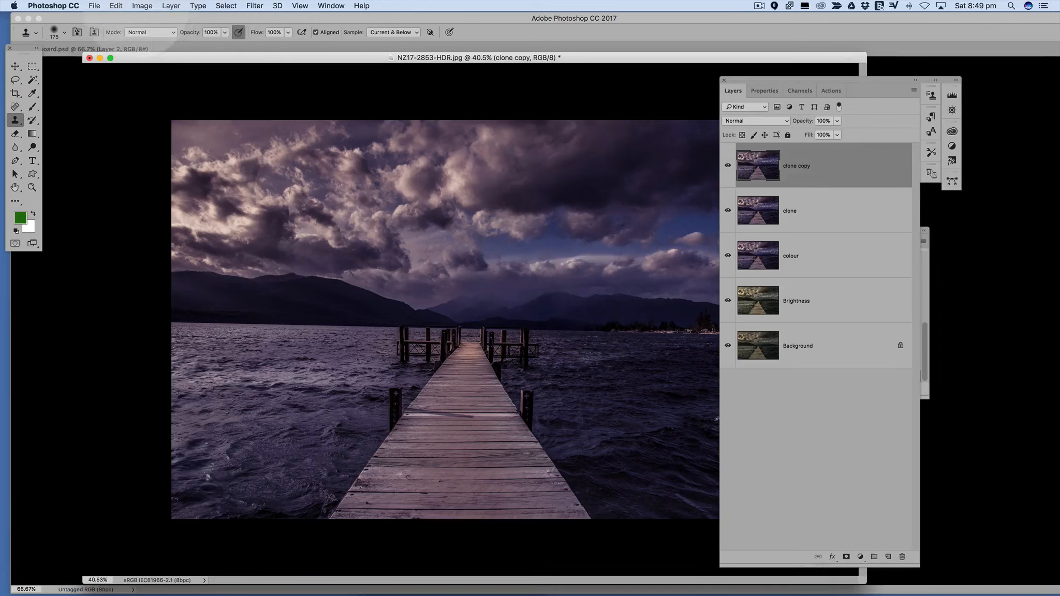
pyautogui.click(142, 6)
pyautogui.moveTo(158, 34)
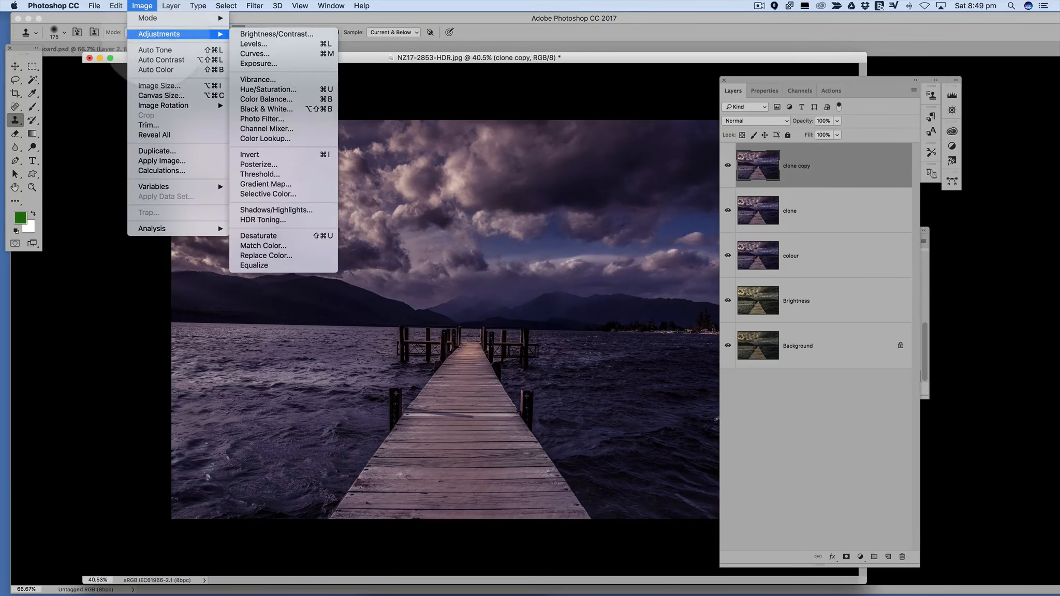
pyautogui.click(303, 109)
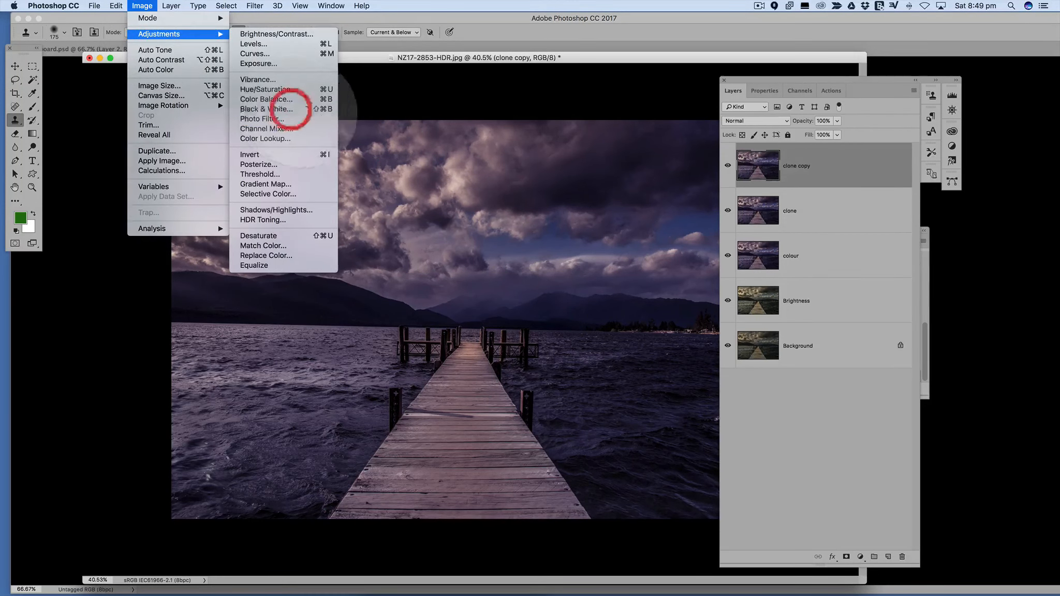
pyautogui.moveTo(848, 267); pyautogui.dragTo(811, 267)
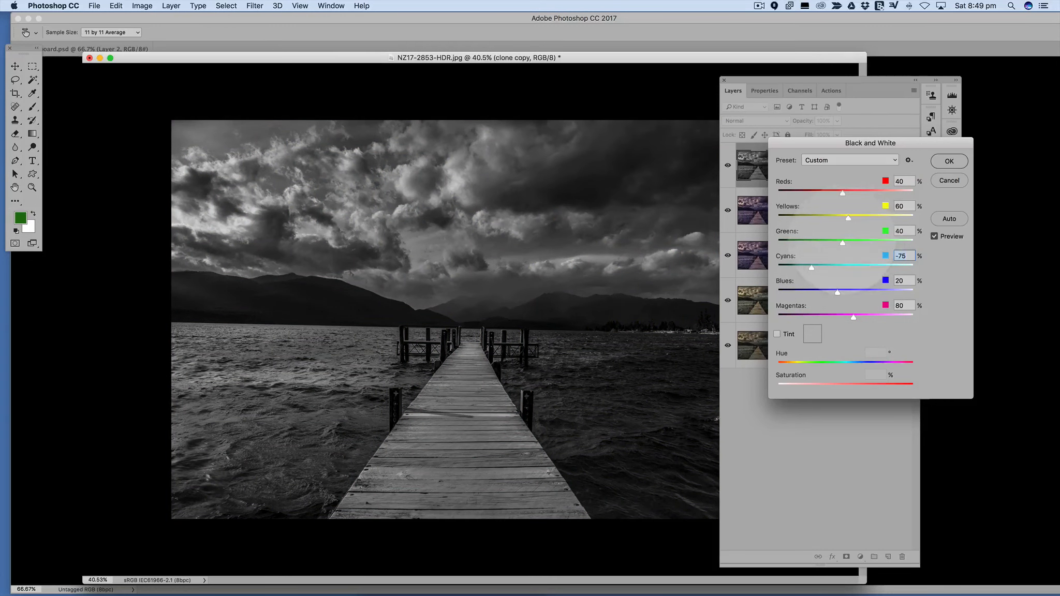
pyautogui.click(859, 241)
pyautogui.moveTo(848, 218)
pyautogui.mouseDown()
pyautogui.moveTo(812, 216)
pyautogui.moveTo(872, 217)
pyautogui.moveTo(861, 192)
pyautogui.moveTo(873, 193)
pyautogui.mouseUp()
pyautogui.click(950, 161)
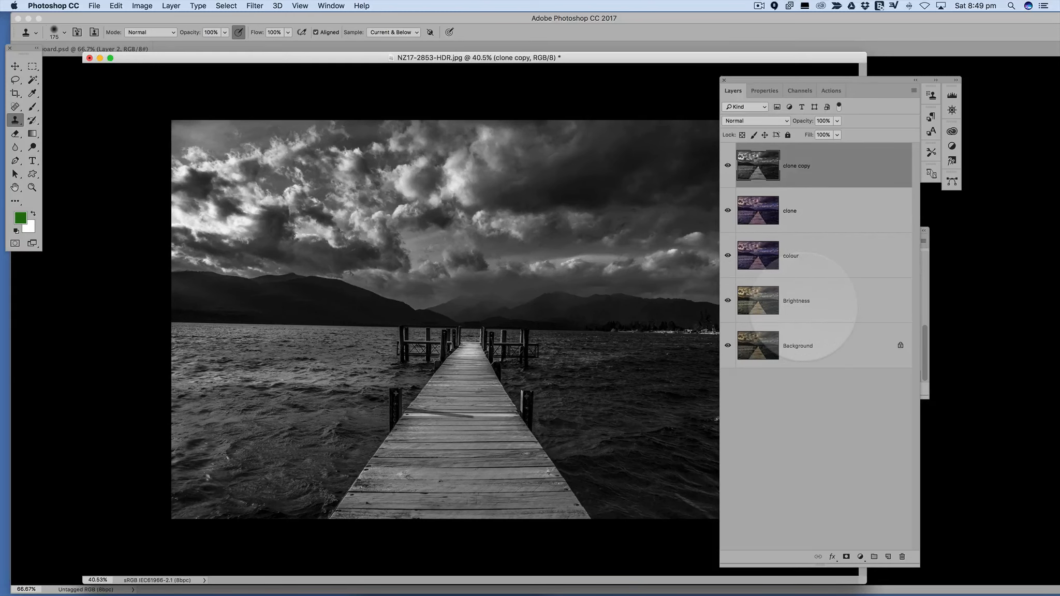
# Step: Select the Brightness layer and toggle its visibility to check whether it affects the picture beneath the upper layers
pyautogui.click(803, 306)
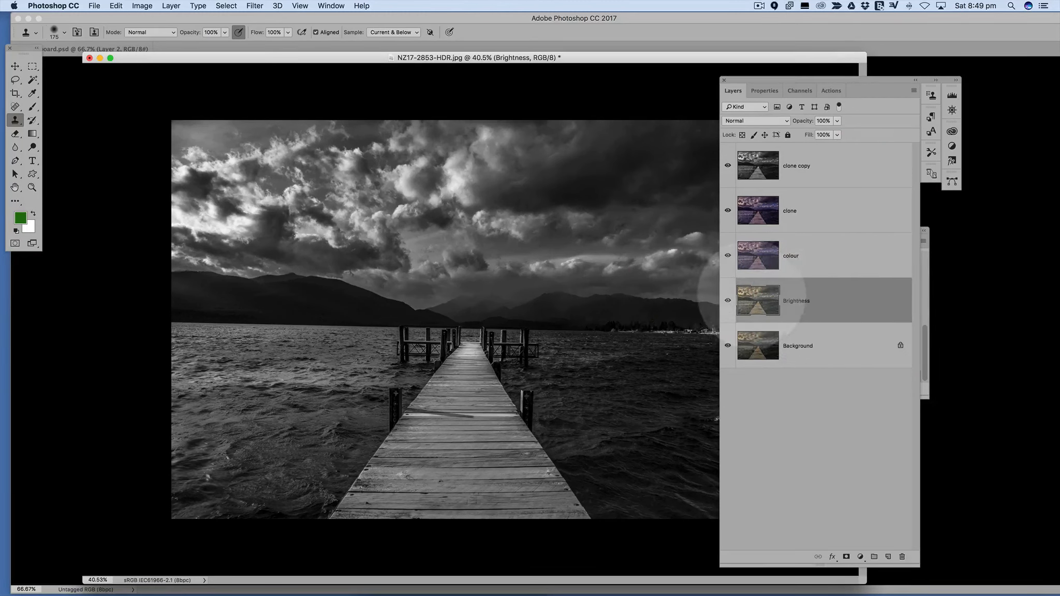
pyautogui.click(728, 300)
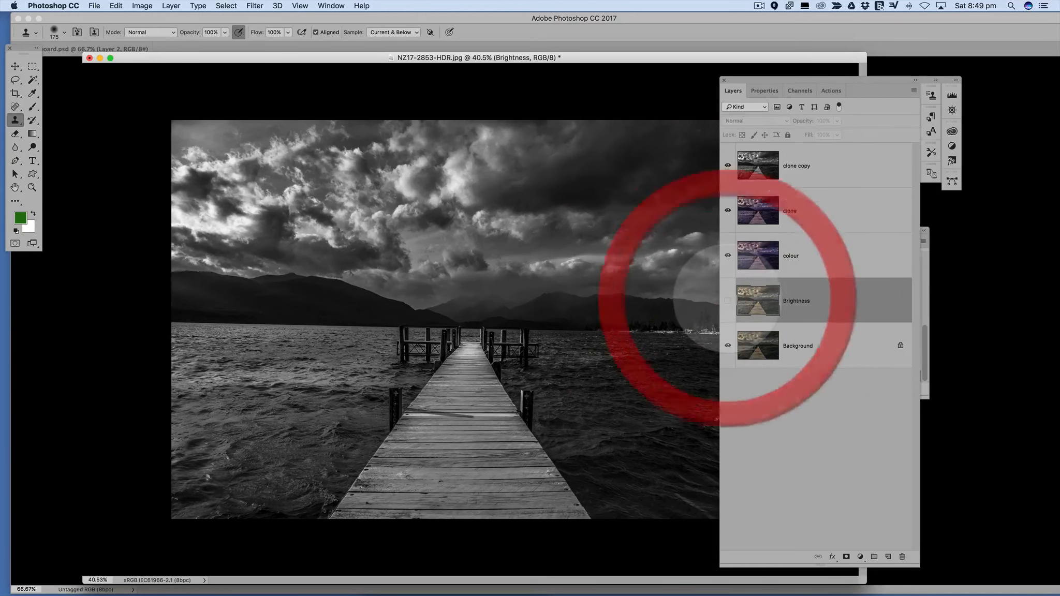
pyautogui.click(728, 300)
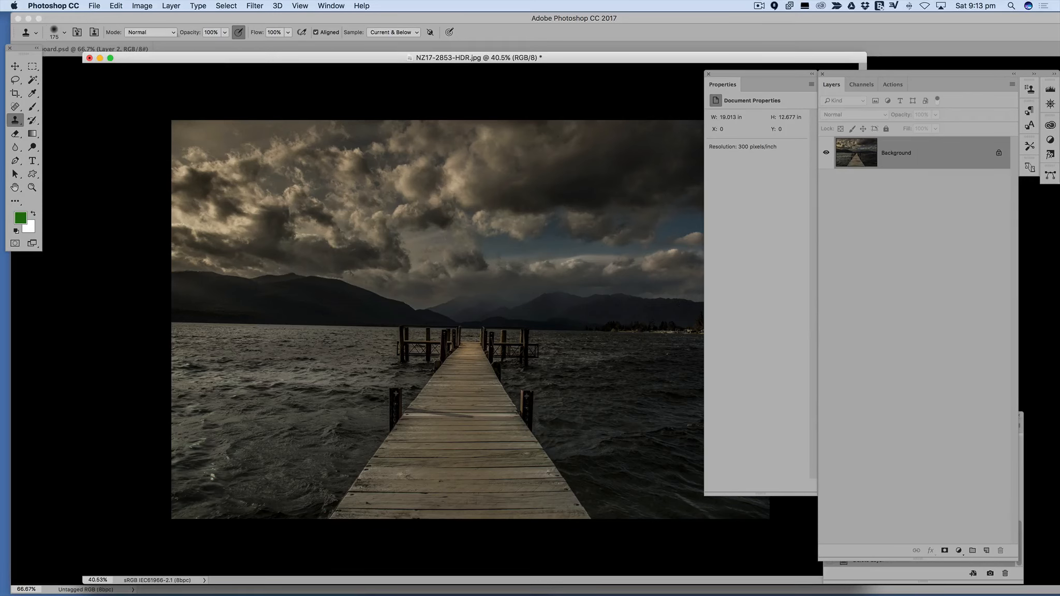
pyautogui.click(147, 6)
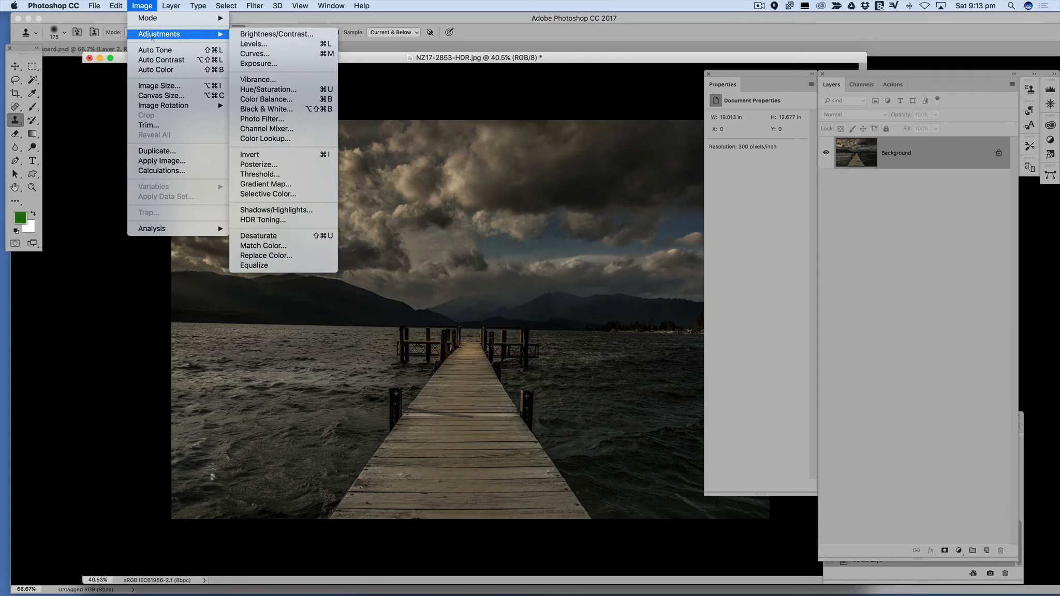
pyautogui.moveTo(148, 35)
pyautogui.click(144, 6)
pyautogui.click(143, 6)
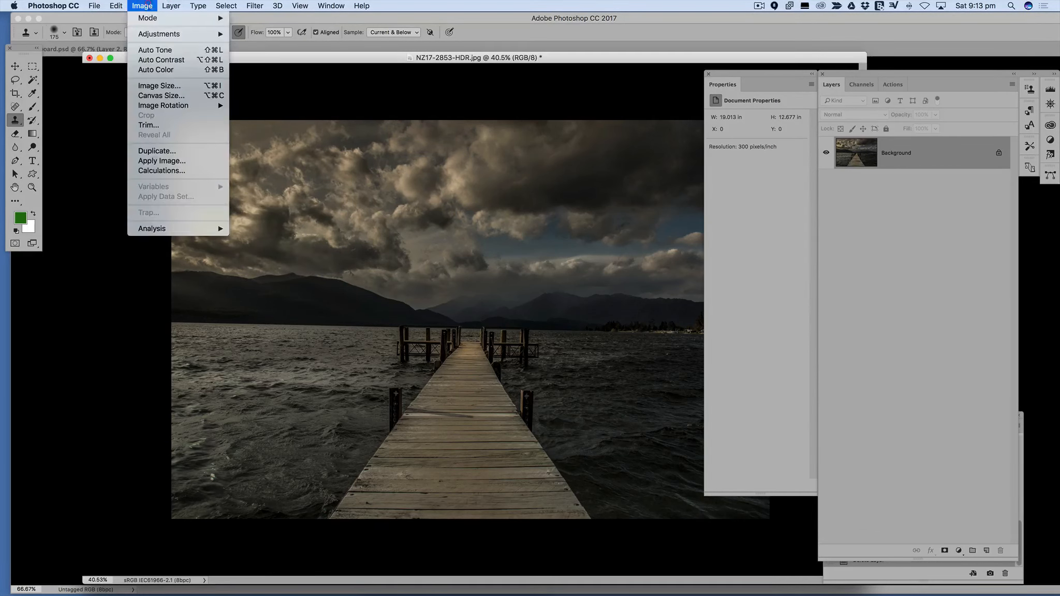
pyautogui.moveTo(155, 34)
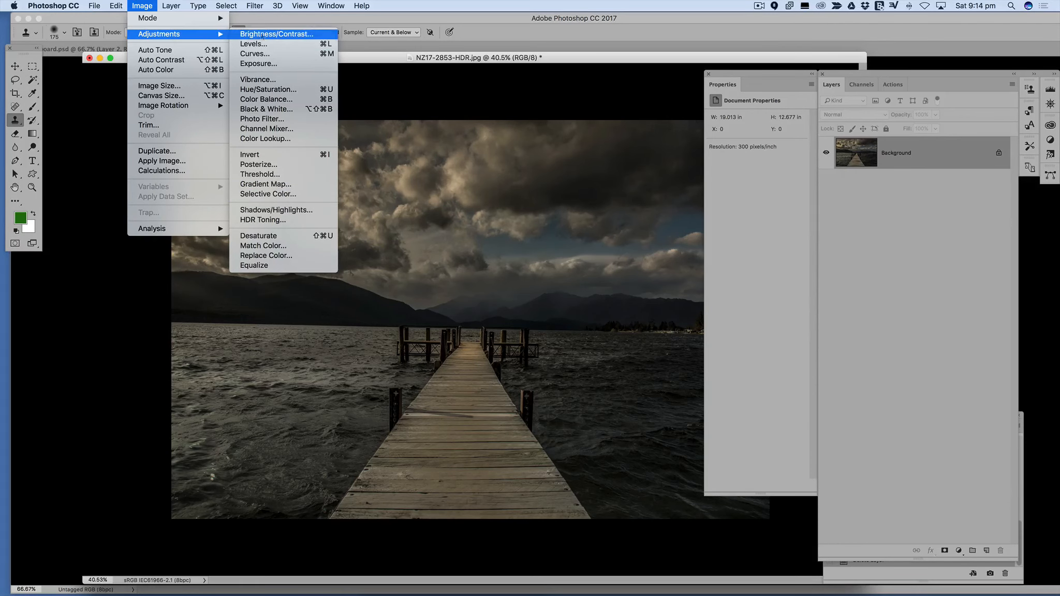
pyautogui.click(940, 221)
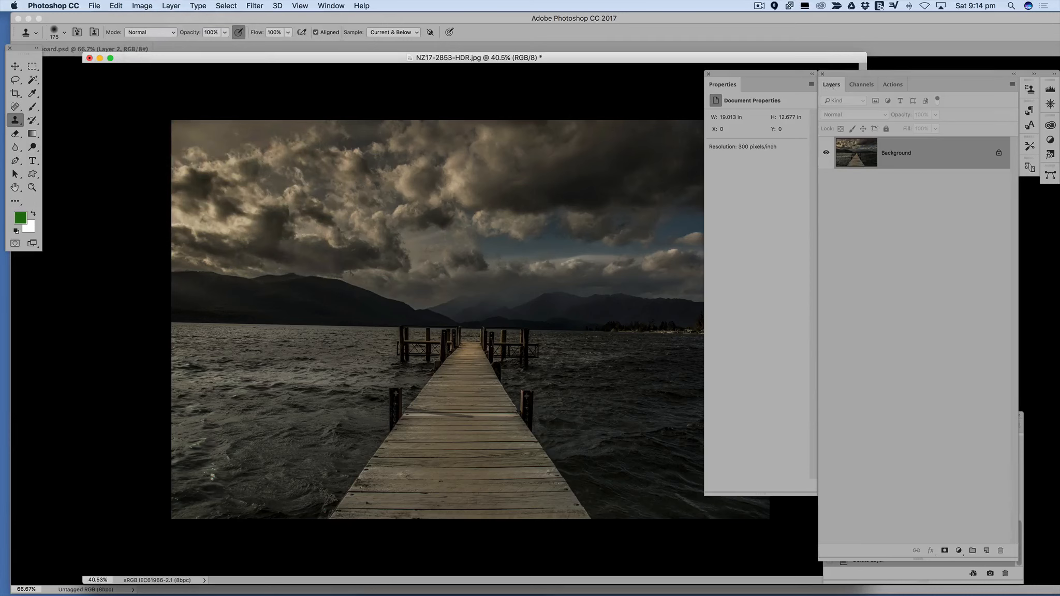
# Step: Add a Brightness/Contrast adjustment layer above the Background layer
pyautogui.click(958, 552)
pyautogui.moveTo(982, 594)
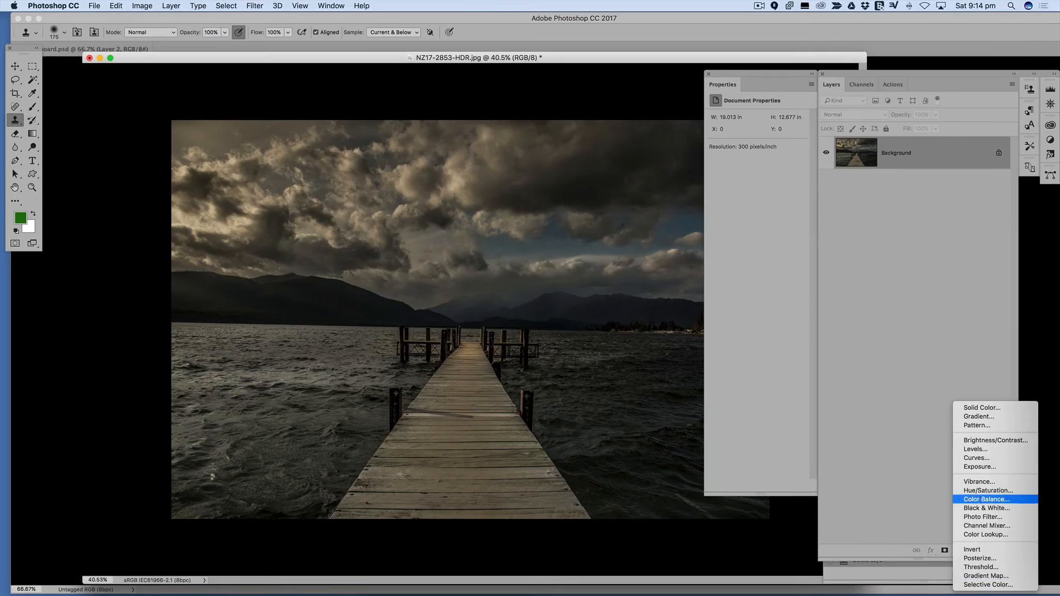
pyautogui.click(978, 441)
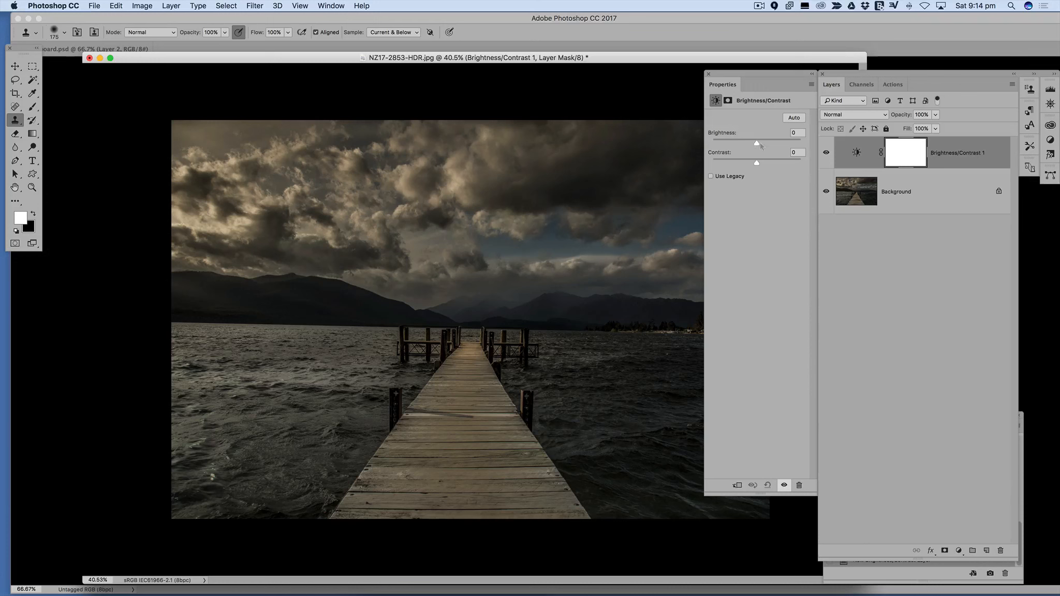
# Step: Set the Brightness/Contrast adjustment layer to a brightness of 45 and a contrast of 17
pyautogui.moveTo(757, 143)
pyautogui.mouseDown()
pyautogui.moveTo(770, 143)
pyautogui.moveTo(764, 162)
pyautogui.mouseUp()
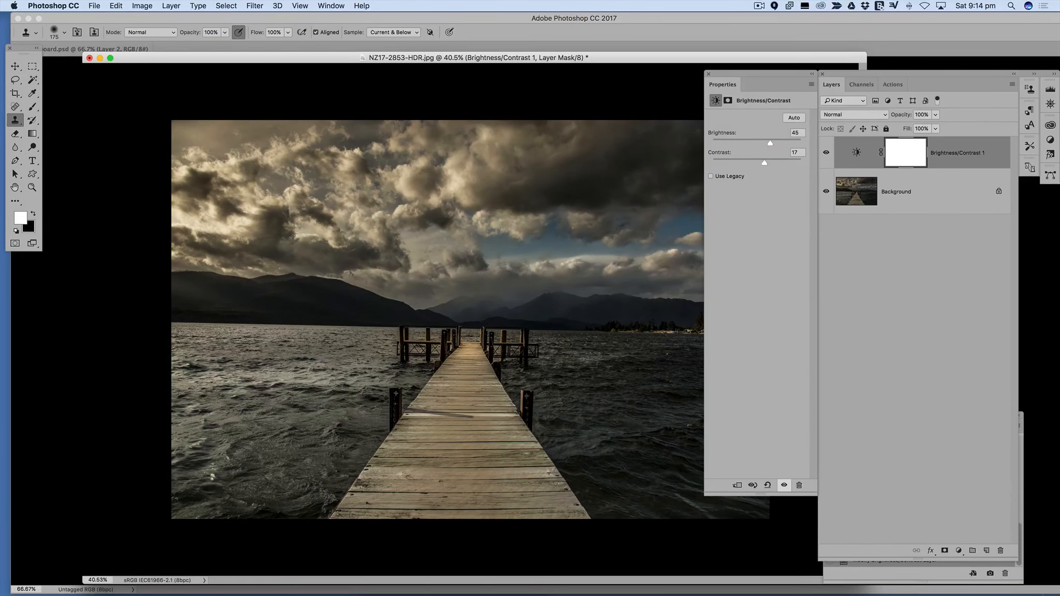
# Step: Add a Color Balance adjustment layer with the midtones at -18 for Magenta/Green and +33 for Yellow/Blue
pyautogui.click(958, 551)
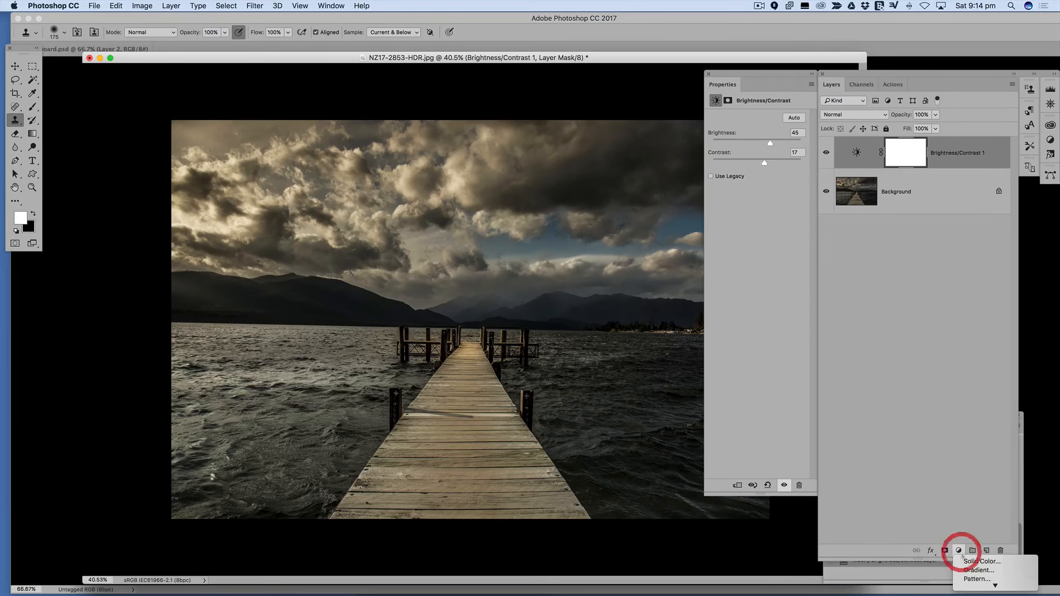
pyautogui.moveTo(981, 585)
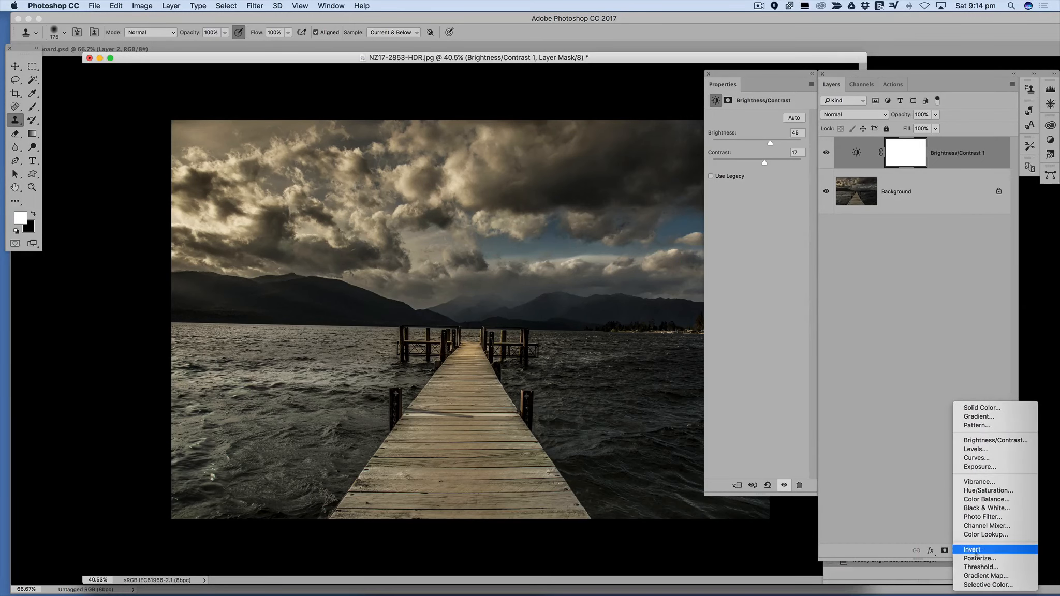
pyautogui.click(978, 500)
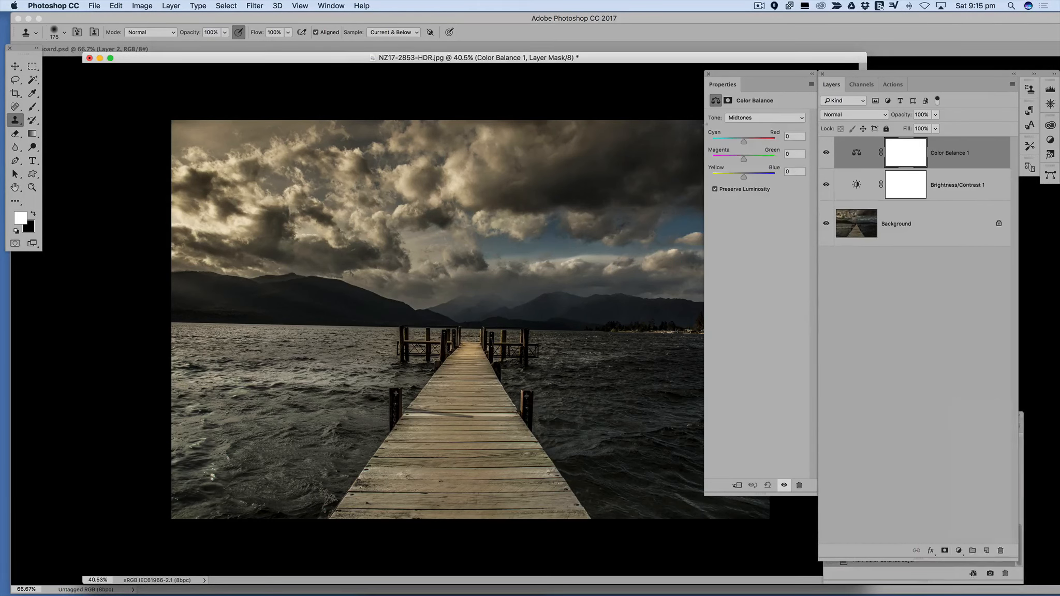
pyautogui.moveTo(746, 177)
pyautogui.mouseDown()
pyautogui.moveTo(755, 176)
pyautogui.moveTo(739, 159)
pyautogui.mouseUp()
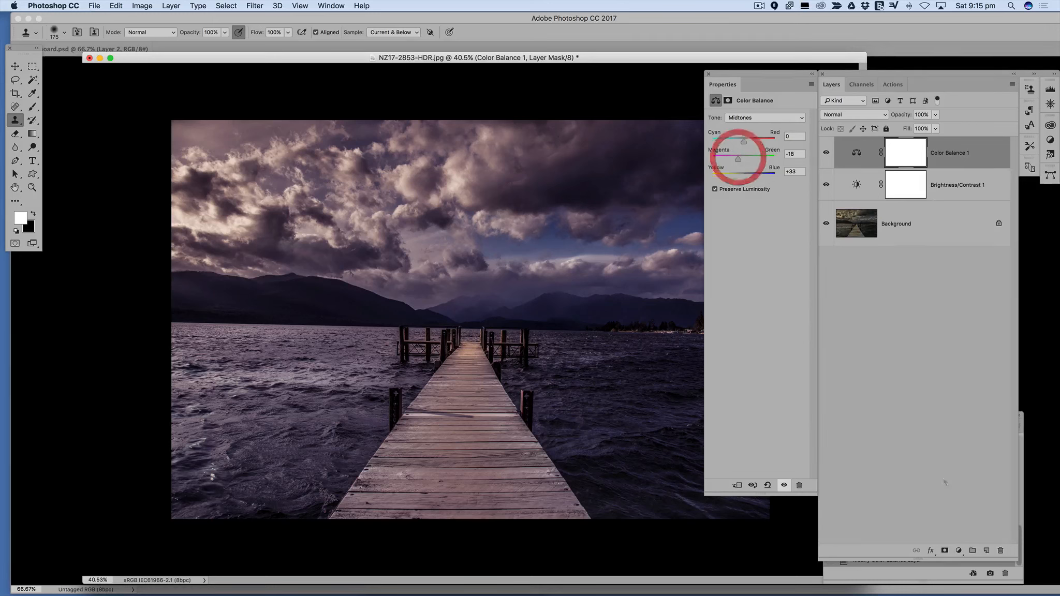
# Step: Add a Curves adjustment layer, darken the midtones with a point at about input 125, output 96, and deselect the layer
pyautogui.click(959, 550)
pyautogui.moveTo(984, 587)
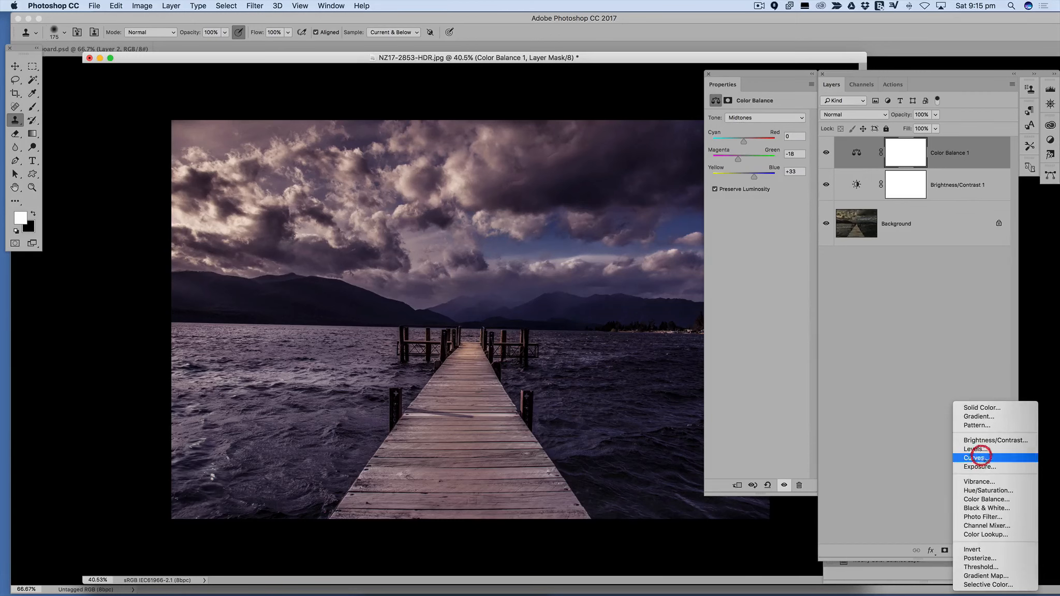
pyautogui.click(983, 458)
pyautogui.moveTo(760, 180)
pyautogui.mouseDown()
pyautogui.moveTo(758, 151)
pyautogui.moveTo(765, 184)
pyautogui.mouseUp()
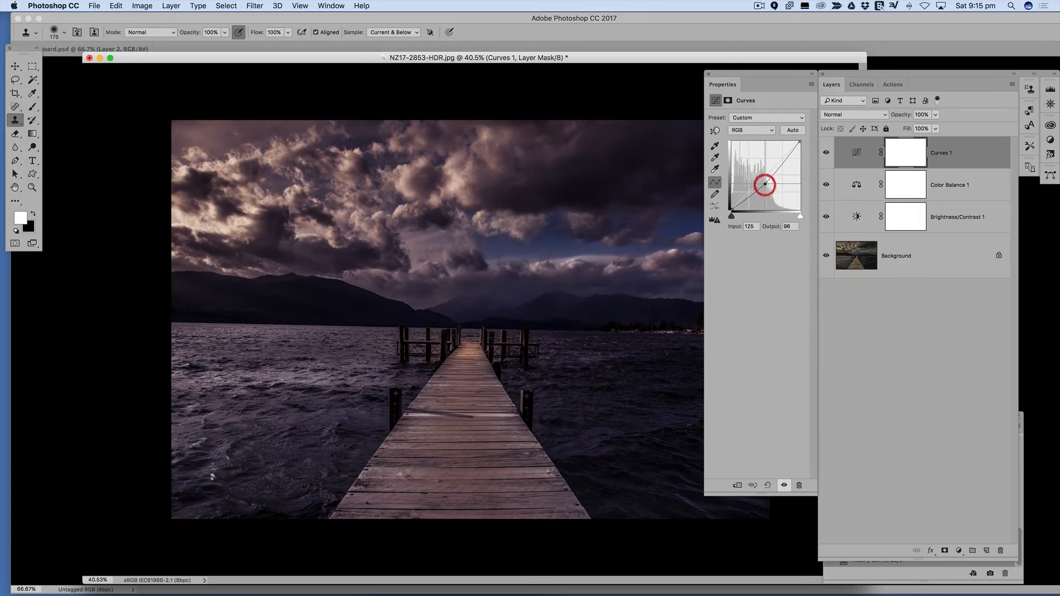
pyautogui.click(939, 416)
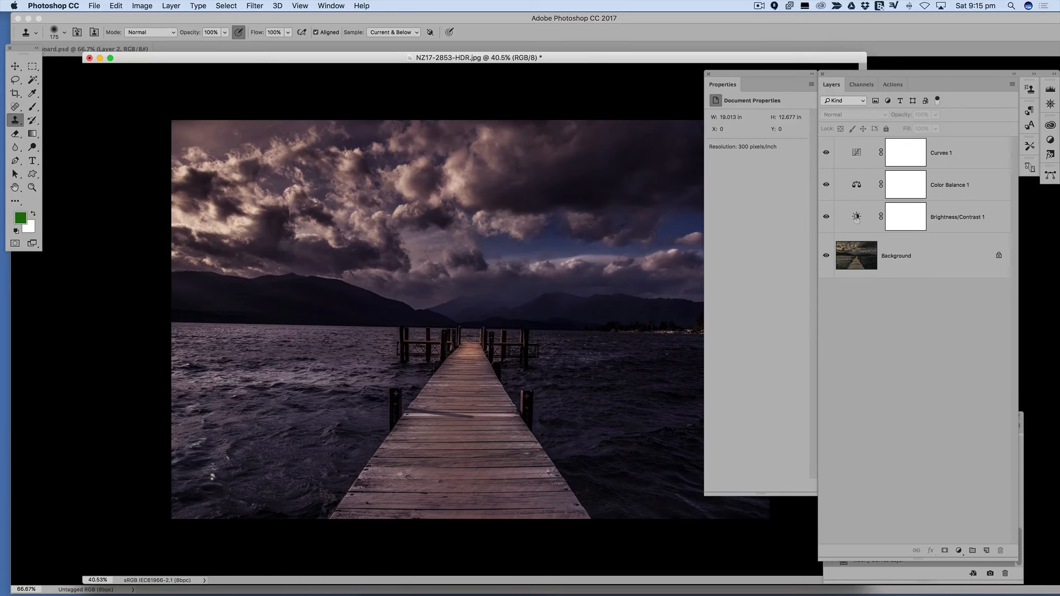
# Step: Reopen the Brightness/Contrast adjustment layer's settings and set the brightness to 54
pyautogui.click(857, 218)
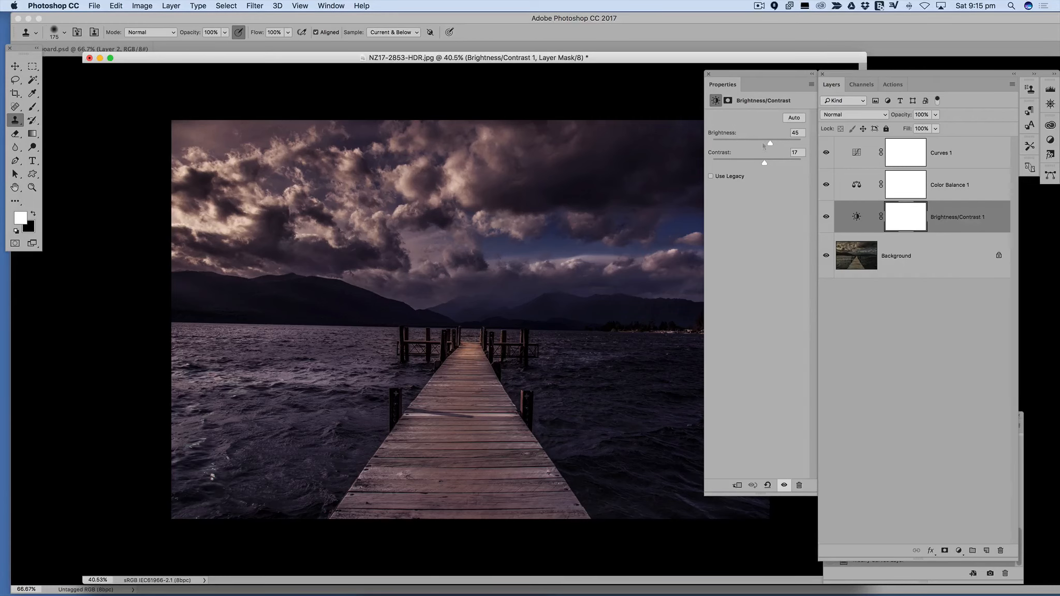
pyautogui.moveTo(770, 144)
pyautogui.mouseDown()
pyautogui.moveTo(757, 143)
pyautogui.moveTo(773, 145)
pyautogui.mouseUp()
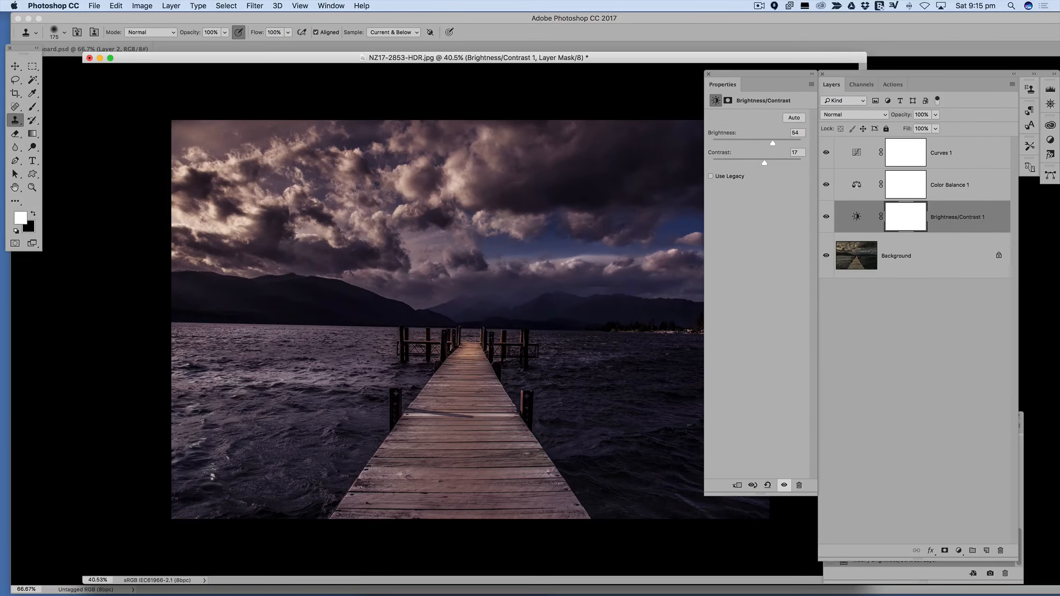
# Step: Readjust the Color Balance layer's midtones to Cyan/Red +43, Magenta/Green -26 and Yellow/Blue -21
pyautogui.click(968, 190)
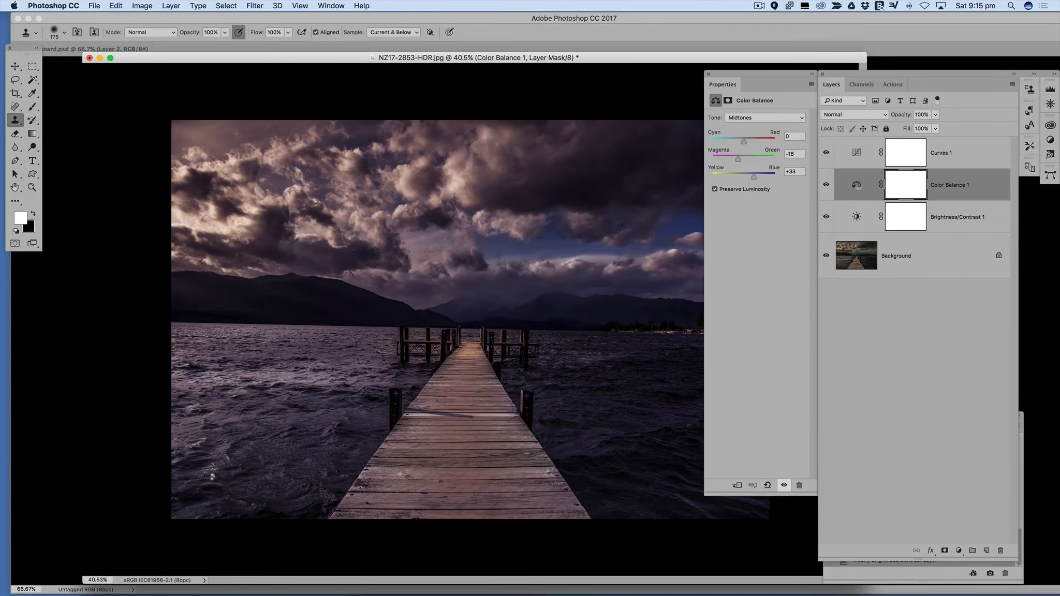
pyautogui.click(857, 184)
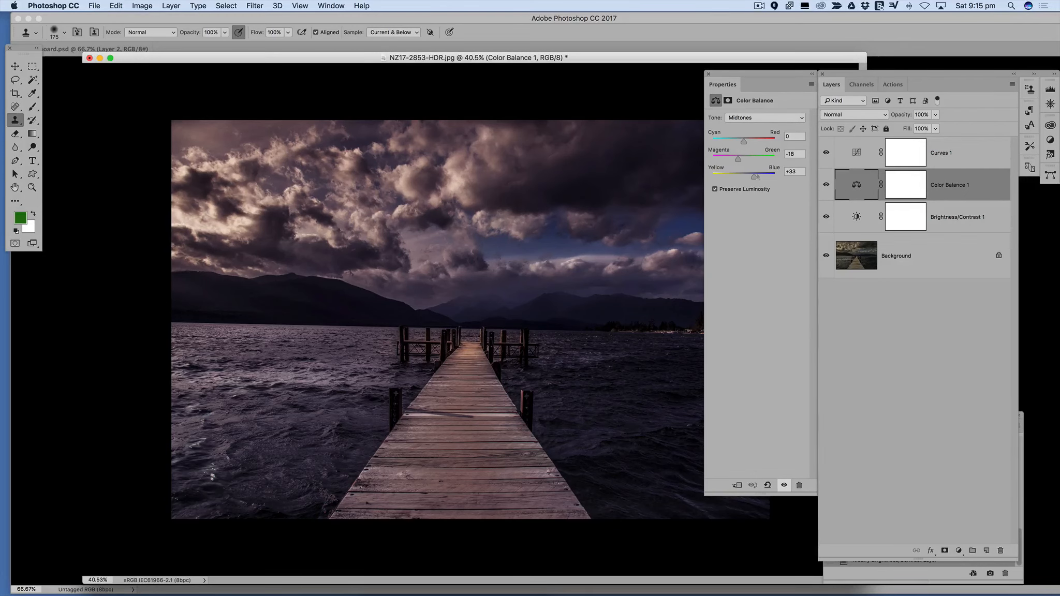
pyautogui.moveTo(755, 177); pyautogui.dragTo(736, 159)
# Step: Reshape the Curves layer by raising its midtone point slightly and setting a shadow point at input 21, output 18
pyautogui.click(858, 153)
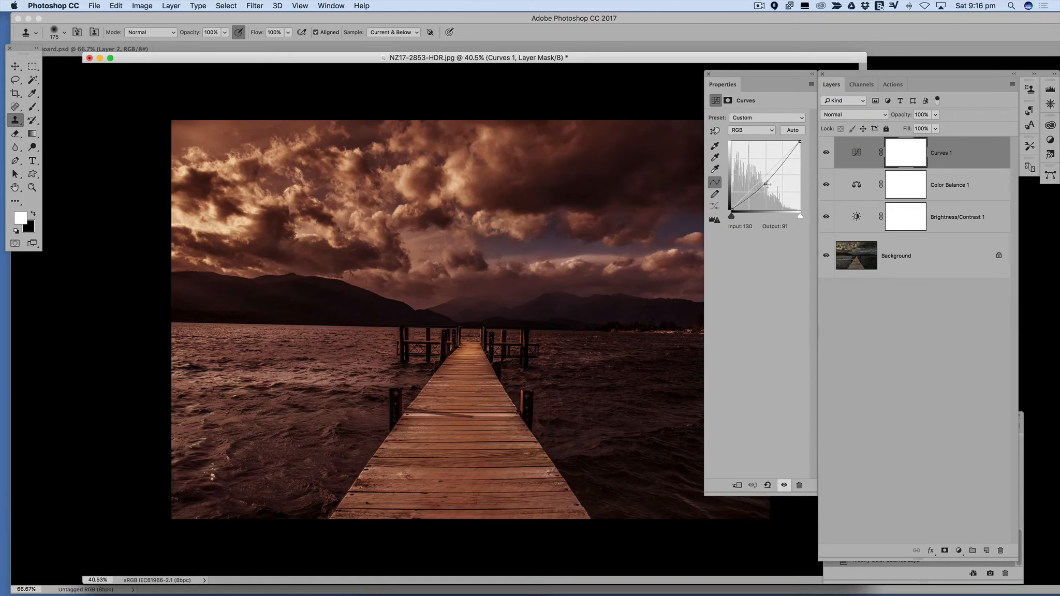
pyautogui.moveTo(766, 184)
pyautogui.mouseDown()
pyautogui.moveTo(769, 166)
pyautogui.moveTo(769, 178)
pyautogui.mouseUp()
pyautogui.moveTo(733, 209); pyautogui.dragTo(737, 205)
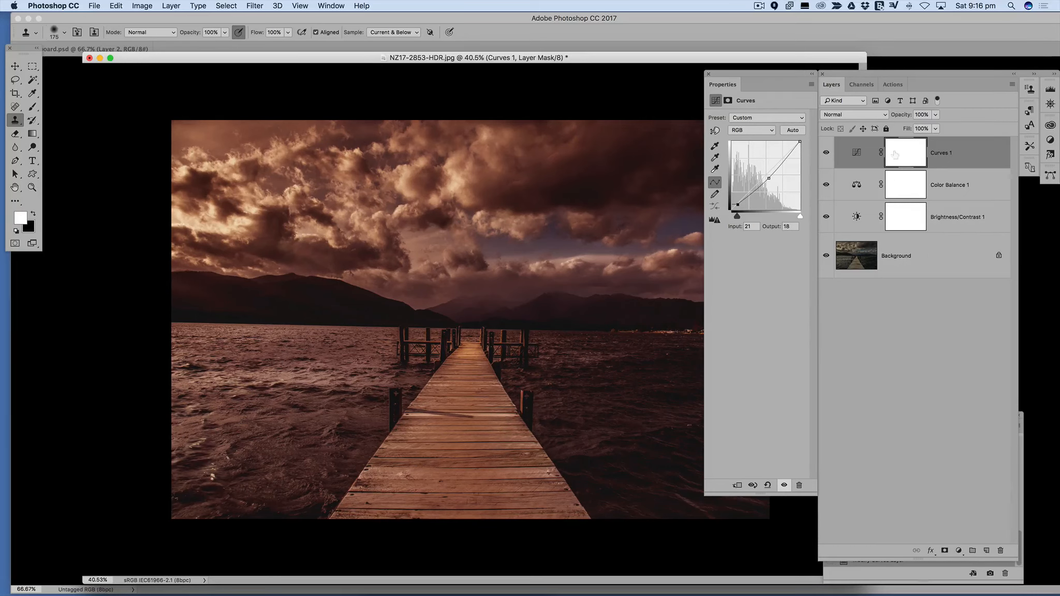
# Step: Examine the layer masks of the Curves, Color Balance and Brightness/Contrast adjustment layers by selecting each in turn
pyautogui.click(906, 185)
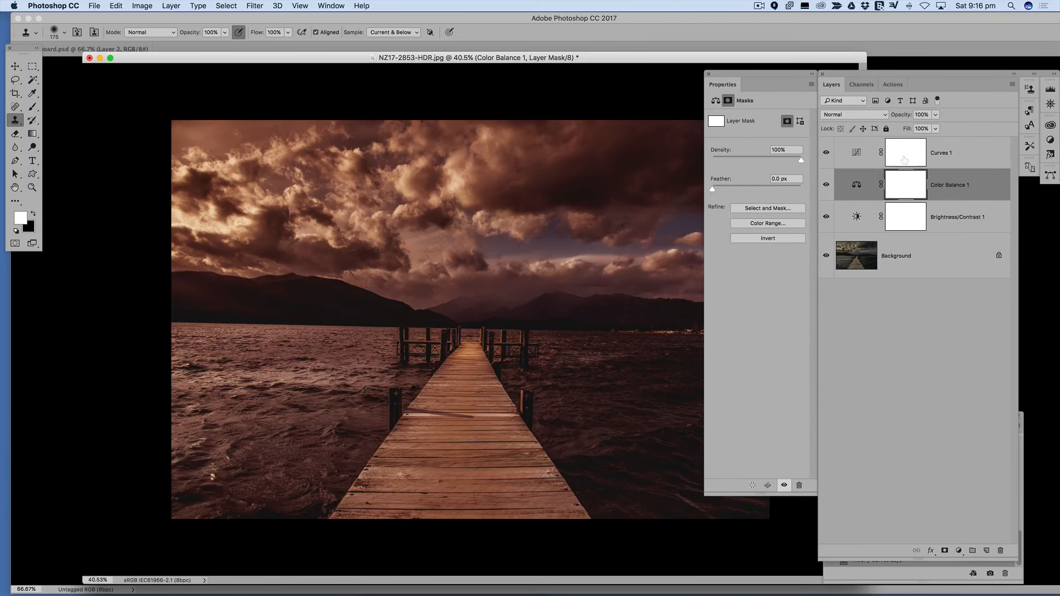
pyautogui.click(905, 157)
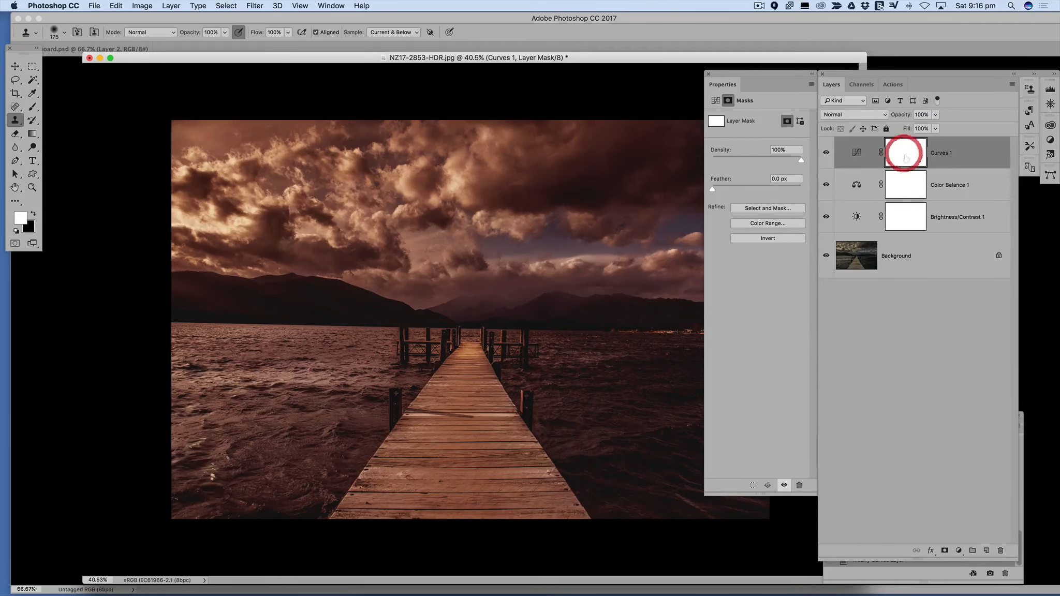
pyautogui.click(904, 188)
pyautogui.click(904, 217)
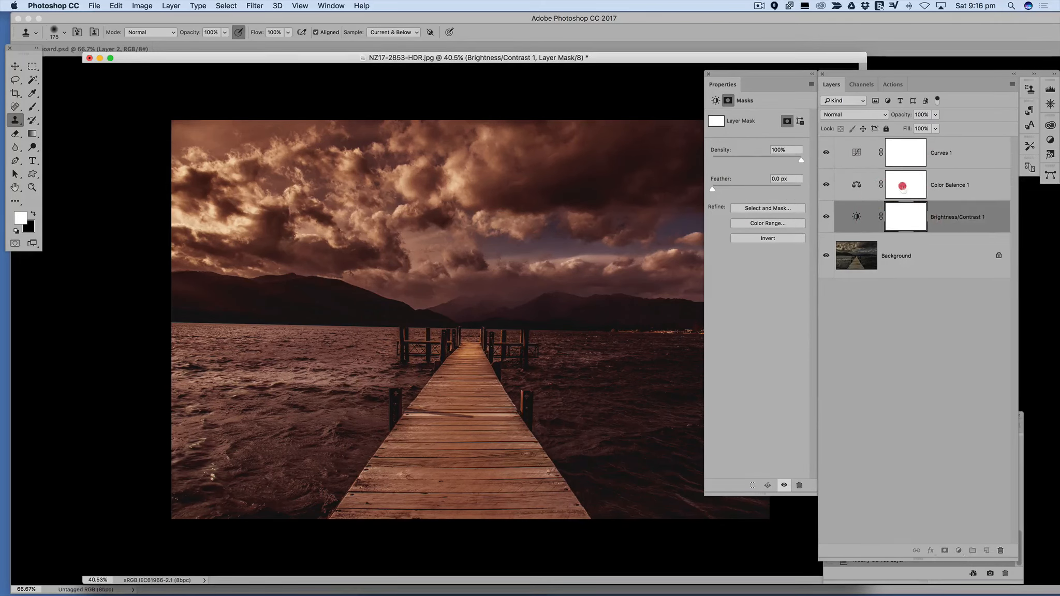
pyautogui.click(903, 189)
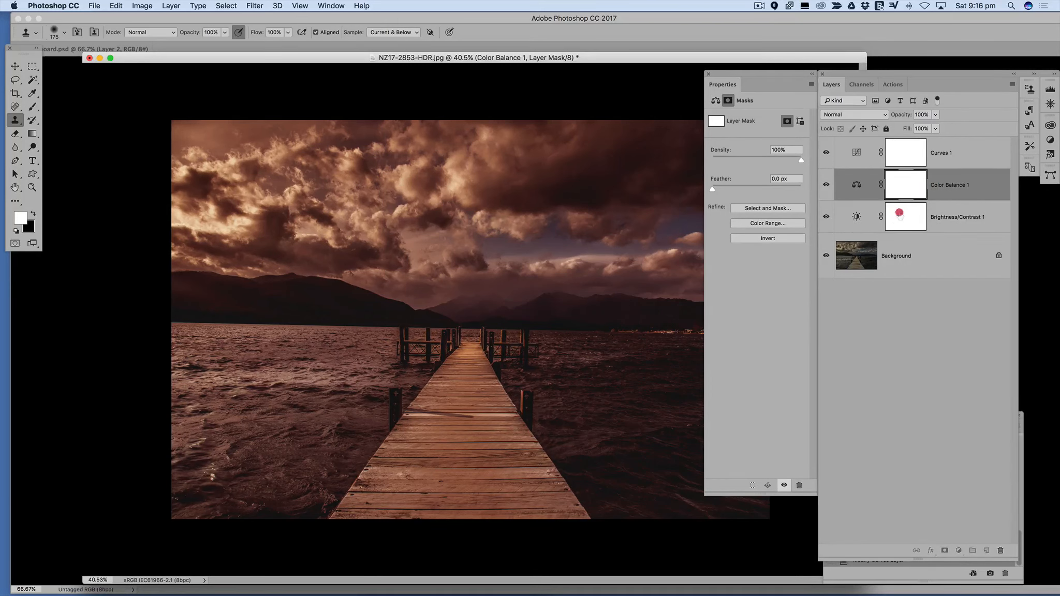
pyautogui.click(902, 217)
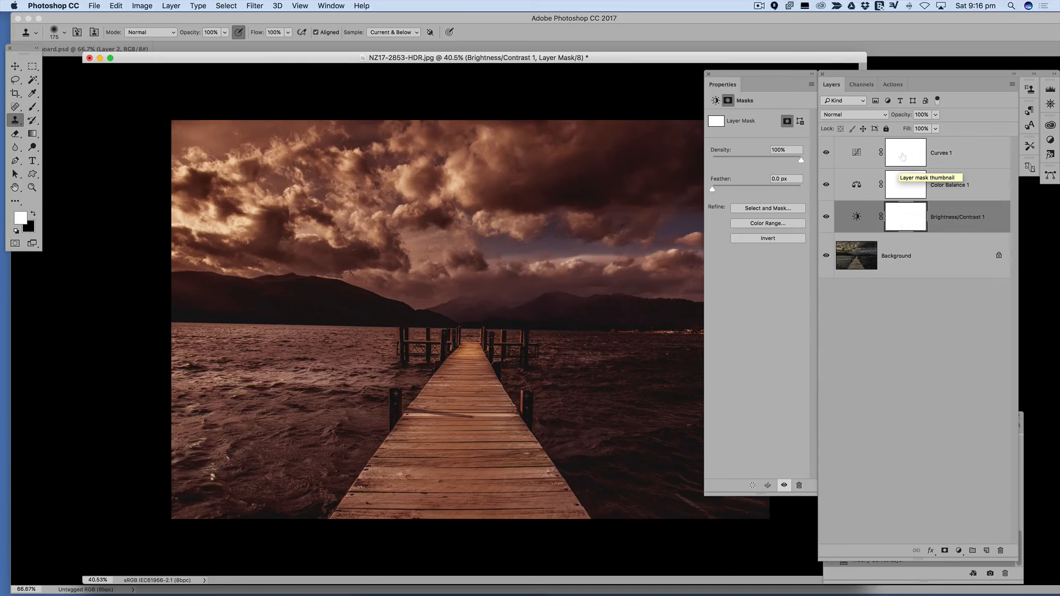
# Step: Paint black with the Brush tool on the Color Balance mask over the water, jetty and left part of the sky
pyautogui.click(904, 185)
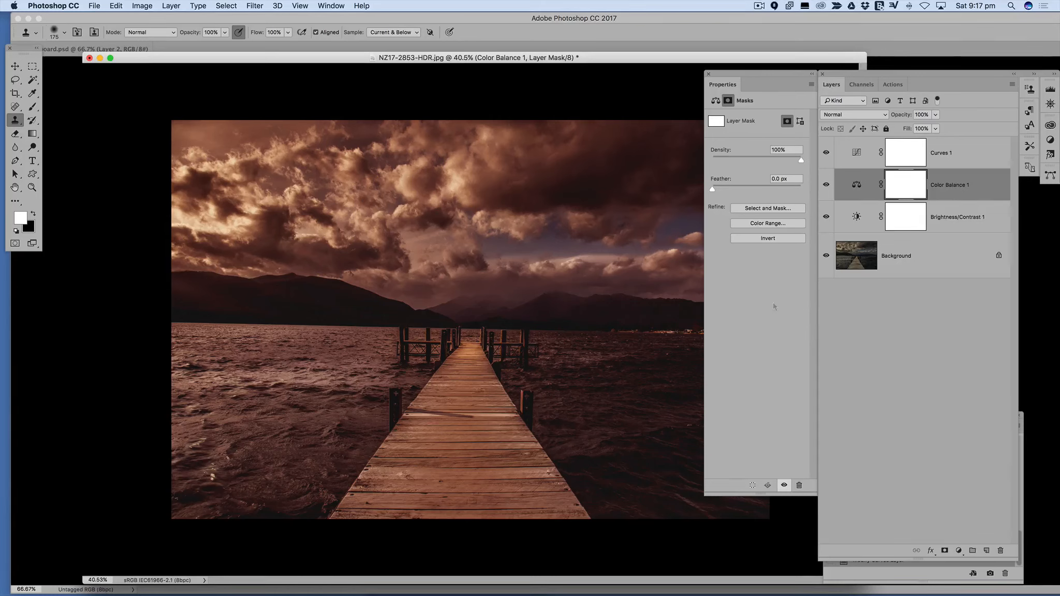
pyautogui.click(32, 107)
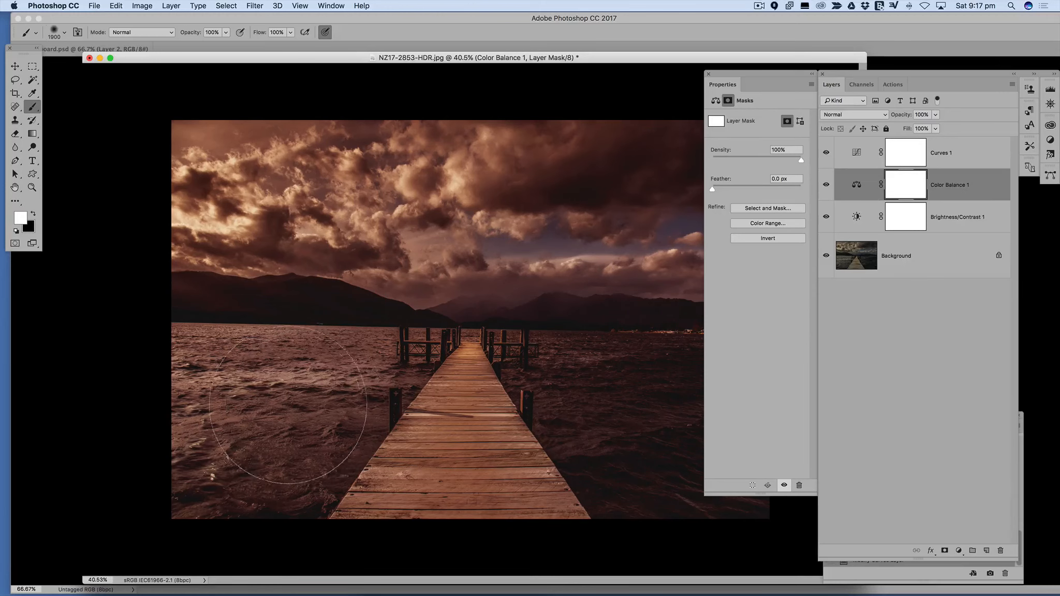
pyautogui.press('x')
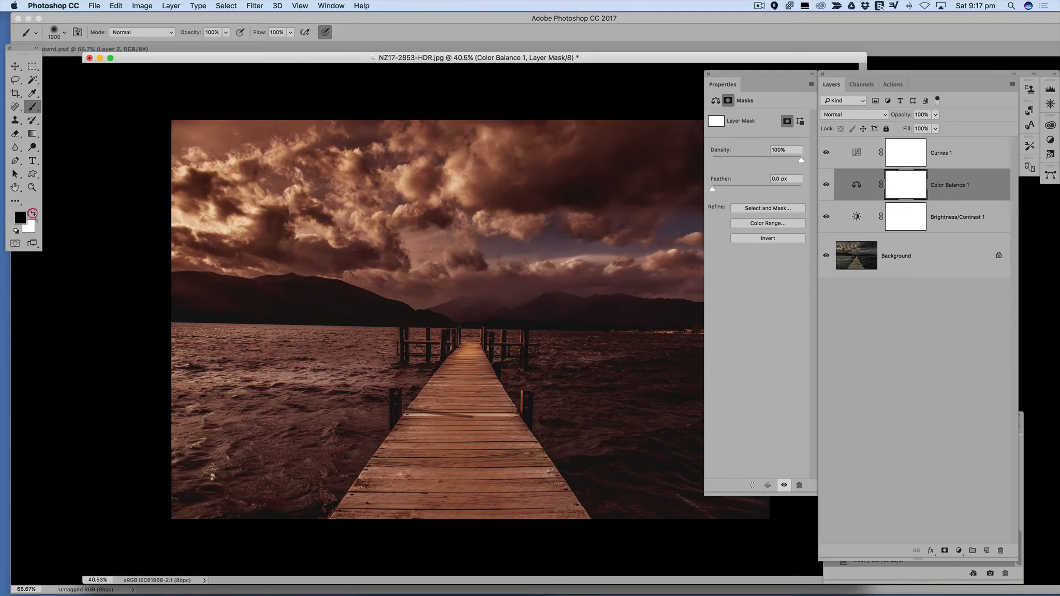
pyautogui.moveTo(290, 510)
pyautogui.mouseDown()
pyautogui.moveTo(271, 492)
pyautogui.moveTo(365, 485)
pyautogui.moveTo(307, 478)
pyautogui.moveTo(546, 472)
pyautogui.moveTo(526, 480)
pyautogui.moveTo(549, 482)
pyautogui.moveTo(548, 444)
pyautogui.moveTo(485, 421)
pyautogui.moveTo(254, 419)
pyautogui.moveTo(265, 429)
pyautogui.moveTo(231, 487)
pyautogui.moveTo(190, 404)
pyautogui.mouseUp()
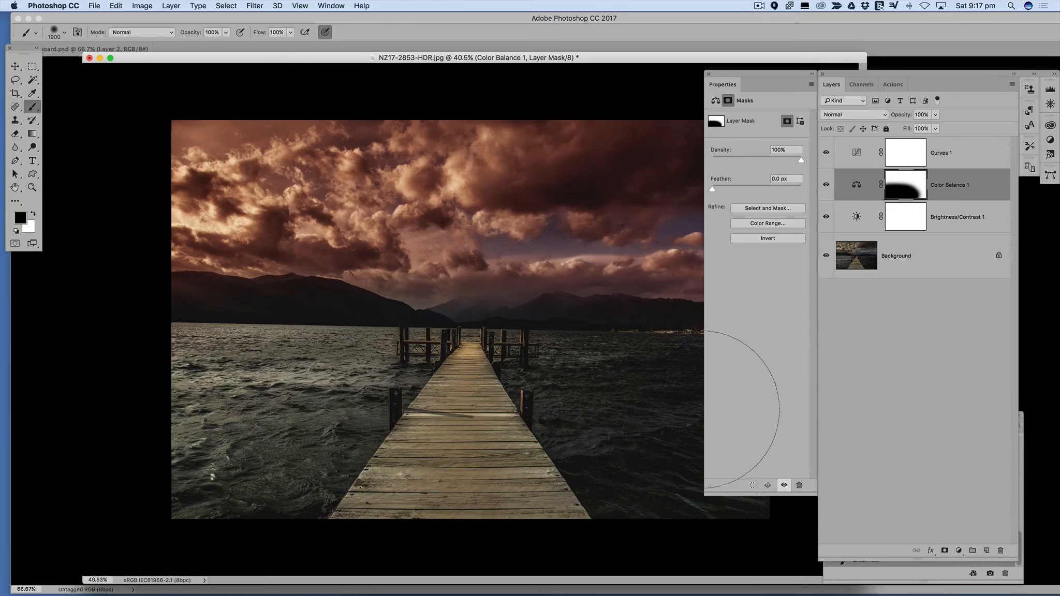
pyautogui.click(713, 509)
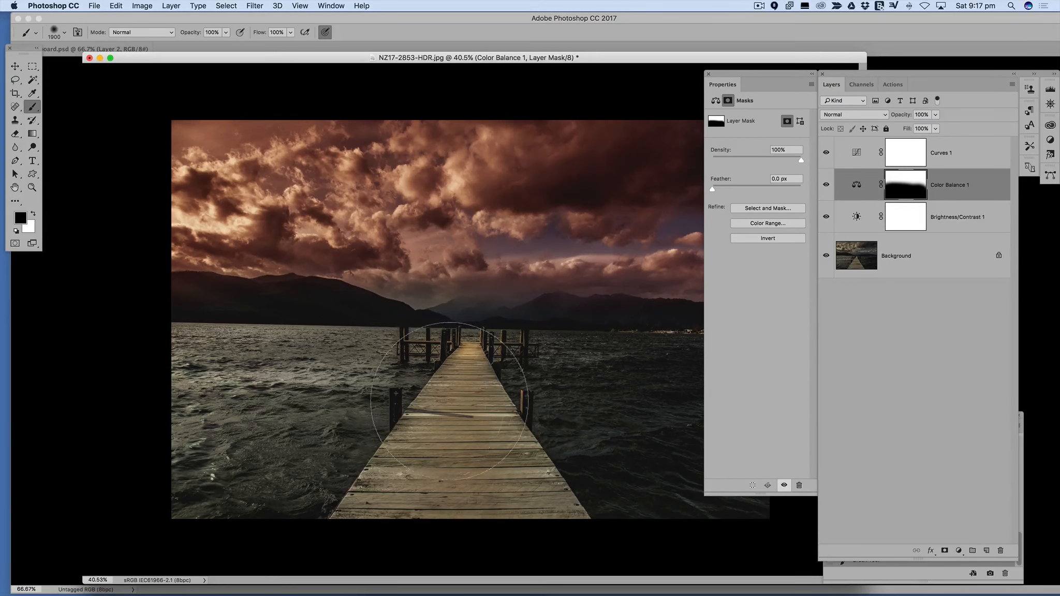
pyautogui.moveTo(308, 394)
pyautogui.mouseDown()
pyautogui.moveTo(167, 257)
pyautogui.moveTo(248, 274)
pyautogui.moveTo(377, 269)
pyautogui.moveTo(382, 320)
pyautogui.moveTo(454, 434)
pyautogui.moveTo(324, 249)
pyautogui.mouseUp()
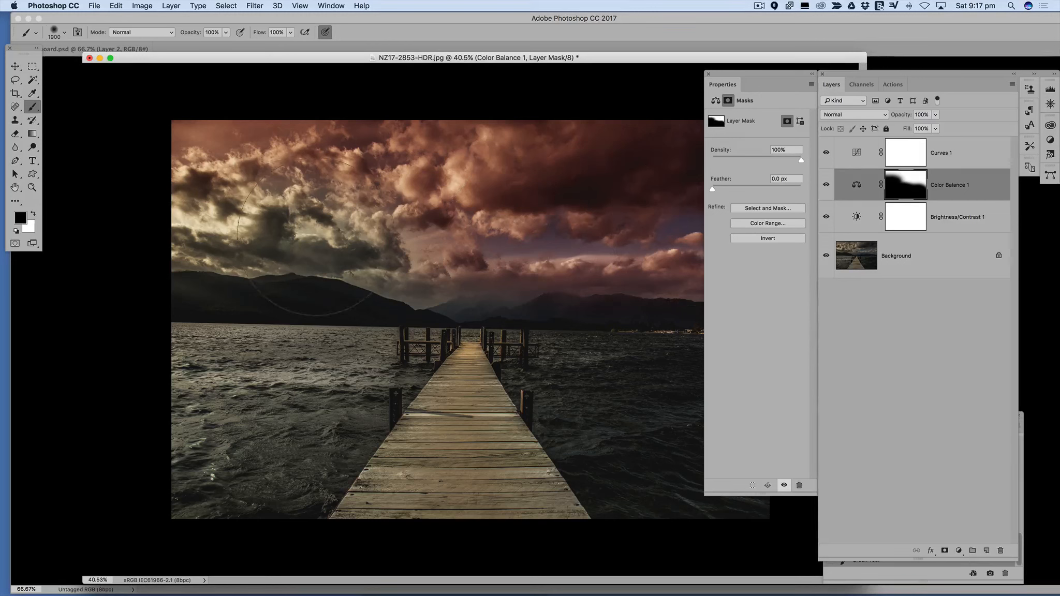
# Step: Switch to white, reduce the brush size to 1200, and paint the Color Balance effect back over the sky
pyautogui.click(33, 213)
pyautogui.press('[')
pyautogui.press('[')
pyautogui.press('[')
pyautogui.press('[')
pyautogui.press('[')
pyautogui.press('[')
pyautogui.press('[')
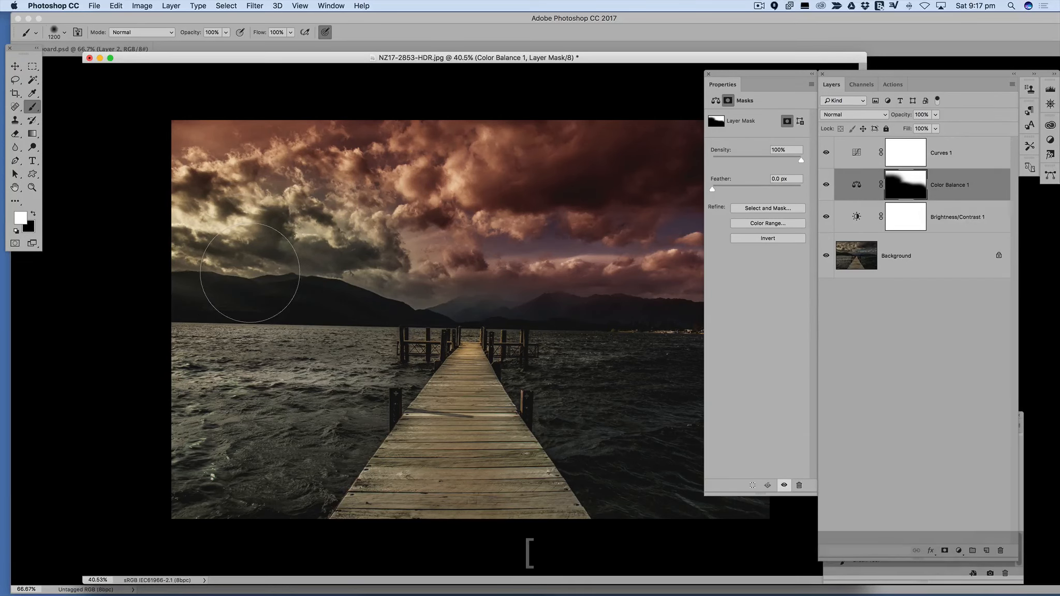
pyautogui.scroll(-3, 250, 273)
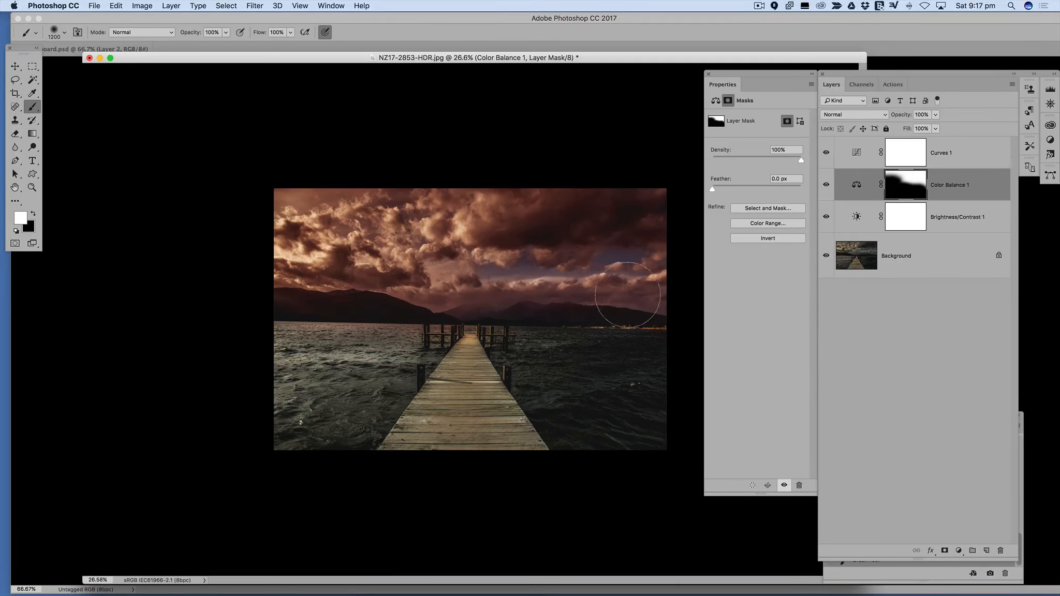
pyautogui.moveTo(283, 202); pyautogui.dragTo(687, 260)
# Step: Paint white on the Color Balance mask over the water and jetty to restore the warm tint there
pyautogui.scroll(2, 568, 277)
pyautogui.scroll(-2, 572, 277)
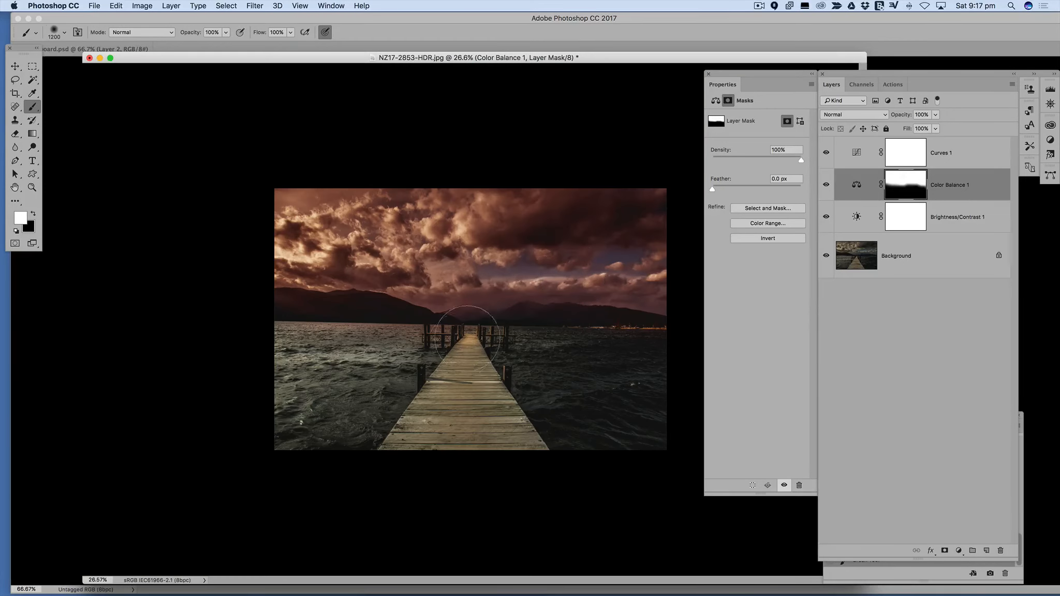
pyautogui.moveTo(443, 338)
pyautogui.mouseDown()
pyautogui.moveTo(283, 340)
pyautogui.moveTo(670, 352)
pyautogui.moveTo(487, 356)
pyautogui.moveTo(418, 388)
pyautogui.mouseUp()
pyautogui.moveTo(438, 428)
pyautogui.mouseDown()
pyautogui.moveTo(332, 367)
pyautogui.moveTo(671, 433)
pyautogui.moveTo(685, 411)
pyautogui.moveTo(677, 365)
pyautogui.moveTo(268, 340)
pyautogui.moveTo(525, 348)
pyautogui.mouseUp()
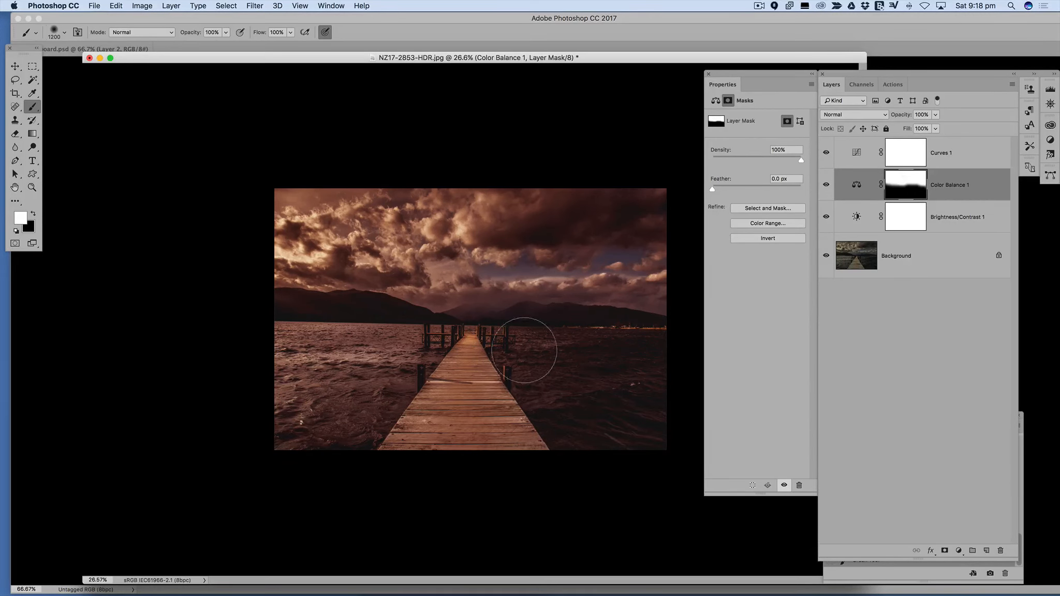
# Step: Paint black on the Brightness/Contrast layer's mask across the sky to remove the brightening there
pyautogui.click(933, 216)
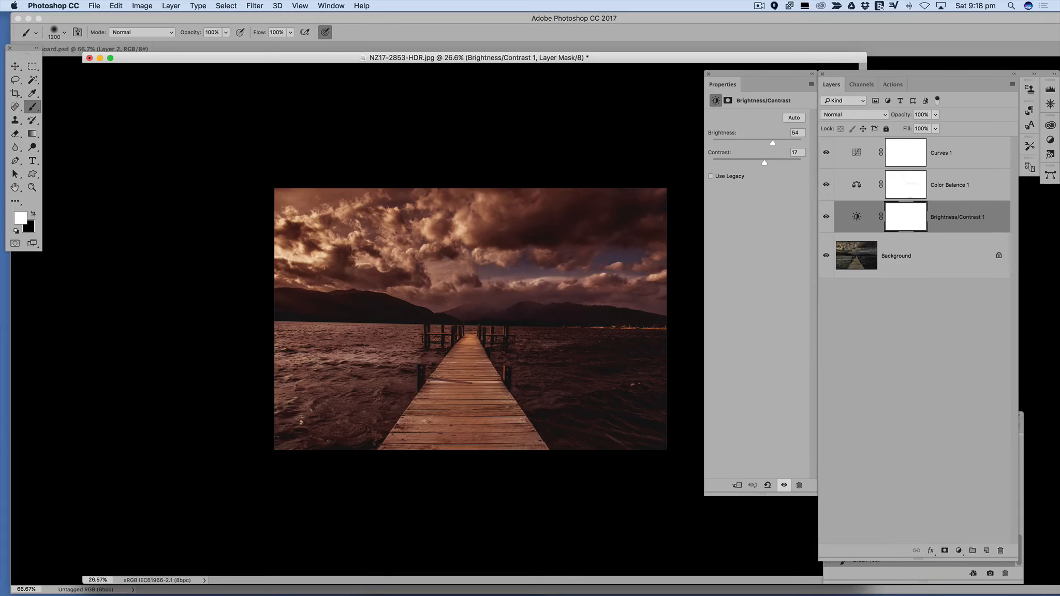
pyautogui.press('x')
pyautogui.moveTo(456, 261)
pyautogui.mouseDown()
pyautogui.moveTo(466, 233)
pyautogui.moveTo(509, 201)
pyautogui.mouseUp()
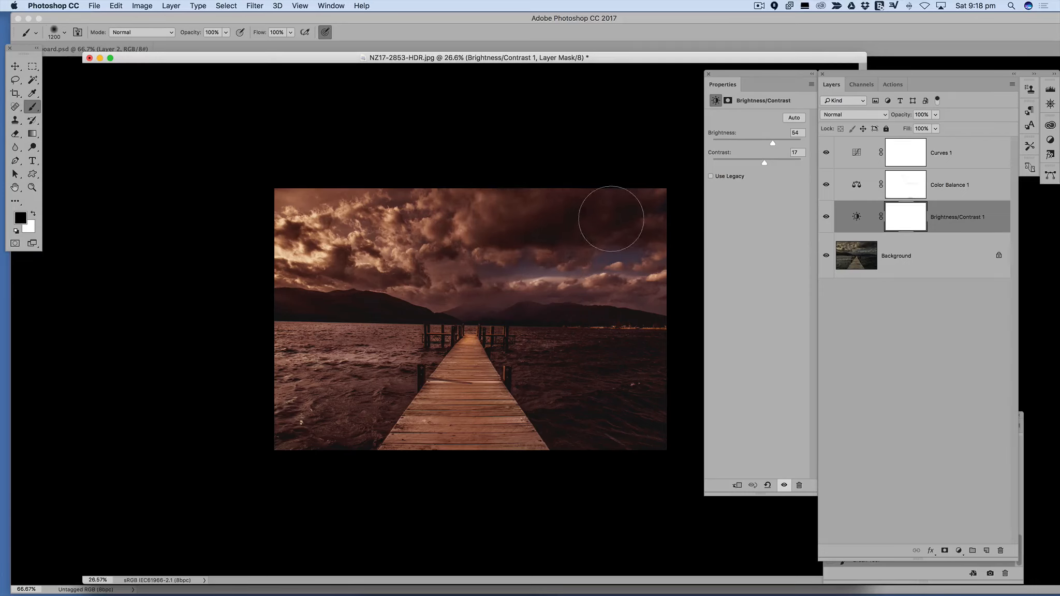
pyautogui.moveTo(611, 219)
pyautogui.mouseDown()
pyautogui.moveTo(563, 256)
pyautogui.moveTo(594, 297)
pyautogui.moveTo(656, 296)
pyautogui.moveTo(433, 294)
pyautogui.moveTo(528, 284)
pyautogui.moveTo(326, 277)
pyautogui.moveTo(380, 282)
pyautogui.moveTo(308, 286)
pyautogui.moveTo(317, 265)
pyautogui.moveTo(242, 236)
pyautogui.moveTo(298, 209)
pyautogui.moveTo(589, 205)
pyautogui.moveTo(654, 234)
pyautogui.moveTo(648, 294)
pyautogui.mouseUp()
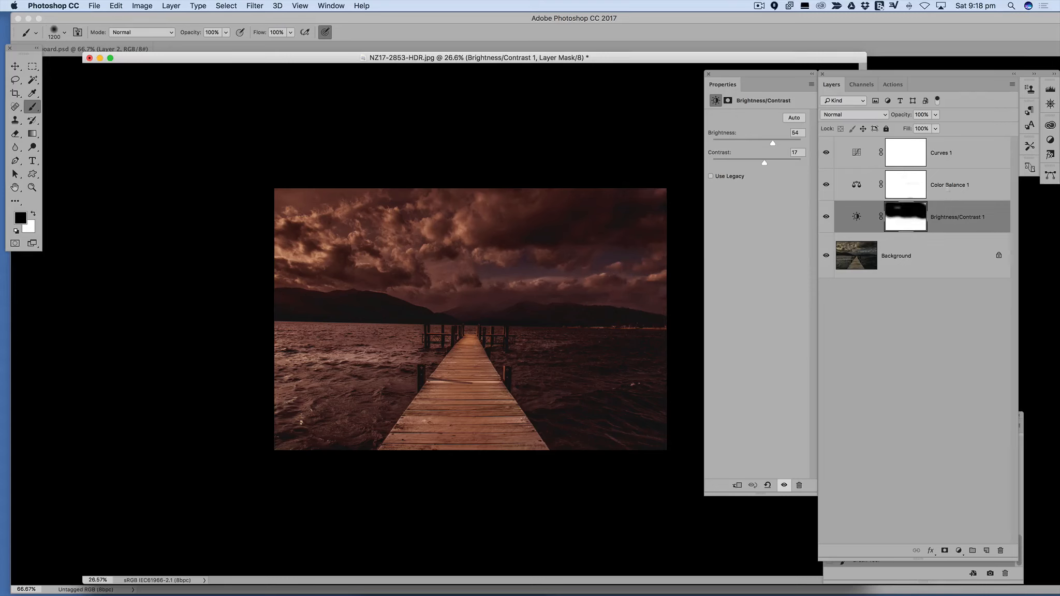
# Step: Paint black on the Color Balance layer's mask across the whole sky to remove the red tint
pyautogui.click(945, 182)
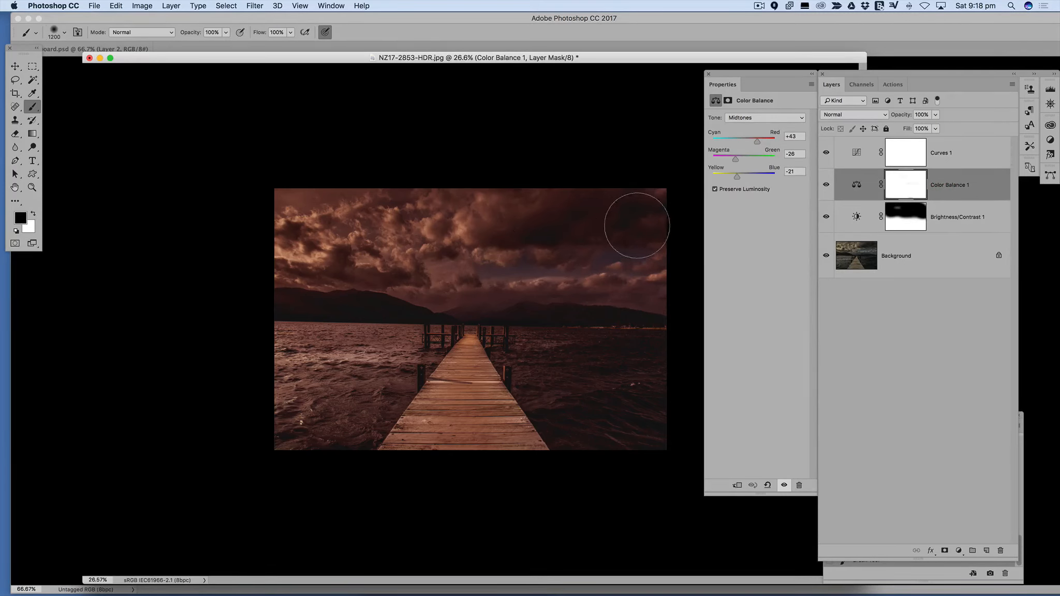
pyautogui.click(440, 239)
pyautogui.moveTo(440, 240)
pyautogui.mouseDown()
pyautogui.moveTo(243, 201)
pyautogui.moveTo(305, 259)
pyautogui.moveTo(292, 280)
pyautogui.moveTo(391, 296)
pyautogui.moveTo(622, 280)
pyautogui.moveTo(643, 289)
pyautogui.mouseUp()
pyautogui.moveTo(363, 237)
pyautogui.mouseDown()
pyautogui.moveTo(684, 218)
pyautogui.moveTo(452, 189)
pyautogui.moveTo(469, 187)
pyautogui.moveTo(344, 190)
pyautogui.moveTo(288, 259)
pyautogui.moveTo(298, 287)
pyautogui.moveTo(639, 296)
pyautogui.moveTo(641, 201)
pyautogui.mouseUp()
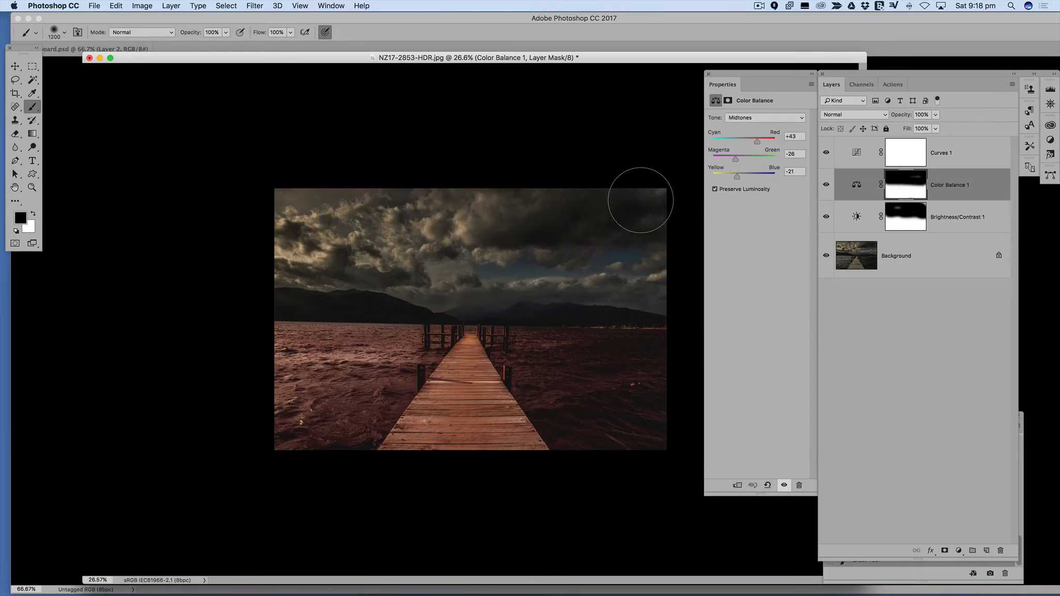
# Step: Paint black on the Curves layer's mask over the water and jetty, and paint that area back with white
pyautogui.click(949, 161)
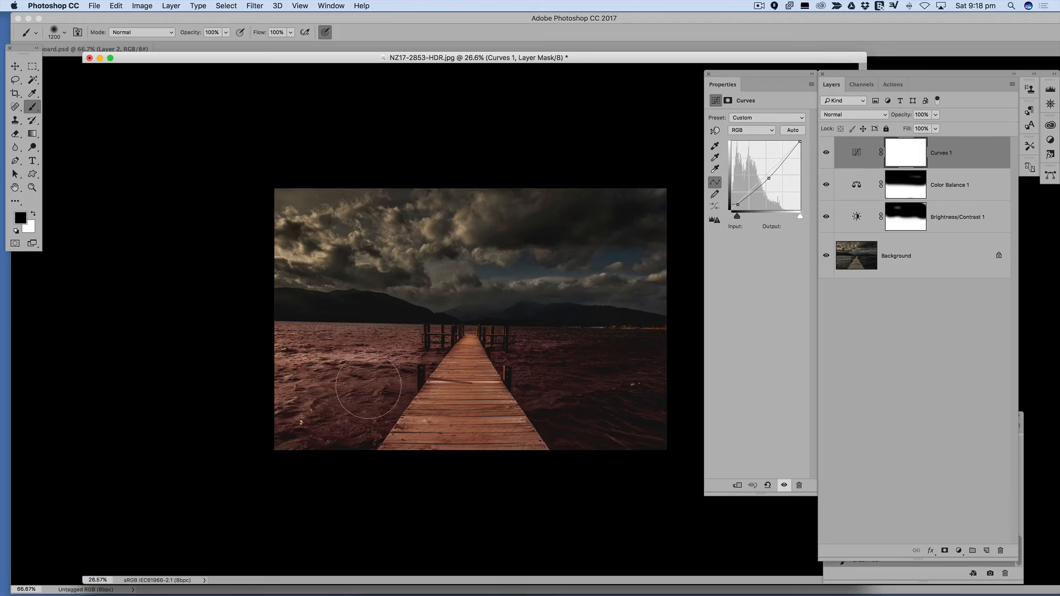
pyautogui.moveTo(390, 367); pyautogui.dragTo(370, 366)
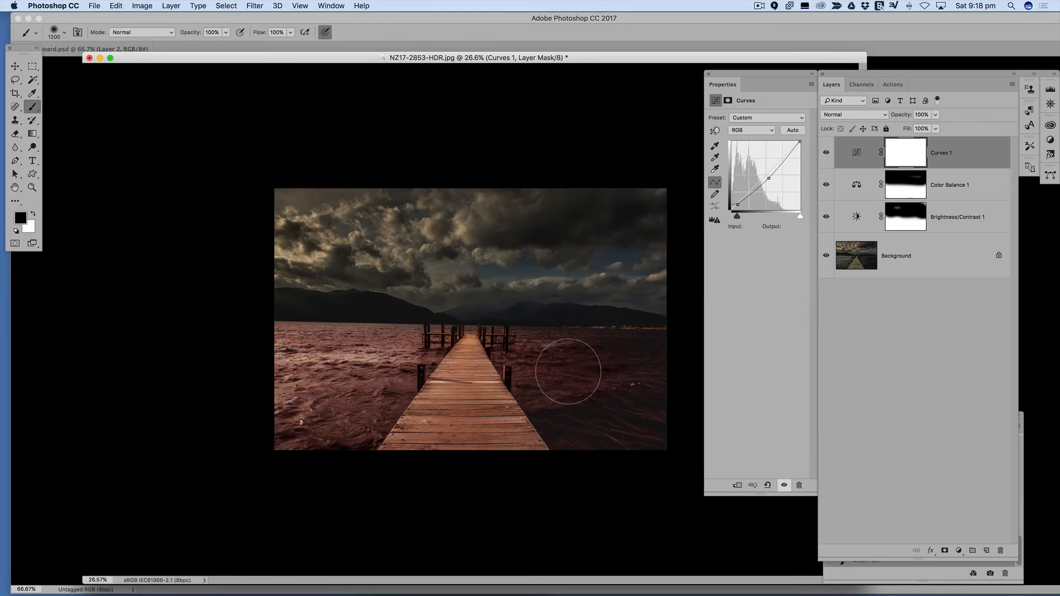
pyautogui.moveTo(569, 371)
pyautogui.mouseDown()
pyautogui.moveTo(651, 364)
pyautogui.moveTo(639, 372)
pyautogui.mouseUp()
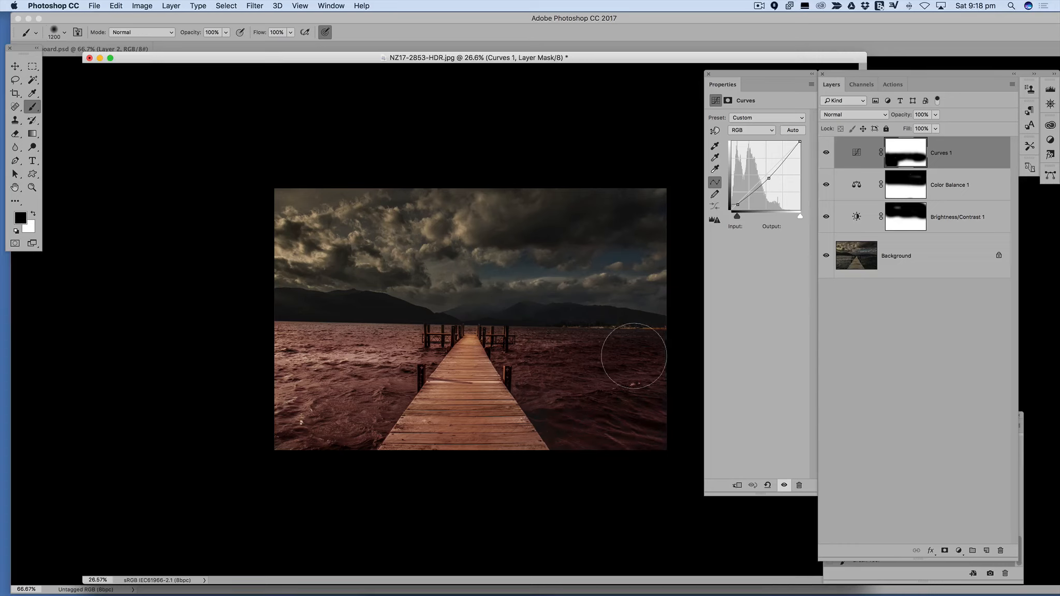
pyautogui.moveTo(277, 354)
pyautogui.mouseDown()
pyautogui.moveTo(301, 365)
pyautogui.moveTo(310, 425)
pyautogui.moveTo(474, 437)
pyautogui.moveTo(568, 433)
pyautogui.mouseUp()
pyautogui.click(33, 214)
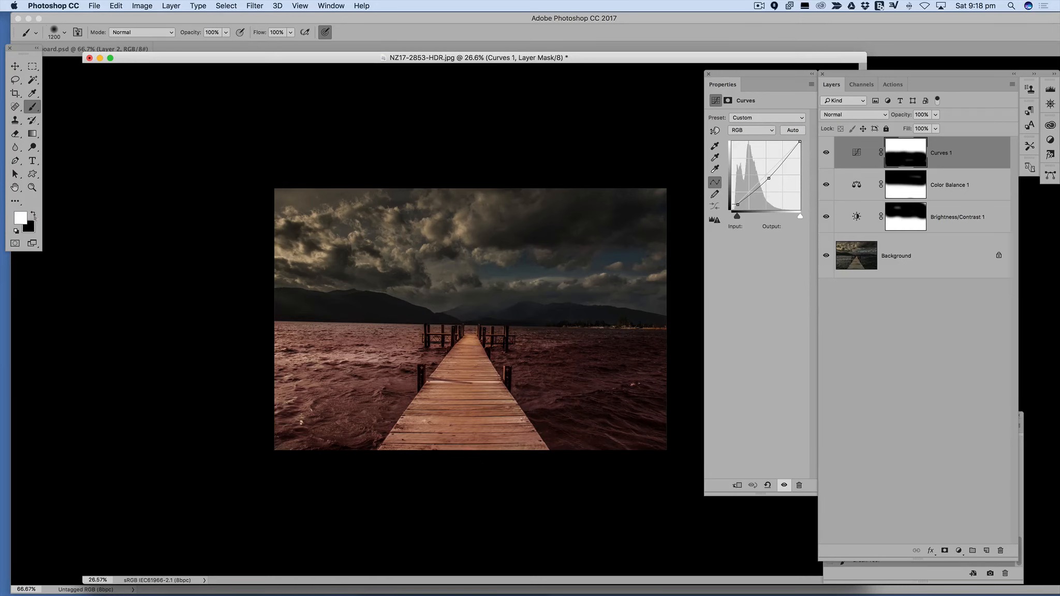
pyautogui.moveTo(350, 388)
pyautogui.mouseDown()
pyautogui.moveTo(279, 353)
pyautogui.moveTo(512, 372)
pyautogui.moveTo(527, 361)
pyautogui.moveTo(634, 383)
pyautogui.moveTo(635, 443)
pyautogui.moveTo(386, 423)
pyautogui.mouseUp()
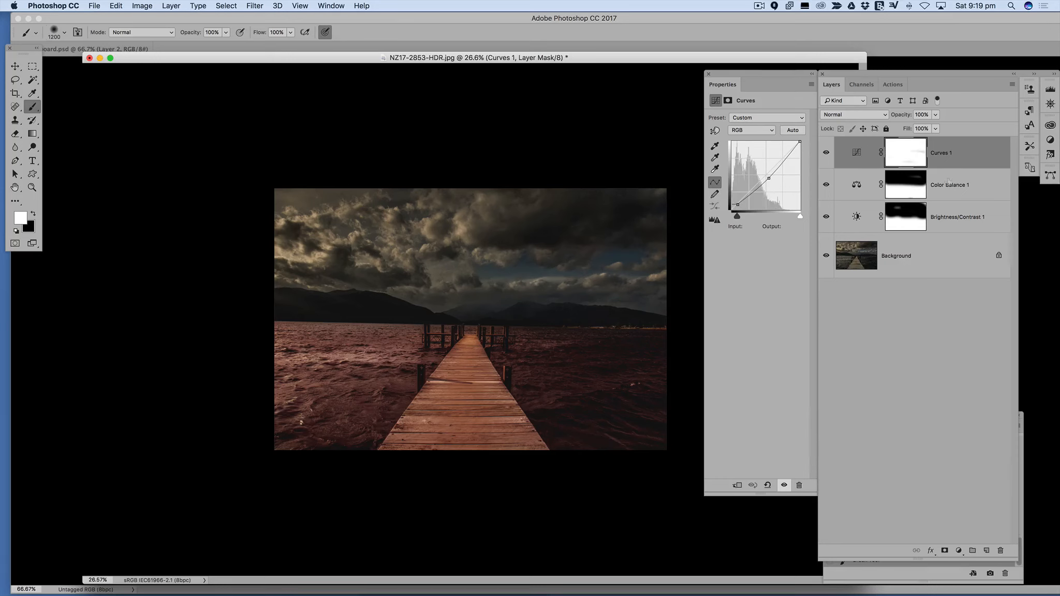
# Step: Select the Color Balance layer, swap between black and white, and paint across the sky on its mask
pyautogui.click(946, 190)
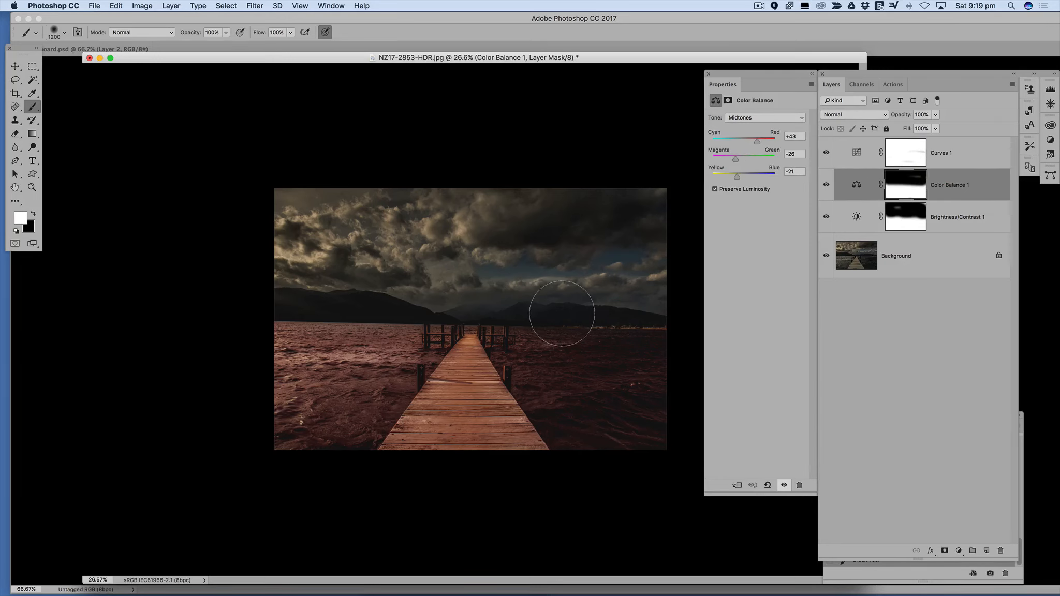
pyautogui.click(33, 214)
pyautogui.click(33, 214)
pyautogui.moveTo(481, 252)
pyautogui.mouseDown()
pyautogui.moveTo(269, 287)
pyautogui.moveTo(657, 293)
pyautogui.moveTo(636, 297)
pyautogui.moveTo(533, 245)
pyautogui.moveTo(640, 210)
pyautogui.moveTo(337, 208)
pyautogui.mouseUp()
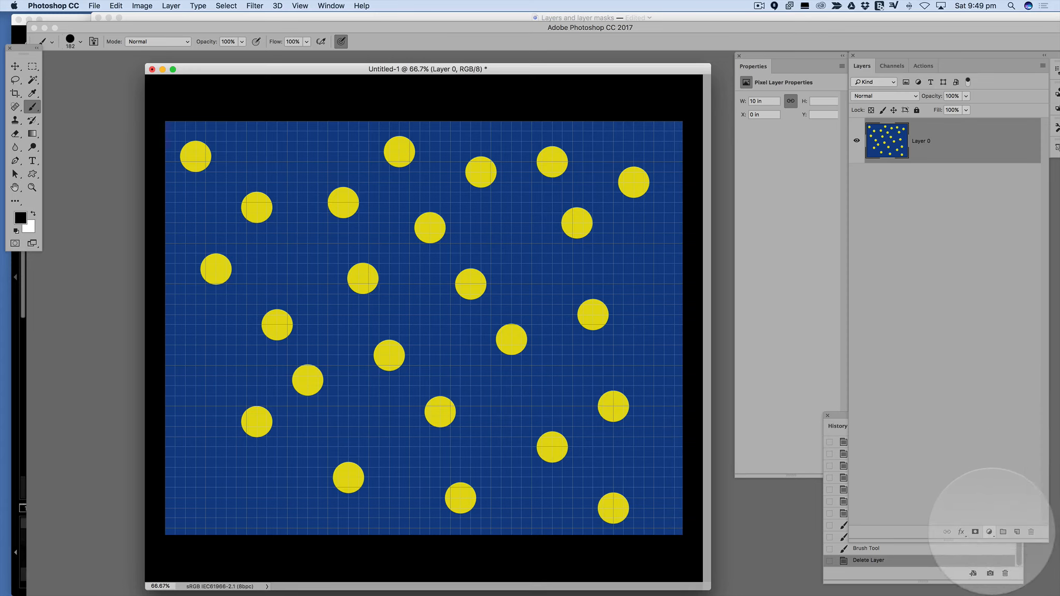
# Step: Add a Hue/Saturation adjustment layer above the dotted blue layer and set its Hue to +89
pyautogui.click(989, 532)
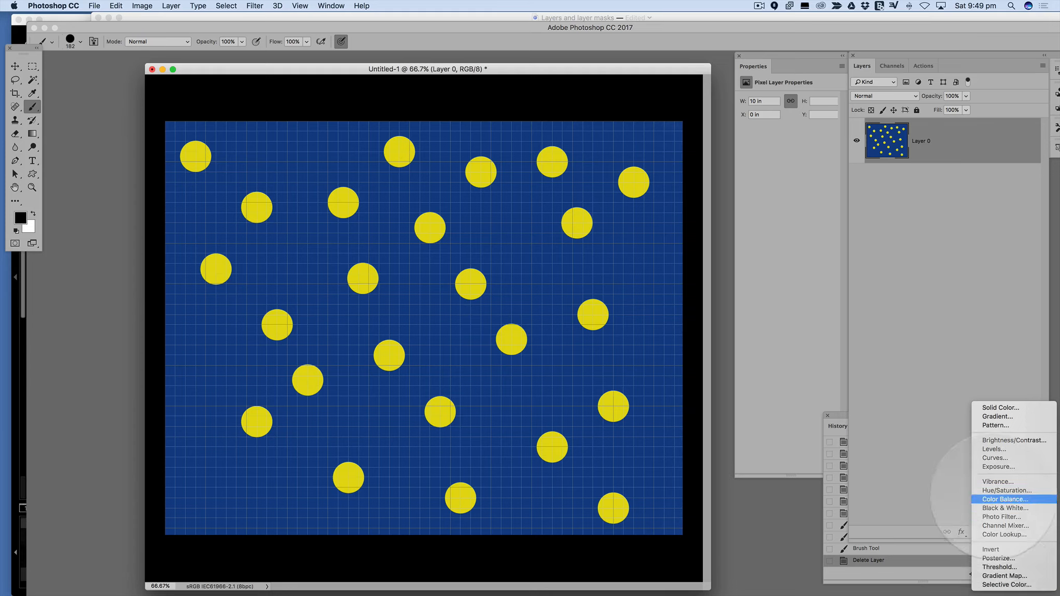
pyautogui.click(1006, 490)
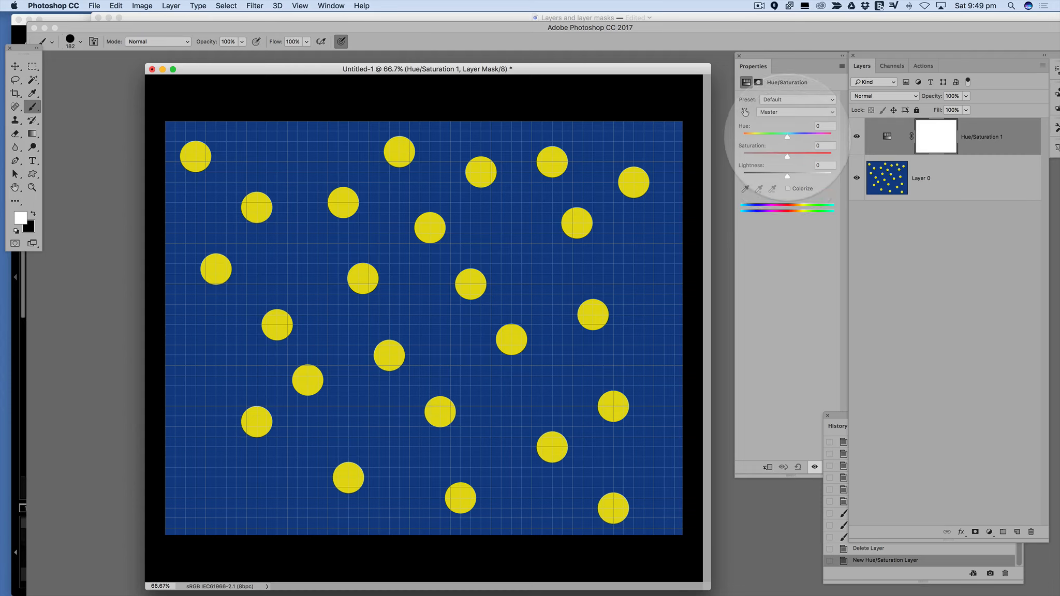
pyautogui.moveTo(787, 136); pyautogui.dragTo(815, 136)
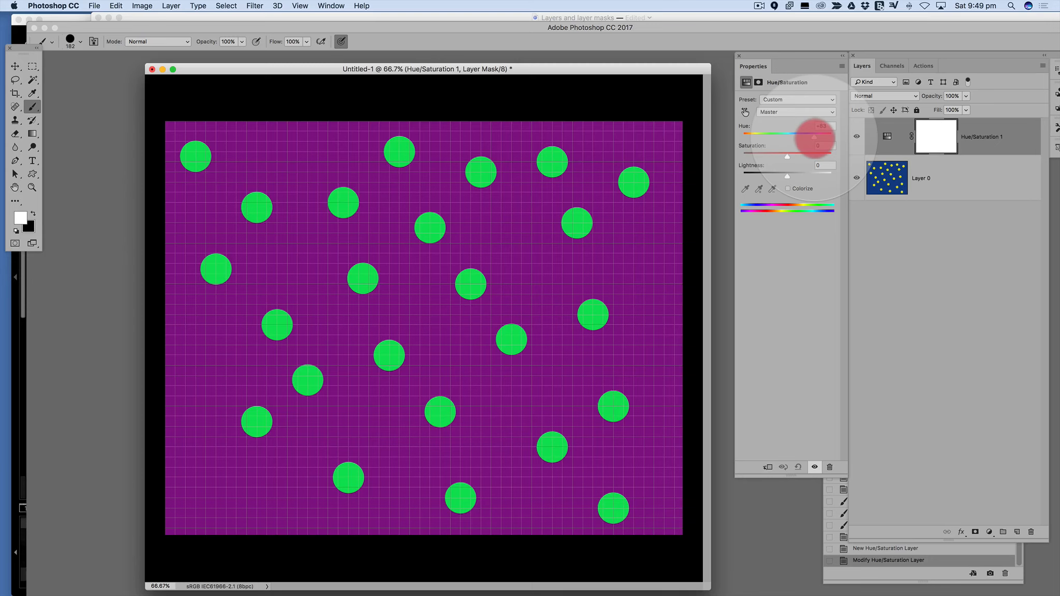
pyautogui.moveTo(814, 137); pyautogui.dragTo(816, 137)
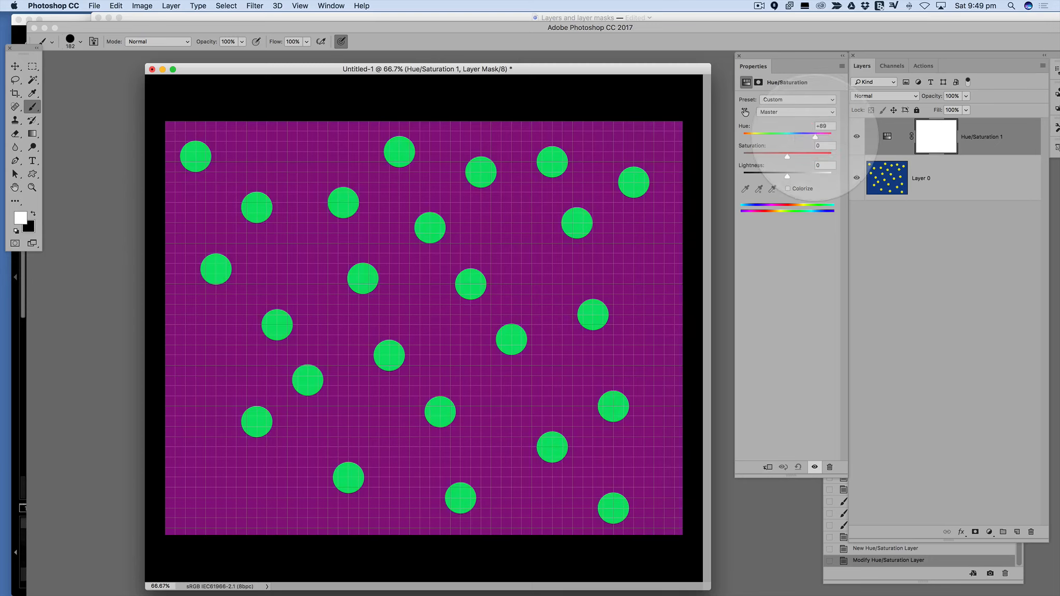
pyautogui.moveTo(815, 138); pyautogui.dragTo(816, 137)
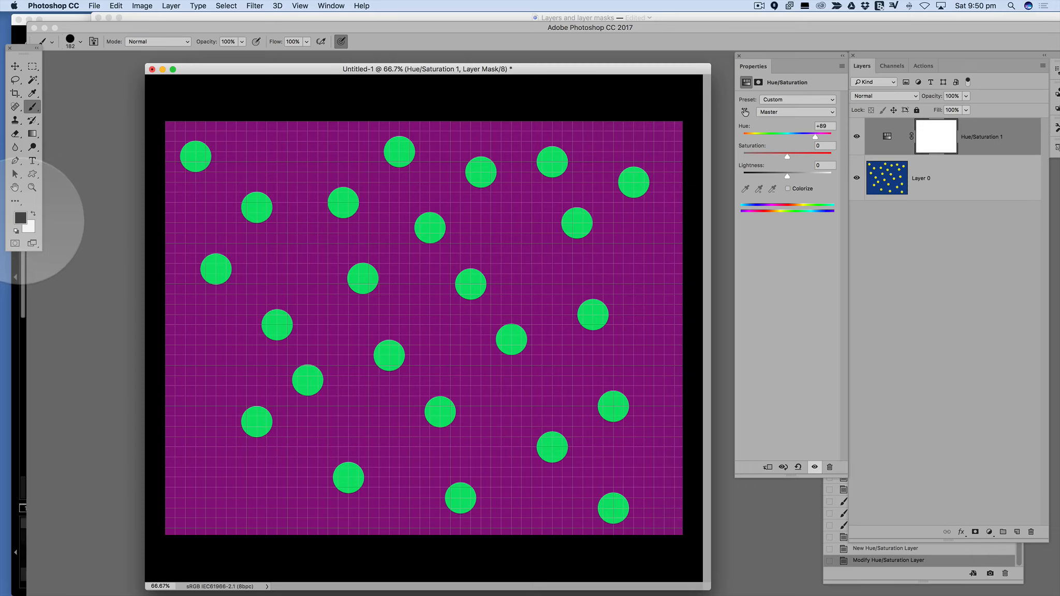
# Step: Paint black on the Hue/Saturation mask over the upper-left dots and background to hide the hue shift there
pyautogui.press('d')
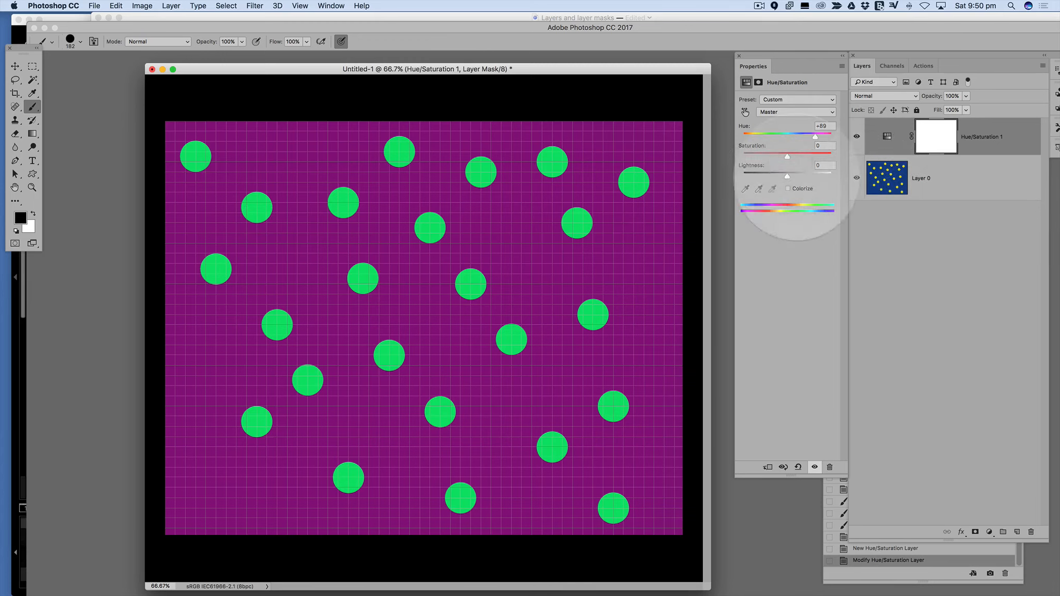
pyautogui.moveTo(264, 208); pyautogui.dragTo(249, 223)
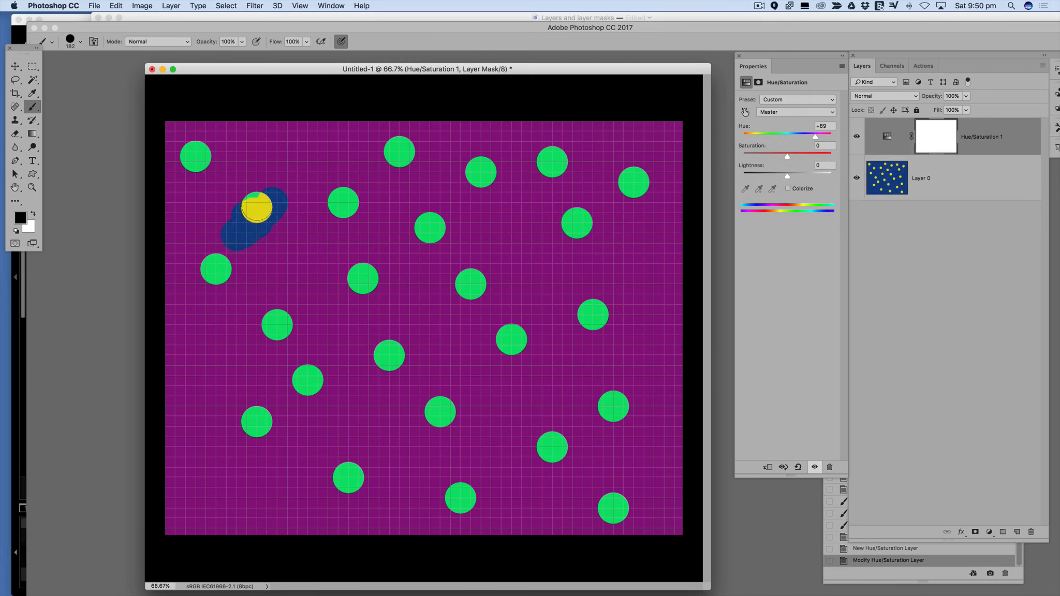
pyautogui.moveTo(271, 256)
pyautogui.mouseDown()
pyautogui.moveTo(277, 324)
pyautogui.moveTo(213, 267)
pyautogui.moveTo(357, 202)
pyautogui.moveTo(362, 261)
pyautogui.mouseUp()
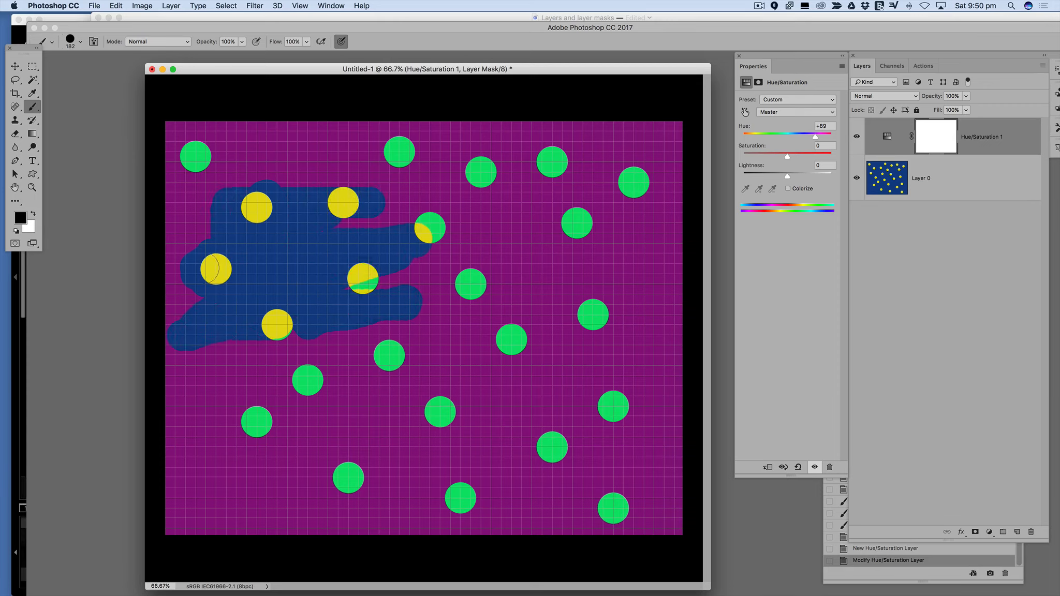
pyautogui.moveTo(362, 261)
pyautogui.mouseDown()
pyautogui.moveTo(445, 244)
pyautogui.moveTo(462, 277)
pyautogui.mouseUp()
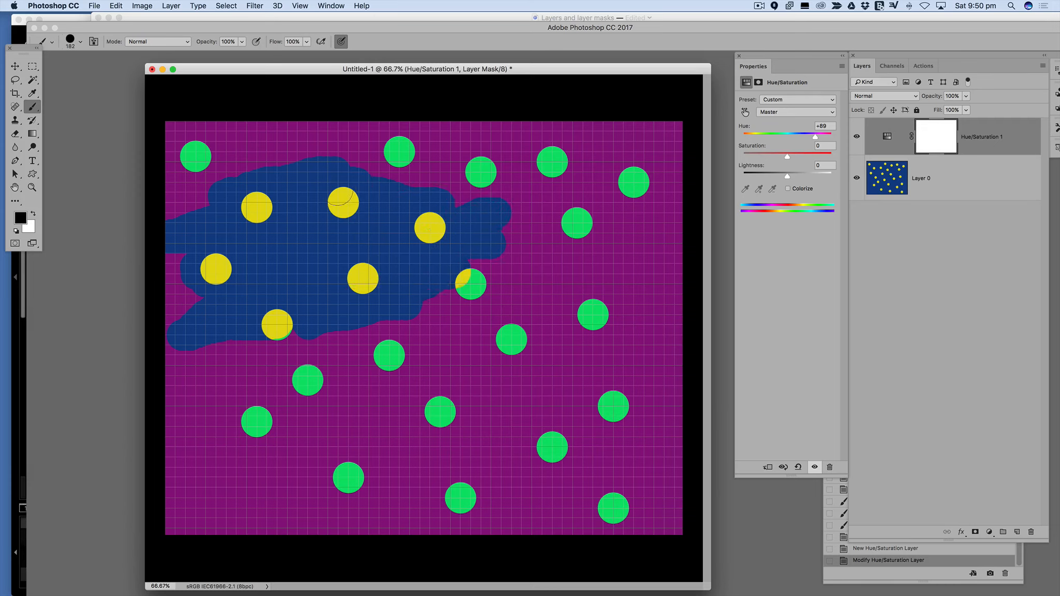
pyautogui.moveTo(280, 156); pyautogui.dragTo(202, 158)
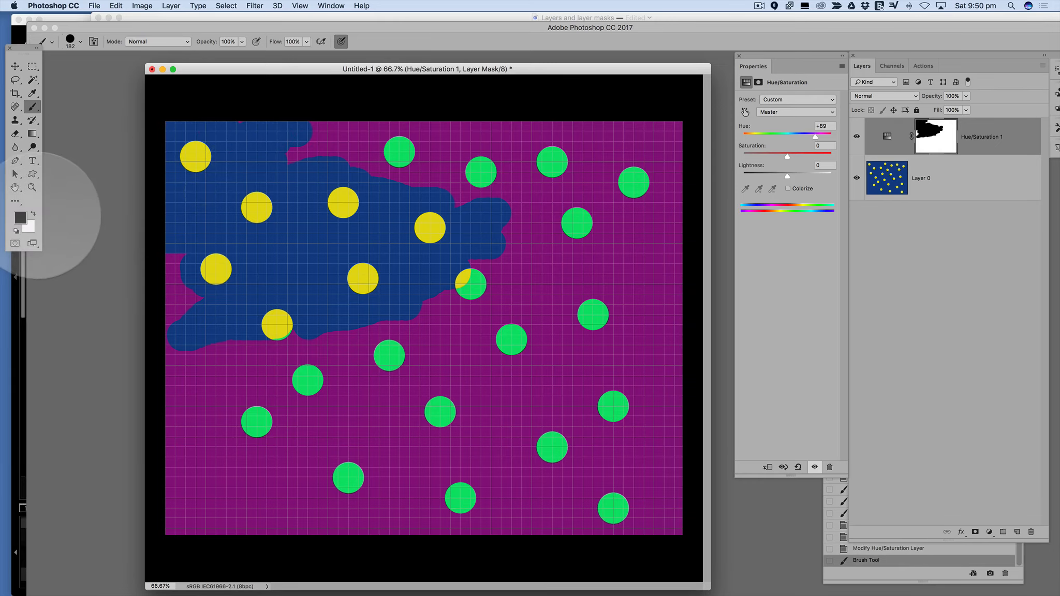
# Step: Switch to white and paint over the masked upper-left area to bring the hue shift back
pyautogui.click(33, 213)
pyautogui.moveTo(293, 349)
pyautogui.mouseDown()
pyautogui.moveTo(299, 110)
pyautogui.moveTo(279, 313)
pyautogui.moveTo(272, 136)
pyautogui.moveTo(247, 438)
pyautogui.moveTo(253, 116)
pyautogui.moveTo(220, 348)
pyautogui.moveTo(189, 289)
pyautogui.moveTo(185, 155)
pyautogui.mouseUp()
pyautogui.moveTo(384, 170)
pyautogui.mouseDown()
pyautogui.moveTo(308, 187)
pyautogui.moveTo(393, 197)
pyautogui.moveTo(368, 247)
pyautogui.moveTo(321, 266)
pyautogui.moveTo(314, 293)
pyautogui.moveTo(209, 346)
pyautogui.mouseUp()
pyautogui.moveTo(235, 200)
pyautogui.mouseDown()
pyautogui.moveTo(280, 197)
pyautogui.moveTo(224, 247)
pyautogui.moveTo(278, 278)
pyautogui.moveTo(354, 223)
pyautogui.mouseUp()
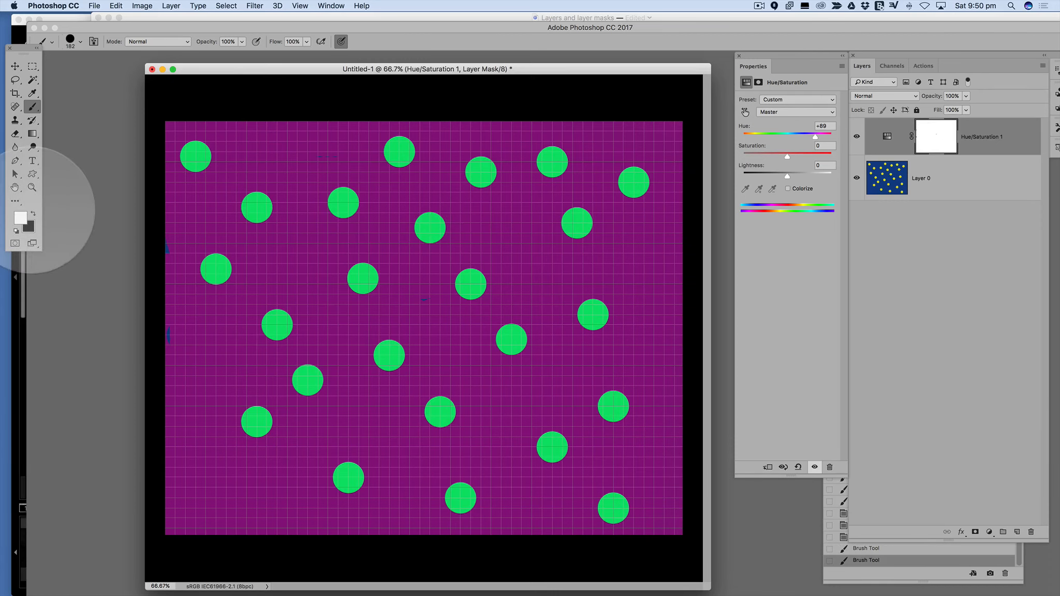
# Step: Paint a black zigzag across the whole Hue/Saturation mask, and cover it with white to restore the hue shift
pyautogui.click(32, 213)
pyautogui.moveTo(196, 223)
pyautogui.mouseDown()
pyautogui.moveTo(655, 222)
pyautogui.moveTo(253, 510)
pyautogui.mouseUp()
pyautogui.click(33, 214)
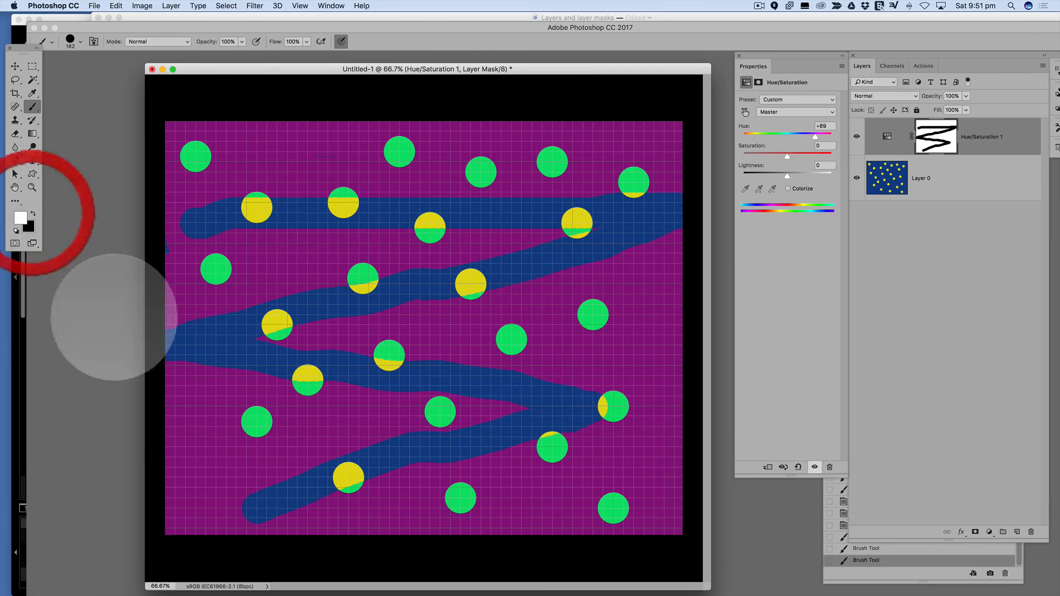
pyautogui.moveTo(253, 509)
pyautogui.mouseDown()
pyautogui.moveTo(434, 456)
pyautogui.moveTo(251, 478)
pyautogui.moveTo(402, 436)
pyautogui.moveTo(349, 468)
pyautogui.moveTo(505, 462)
pyautogui.moveTo(584, 418)
pyautogui.moveTo(610, 378)
pyautogui.mouseUp()
pyautogui.moveTo(565, 420)
pyautogui.mouseDown()
pyautogui.moveTo(567, 377)
pyautogui.moveTo(527, 329)
pyautogui.moveTo(517, 407)
pyautogui.moveTo(488, 426)
pyautogui.moveTo(463, 405)
pyautogui.moveTo(458, 342)
pyautogui.moveTo(421, 338)
pyautogui.moveTo(274, 410)
pyautogui.moveTo(270, 351)
pyautogui.moveTo(229, 371)
pyautogui.moveTo(289, 276)
pyautogui.moveTo(286, 297)
pyautogui.moveTo(345, 348)
pyautogui.mouseUp()
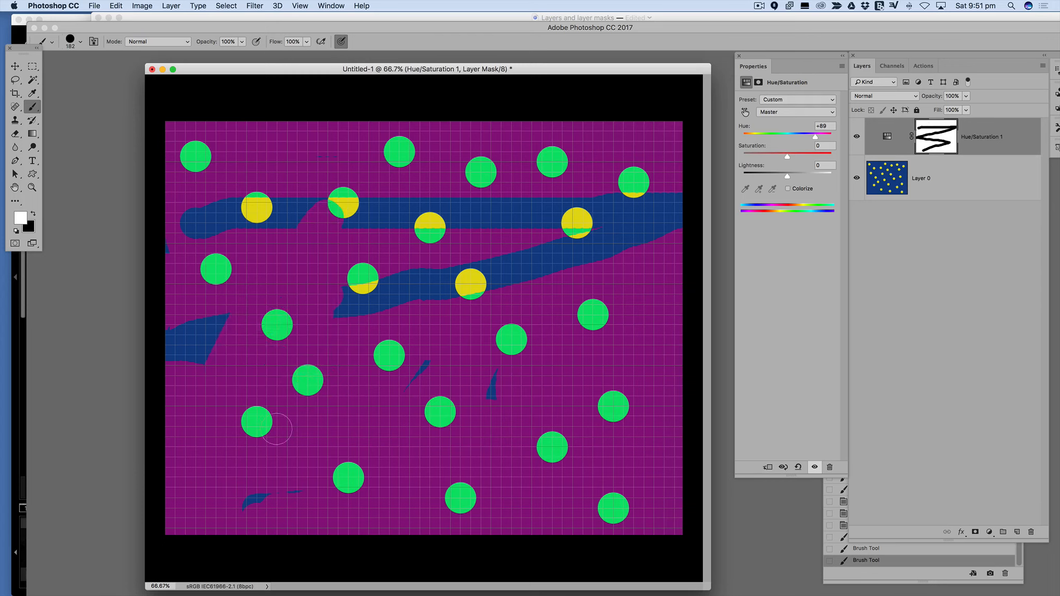
pyautogui.moveTo(327, 472); pyautogui.dragTo(409, 387)
pyautogui.moveTo(497, 430)
pyautogui.mouseDown()
pyautogui.moveTo(485, 387)
pyautogui.moveTo(448, 359)
pyautogui.moveTo(481, 257)
pyautogui.moveTo(441, 270)
pyautogui.moveTo(433, 261)
pyautogui.moveTo(369, 289)
pyautogui.moveTo(340, 318)
pyautogui.moveTo(308, 311)
pyautogui.moveTo(133, 402)
pyautogui.moveTo(232, 316)
pyautogui.moveTo(228, 305)
pyautogui.moveTo(185, 315)
pyautogui.moveTo(192, 259)
pyautogui.moveTo(173, 261)
pyautogui.moveTo(168, 232)
pyautogui.moveTo(222, 175)
pyautogui.moveTo(268, 175)
pyautogui.moveTo(271, 233)
pyautogui.moveTo(288, 247)
pyautogui.moveTo(318, 229)
pyautogui.moveTo(362, 247)
pyautogui.moveTo(377, 193)
pyautogui.moveTo(401, 185)
pyautogui.moveTo(452, 204)
pyautogui.moveTo(466, 191)
pyautogui.moveTo(487, 220)
pyautogui.mouseUp()
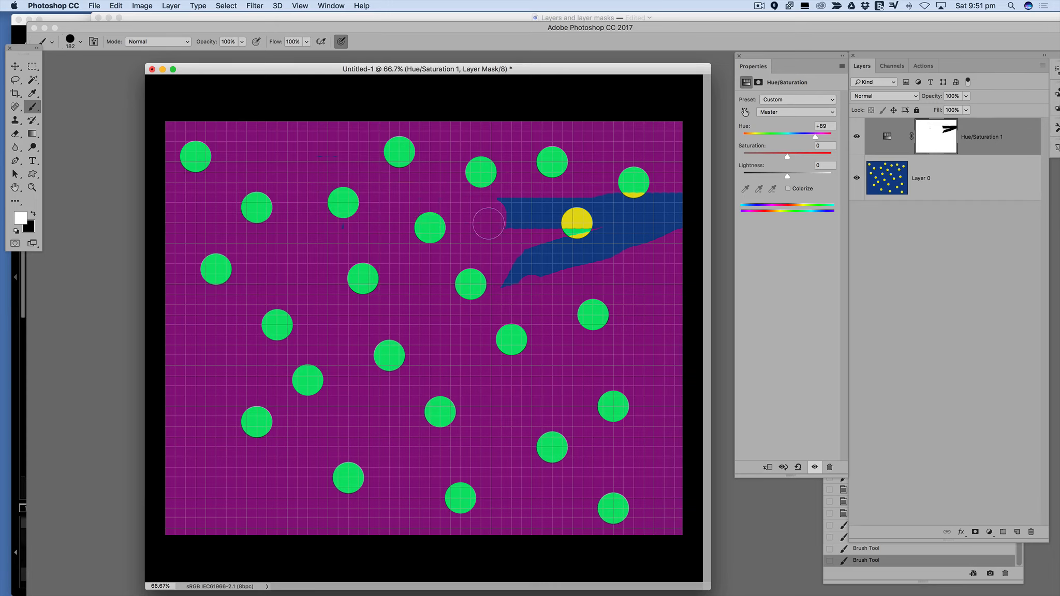
pyautogui.moveTo(538, 305)
pyautogui.mouseDown()
pyautogui.moveTo(571, 194)
pyautogui.moveTo(545, 165)
pyautogui.moveTo(535, 241)
pyautogui.moveTo(513, 271)
pyautogui.moveTo(532, 221)
pyautogui.moveTo(611, 189)
pyautogui.moveTo(628, 199)
pyautogui.moveTo(645, 284)
pyautogui.moveTo(674, 226)
pyautogui.moveTo(666, 235)
pyautogui.moveTo(638, 196)
pyautogui.mouseUp()
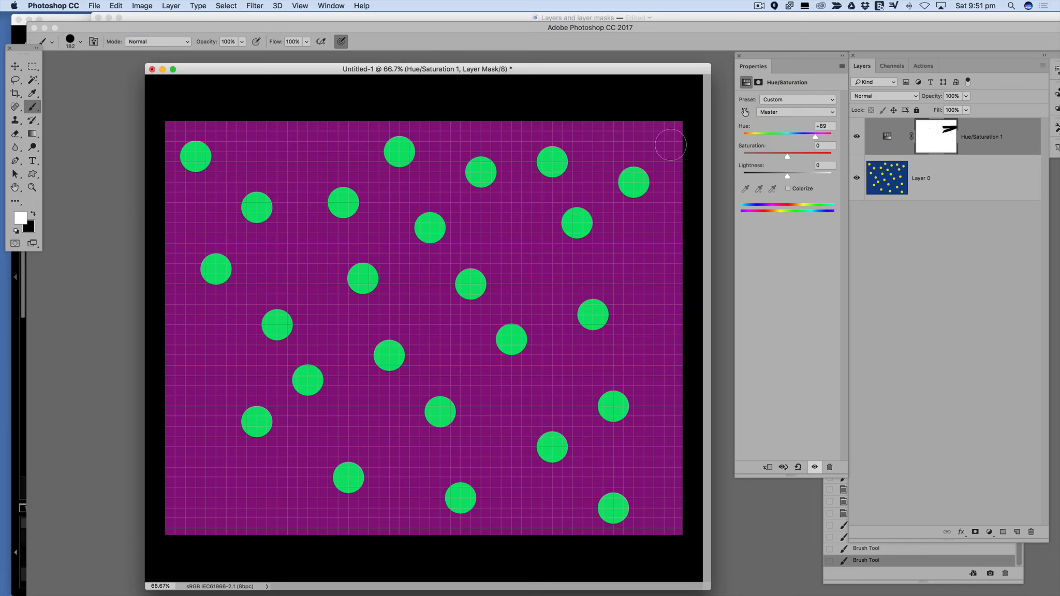
pyautogui.moveTo(305, 243)
pyautogui.mouseDown()
pyautogui.moveTo(214, 158)
pyautogui.moveTo(177, 205)
pyautogui.moveTo(175, 162)
pyautogui.moveTo(342, 309)
pyautogui.mouseUp()
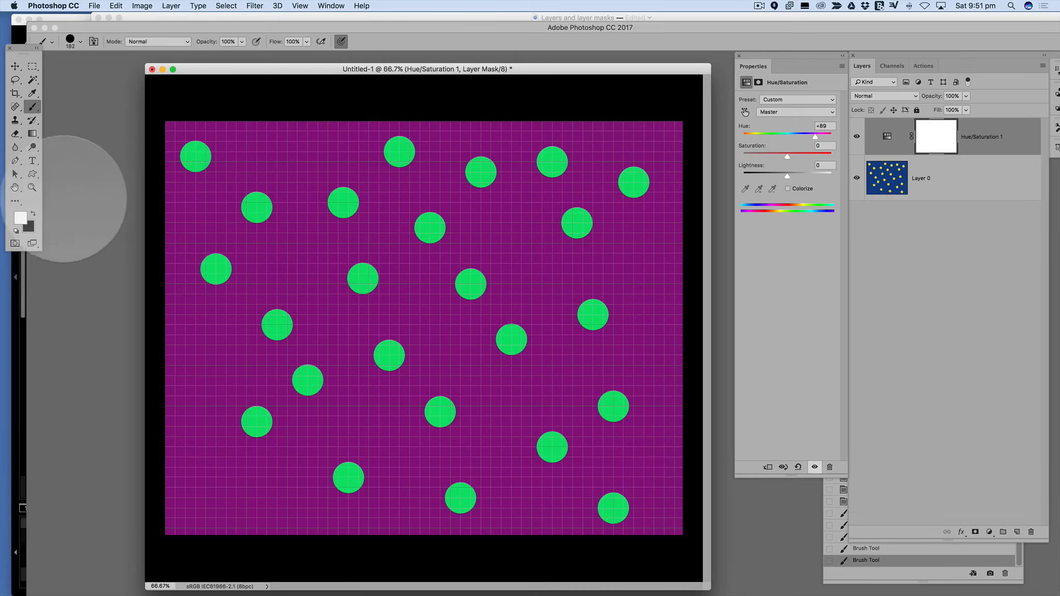
# Step: Paint an irregular black patch on the Hue/Saturation mask over the dots from the upper left to the centre
pyautogui.click(34, 213)
pyautogui.moveTo(398, 273)
pyautogui.mouseDown()
pyautogui.moveTo(370, 262)
pyautogui.moveTo(399, 268)
pyautogui.mouseUp()
pyautogui.moveTo(460, 229)
pyautogui.mouseDown()
pyautogui.moveTo(403, 260)
pyautogui.moveTo(379, 230)
pyautogui.moveTo(321, 252)
pyautogui.moveTo(362, 239)
pyautogui.moveTo(365, 214)
pyautogui.moveTo(323, 209)
pyautogui.moveTo(392, 342)
pyautogui.moveTo(282, 276)
pyautogui.moveTo(224, 208)
pyautogui.moveTo(370, 304)
pyautogui.mouseUp()
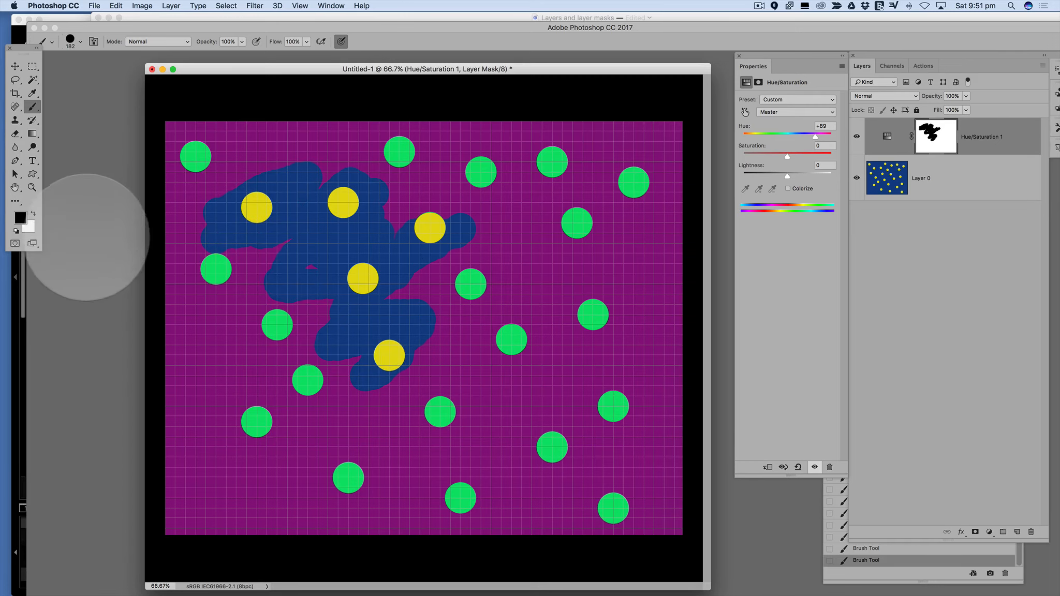
# Step: Switch to white and paint over the irregular black patch until the Hue/Saturation mask is fully white
pyautogui.click(33, 214)
pyautogui.moveTo(276, 286)
pyautogui.mouseDown()
pyautogui.moveTo(337, 406)
pyautogui.moveTo(292, 354)
pyautogui.moveTo(273, 282)
pyautogui.moveTo(287, 212)
pyautogui.moveTo(218, 216)
pyautogui.moveTo(225, 210)
pyautogui.moveTo(183, 270)
pyautogui.mouseUp()
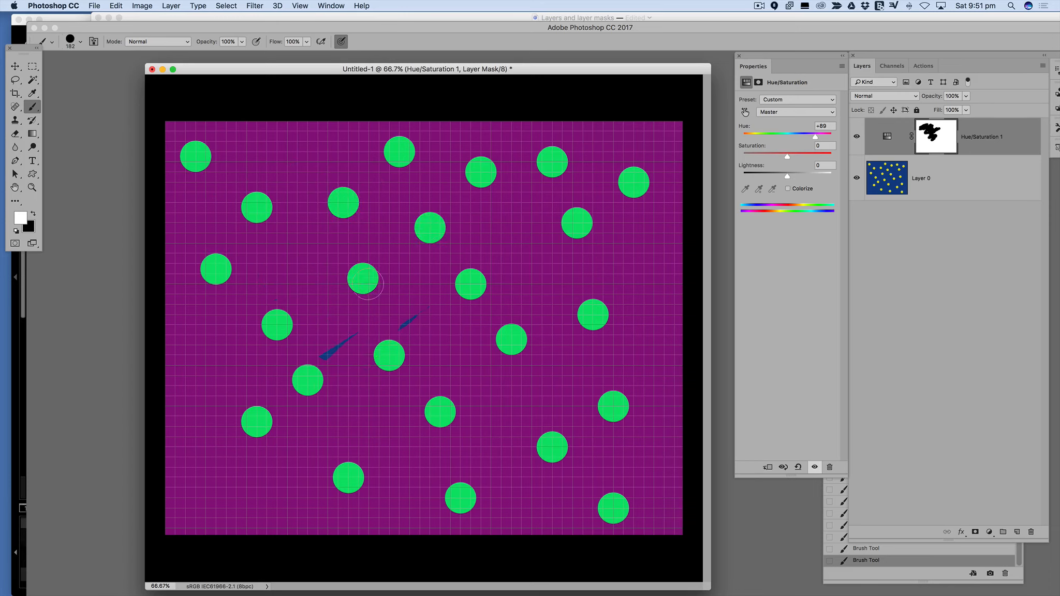
pyautogui.moveTo(368, 283)
pyautogui.mouseDown()
pyautogui.moveTo(414, 378)
pyautogui.moveTo(339, 361)
pyautogui.moveTo(375, 317)
pyautogui.moveTo(384, 339)
pyautogui.mouseUp()
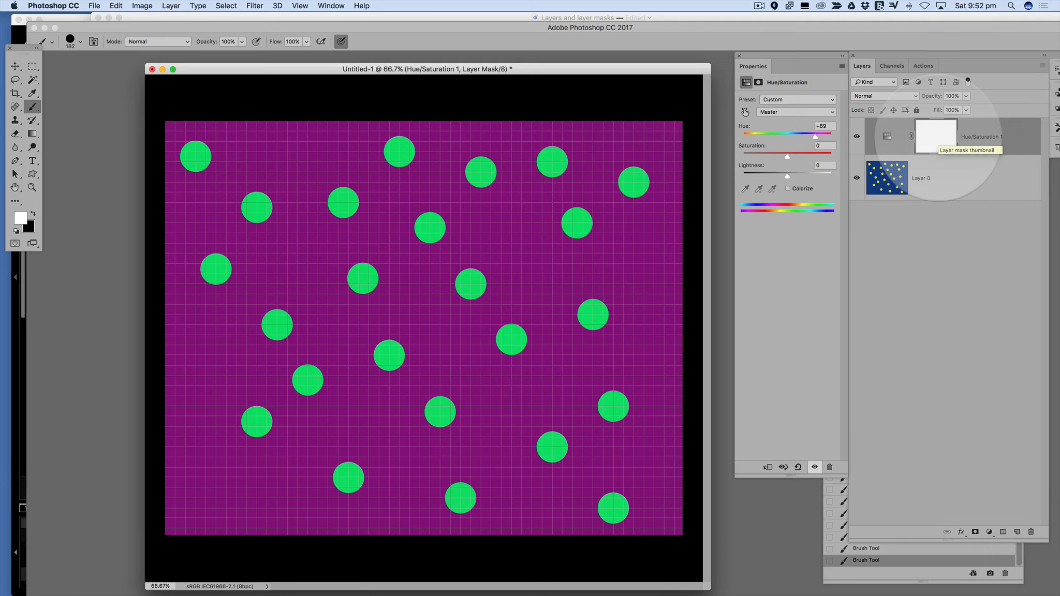
# Step: Invert the Hue/Saturation mask to black and paint white over seven individual dots to reveal the hue shift on them
pyautogui.press('super')
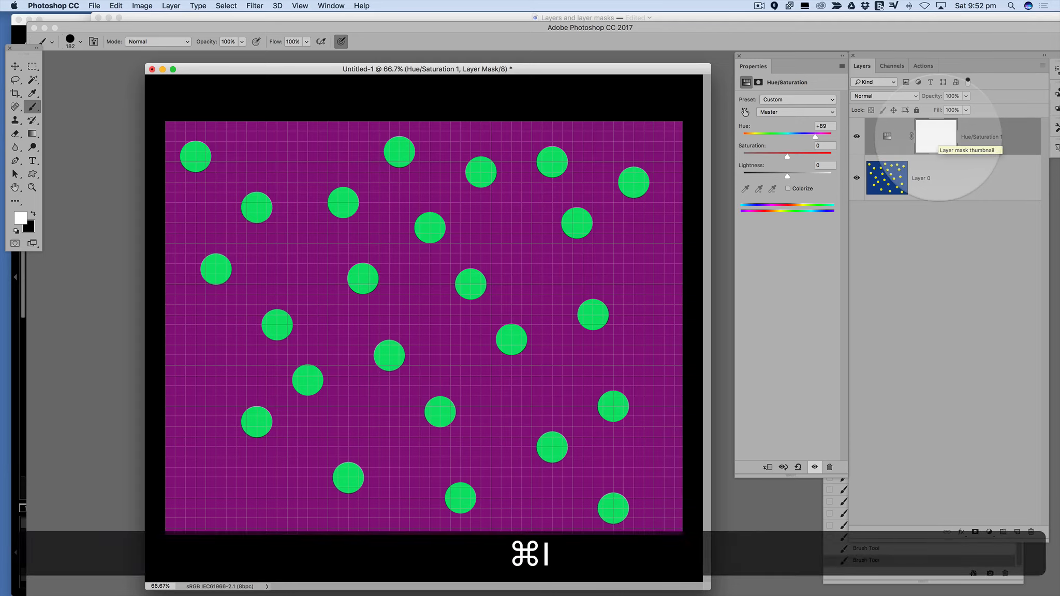
pyautogui.press('super+i')
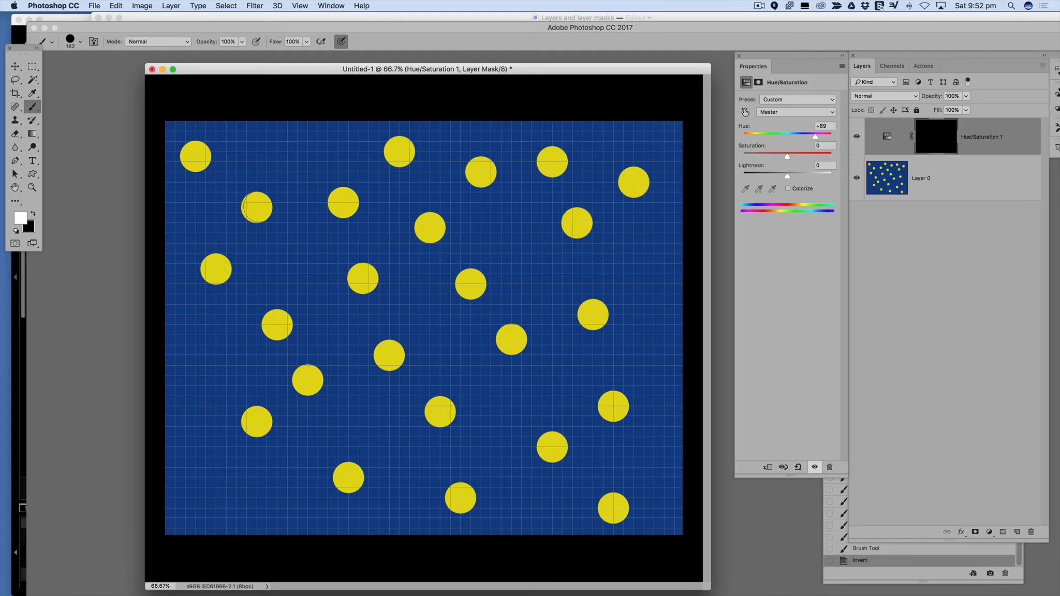
pyautogui.click(343, 202)
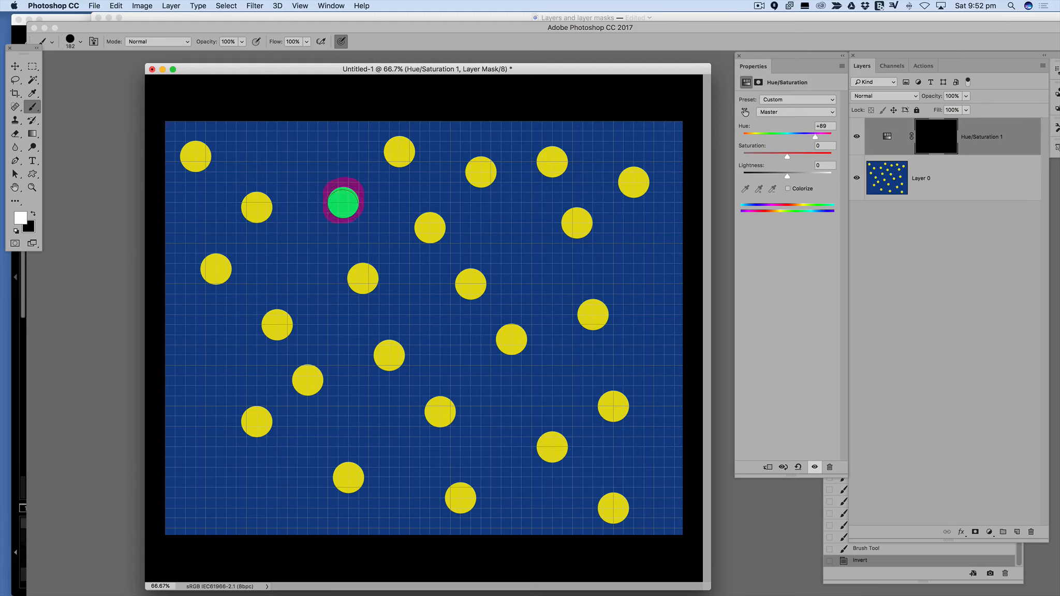
pyautogui.click(343, 202)
pyautogui.click(430, 228)
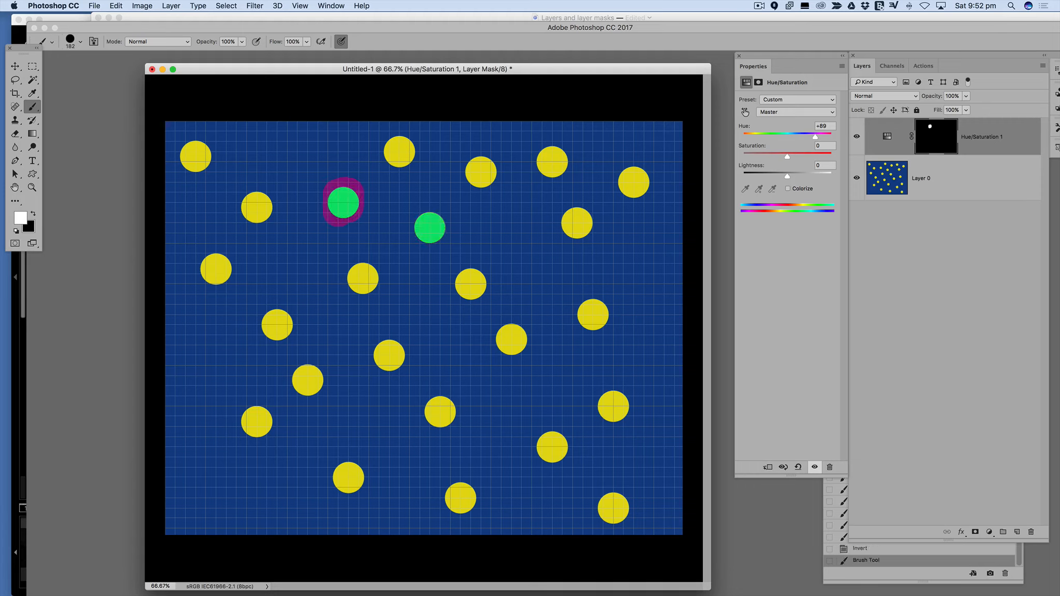
pyautogui.click(481, 172)
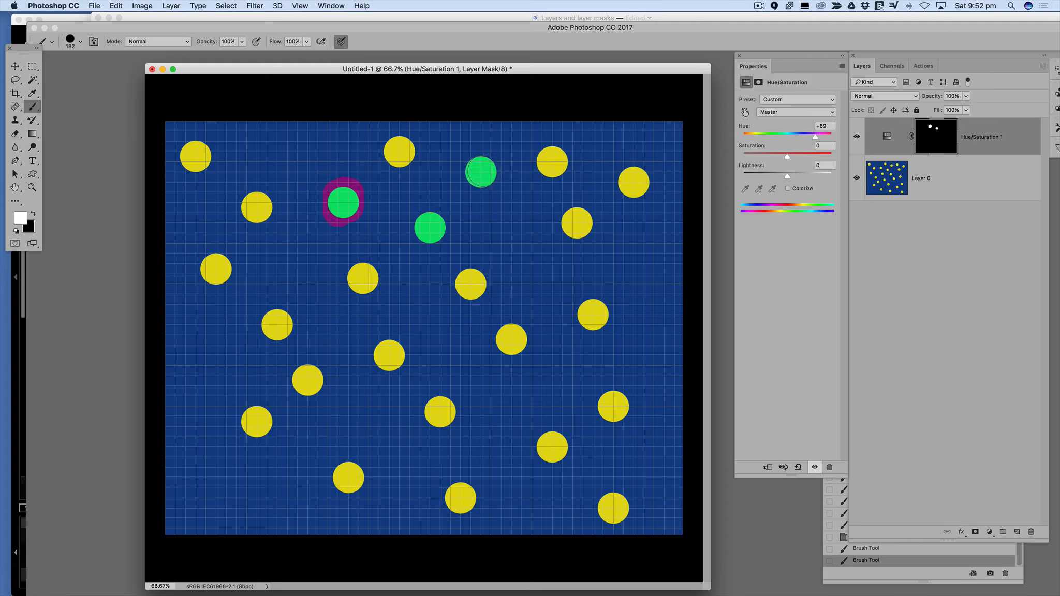
pyautogui.click(470, 284)
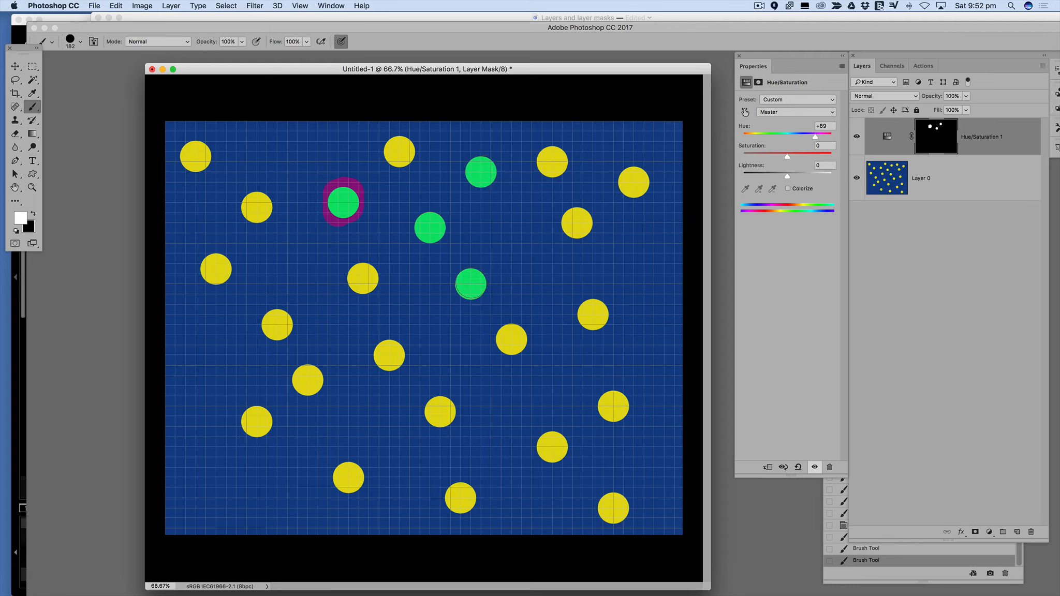
pyautogui.click(511, 340)
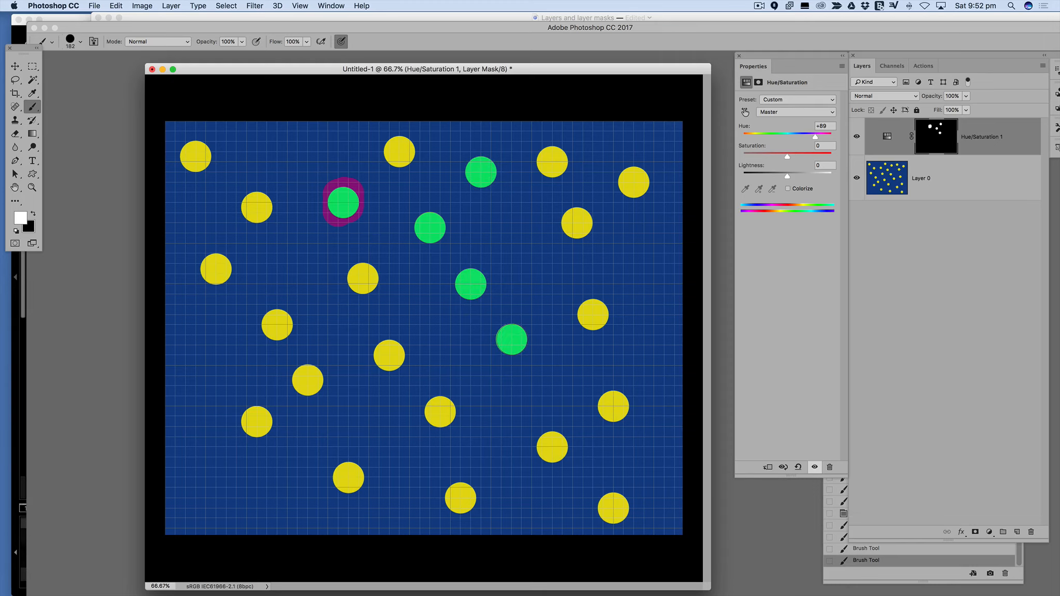
pyautogui.click(390, 355)
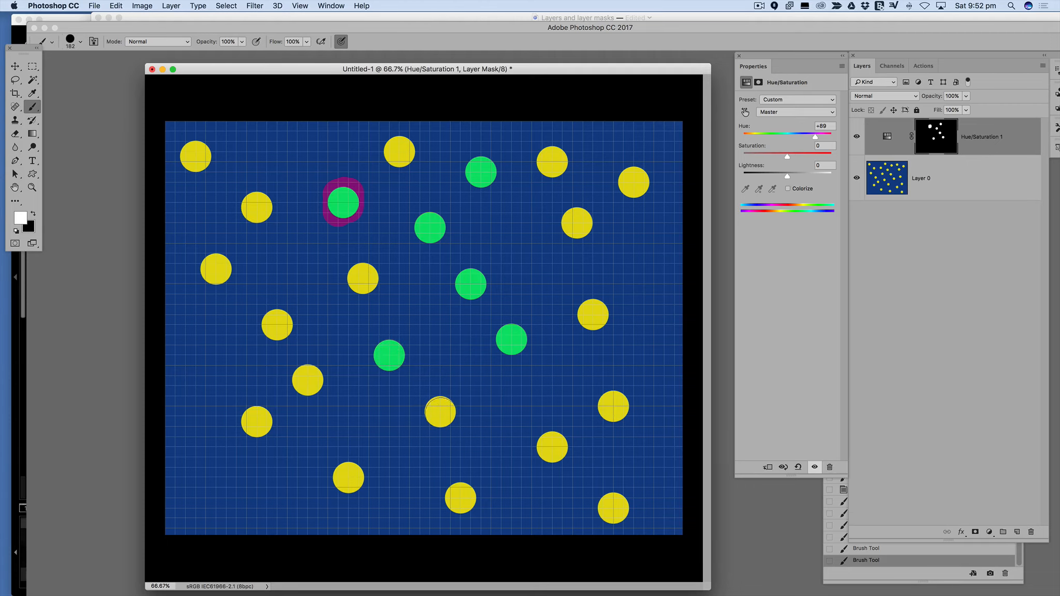
pyautogui.click(440, 414)
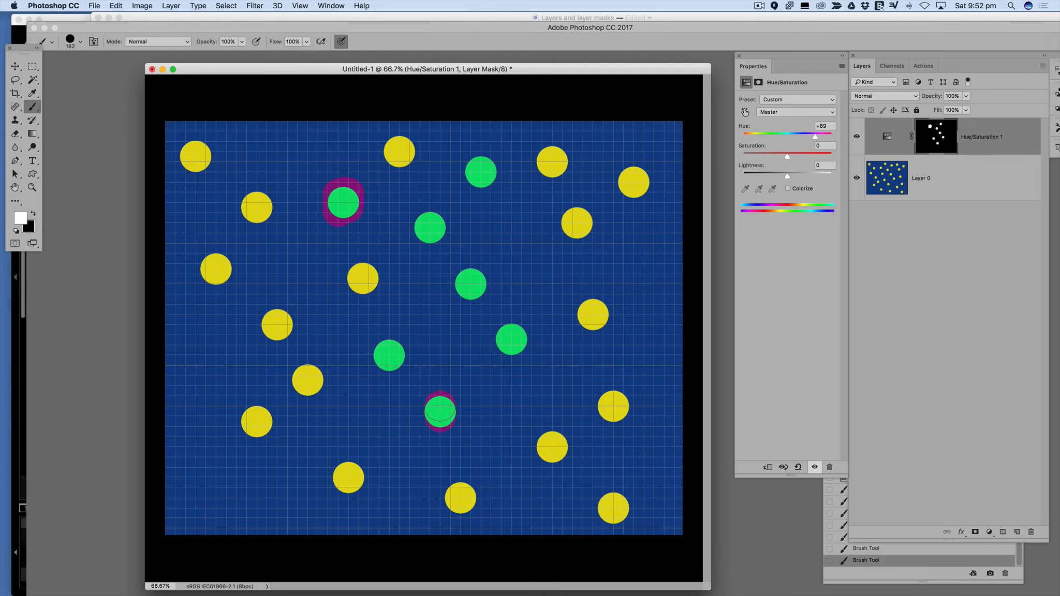
# Step: Paint white over five dots in the right part of the image on the Hue/Saturation mask to reveal the hue shift
pyautogui.click(553, 448)
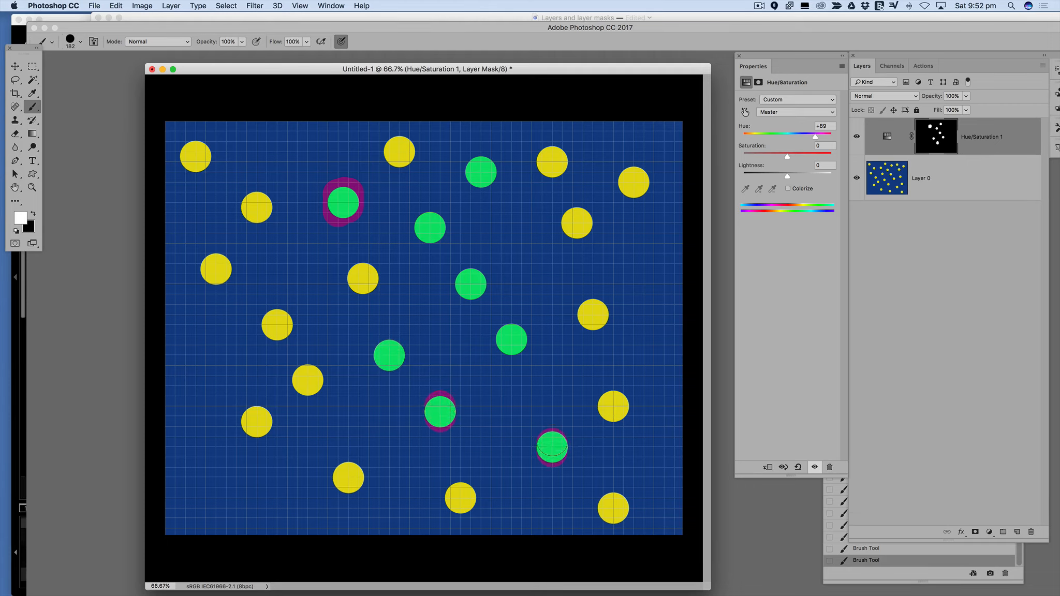
pyautogui.click(611, 405)
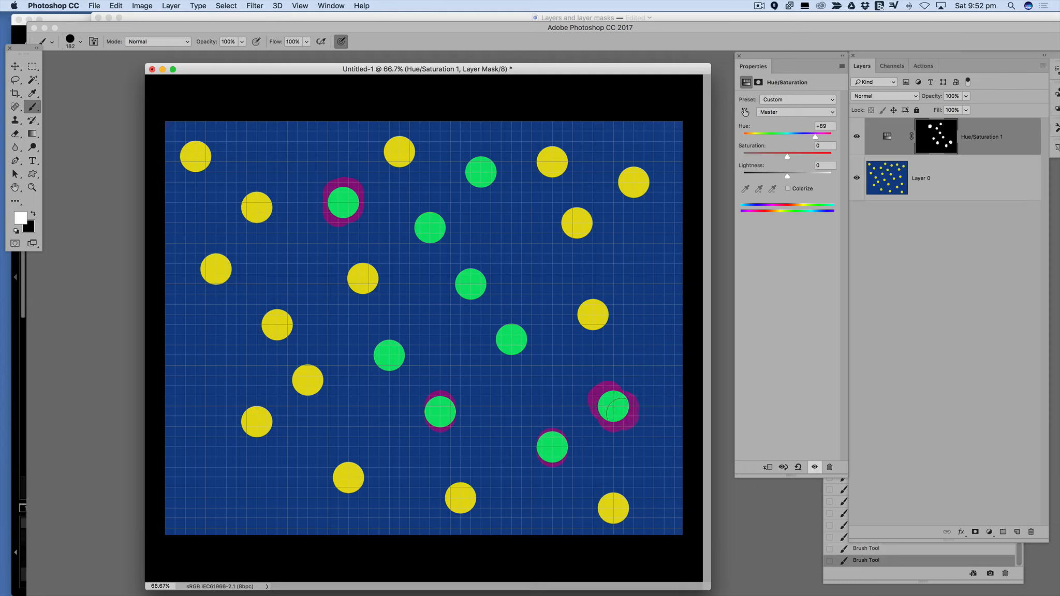
pyautogui.moveTo(594, 314); pyautogui.dragTo(593, 314)
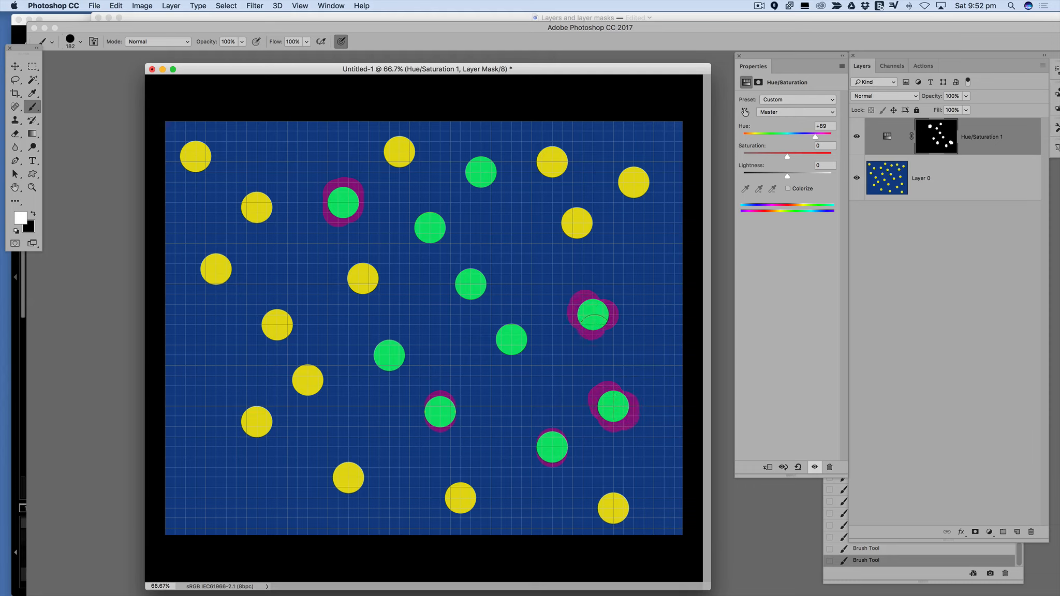
pyautogui.click(577, 222)
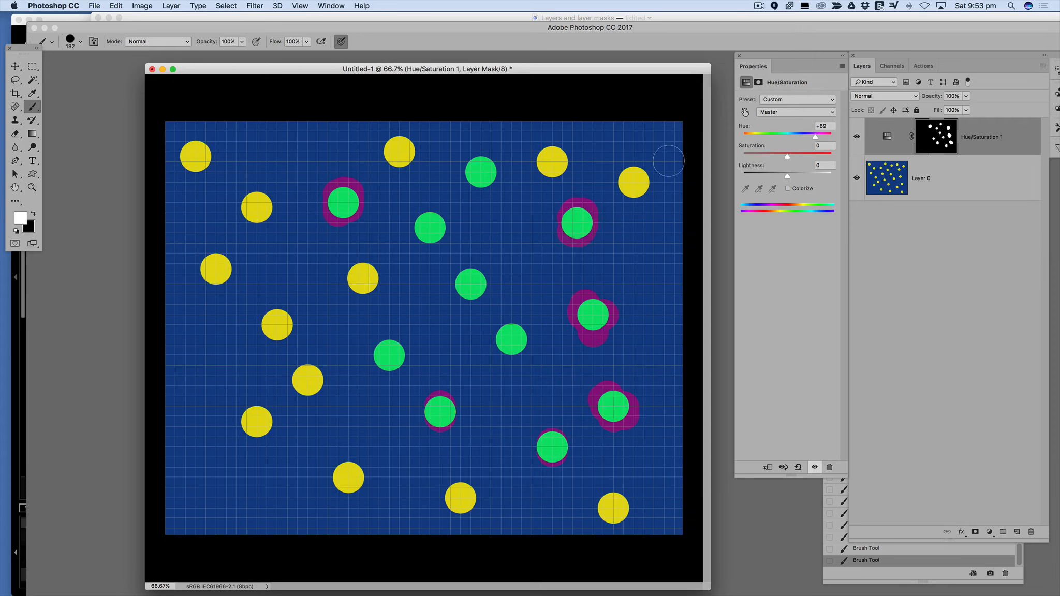
pyautogui.click(633, 182)
pyautogui.click(947, 136)
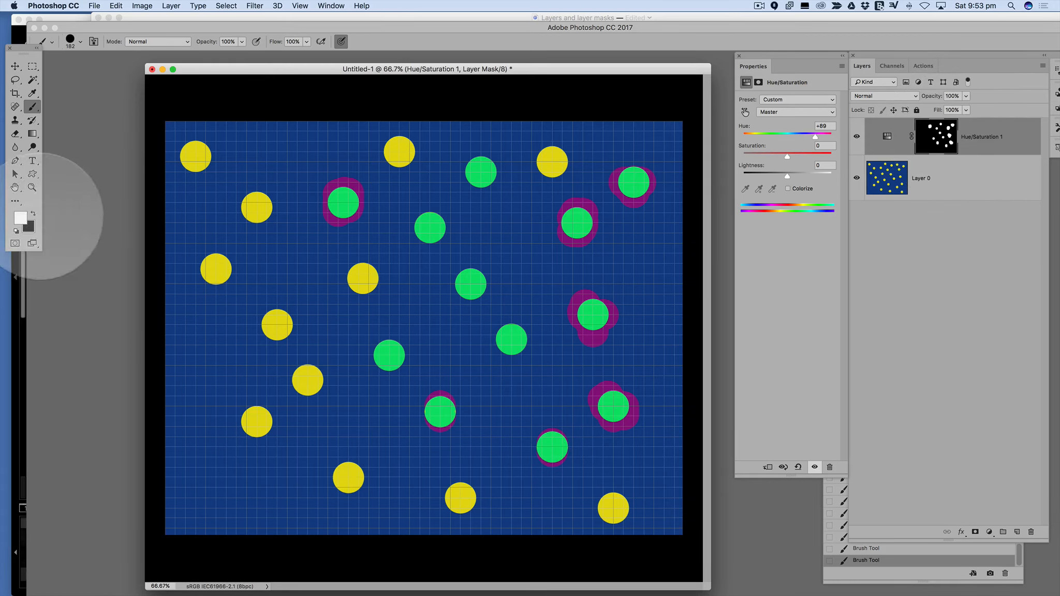
# Step: Switch to black and paint over all the revealed dots until the Hue/Saturation mask is fully black
pyautogui.click(33, 214)
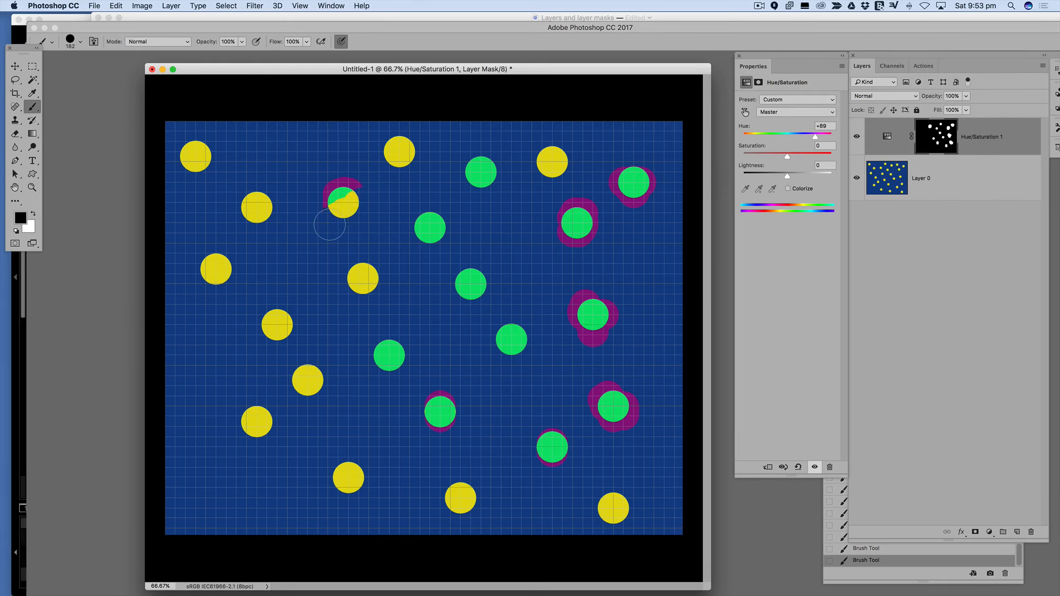
pyautogui.moveTo(555, 210)
pyautogui.mouseDown()
pyautogui.moveTo(567, 233)
pyautogui.moveTo(582, 207)
pyautogui.moveTo(596, 208)
pyautogui.moveTo(570, 244)
pyautogui.moveTo(617, 187)
pyautogui.moveTo(645, 184)
pyautogui.moveTo(643, 197)
pyautogui.moveTo(637, 174)
pyautogui.mouseUp()
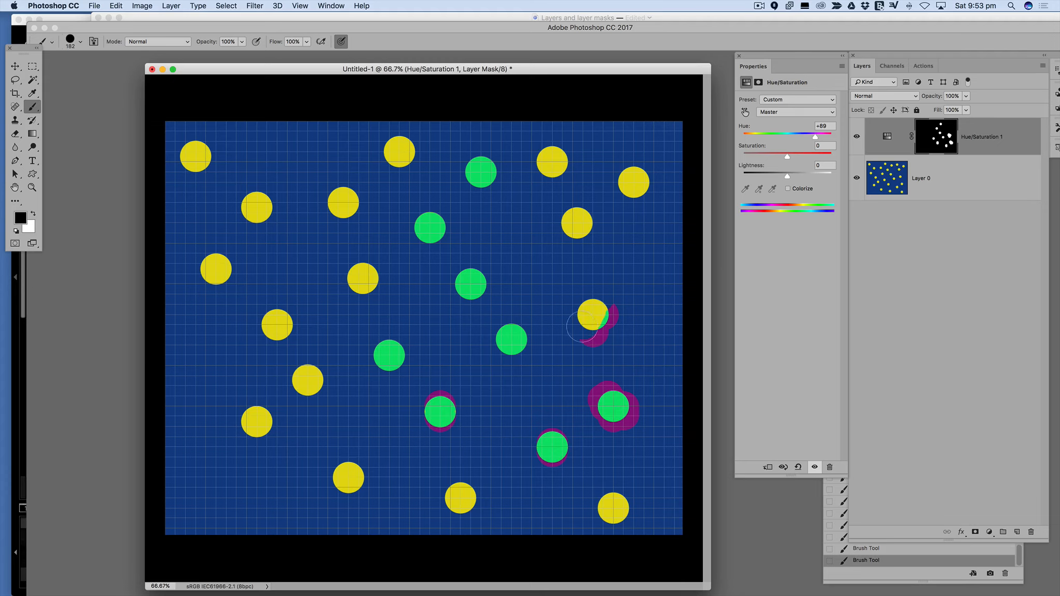
pyautogui.moveTo(583, 327)
pyautogui.mouseDown()
pyautogui.moveTo(605, 323)
pyautogui.moveTo(616, 369)
pyautogui.moveTo(583, 424)
pyautogui.moveTo(619, 437)
pyautogui.mouseUp()
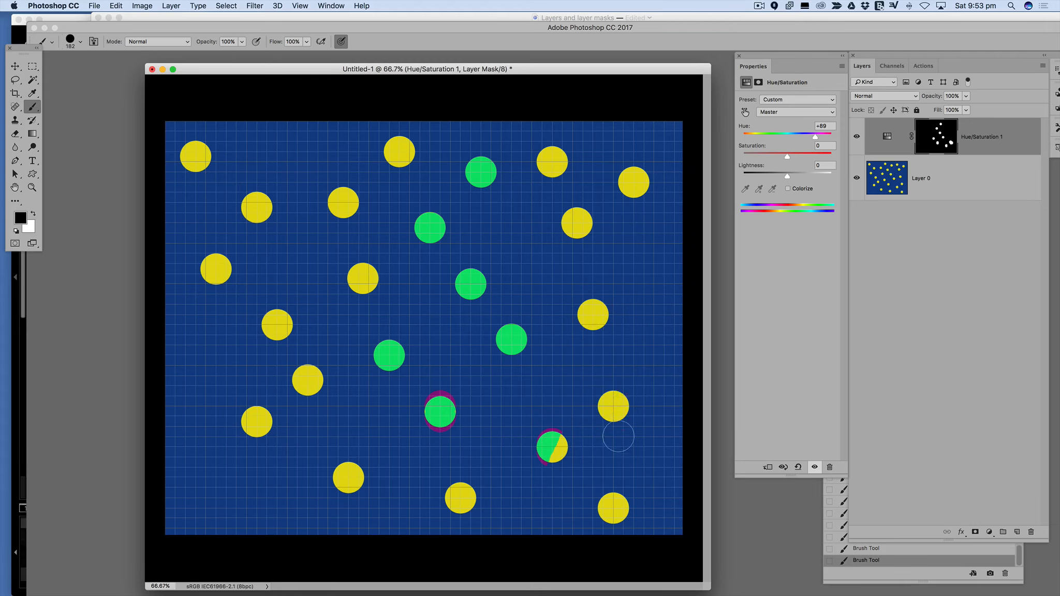
pyautogui.moveTo(551, 449); pyautogui.dragTo(551, 464)
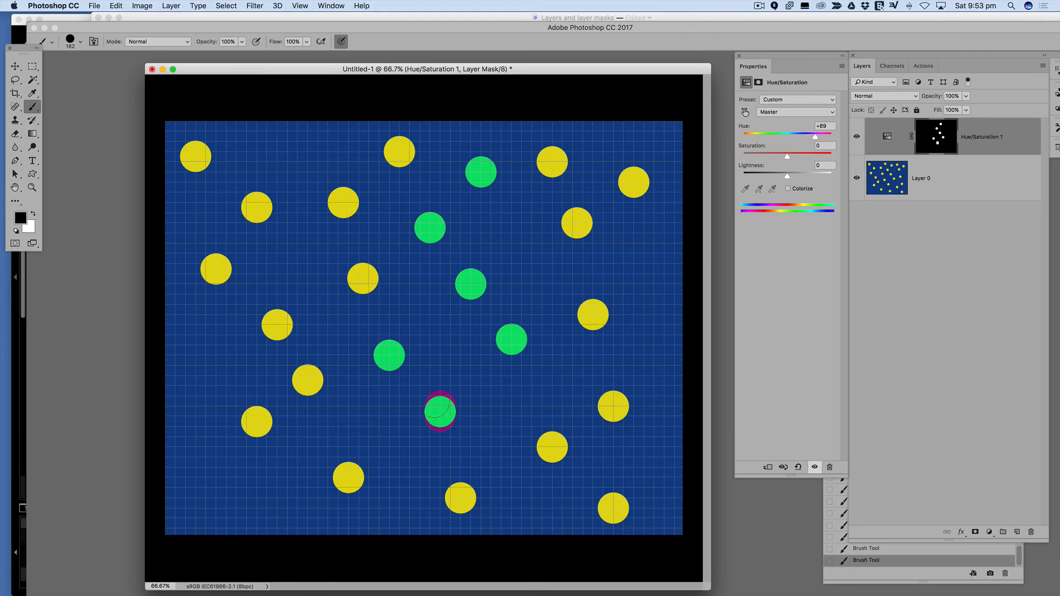
pyautogui.moveTo(437, 407)
pyautogui.mouseDown()
pyautogui.moveTo(424, 437)
pyautogui.moveTo(453, 421)
pyautogui.mouseUp()
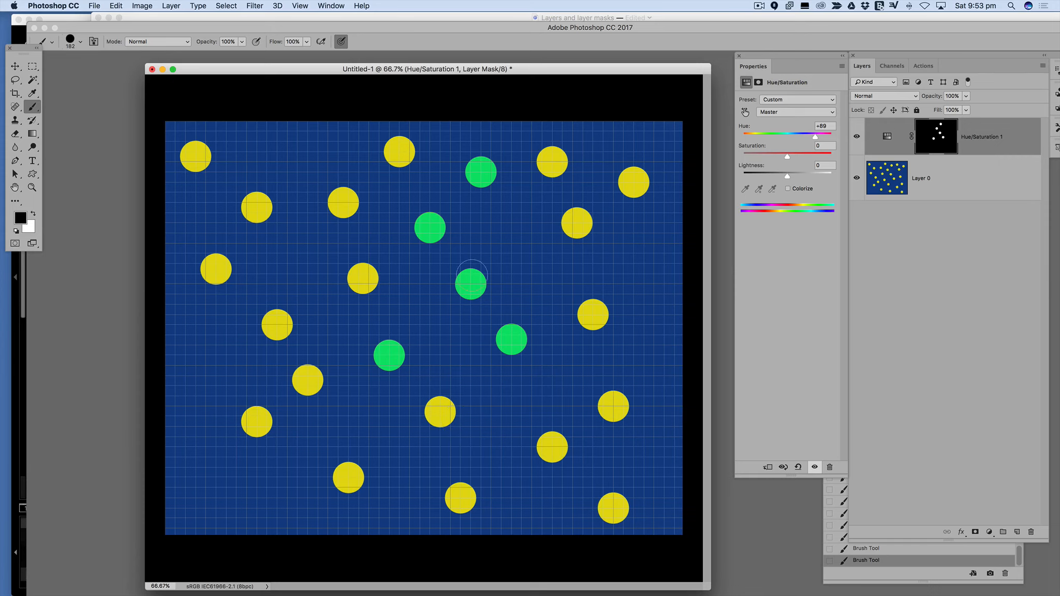
pyautogui.moveTo(471, 274); pyautogui.dragTo(471, 285)
pyautogui.moveTo(510, 336); pyautogui.dragTo(523, 342)
pyautogui.moveTo(387, 353); pyautogui.dragTo(389, 357)
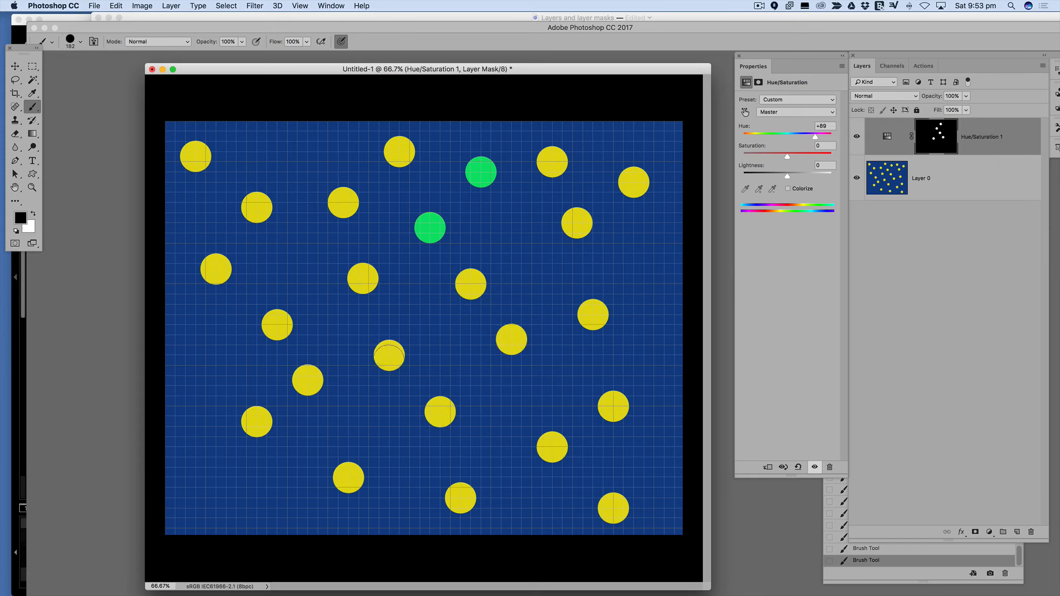
pyautogui.moveTo(429, 225); pyautogui.dragTo(430, 231)
pyautogui.moveTo(480, 173); pyautogui.dragTo(482, 178)
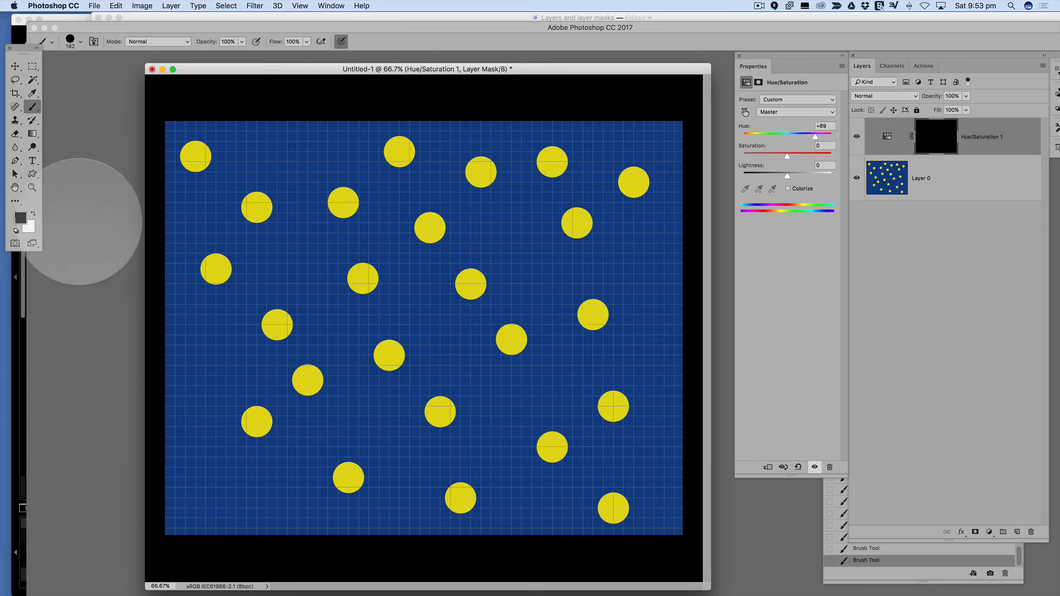
# Step: Switch to white and dab the mask over two central dots and at scattered background spots in the upper and middle image
pyautogui.click(34, 214)
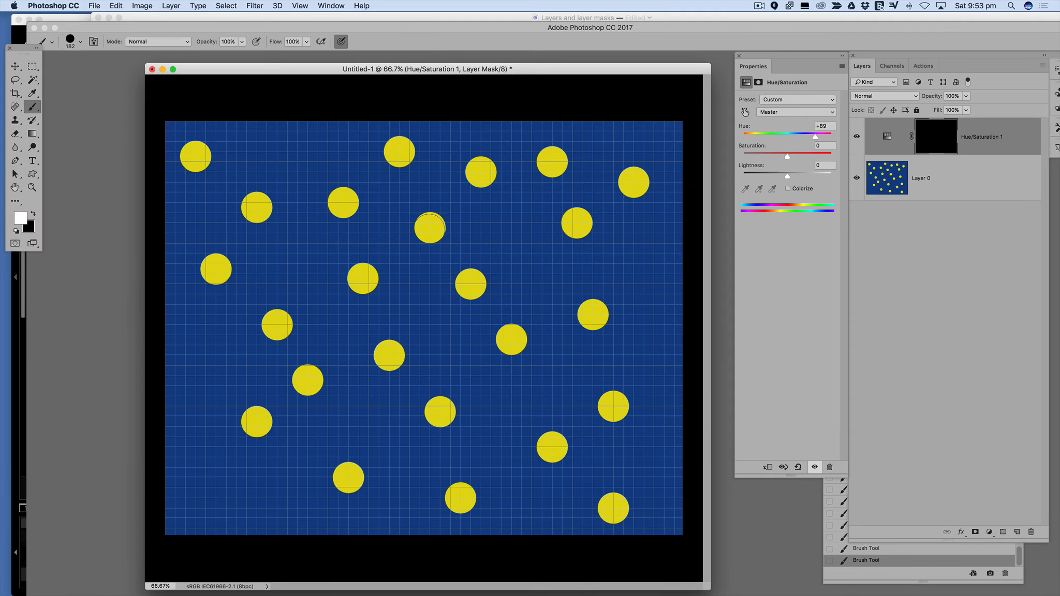
pyautogui.click(429, 228)
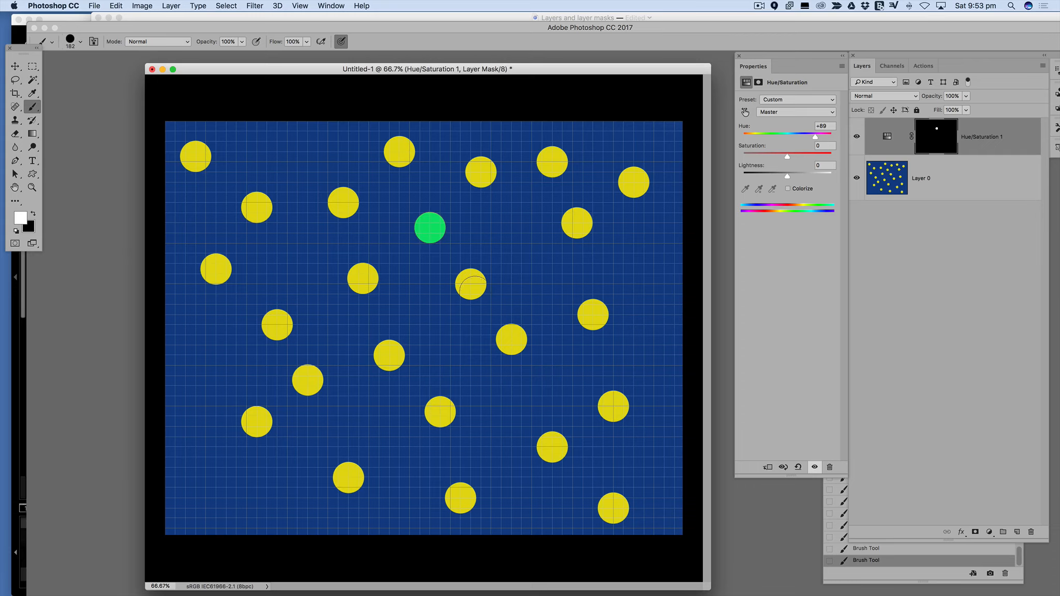
pyautogui.click(470, 284)
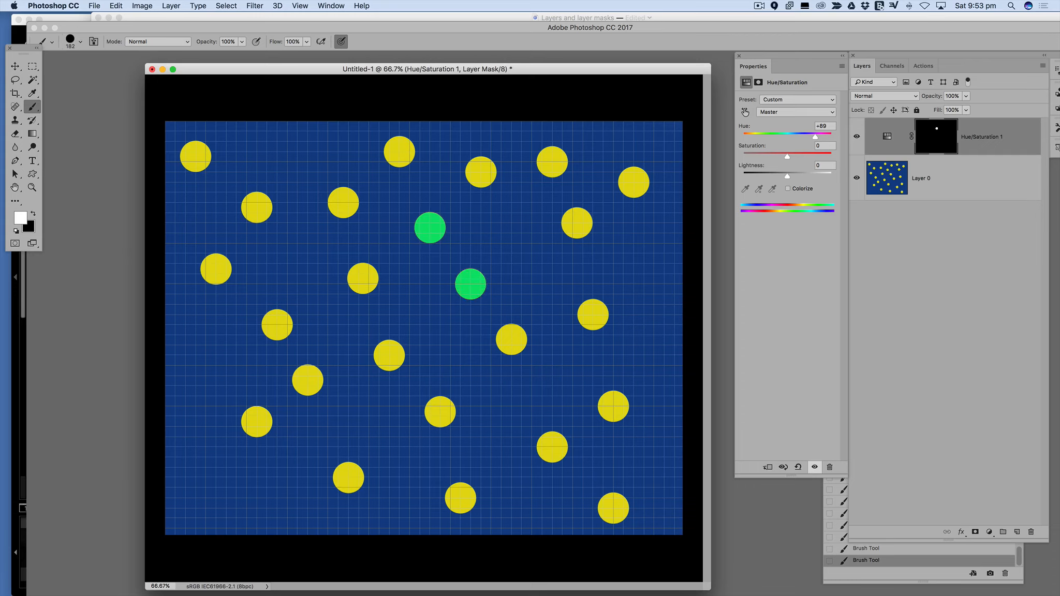
pyautogui.click(531, 272)
pyautogui.click(553, 397)
pyautogui.click(450, 345)
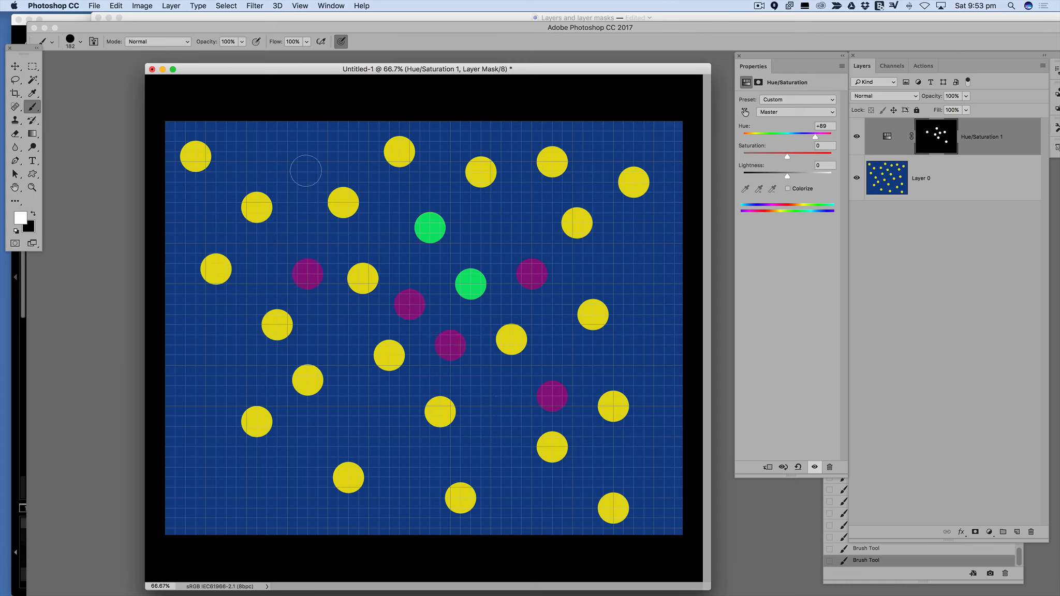
pyautogui.click(619, 254)
pyautogui.click(491, 224)
pyautogui.click(414, 191)
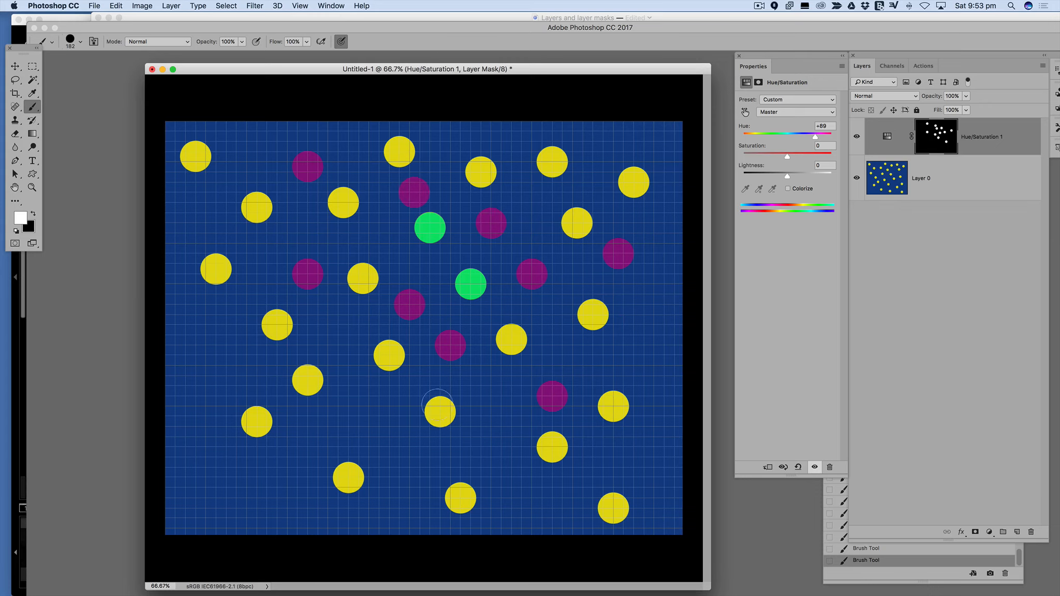
# Step: Dab more white on the mask across the lower-left image, over two yellow dots and at four spots on the blue background
pyautogui.click(370, 429)
pyautogui.click(241, 487)
pyautogui.click(185, 335)
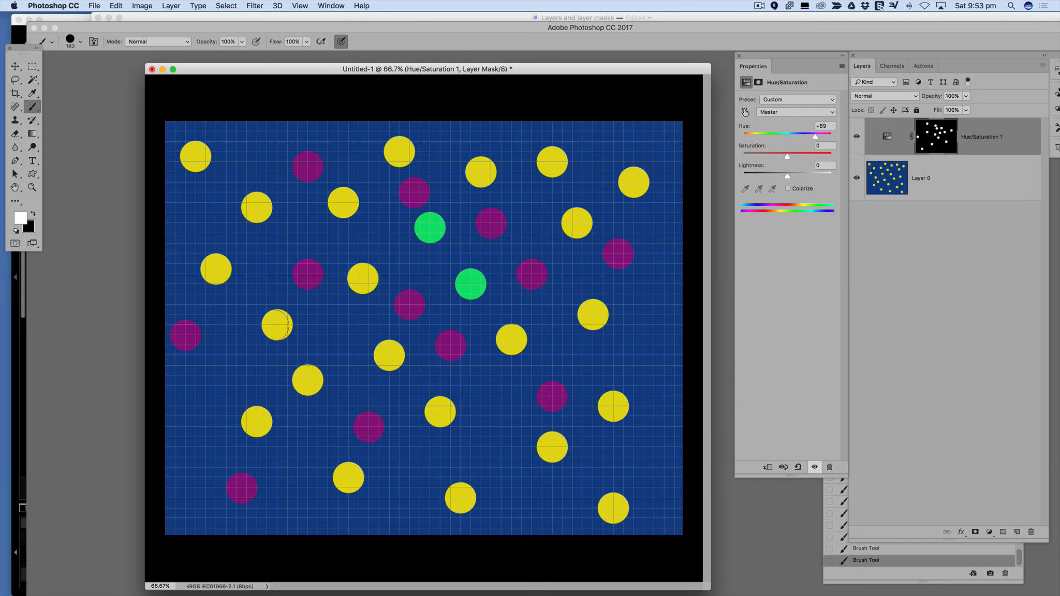
pyautogui.click(278, 325)
pyautogui.click(308, 378)
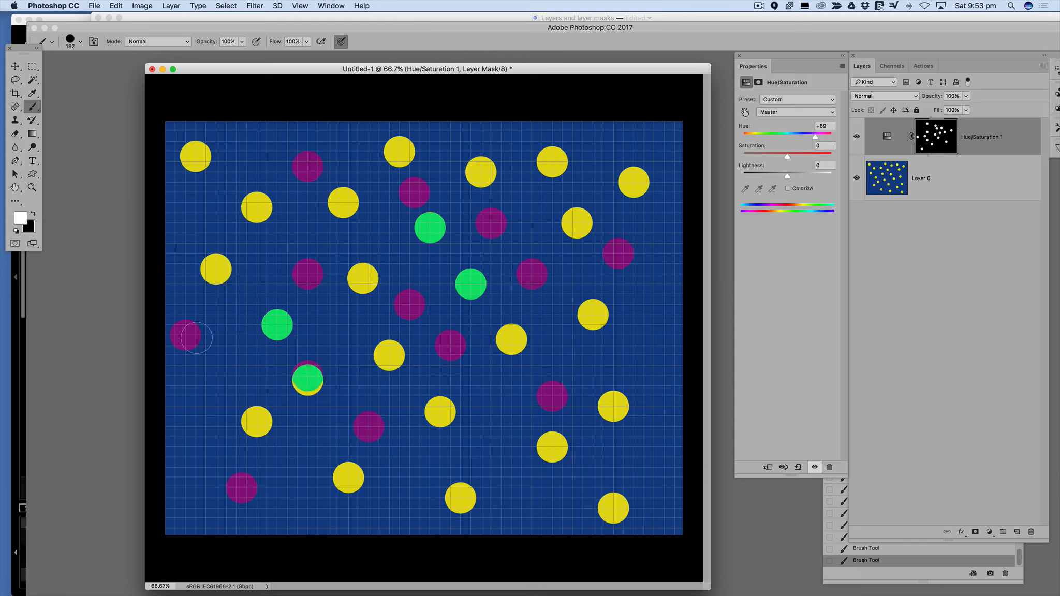
pyautogui.click(236, 356)
# Step: Switch to black and paint out every white dab to hide the hue shift across the whole image
pyautogui.click(33, 214)
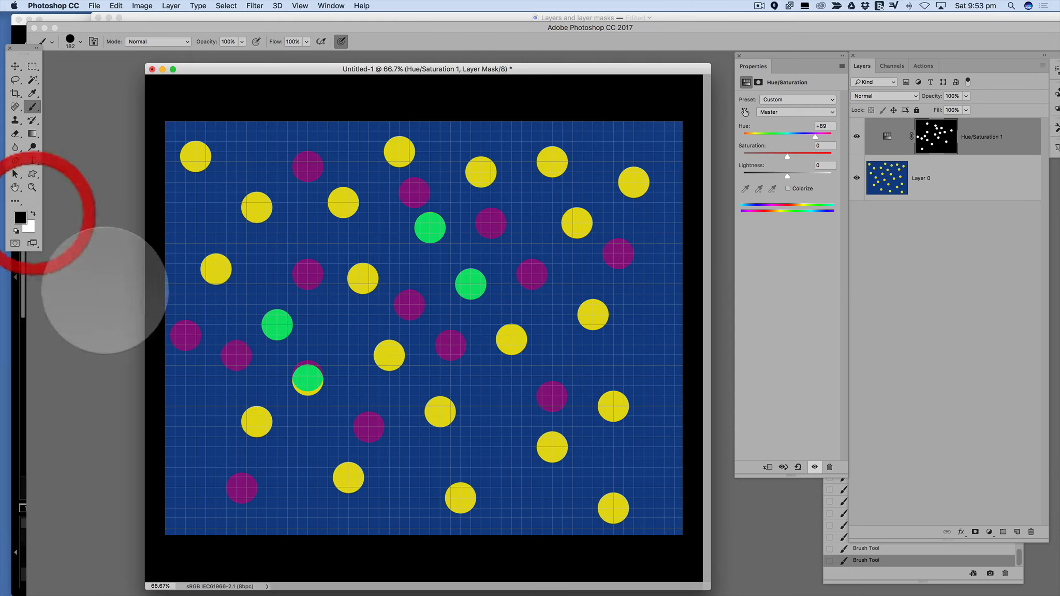
pyautogui.click(199, 337)
pyautogui.click(175, 334)
pyautogui.click(238, 365)
pyautogui.moveTo(238, 366); pyautogui.dragTo(242, 349)
pyautogui.moveTo(353, 414)
pyautogui.mouseDown()
pyautogui.moveTo(367, 442)
pyautogui.moveTo(372, 422)
pyautogui.moveTo(312, 369)
pyautogui.moveTo(322, 389)
pyautogui.mouseUp()
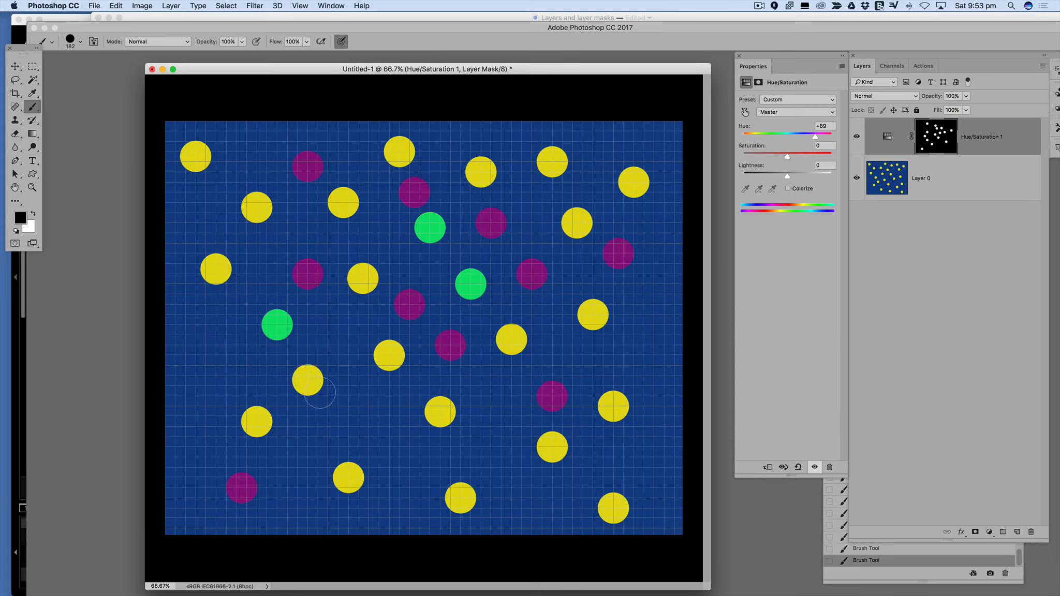
pyautogui.moveTo(243, 481)
pyautogui.mouseDown()
pyautogui.moveTo(235, 489)
pyautogui.moveTo(235, 471)
pyautogui.mouseUp()
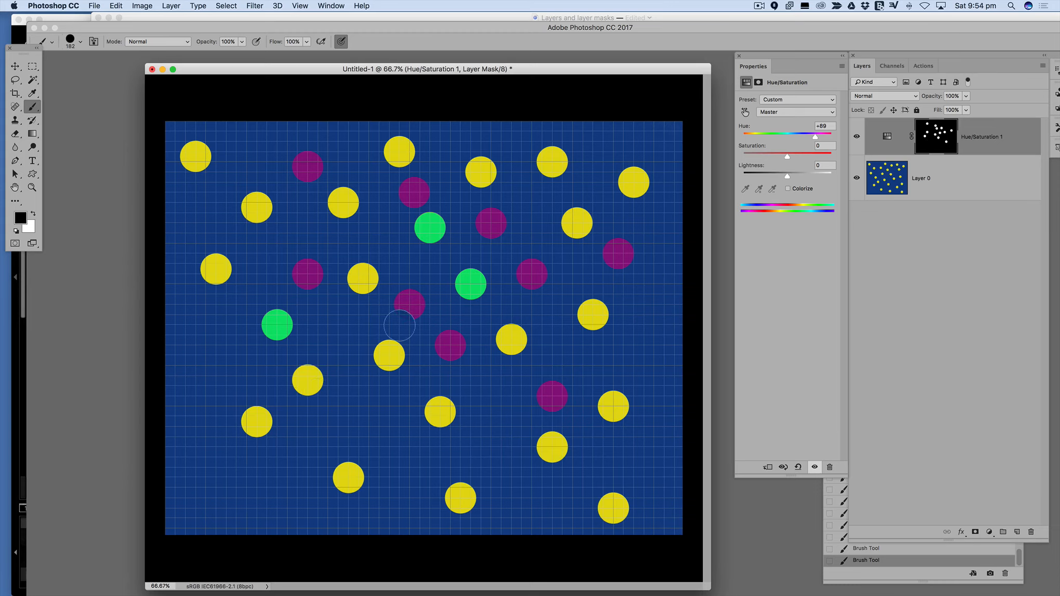
pyautogui.moveTo(399, 326)
pyautogui.mouseDown()
pyautogui.moveTo(414, 296)
pyautogui.moveTo(406, 301)
pyautogui.moveTo(449, 366)
pyautogui.moveTo(550, 248)
pyautogui.moveTo(528, 285)
pyautogui.moveTo(511, 279)
pyautogui.moveTo(521, 247)
pyautogui.moveTo(477, 230)
pyautogui.moveTo(486, 218)
pyautogui.moveTo(610, 279)
pyautogui.moveTo(622, 261)
pyautogui.moveTo(447, 208)
pyautogui.moveTo(439, 186)
pyautogui.moveTo(404, 220)
pyautogui.moveTo(402, 185)
pyautogui.mouseUp()
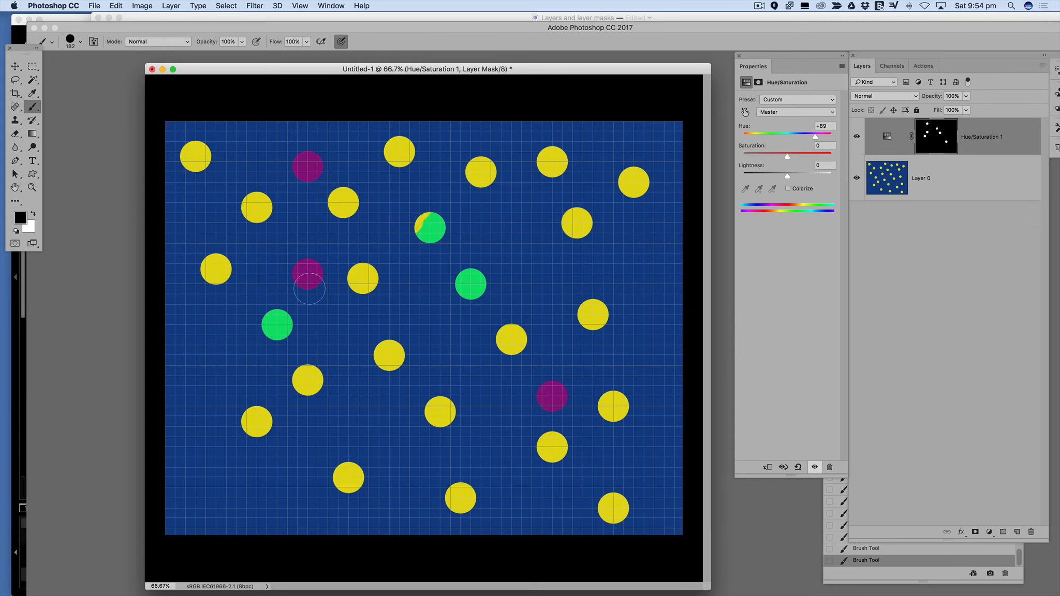
pyautogui.moveTo(309, 288)
pyautogui.mouseDown()
pyautogui.moveTo(314, 192)
pyautogui.moveTo(306, 160)
pyautogui.moveTo(301, 194)
pyautogui.mouseUp()
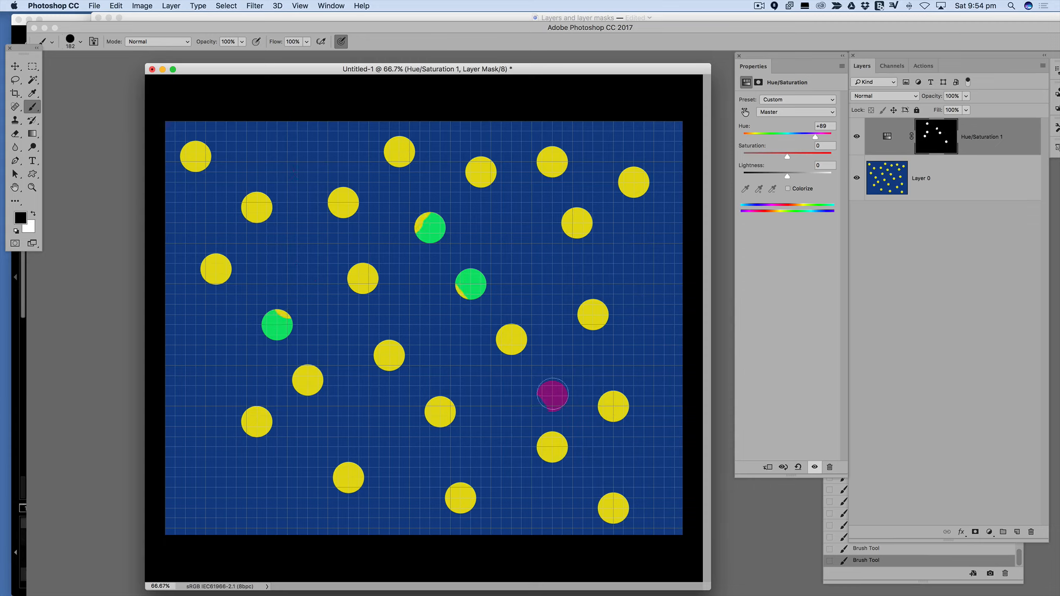
pyautogui.moveTo(553, 395)
pyautogui.mouseDown()
pyautogui.moveTo(531, 404)
pyautogui.moveTo(482, 320)
pyautogui.moveTo(433, 287)
pyautogui.moveTo(400, 286)
pyautogui.moveTo(448, 223)
pyautogui.moveTo(391, 229)
pyautogui.moveTo(388, 258)
pyautogui.moveTo(214, 367)
pyautogui.moveTo(306, 303)
pyautogui.moveTo(194, 300)
pyautogui.mouseUp()
# Step: Switch to white and dab scattered spots on the Hue/Saturation mask, partly overlapping the dots and partly on the blue background
pyautogui.click(34, 214)
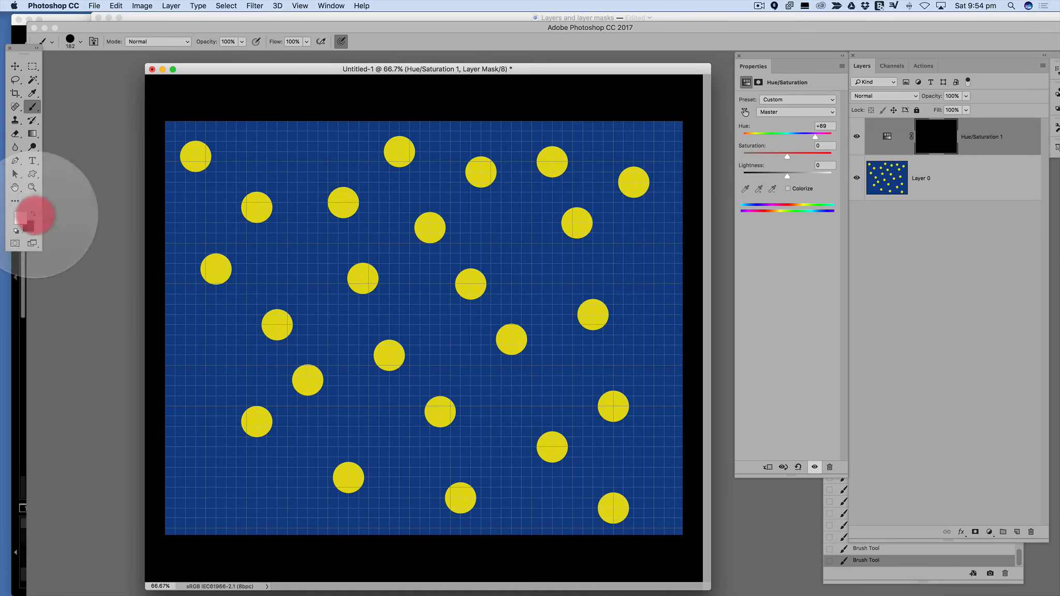
pyautogui.click(365, 279)
pyautogui.click(501, 426)
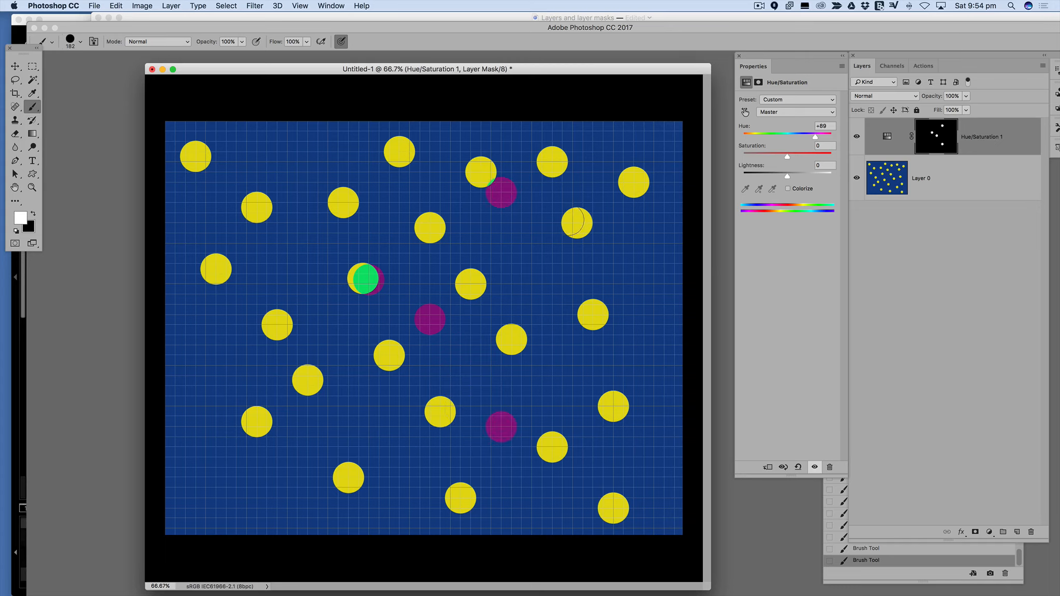
pyautogui.click(575, 223)
pyautogui.click(597, 315)
pyautogui.click(625, 417)
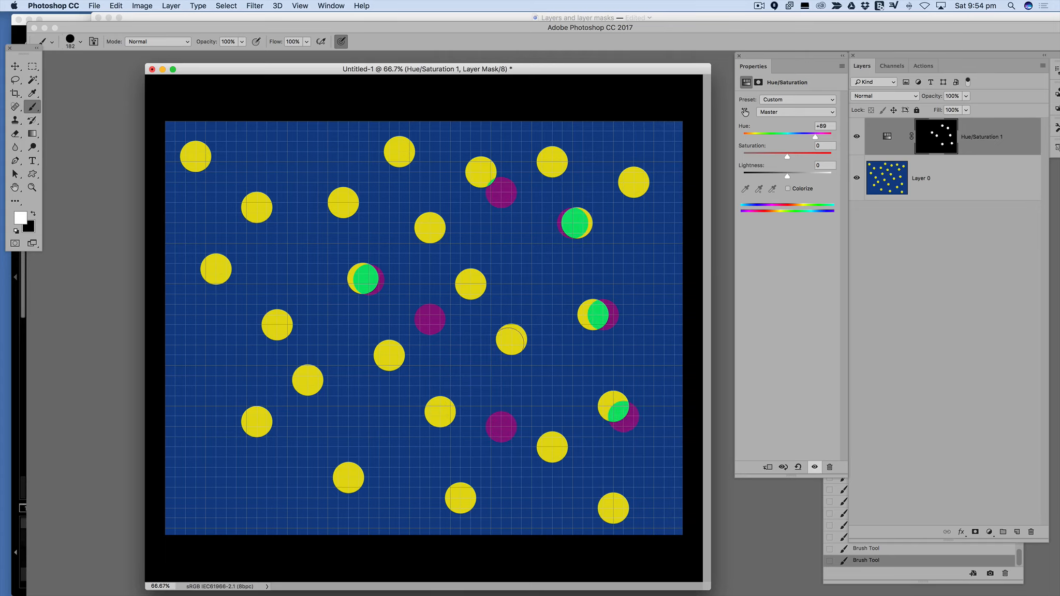
pyautogui.click(510, 342)
pyautogui.click(451, 223)
pyautogui.click(465, 294)
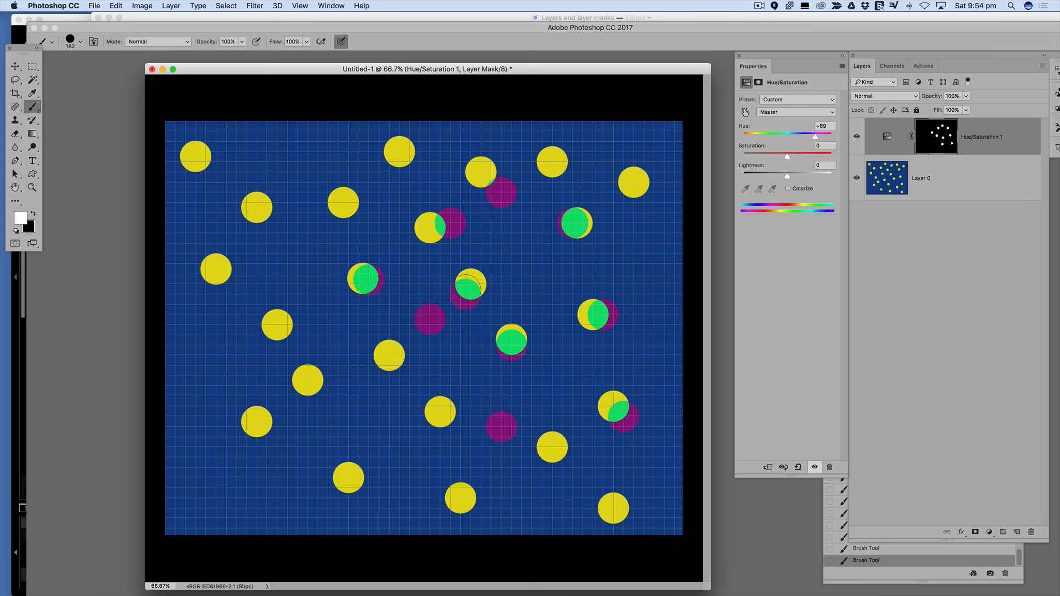
pyautogui.click(332, 203)
pyautogui.click(216, 270)
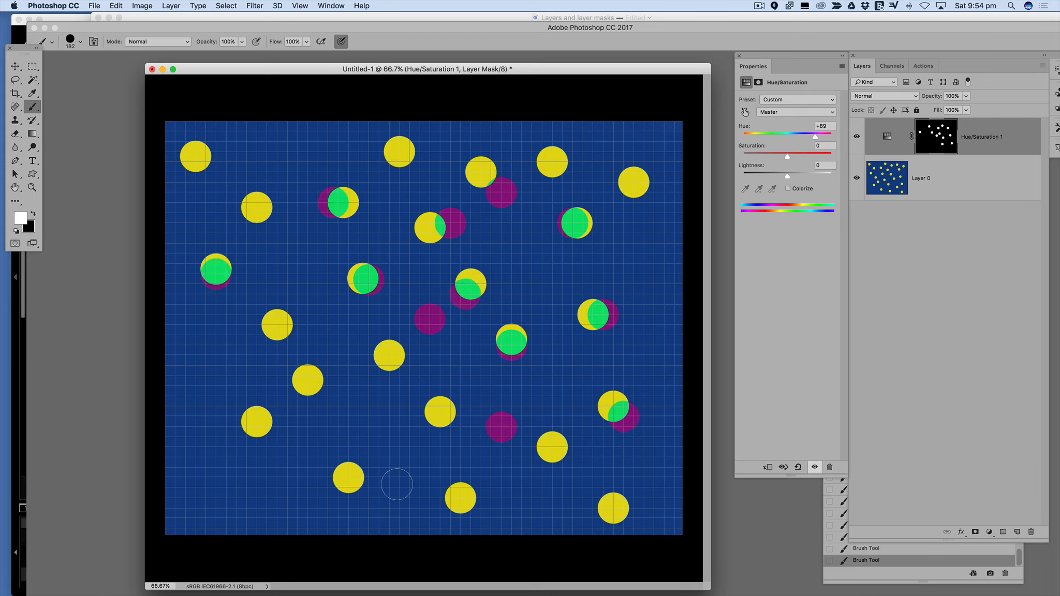
pyautogui.click(307, 380)
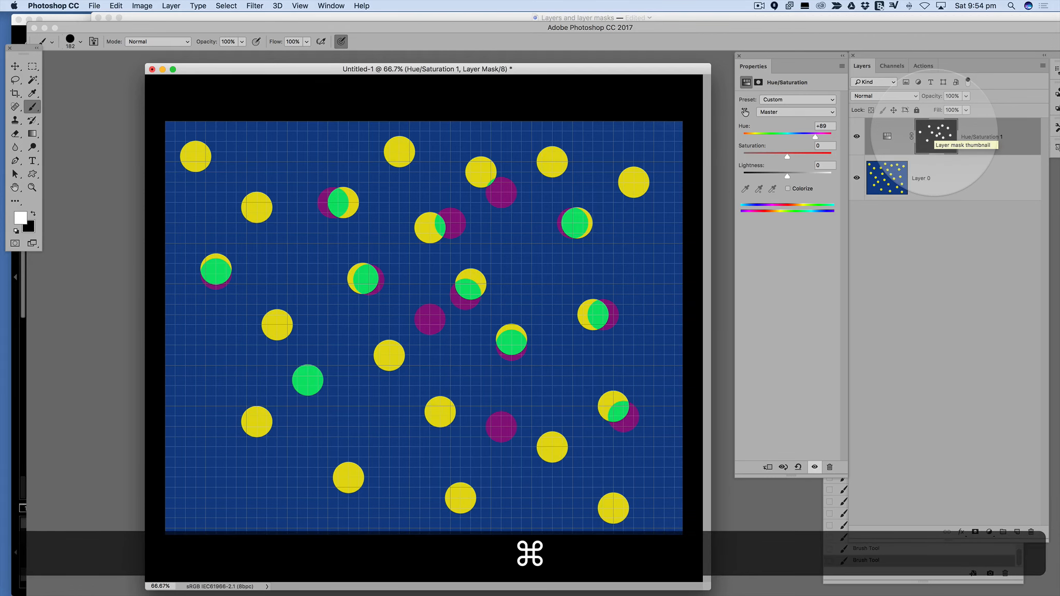
# Step: Invert the Hue/Saturation mask and paint an irregular black patch around the dot at the lower left
pyautogui.press('super+i')
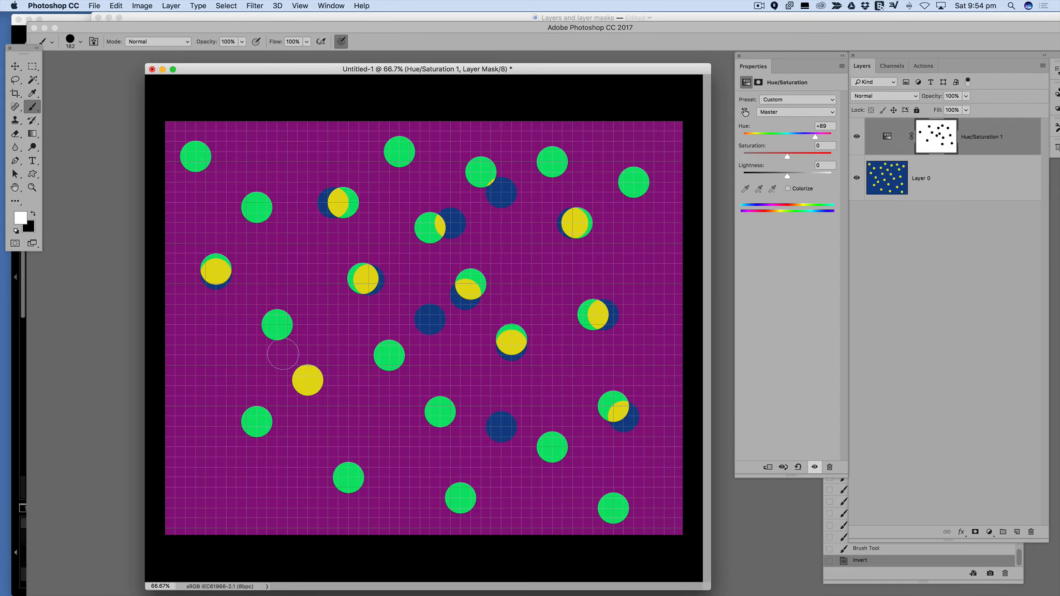
pyautogui.click(32, 213)
pyautogui.click(217, 376)
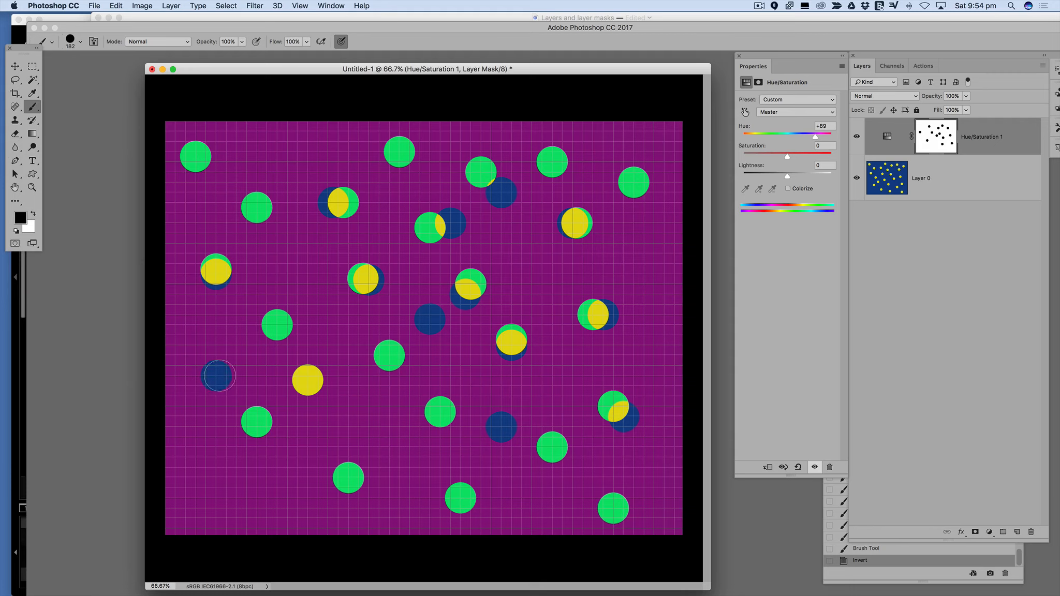
pyautogui.moveTo(220, 376); pyautogui.dragTo(222, 435)
pyautogui.moveTo(232, 396)
pyautogui.mouseDown()
pyautogui.moveTo(231, 378)
pyautogui.moveTo(217, 485)
pyautogui.moveTo(290, 404)
pyautogui.moveTo(232, 399)
pyautogui.mouseUp()
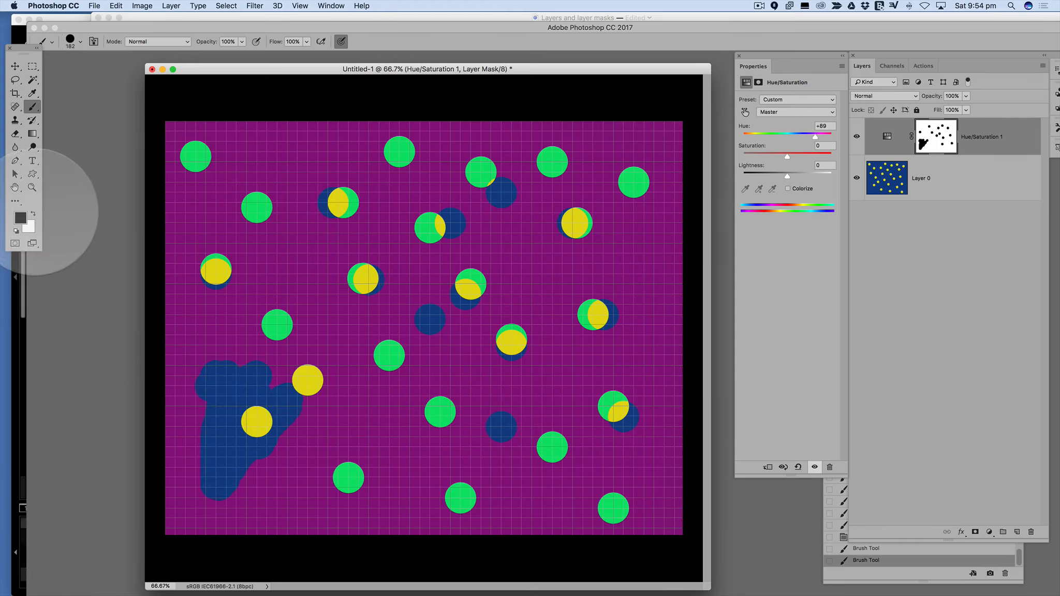
# Step: Switch to white and paint over the lower-left patch and all remaining black spots until the Hue/Saturation mask is fully white
pyautogui.click(33, 213)
pyautogui.moveTo(293, 434)
pyautogui.mouseDown()
pyautogui.moveTo(296, 386)
pyautogui.moveTo(236, 471)
pyautogui.mouseUp()
pyautogui.moveTo(257, 352)
pyautogui.mouseDown()
pyautogui.moveTo(202, 383)
pyautogui.moveTo(186, 417)
pyautogui.moveTo(195, 487)
pyautogui.moveTo(236, 508)
pyautogui.mouseUp()
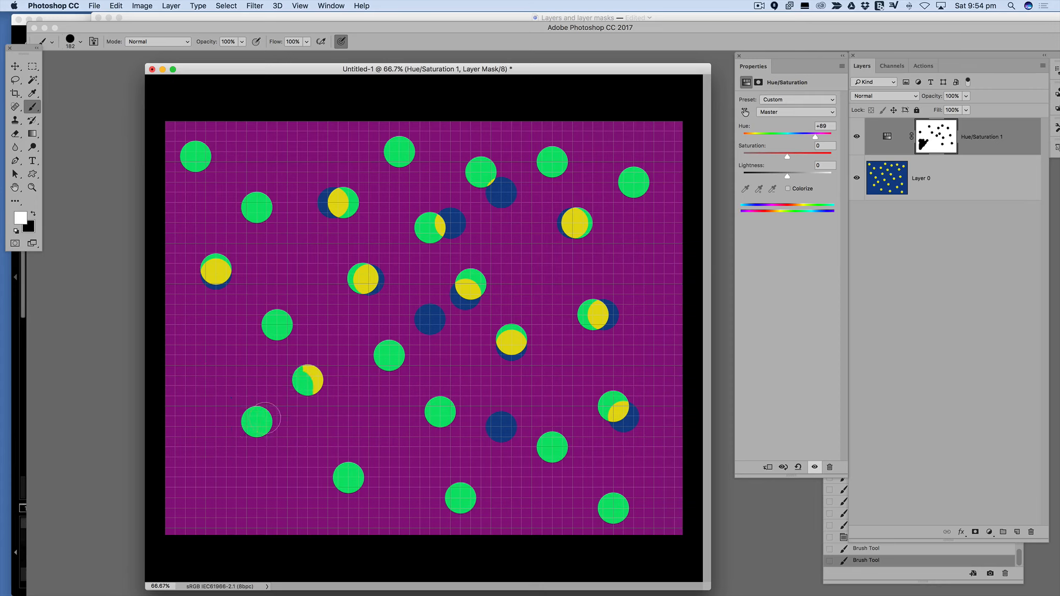
pyautogui.moveTo(297, 400); pyautogui.dragTo(313, 365)
pyautogui.moveTo(363, 282)
pyautogui.mouseDown()
pyautogui.moveTo(392, 212)
pyautogui.moveTo(439, 239)
pyautogui.moveTo(521, 190)
pyautogui.moveTo(321, 205)
pyautogui.moveTo(474, 206)
pyautogui.moveTo(569, 163)
pyautogui.moveTo(569, 257)
pyautogui.moveTo(535, 226)
pyautogui.mouseUp()
pyautogui.moveTo(379, 345)
pyautogui.mouseDown()
pyautogui.moveTo(466, 360)
pyautogui.moveTo(566, 316)
pyautogui.mouseUp()
pyautogui.moveTo(626, 414)
pyautogui.mouseDown()
pyautogui.moveTo(649, 439)
pyautogui.moveTo(472, 399)
pyautogui.moveTo(631, 413)
pyautogui.moveTo(523, 421)
pyautogui.moveTo(566, 423)
pyautogui.moveTo(343, 293)
pyautogui.moveTo(216, 279)
pyautogui.mouseUp()
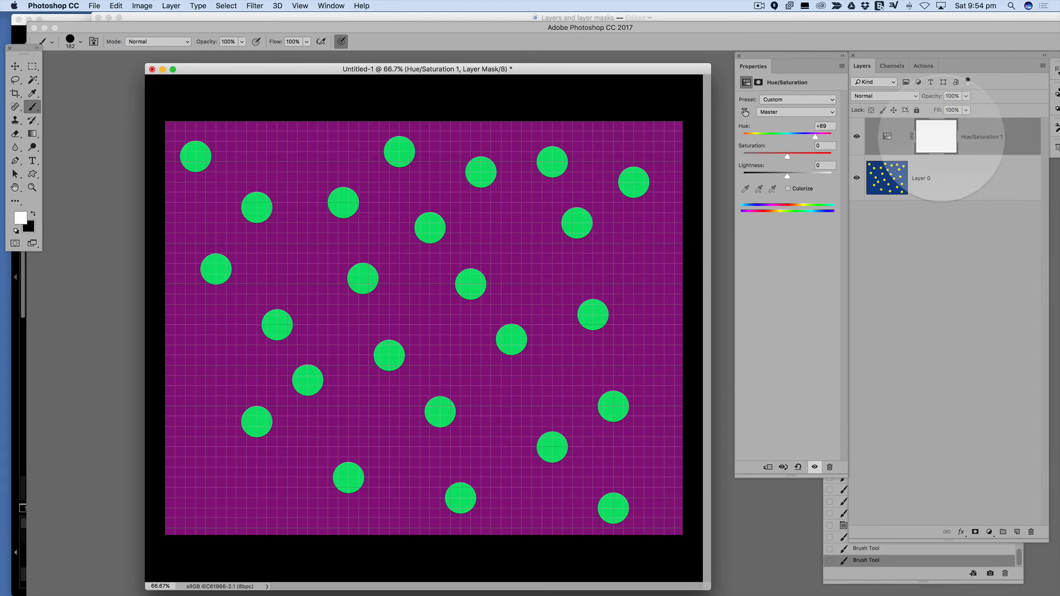
# Step: Invert the fully white Hue/Saturation mask back and forth to switch the hue shift off and on across the image
pyautogui.press('super+i')
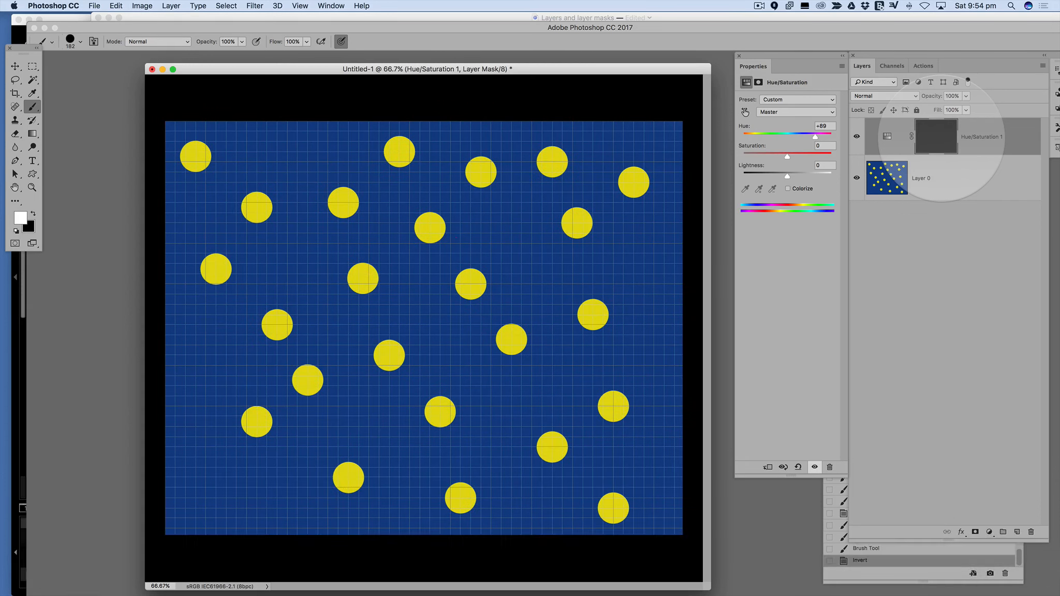
pyautogui.press('super+i')
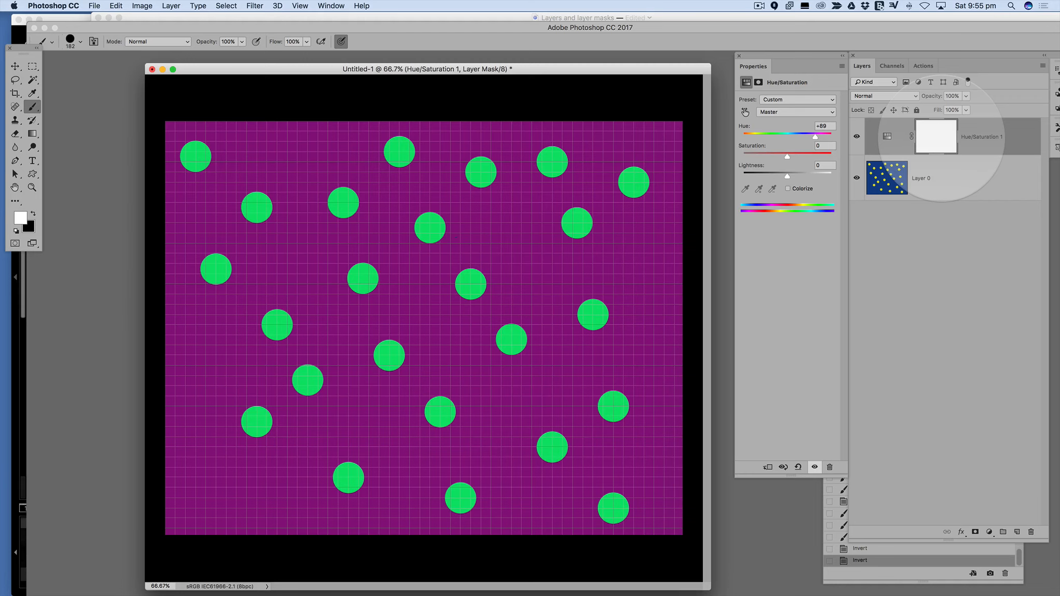
pyautogui.press('super+i')
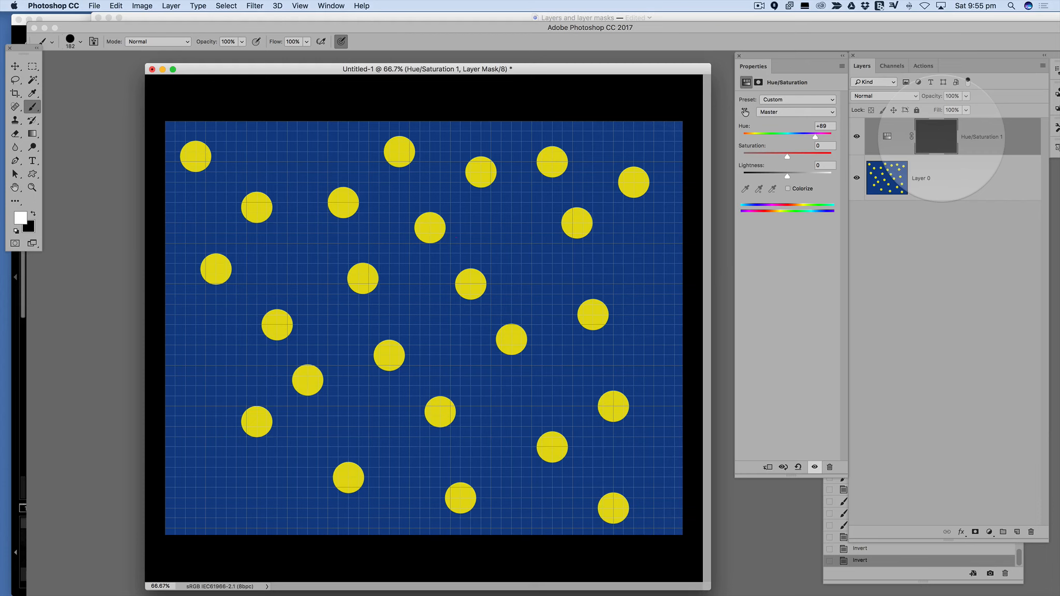
pyautogui.press('super+i')
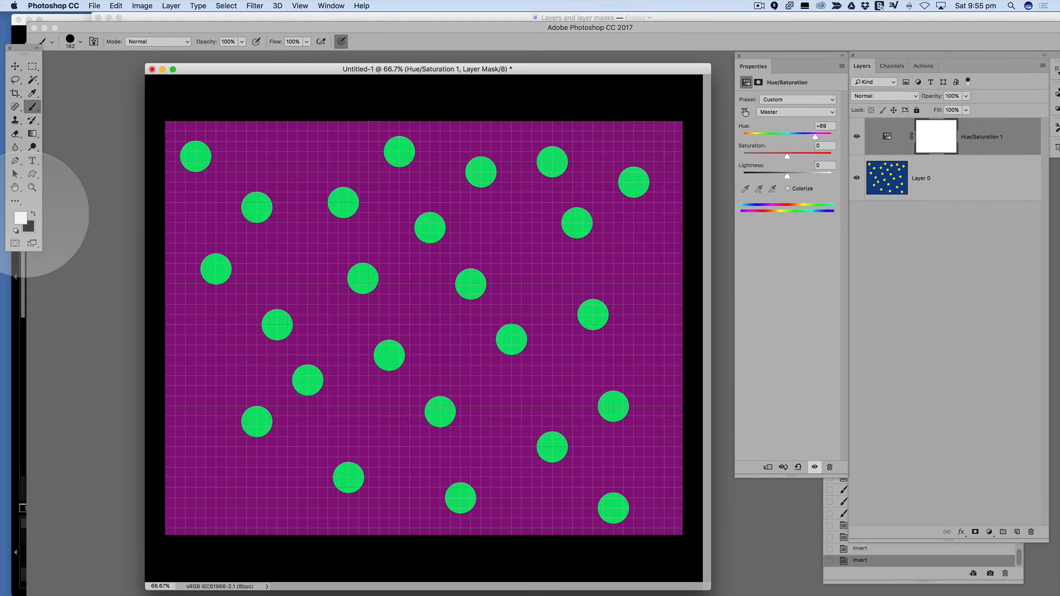
# Step: Switch to black, paint a V-shaped patch over the lower-left dots on the Hue/Saturation mask, and invert the mask
pyautogui.click(33, 213)
pyautogui.moveTo(202, 367)
pyautogui.mouseDown()
pyautogui.moveTo(282, 460)
pyautogui.moveTo(274, 436)
pyautogui.moveTo(229, 342)
pyautogui.moveTo(254, 495)
pyautogui.moveTo(291, 464)
pyautogui.moveTo(308, 357)
pyautogui.mouseUp()
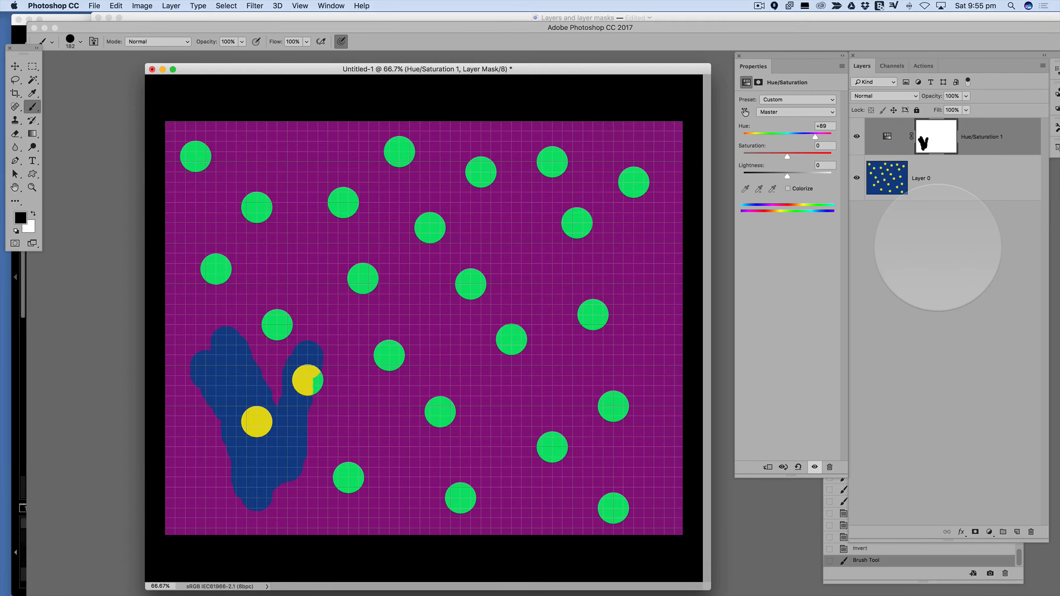
pyautogui.press('super+i')
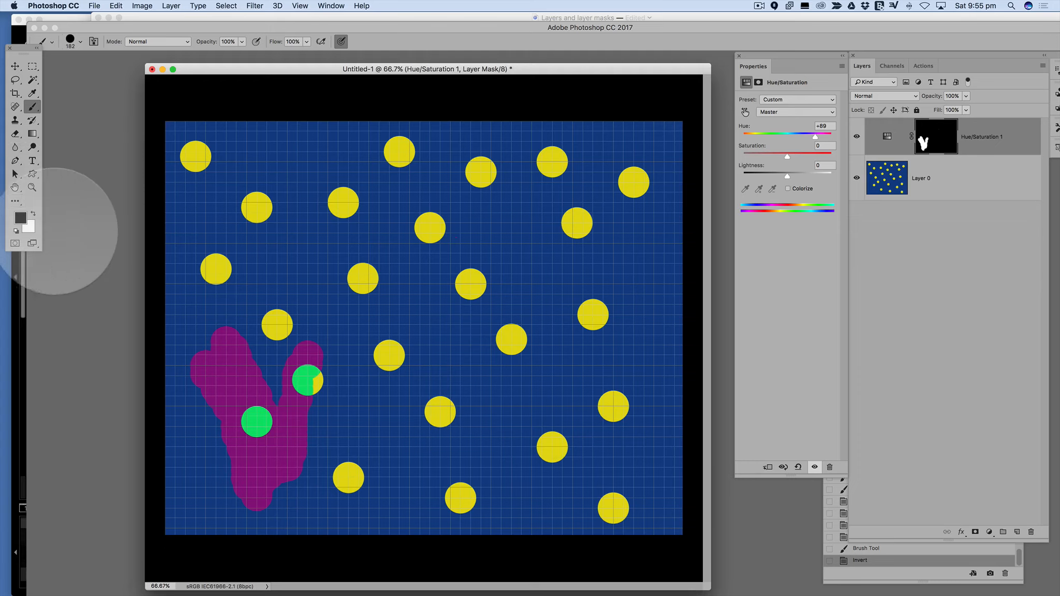
# Step: Switch to white, extend the lower-left patch upward over the neighbouring dots, and invert the Hue/Saturation mask
pyautogui.press('x')
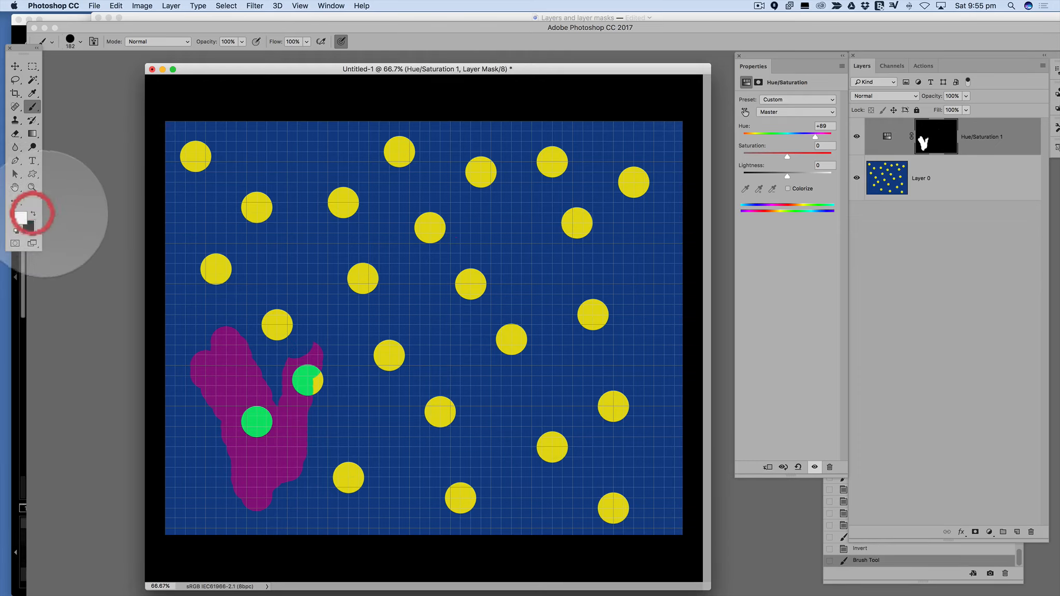
pyautogui.moveTo(313, 273); pyautogui.dragTo(306, 300)
pyautogui.moveTo(311, 244)
pyautogui.mouseDown()
pyautogui.moveTo(303, 310)
pyautogui.moveTo(265, 319)
pyautogui.moveTo(311, 353)
pyautogui.moveTo(290, 387)
pyautogui.moveTo(262, 376)
pyautogui.moveTo(305, 396)
pyautogui.mouseUp()
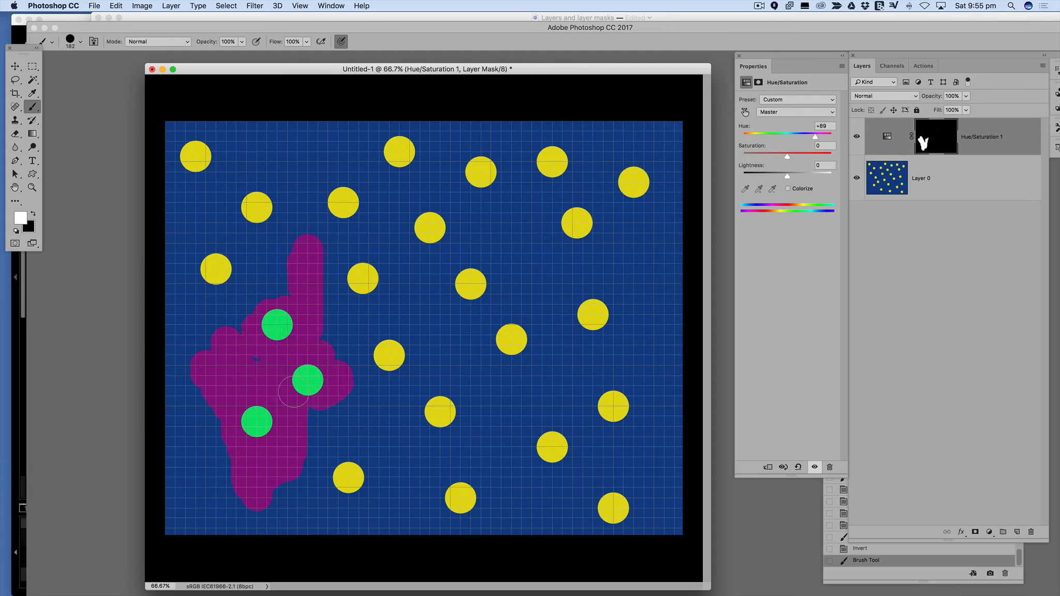
pyautogui.moveTo(293, 341)
pyautogui.mouseDown()
pyautogui.moveTo(333, 341)
pyautogui.moveTo(328, 395)
pyautogui.moveTo(344, 391)
pyautogui.moveTo(376, 310)
pyautogui.moveTo(331, 311)
pyautogui.moveTo(395, 283)
pyautogui.moveTo(337, 261)
pyautogui.mouseUp()
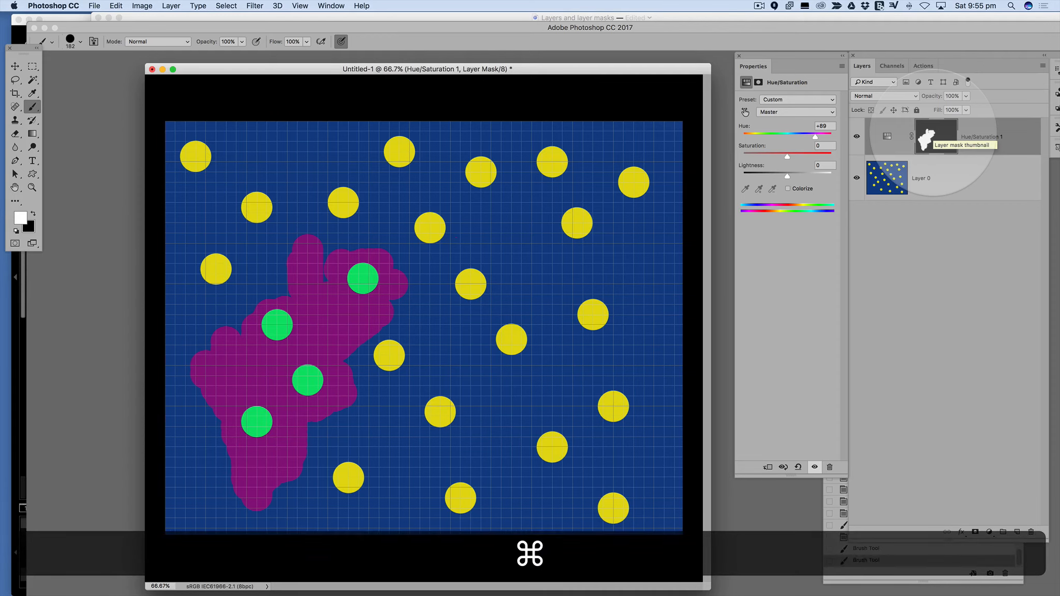
pyautogui.press('super+i')
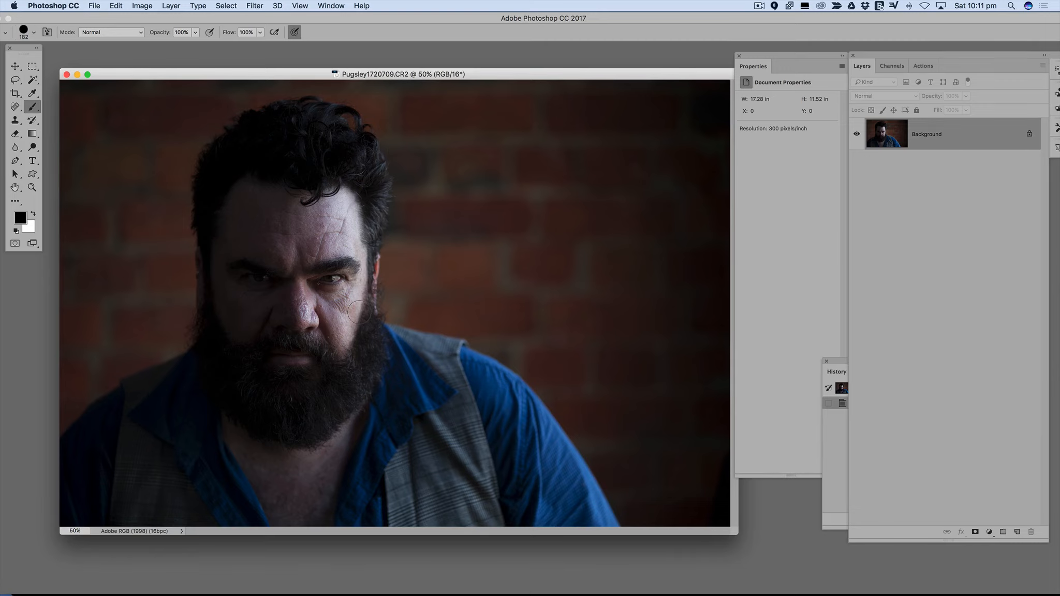
# Step: Try brightening the portrait with a direct Brightness/Contrast adjustment at a brightness of 77, and discard the adjustment
pyautogui.moveTo(272, 74); pyautogui.dragTo(275, 63)
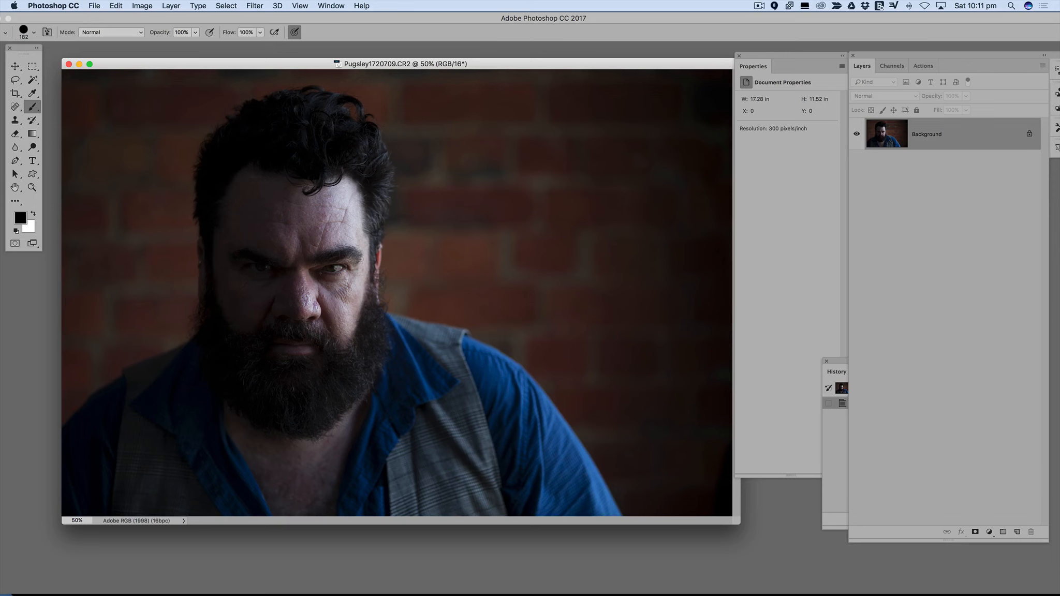
pyautogui.click(141, 6)
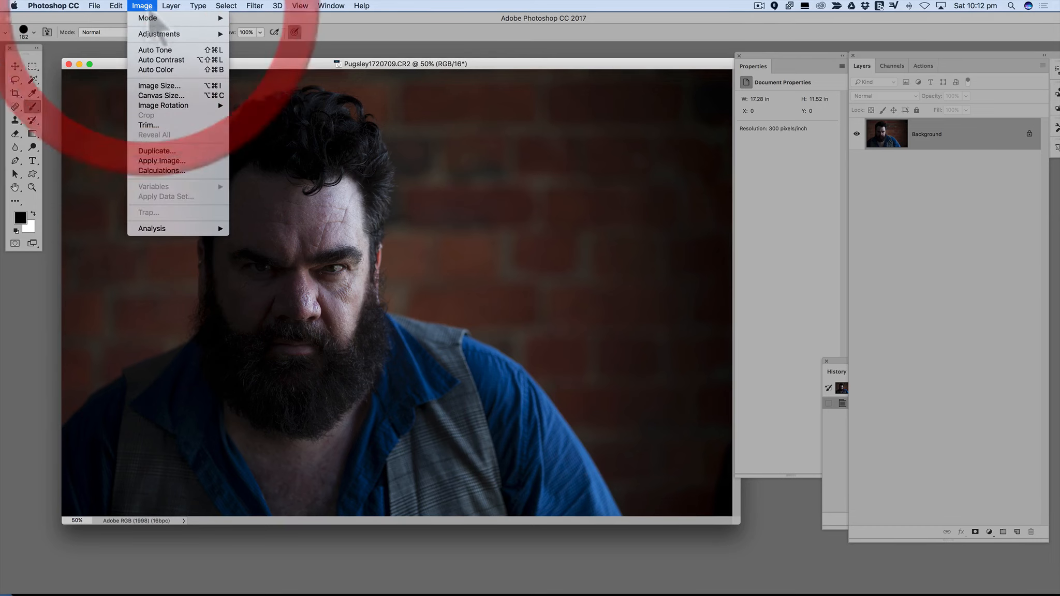
pyautogui.moveTo(158, 35)
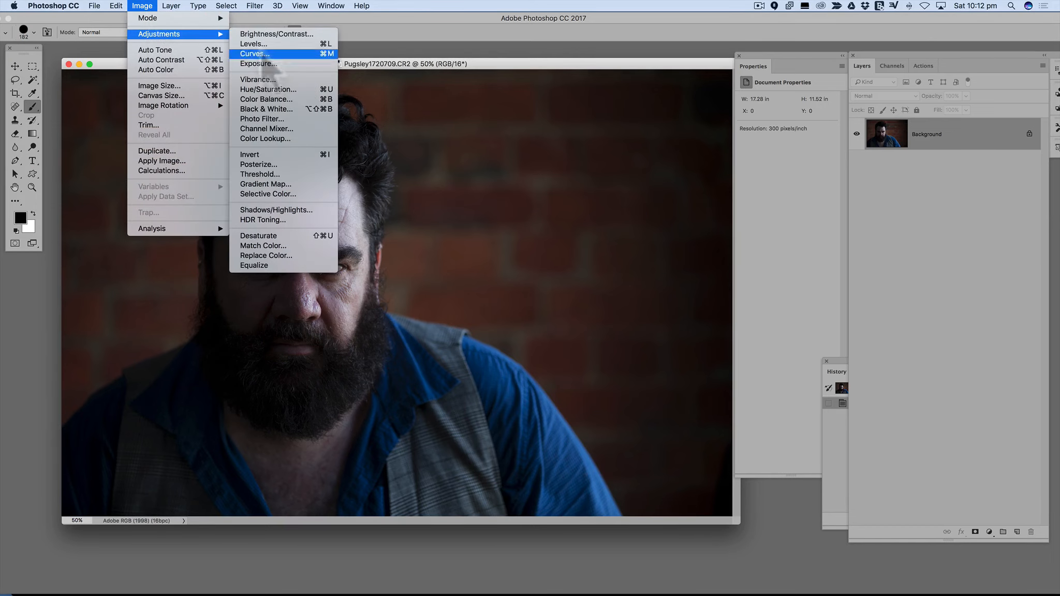
pyautogui.click(266, 34)
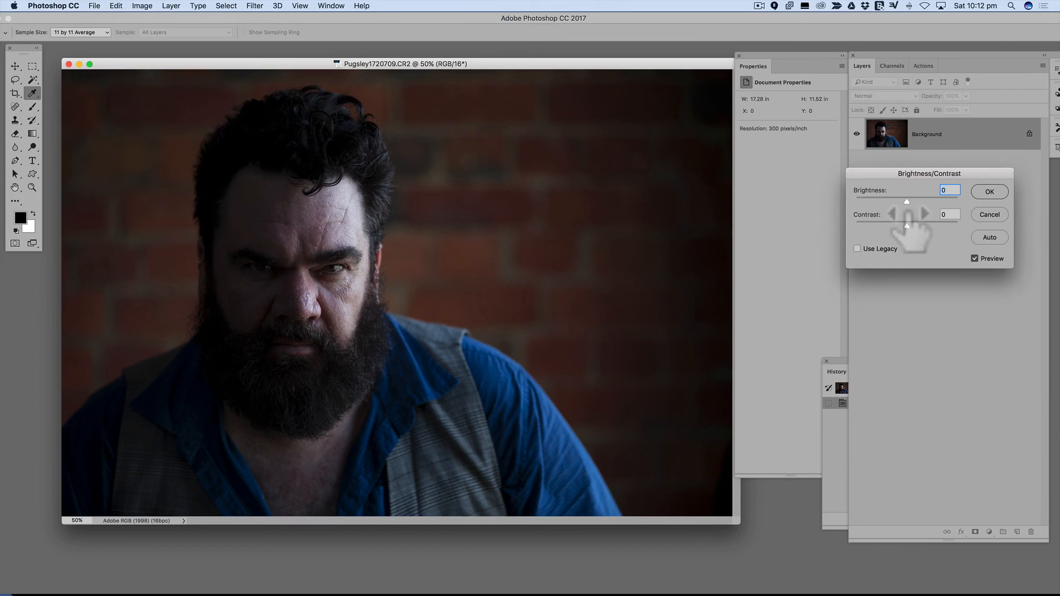
pyautogui.moveTo(907, 202)
pyautogui.mouseDown()
pyautogui.moveTo(948, 204)
pyautogui.moveTo(918, 201)
pyautogui.moveTo(934, 202)
pyautogui.mouseUp()
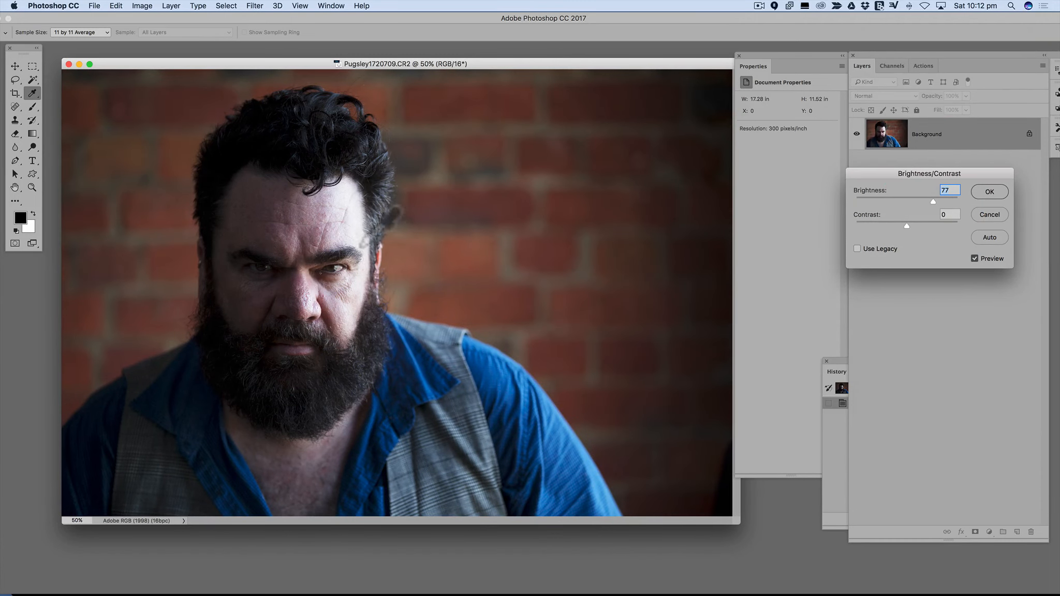
pyautogui.moveTo(934, 202); pyautogui.dragTo(914, 202)
pyautogui.click(988, 215)
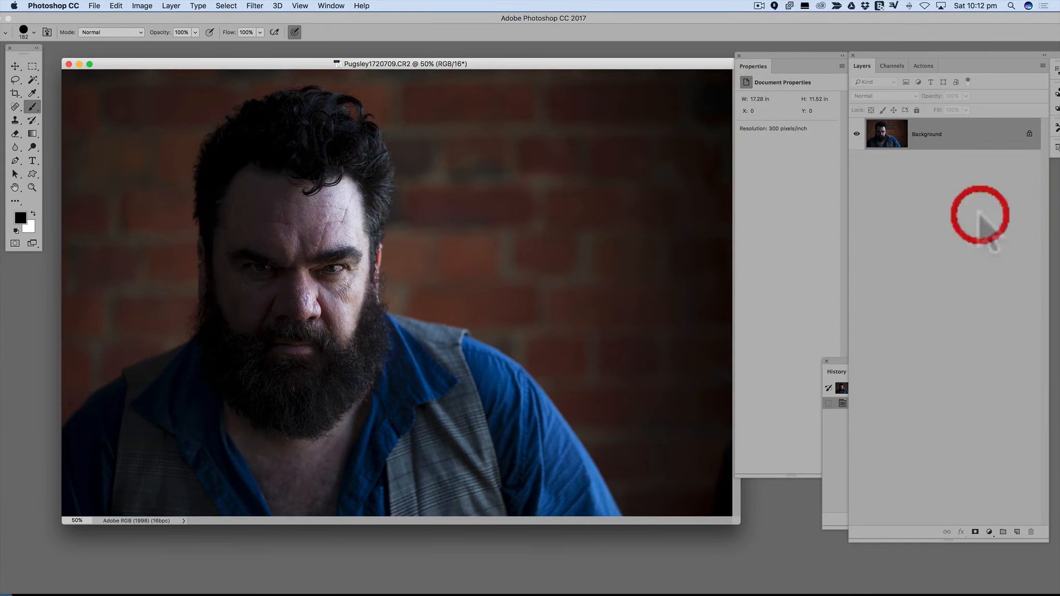
# Step: Dodge the shadows over the man's face, beard and hair directly on the Background layer at 100% exposure
pyautogui.click(33, 147)
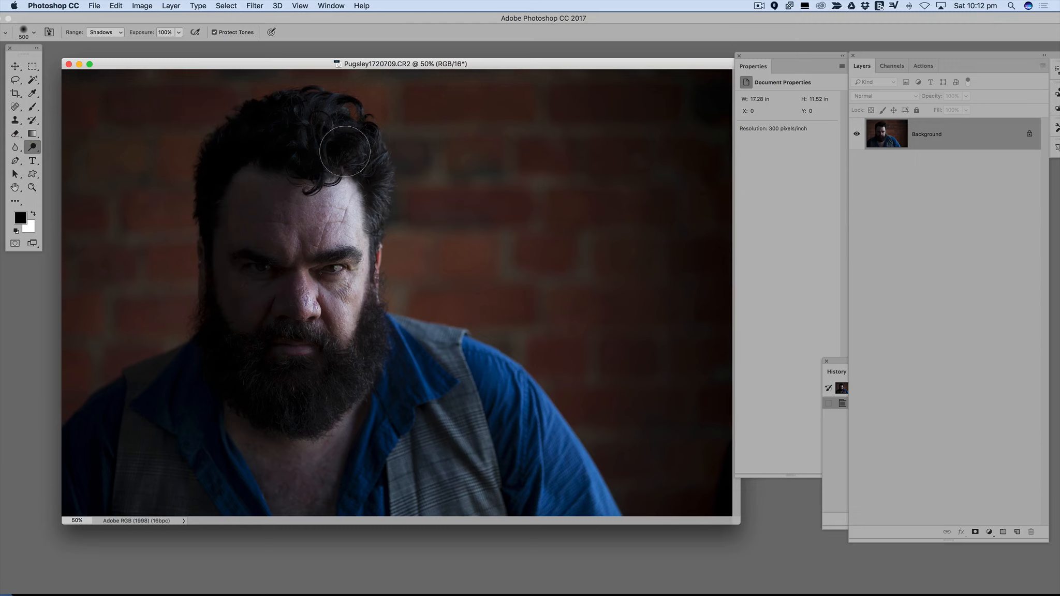
pyautogui.moveTo(288, 190); pyautogui.dragTo(277, 293)
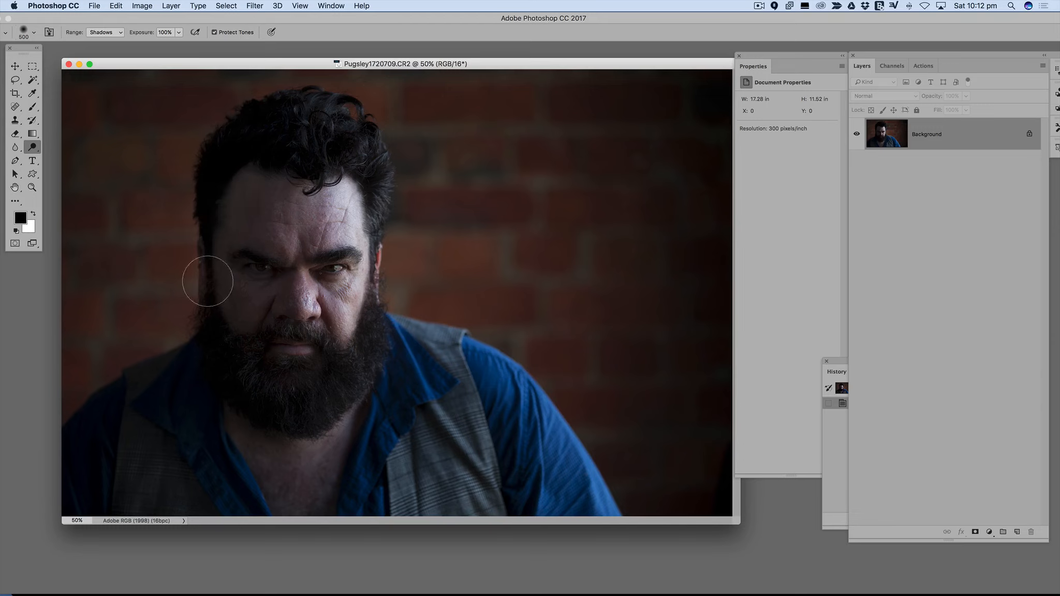
pyautogui.moveTo(244, 435)
pyautogui.mouseDown()
pyautogui.moveTo(343, 374)
pyautogui.moveTo(338, 389)
pyautogui.mouseUp()
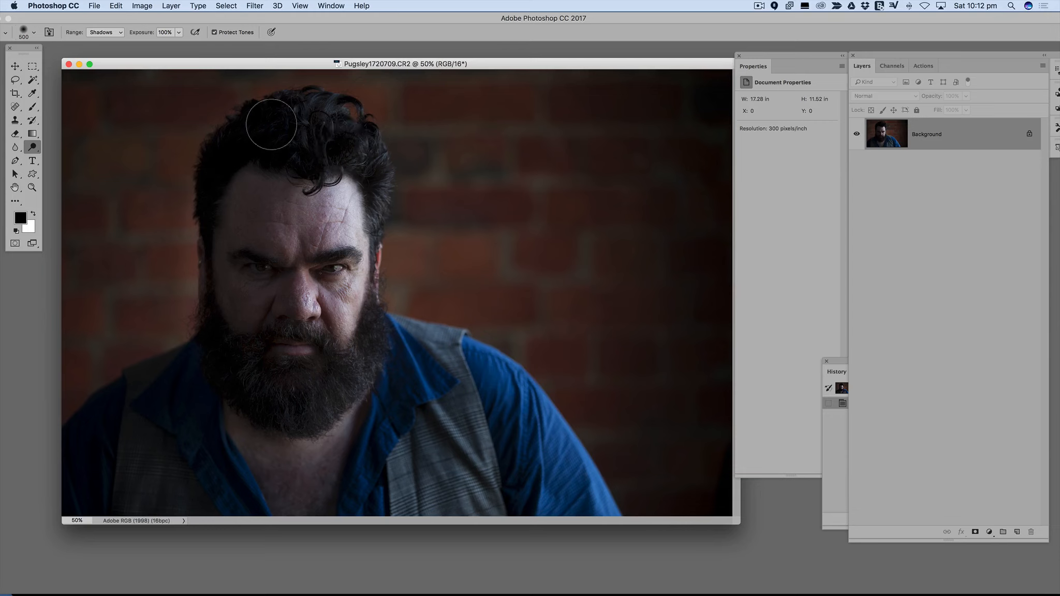
pyautogui.moveTo(231, 161); pyautogui.dragTo(375, 201)
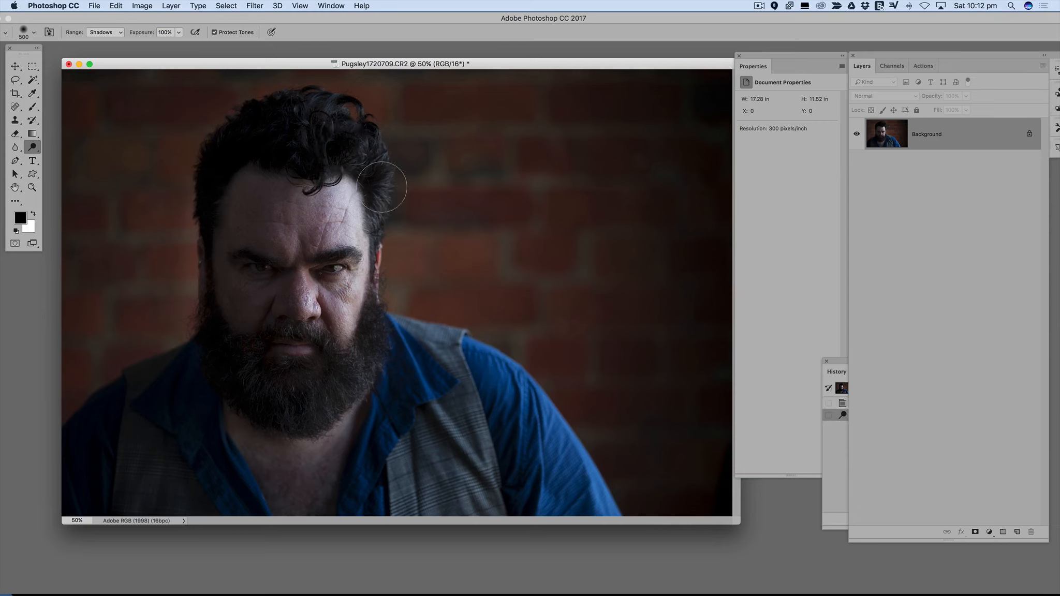
# Step: Revert the portrait to its opening snapshot in the history and move the History panel clear of the Layers panel
pyautogui.click(841, 466)
pyautogui.click(878, 389)
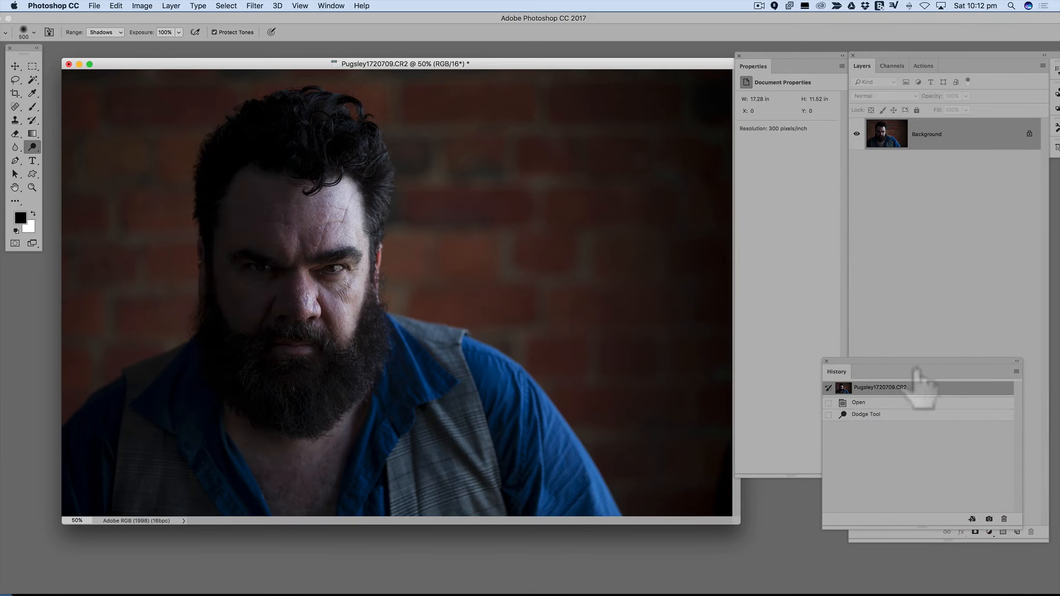
pyautogui.moveTo(905, 358); pyautogui.dragTo(765, 234)
# Step: Try brightening the Background layer with a direct Curves adjustment, raising input 94 to output 121, and discard it
pyautogui.click(142, 5)
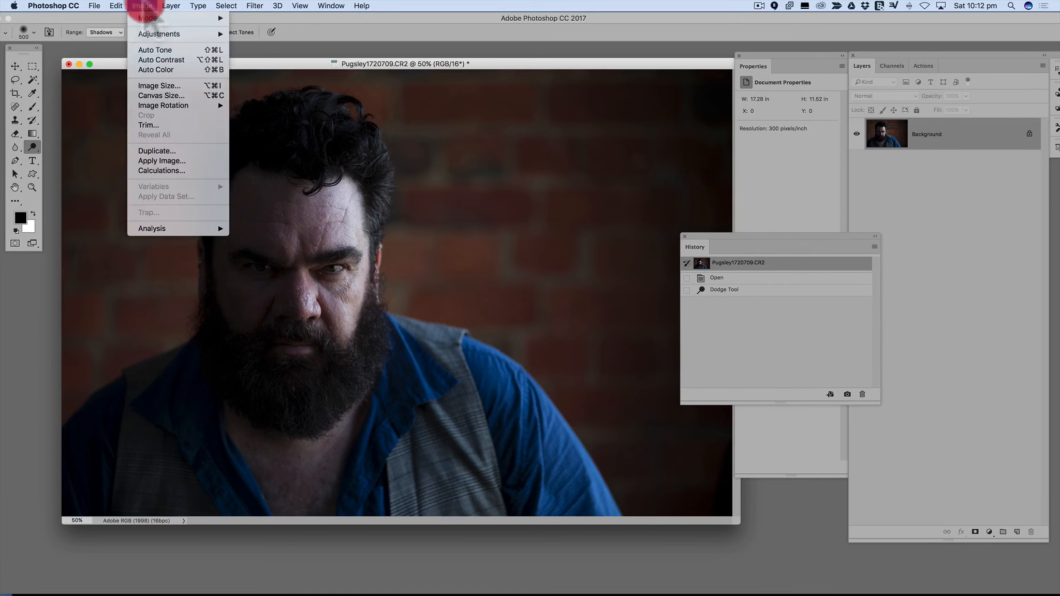
pyautogui.moveTo(156, 33)
pyautogui.click(259, 53)
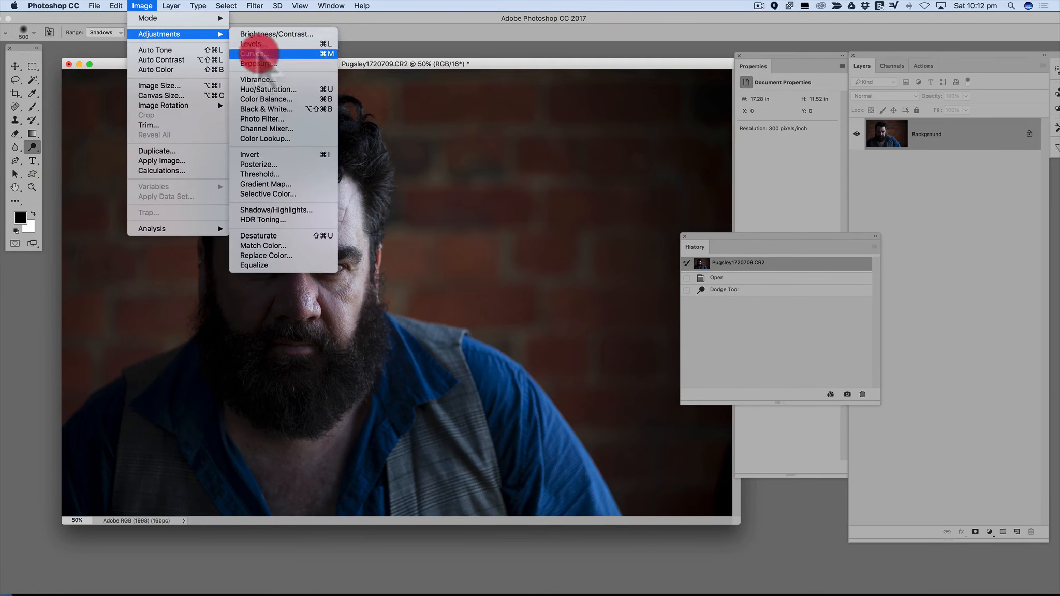
pyautogui.moveTo(819, 239)
pyautogui.mouseDown()
pyautogui.moveTo(794, 203)
pyautogui.moveTo(802, 220)
pyautogui.moveTo(782, 216)
pyautogui.moveTo(802, 243)
pyautogui.mouseUp()
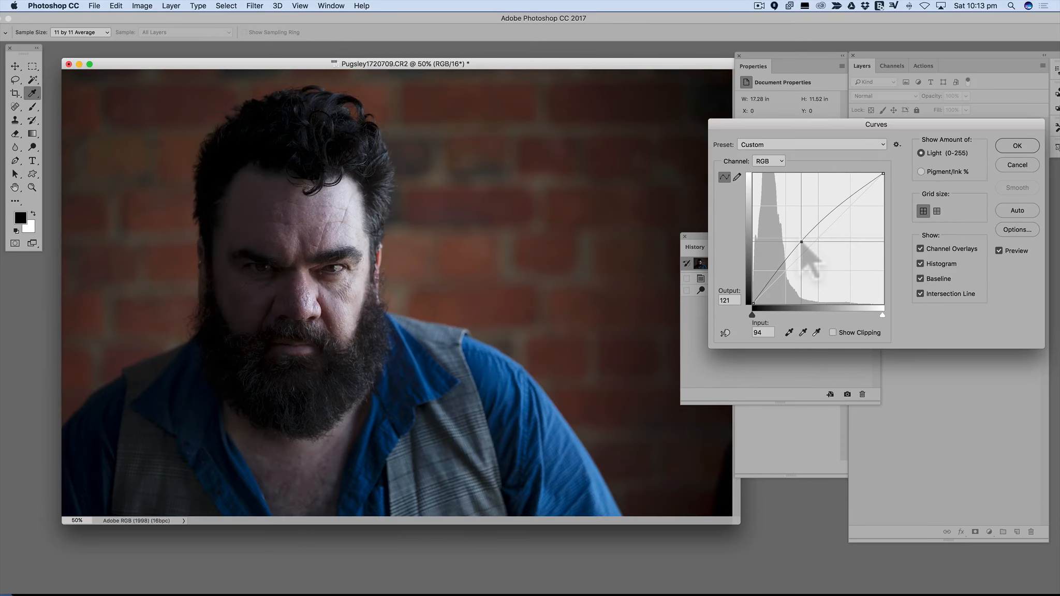
pyautogui.click(1016, 165)
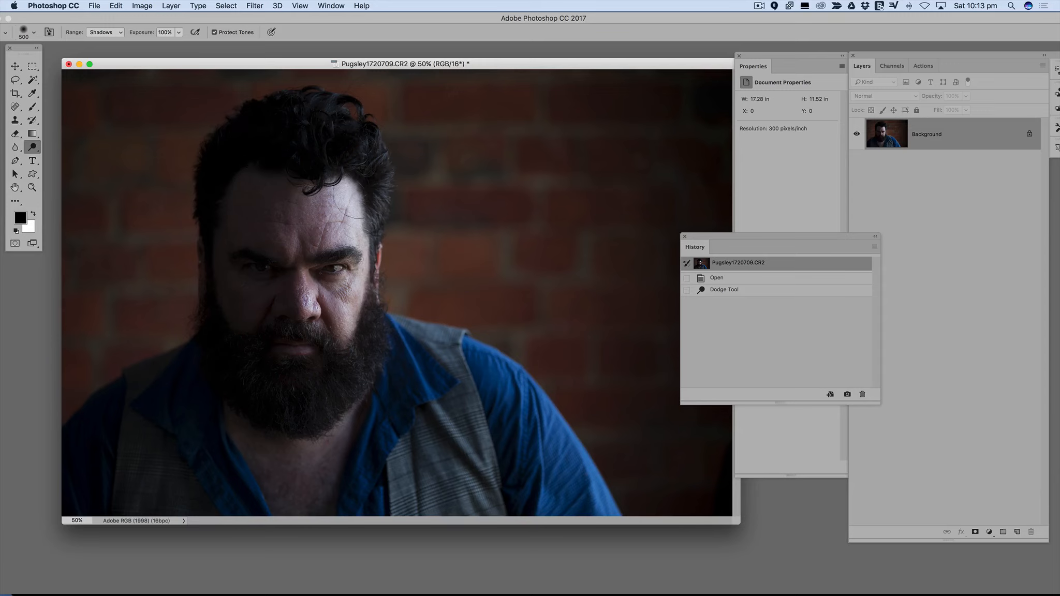
# Step: Add a Curves adjustment layer above the Background and raise its RGB curve from input 74 to output 146
pyautogui.click(946, 253)
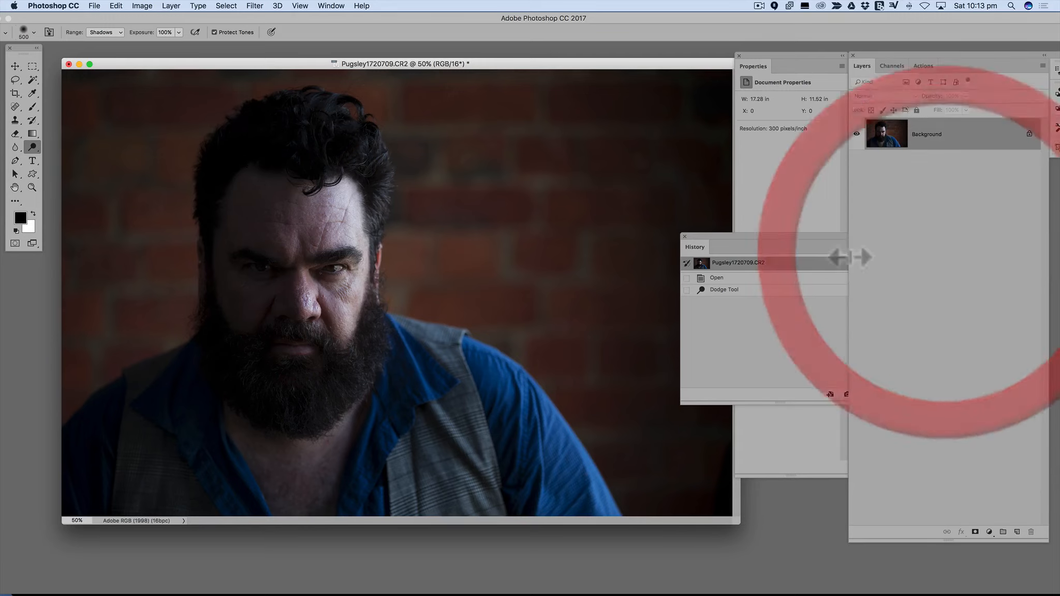
pyautogui.click(990, 531)
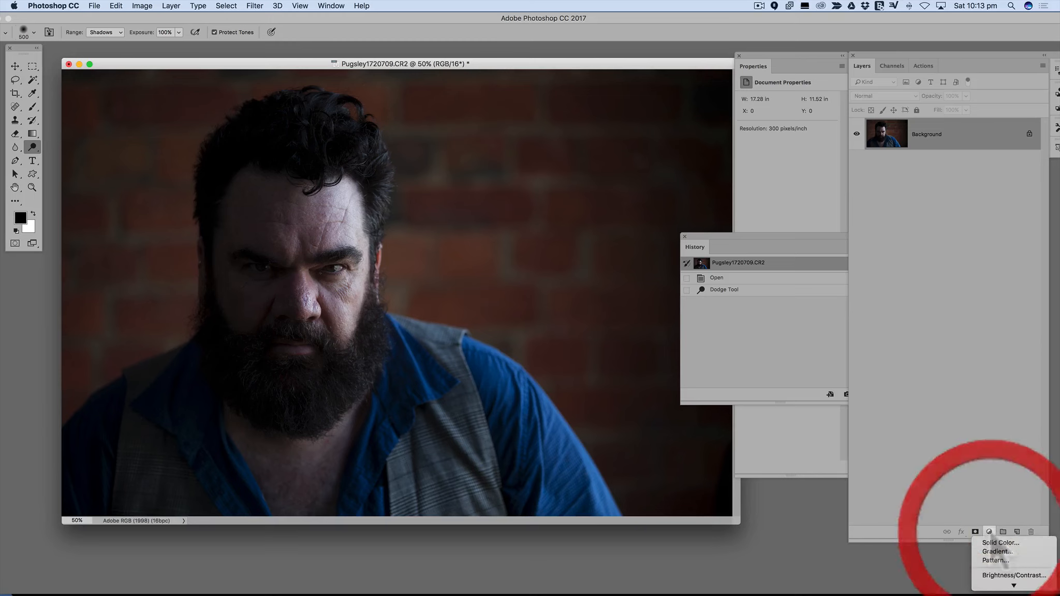
pyautogui.click(996, 461)
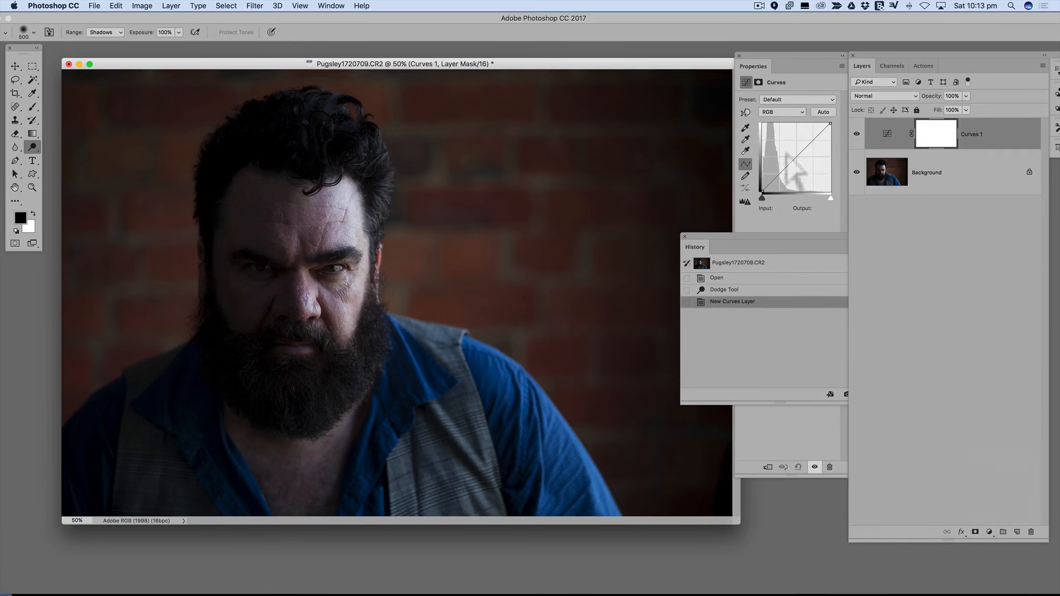
pyautogui.moveTo(795, 159); pyautogui.dragTo(788, 149)
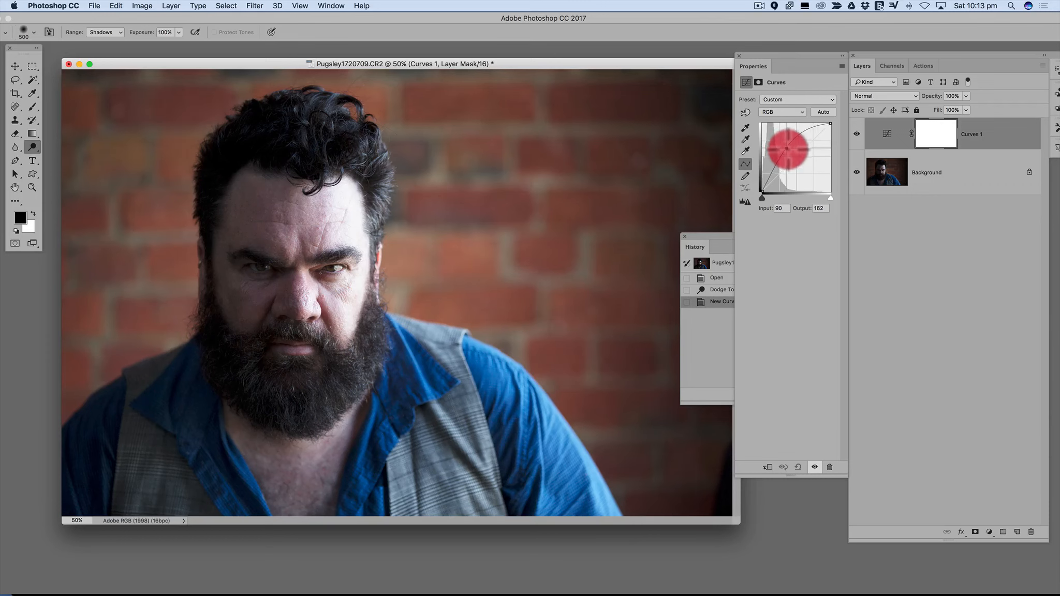
pyautogui.moveTo(788, 149)
pyautogui.mouseDown()
pyautogui.moveTo(780, 139)
pyautogui.moveTo(783, 154)
pyautogui.mouseUp()
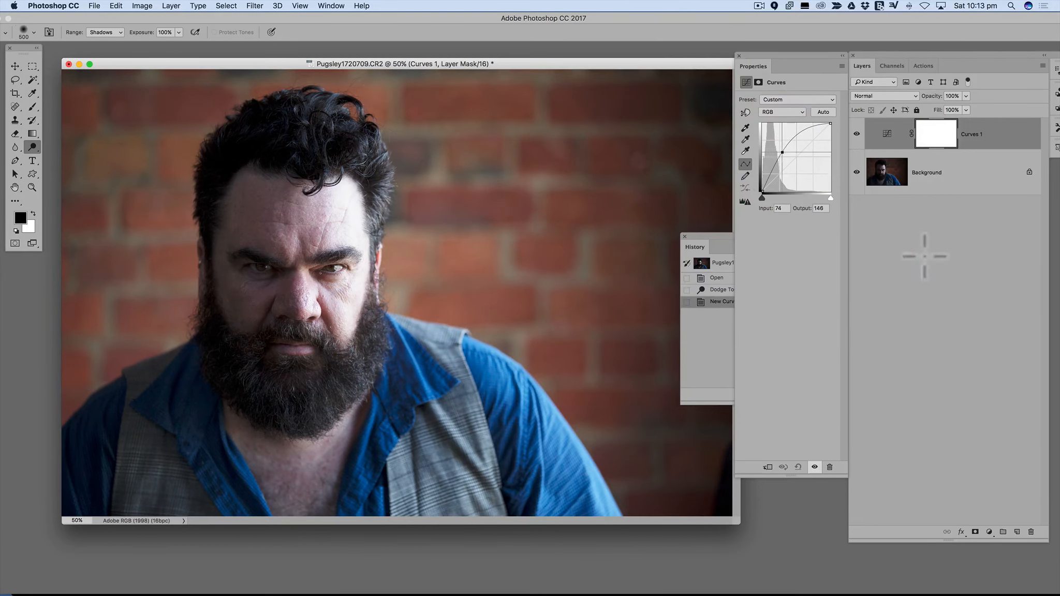
pyautogui.click(923, 263)
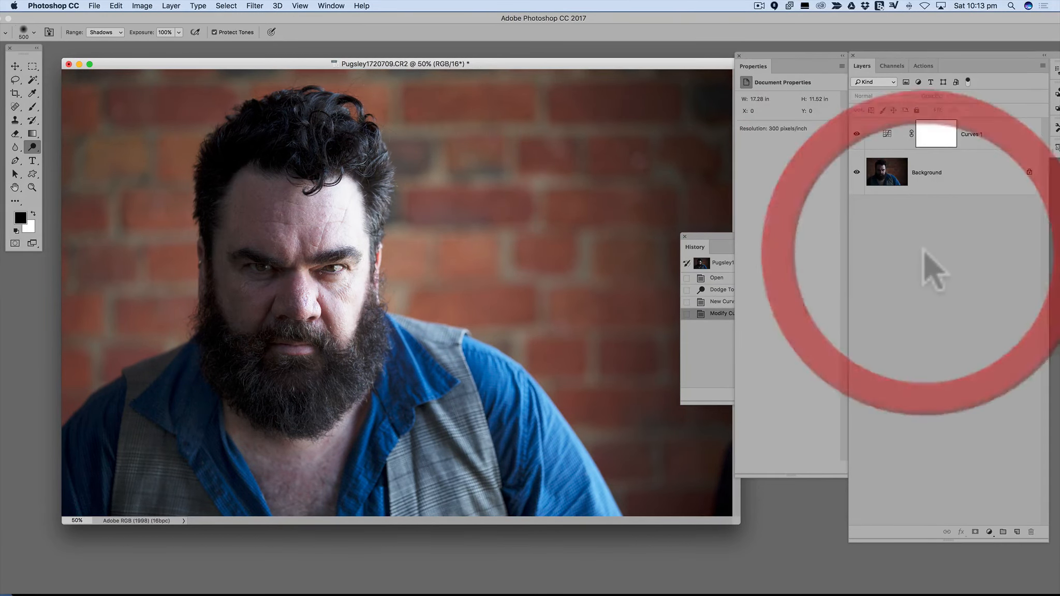
# Step: Target the Curves 1 layer mask and set up the Brush tool with 0% hardness, 1040 px size and 11% flow
pyautogui.click(982, 139)
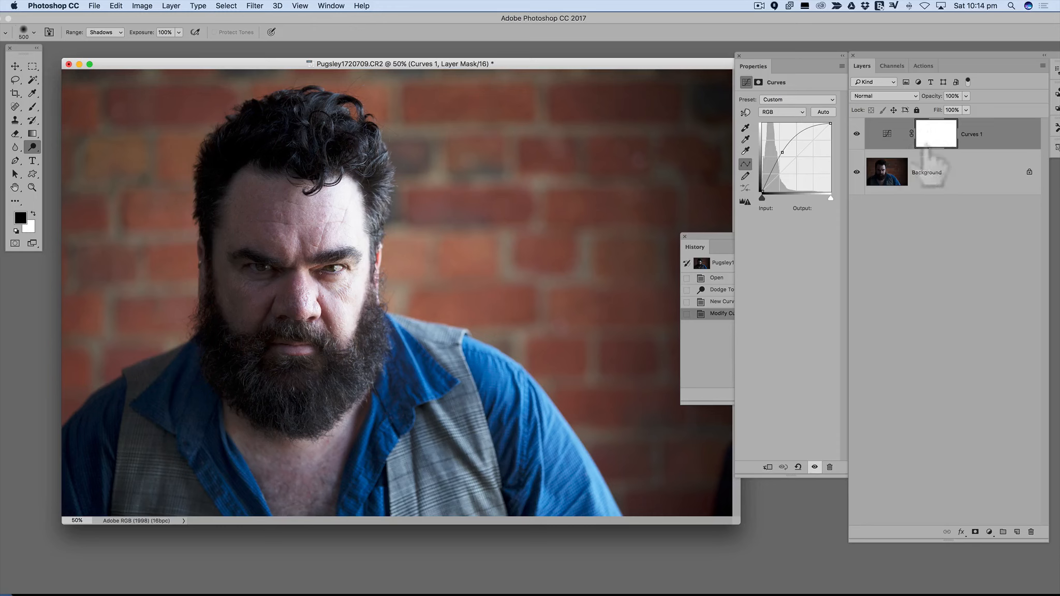
pyautogui.click(33, 107)
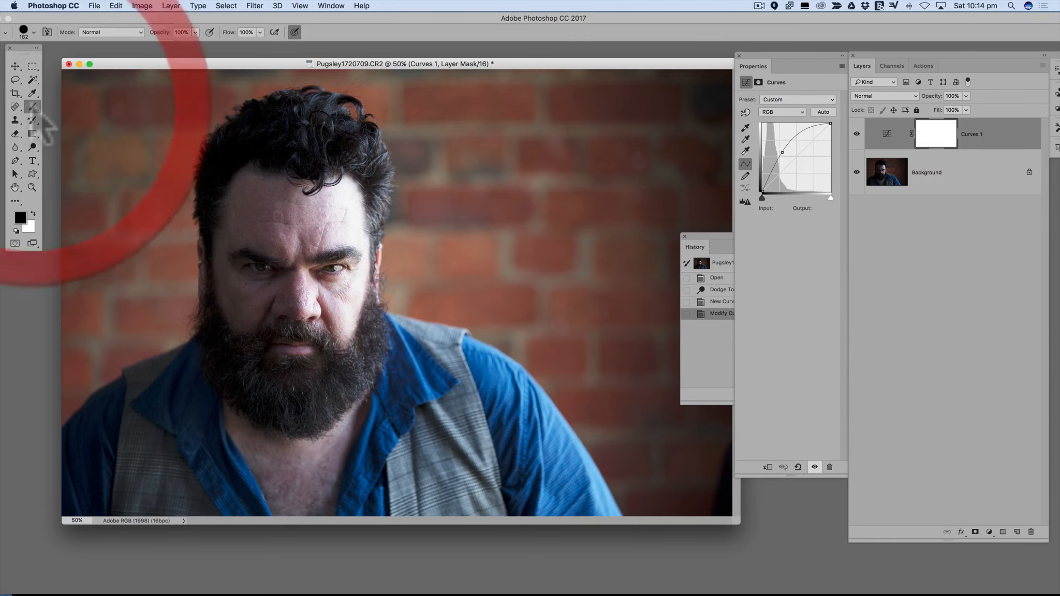
pyautogui.click(34, 32)
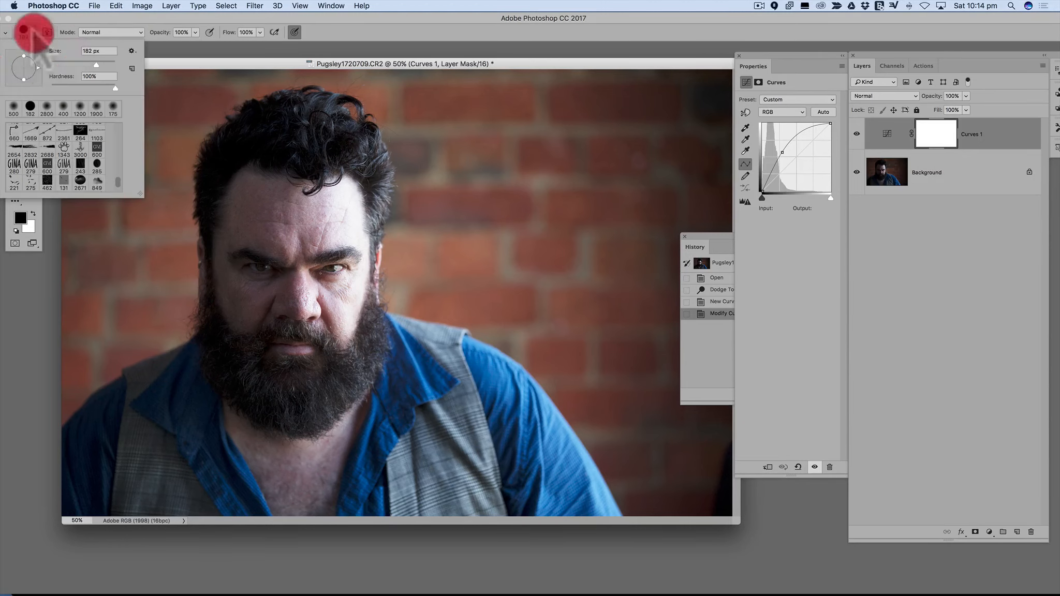
pyautogui.click(114, 86)
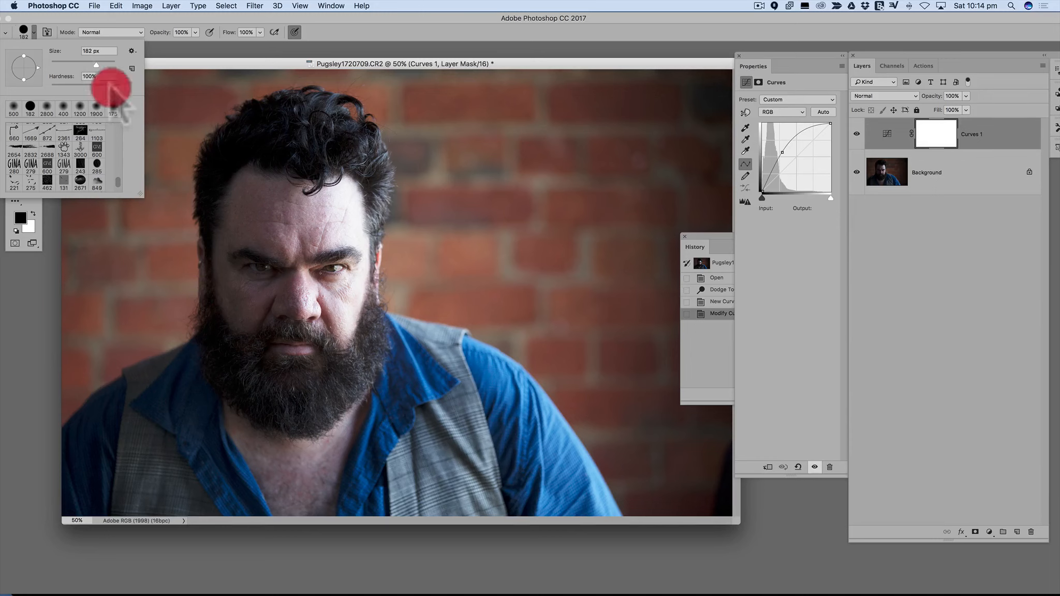
pyautogui.moveTo(112, 87); pyautogui.dragTo(16, 88)
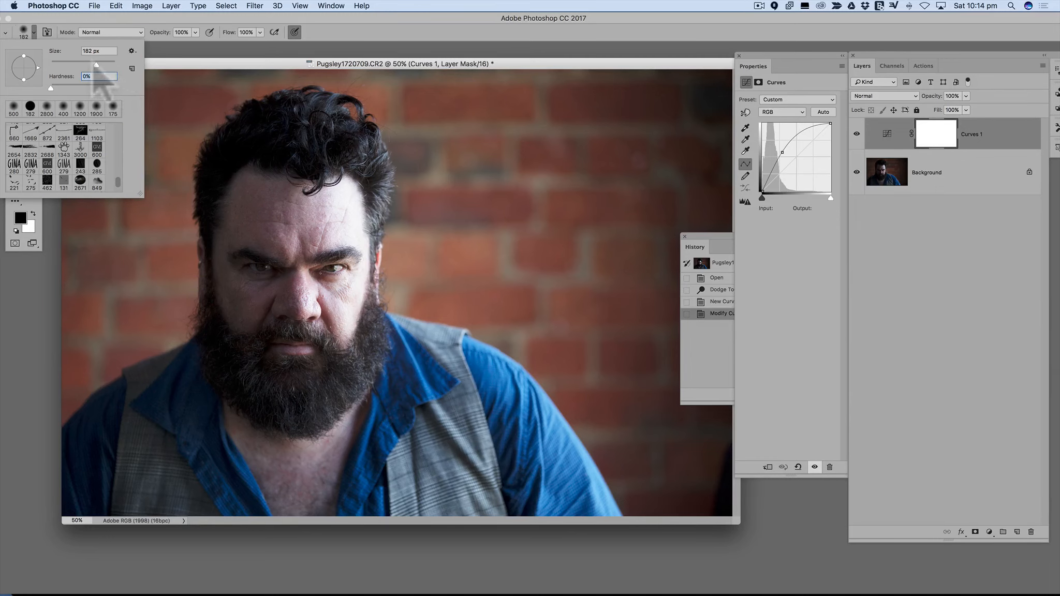
pyautogui.moveTo(96, 64); pyautogui.dragTo(110, 64)
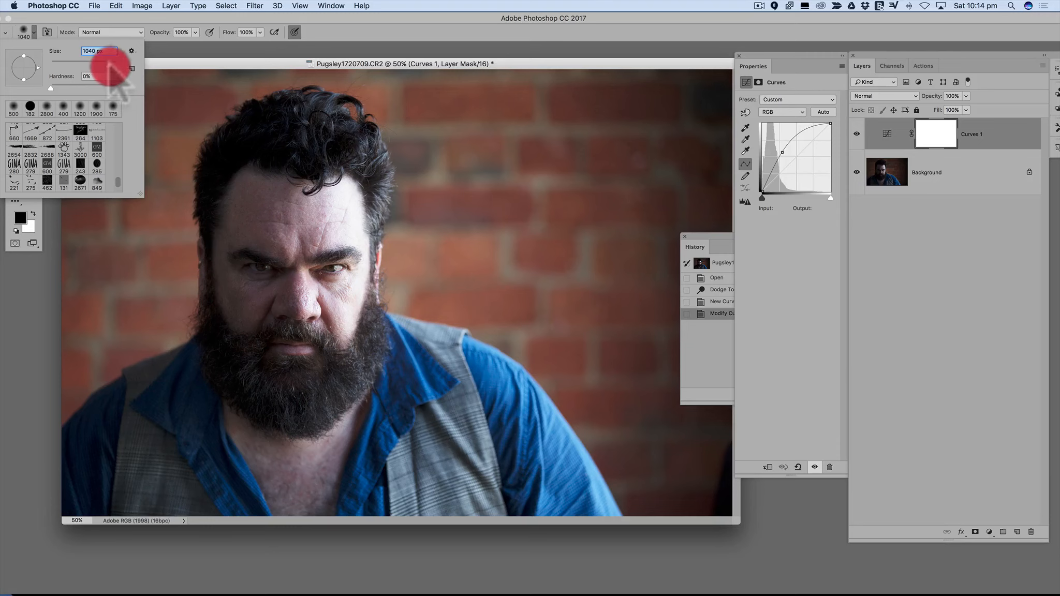
pyautogui.click(232, 39)
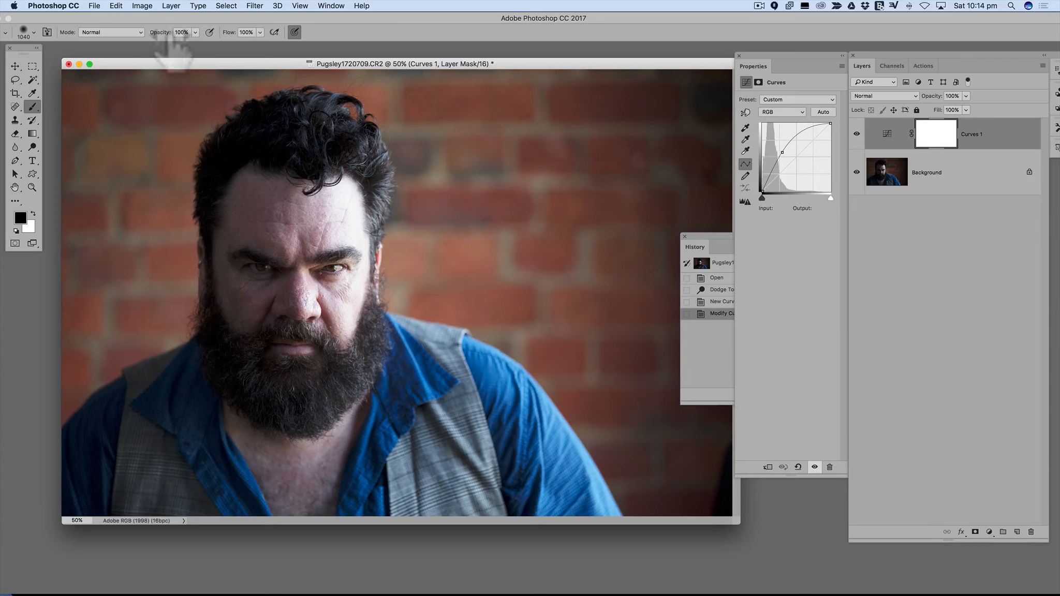
pyautogui.click(260, 33)
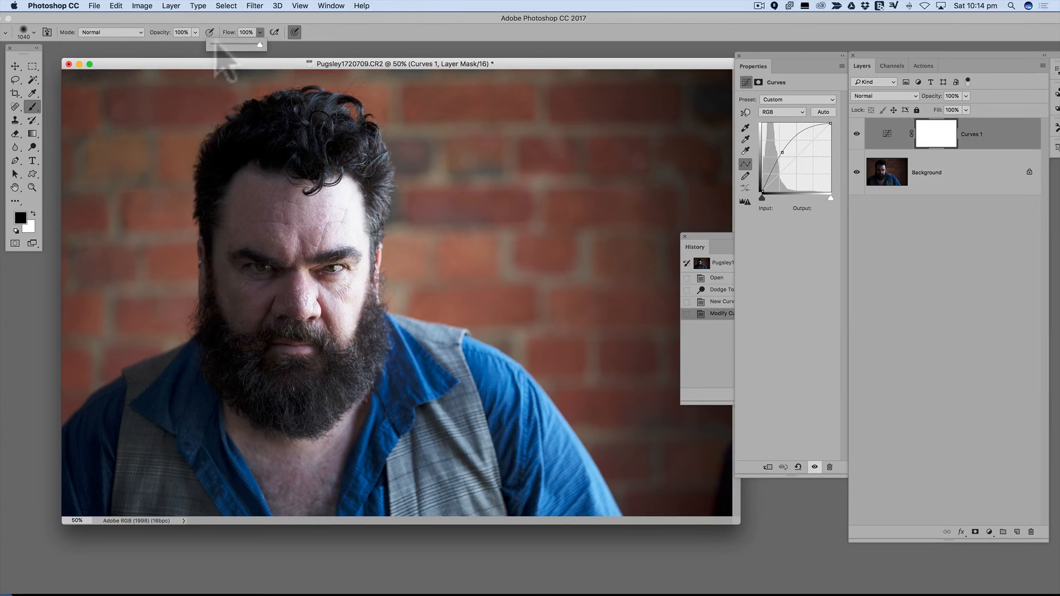
pyautogui.click(216, 44)
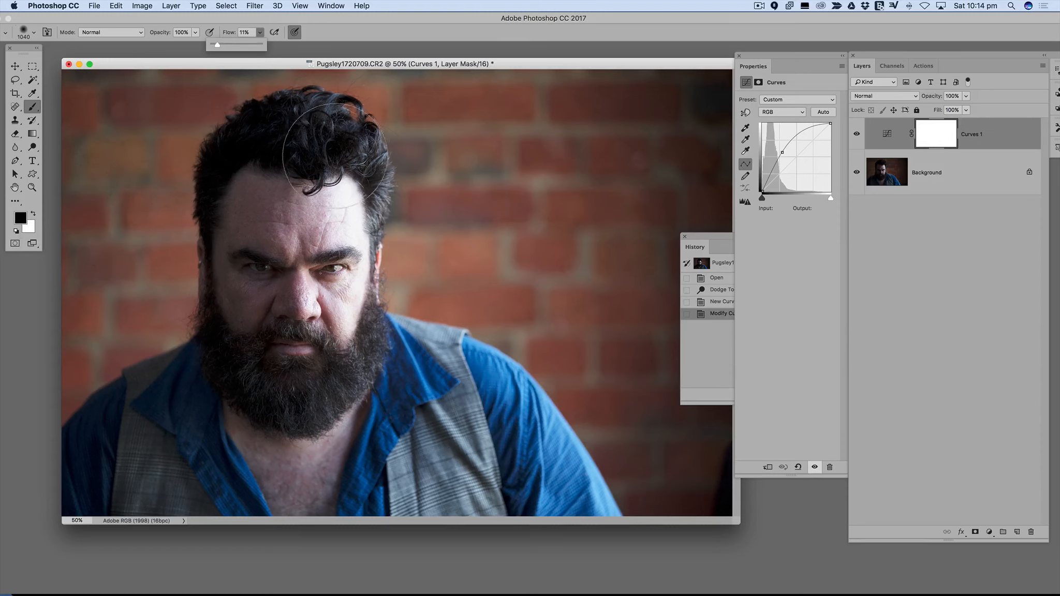
# Step: Paint black on the Curves mask over the man's hair, face and beard and the surrounding brick wall
pyautogui.moveTo(336, 162)
pyautogui.mouseDown()
pyautogui.moveTo(357, 213)
pyautogui.moveTo(334, 378)
pyautogui.moveTo(333, 171)
pyautogui.moveTo(332, 218)
pyautogui.moveTo(354, 251)
pyautogui.moveTo(394, 243)
pyautogui.moveTo(399, 129)
pyautogui.moveTo(679, 119)
pyautogui.moveTo(513, 272)
pyautogui.moveTo(651, 521)
pyautogui.moveTo(477, 469)
pyautogui.moveTo(414, 414)
pyautogui.moveTo(305, 435)
pyautogui.moveTo(227, 399)
pyautogui.moveTo(228, 481)
pyautogui.moveTo(383, 404)
pyautogui.moveTo(396, 269)
pyautogui.moveTo(343, 315)
pyautogui.moveTo(332, 186)
pyautogui.moveTo(346, 140)
pyautogui.moveTo(373, 228)
pyautogui.mouseUp()
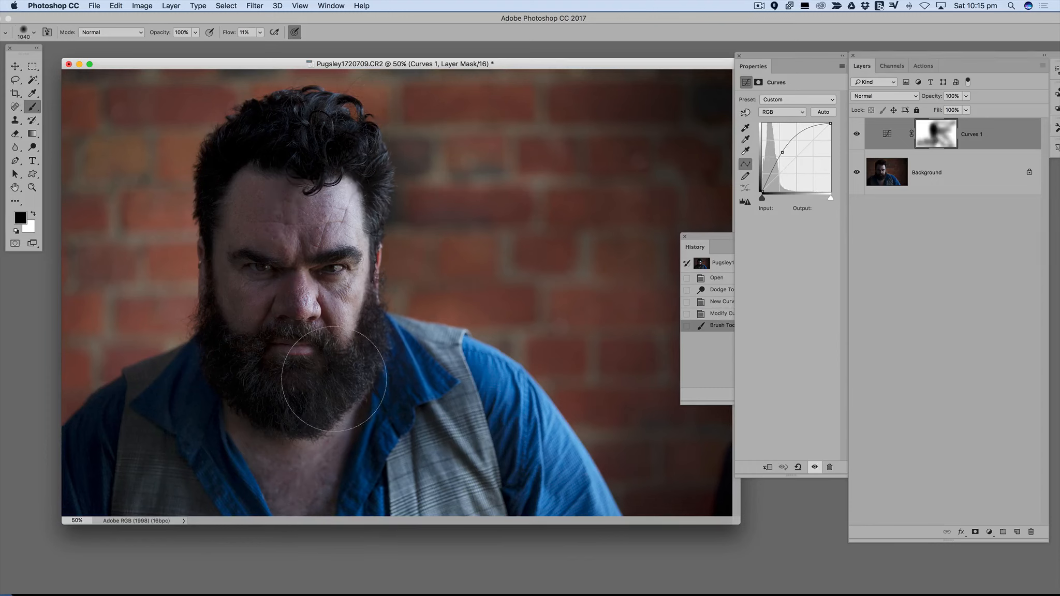
pyautogui.click(175, 109)
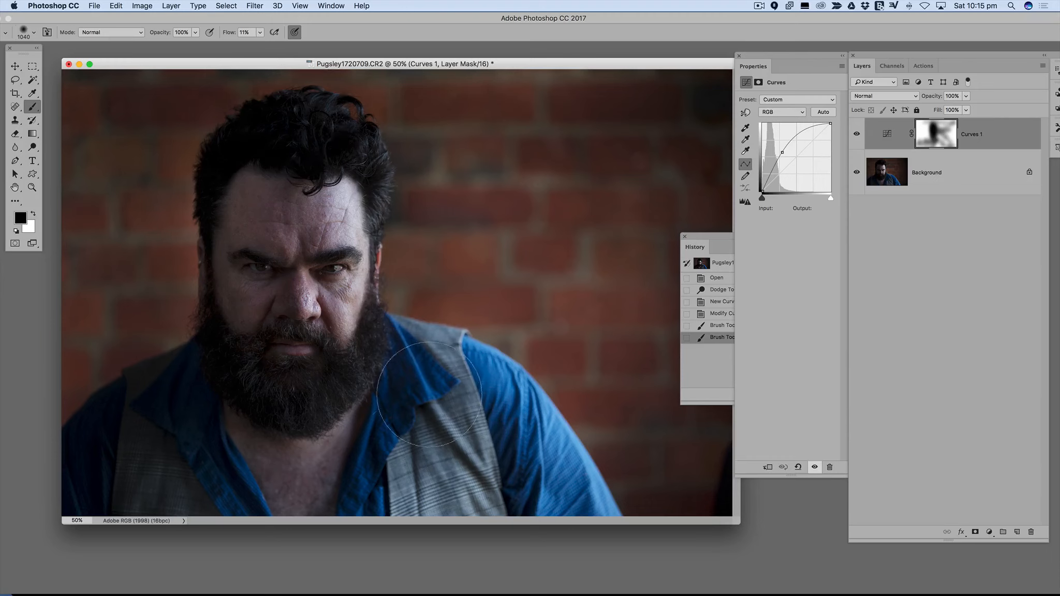
pyautogui.moveTo(393, 139); pyautogui.dragTo(242, 90)
# Step: Swap the foreground to white and paint with a 300 px brush on the Curves mask over the man's hair, face and beard
pyautogui.press('x')
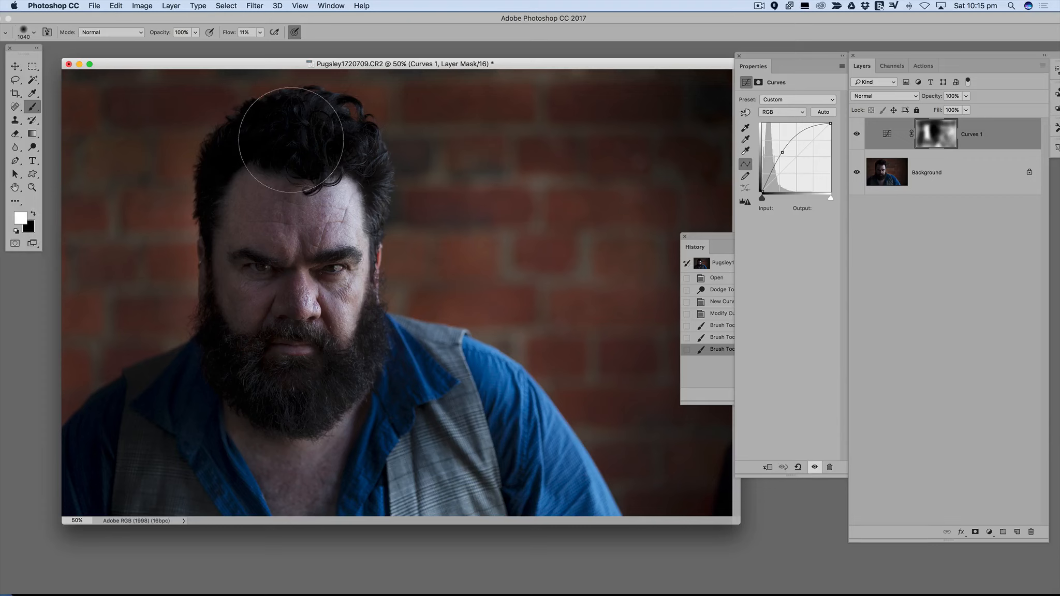
pyautogui.press('[')
pyautogui.press('[')
pyautogui.press('[')
pyautogui.press('[')
pyautogui.press('[')
pyautogui.press('[')
pyautogui.press('[')
pyautogui.press('[')
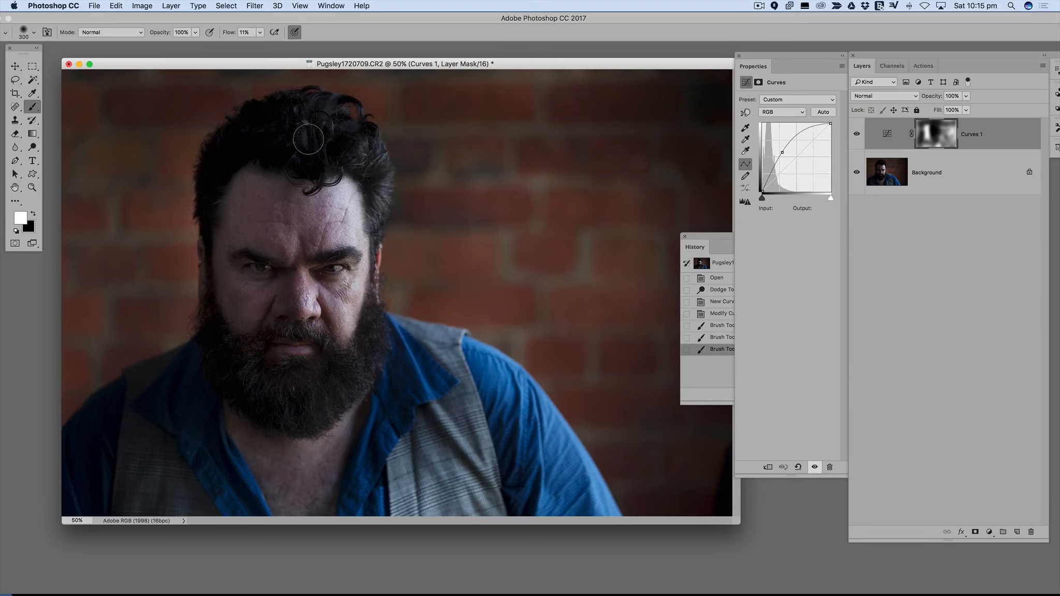
pyautogui.moveTo(308, 139); pyautogui.dragTo(305, 145)
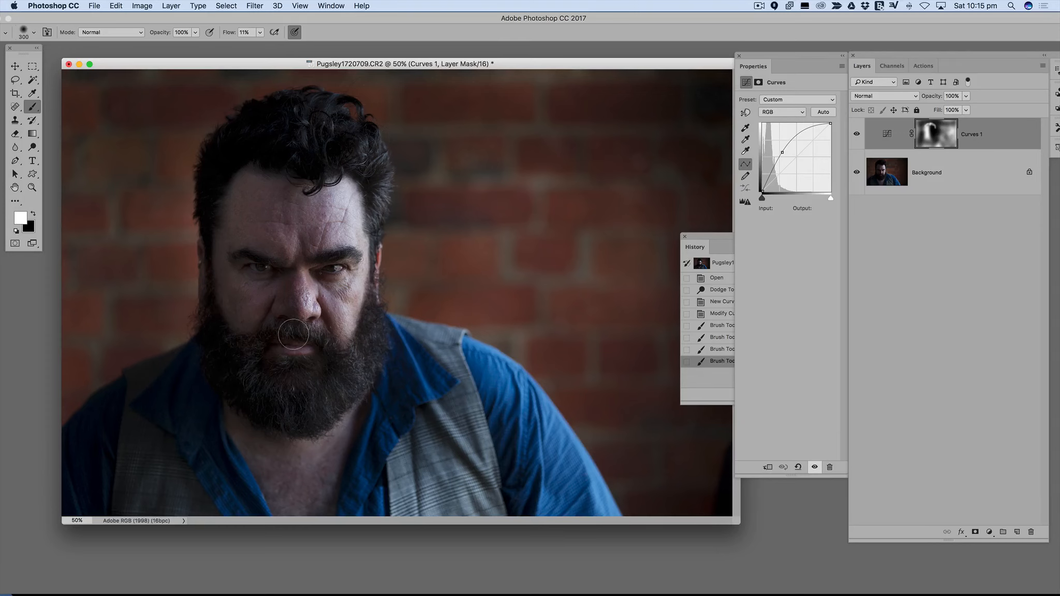
pyautogui.click(365, 349)
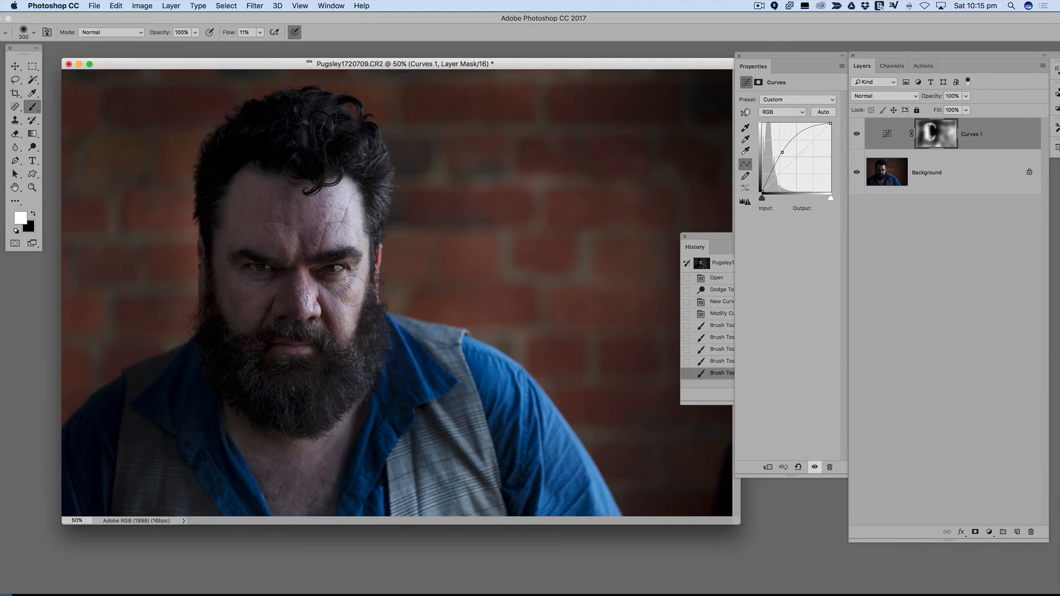
# Step: Brighten both of the man's eyes by painting white on the Curves mask with a 70 px brush
pyautogui.scroll(5, 325, 264)
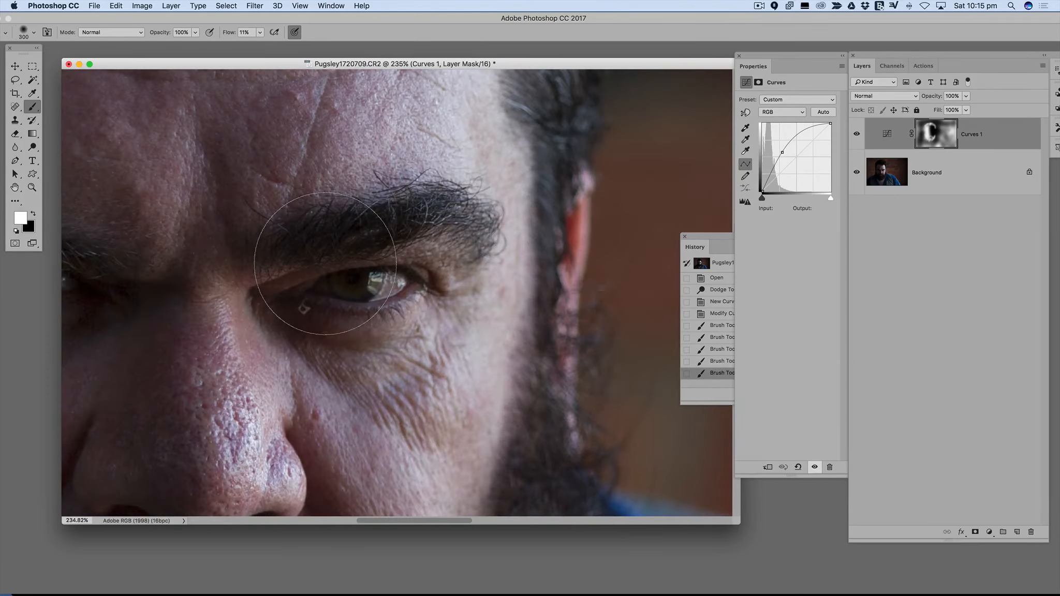
pyautogui.press('[')
pyautogui.press('[')
pyautogui.press('[')
pyautogui.press('[')
pyautogui.press('[')
pyautogui.press('[')
pyautogui.press('[')
pyautogui.press('[')
pyautogui.press('[')
pyautogui.click(357, 285)
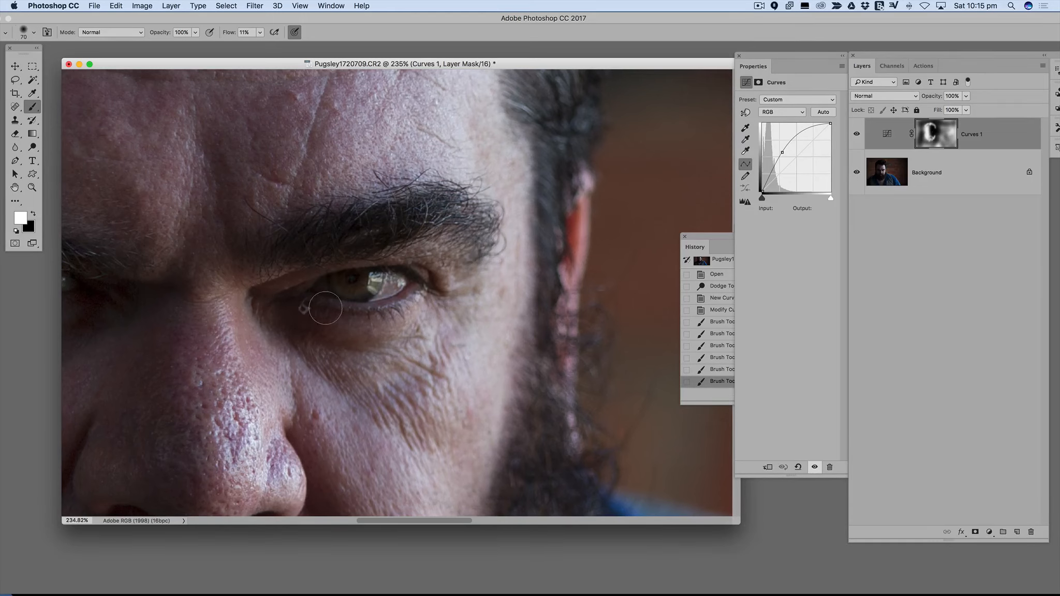
pyautogui.press('space')
pyautogui.moveTo(254, 303); pyautogui.dragTo(409, 285)
pyautogui.moveTo(284, 271); pyautogui.dragTo(280, 267)
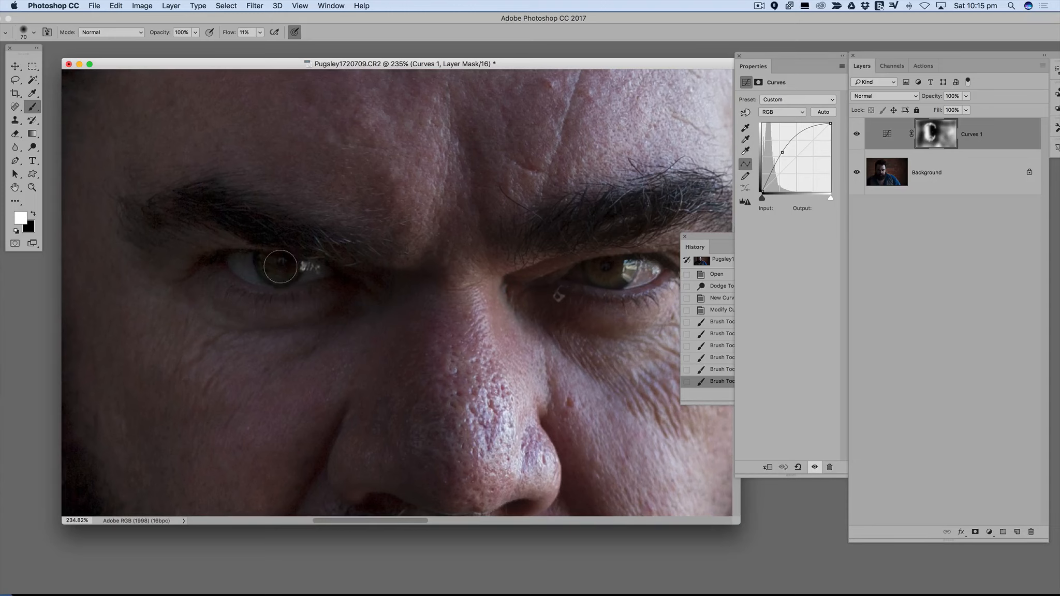
pyautogui.moveTo(369, 238)
pyautogui.mouseDown()
pyautogui.moveTo(311, 236)
pyautogui.moveTo(402, 257)
pyautogui.mouseUp()
pyautogui.scroll(-10, 402, 258)
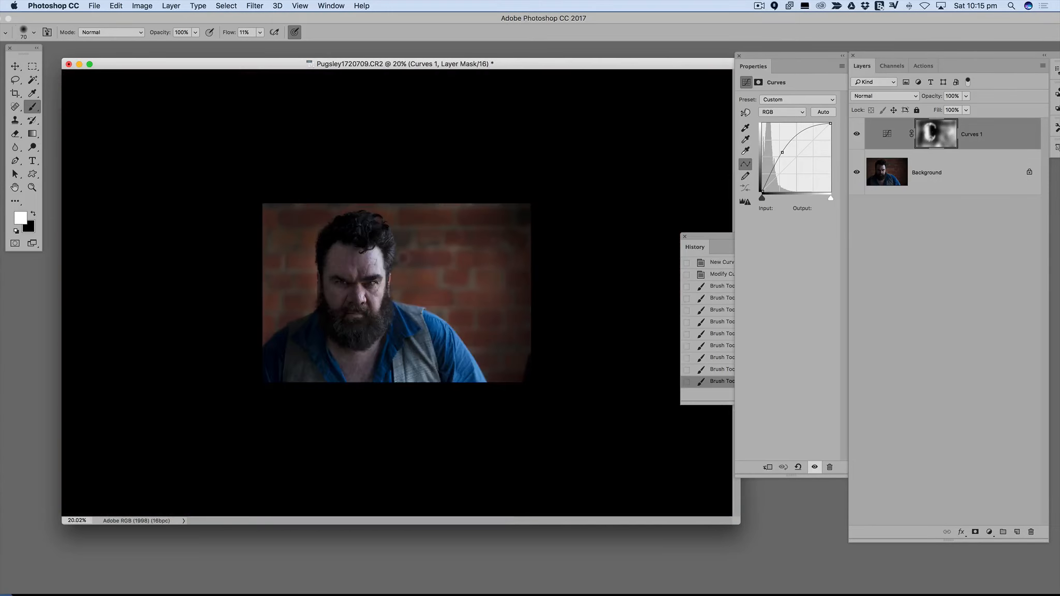
# Step: Paint white strokes on the Curves mask over the hair and beard with the 70 px brush
pyautogui.scroll(5, 394, 269)
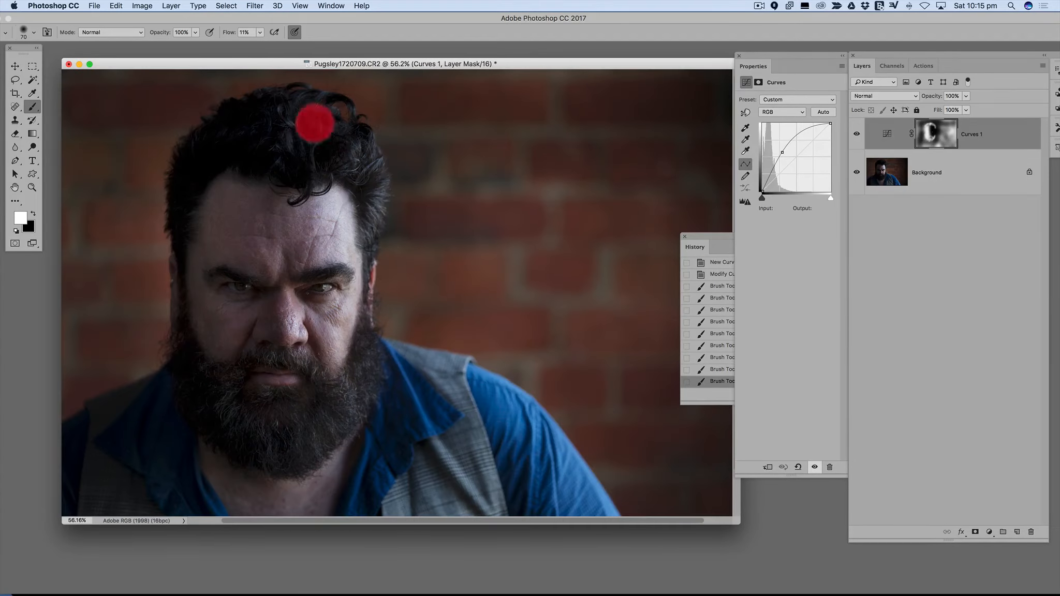
pyautogui.click(185, 179)
pyautogui.moveTo(225, 472)
pyautogui.mouseDown()
pyautogui.moveTo(232, 446)
pyautogui.moveTo(261, 456)
pyautogui.moveTo(301, 449)
pyautogui.moveTo(319, 422)
pyautogui.mouseUp()
pyautogui.scroll(-4, 348, 411)
pyautogui.scroll(2, 348, 410)
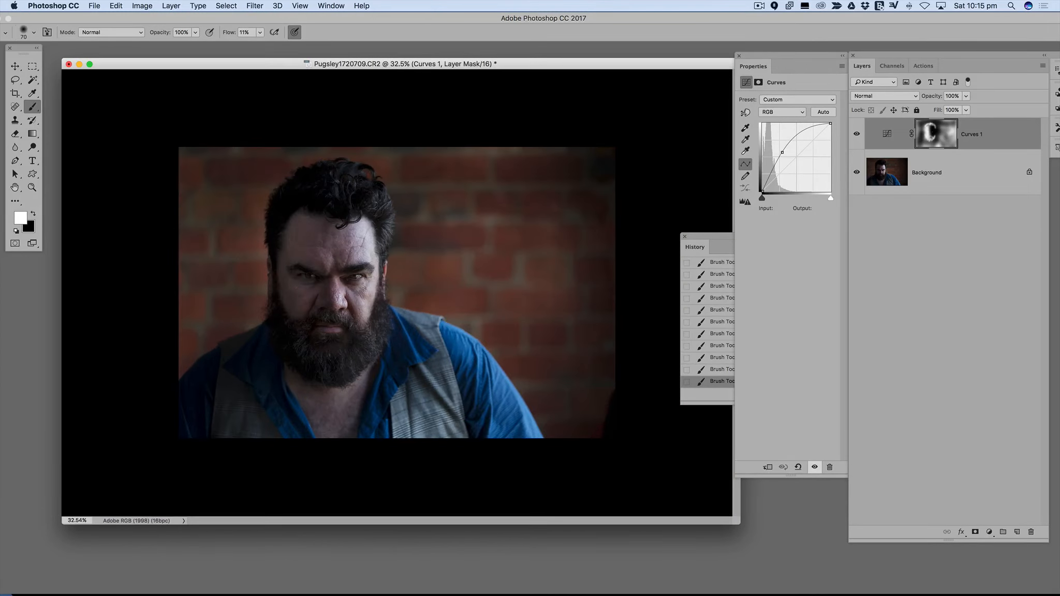
# Step: Enlarge the brush to 500 px and paint white on the Curves mask over the man's forehead, face, beard and hair
pyautogui.press(']')
pyautogui.press(']')
pyautogui.press(']')
pyautogui.press(']')
pyautogui.press(']')
pyautogui.press(']')
pyautogui.press(']')
pyautogui.moveTo(328, 216)
pyautogui.mouseDown()
pyautogui.moveTo(340, 351)
pyautogui.moveTo(353, 218)
pyautogui.moveTo(351, 268)
pyautogui.moveTo(330, 231)
pyautogui.moveTo(368, 259)
pyautogui.moveTo(373, 308)
pyautogui.moveTo(346, 361)
pyautogui.moveTo(354, 353)
pyautogui.moveTo(340, 295)
pyautogui.moveTo(344, 225)
pyautogui.moveTo(370, 211)
pyautogui.moveTo(373, 322)
pyautogui.moveTo(372, 333)
pyautogui.moveTo(350, 227)
pyautogui.mouseUp()
pyautogui.moveTo(355, 328)
pyautogui.mouseDown()
pyautogui.moveTo(350, 373)
pyautogui.moveTo(382, 313)
pyautogui.moveTo(374, 188)
pyautogui.moveTo(319, 170)
pyautogui.moveTo(322, 205)
pyautogui.mouseUp()
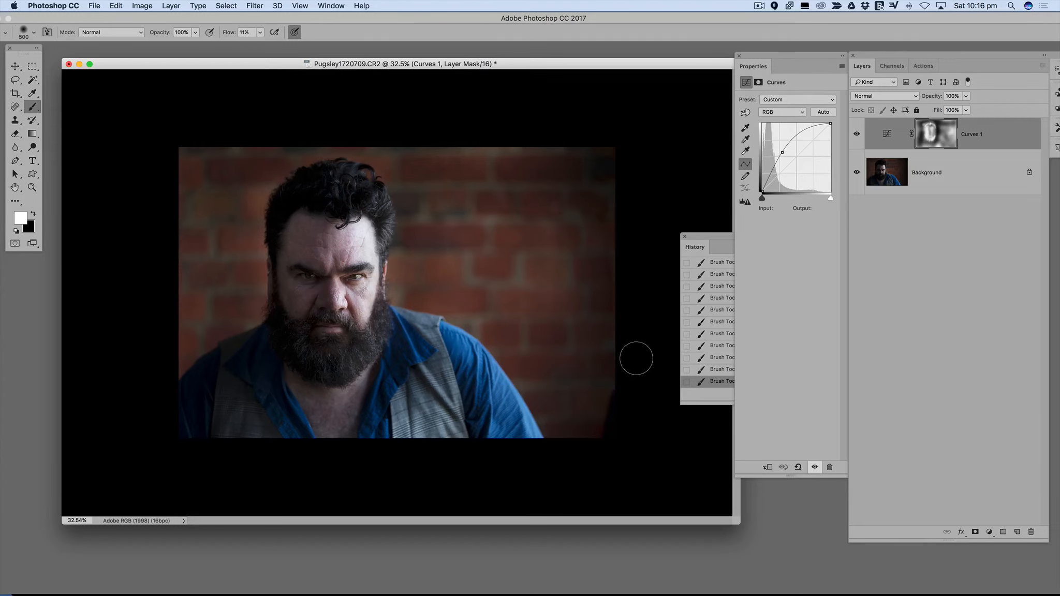
pyautogui.moveTo(348, 171)
pyautogui.mouseDown()
pyautogui.moveTo(284, 191)
pyautogui.moveTo(365, 197)
pyautogui.moveTo(320, 205)
pyautogui.moveTo(295, 224)
pyautogui.mouseUp()
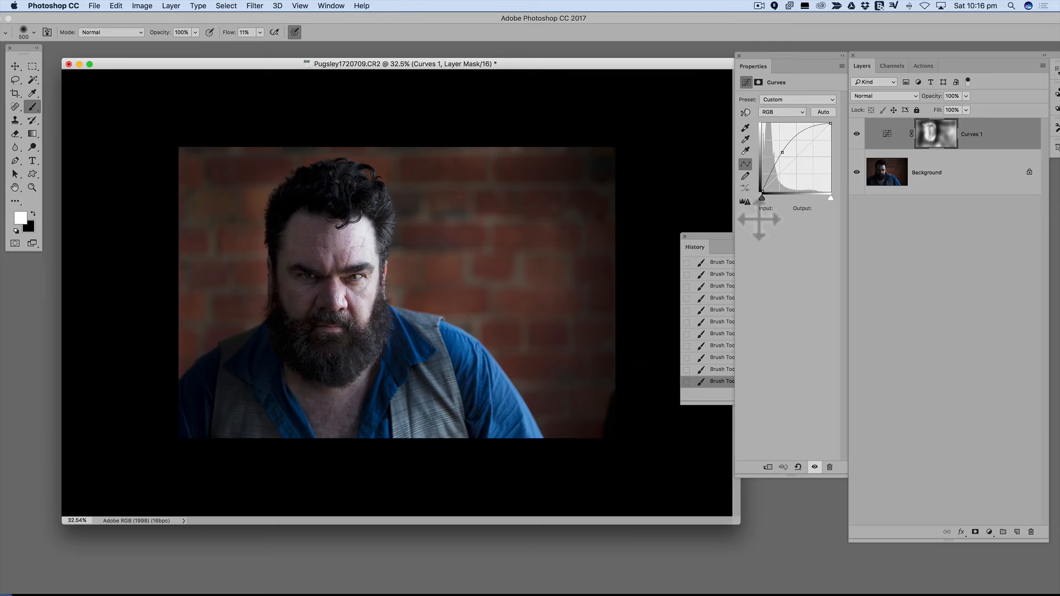
# Step: Revert the portrait to the Modify Curves Layer history state and move the History panel clear of the Curves properties
pyautogui.click(707, 235)
pyautogui.moveTo(707, 235); pyautogui.dragTo(706, 234)
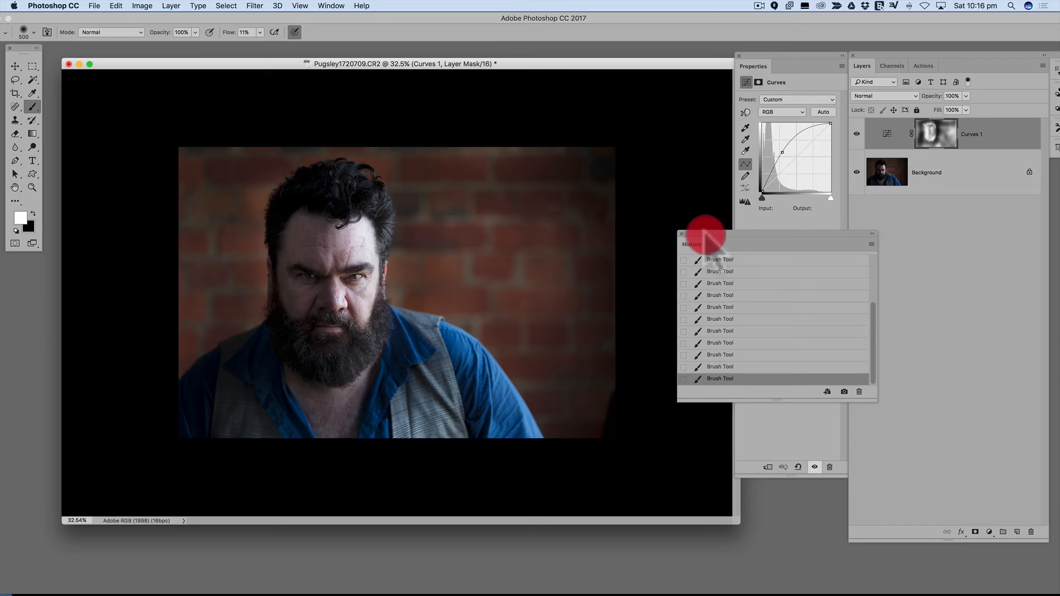
pyautogui.scroll(2, 736, 306)
pyautogui.scroll(3, 738, 306)
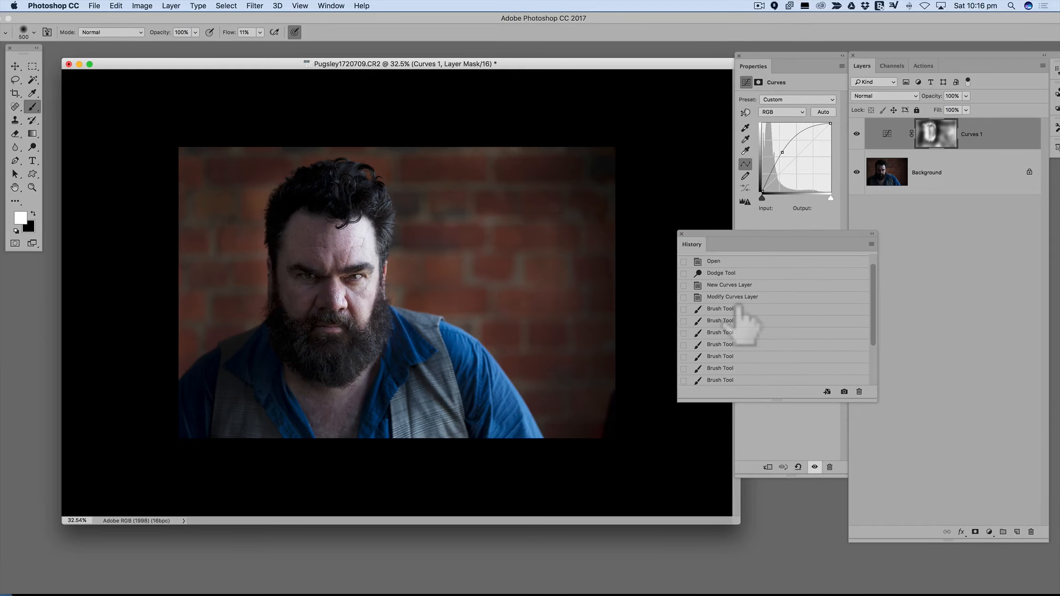
pyautogui.click(738, 284)
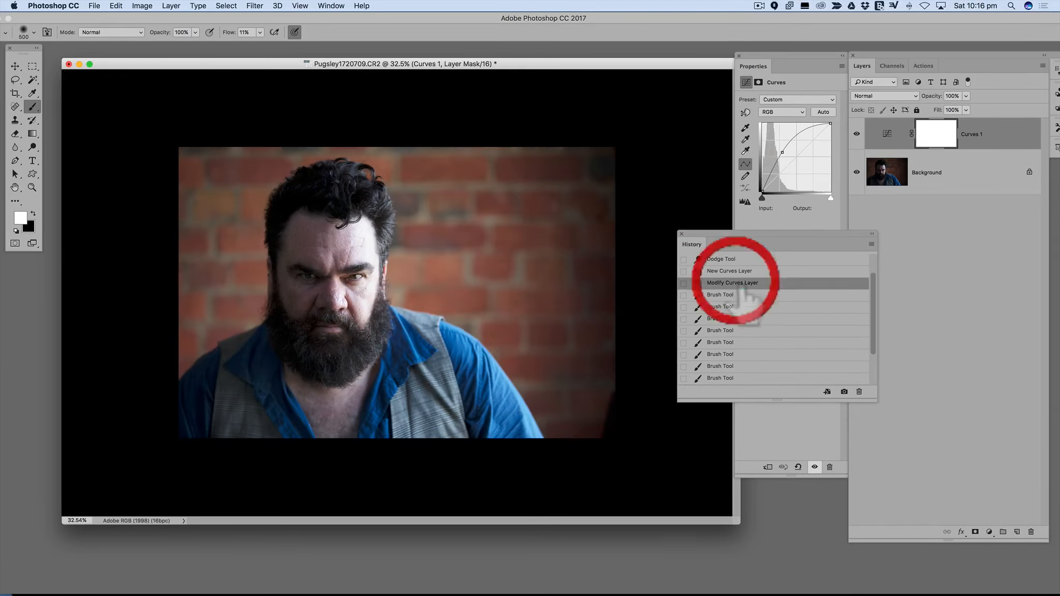
pyautogui.moveTo(798, 233); pyautogui.dragTo(899, 304)
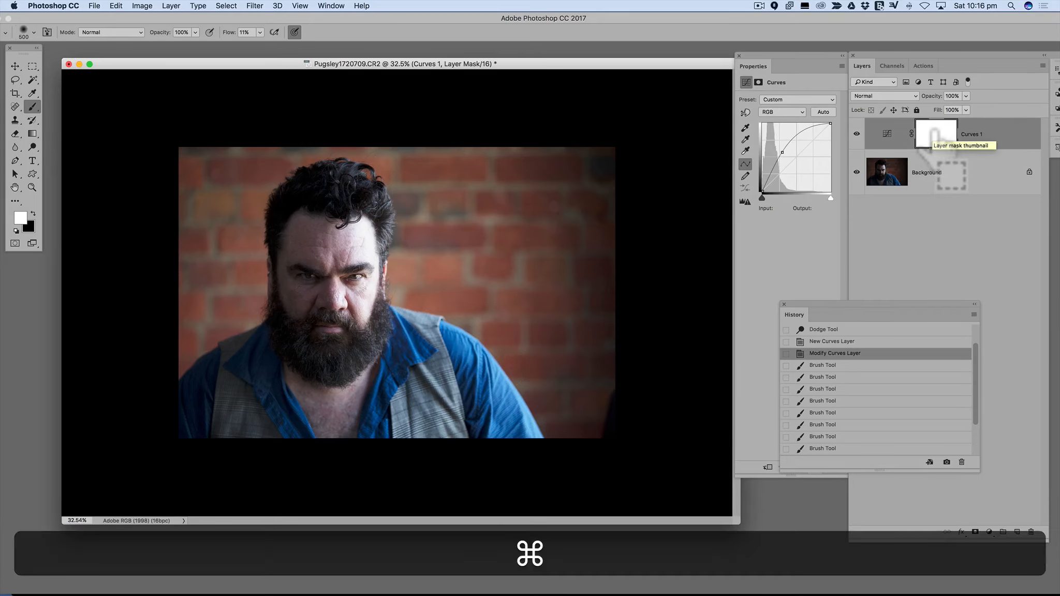
# Step: Invert the Curves mask to black and paint white over the man's hair, first at 500 px and then at 300 px
pyautogui.press('super+i')
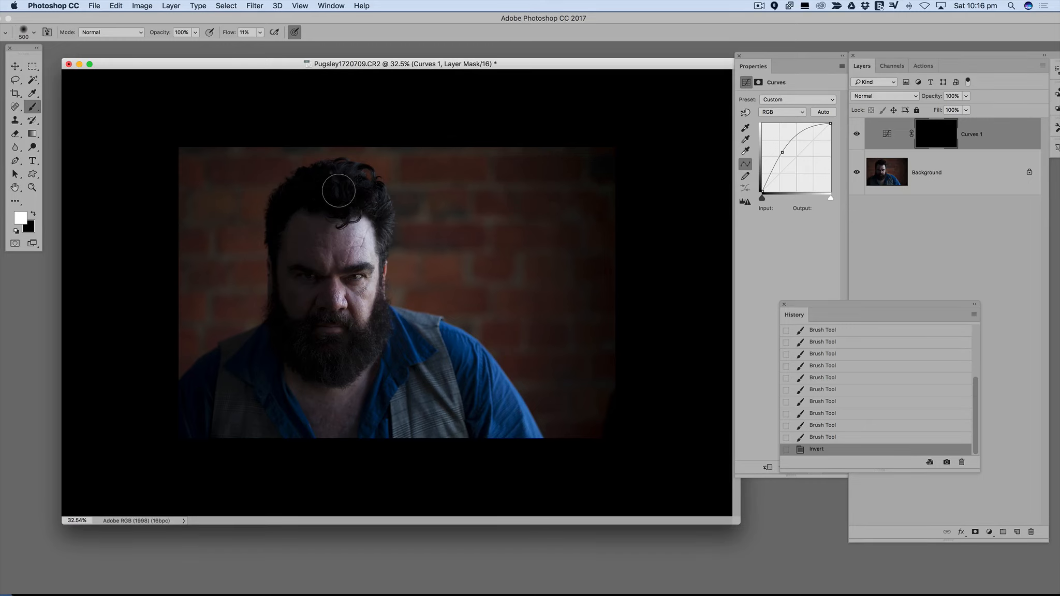
pyautogui.moveTo(332, 197)
pyautogui.mouseDown()
pyautogui.moveTo(350, 182)
pyautogui.moveTo(323, 188)
pyautogui.mouseUp()
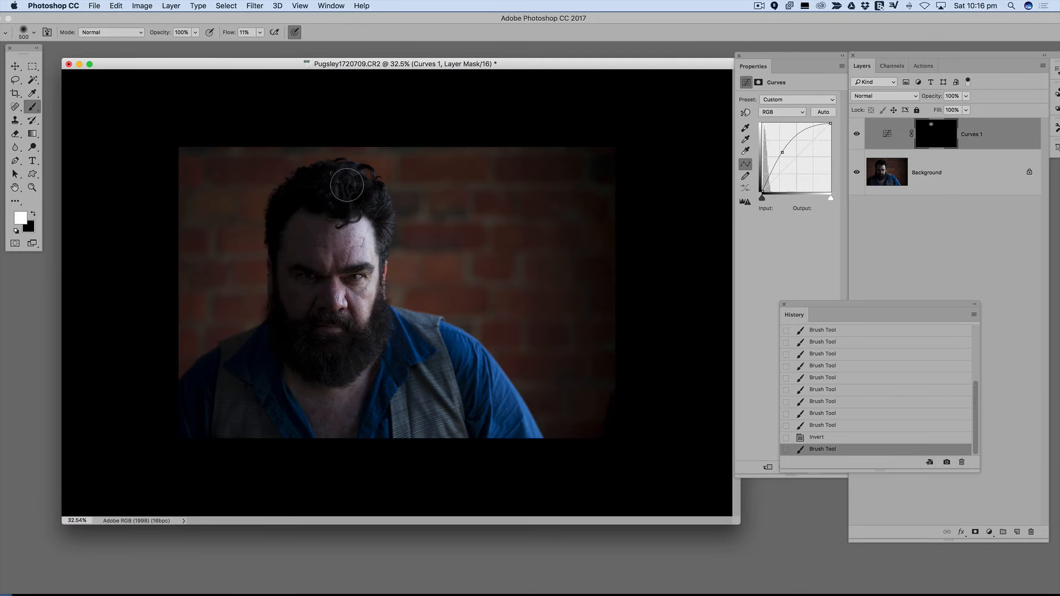
pyautogui.moveTo(341, 184); pyautogui.dragTo(331, 184)
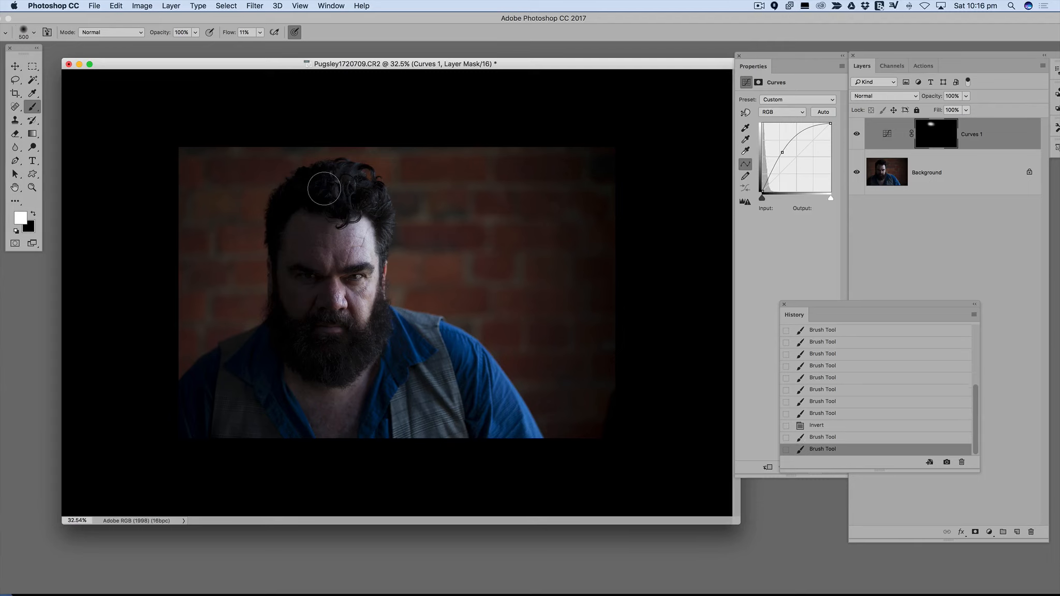
pyautogui.press('[')
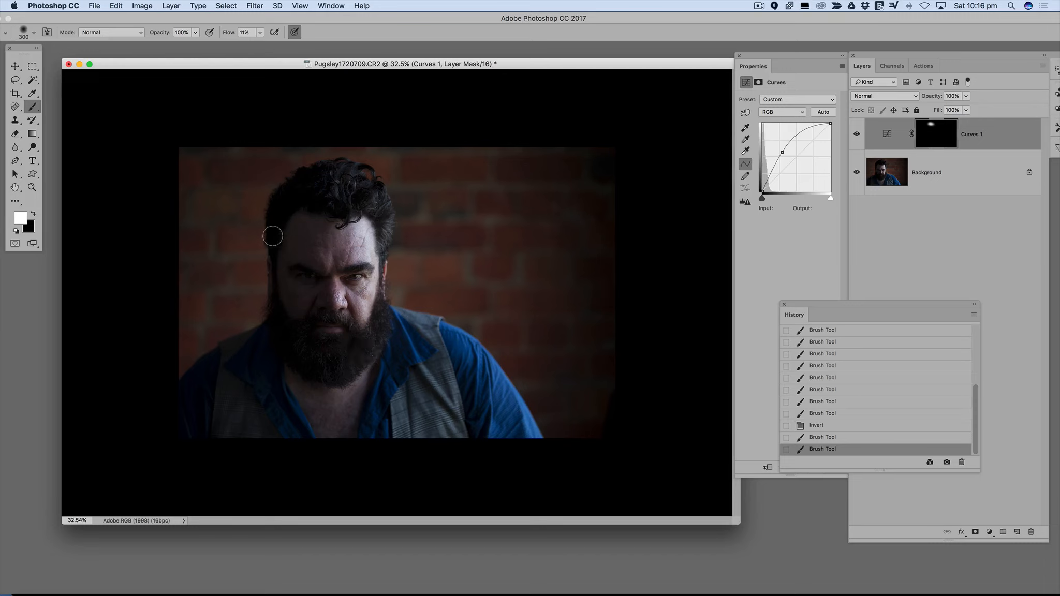
pyautogui.moveTo(348, 183); pyautogui.dragTo(353, 183)
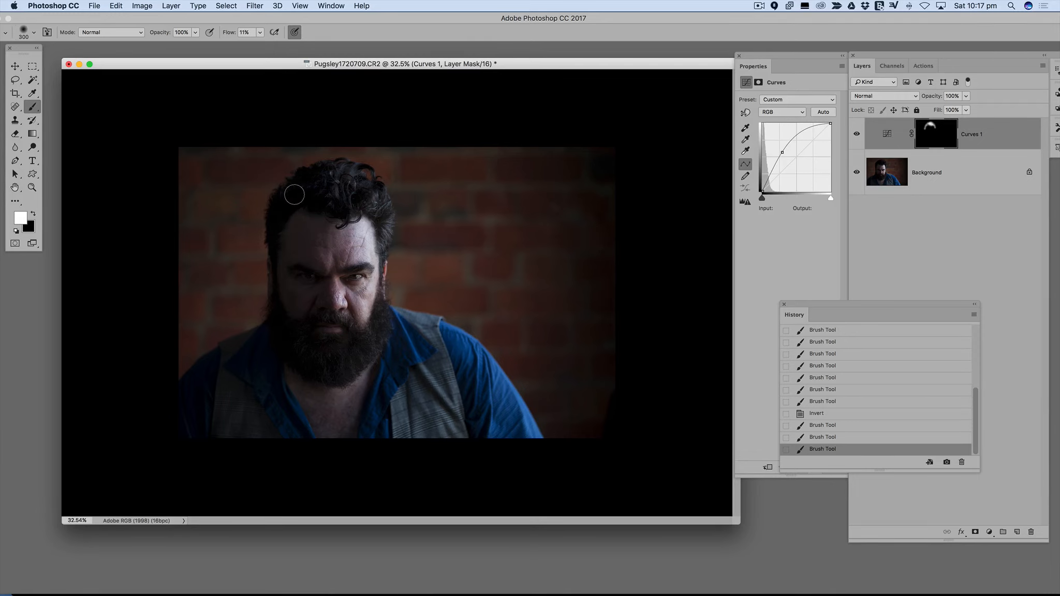
pyautogui.moveTo(294, 195); pyautogui.dragTo(288, 193)
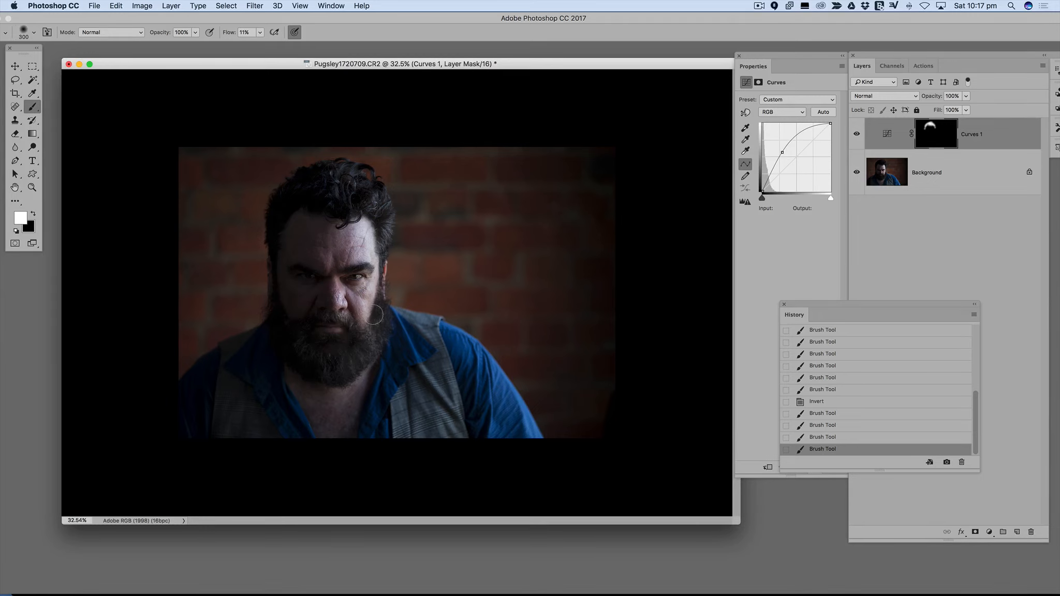
# Step: Paint white on the Curves mask over the beard, then enlarge the brush to 800 px and continue over the face
pyautogui.moveTo(340, 362); pyautogui.dragTo(318, 357)
pyautogui.press(']')
pyautogui.press(']')
pyautogui.press(']')
pyautogui.press(']')
pyautogui.press(']')
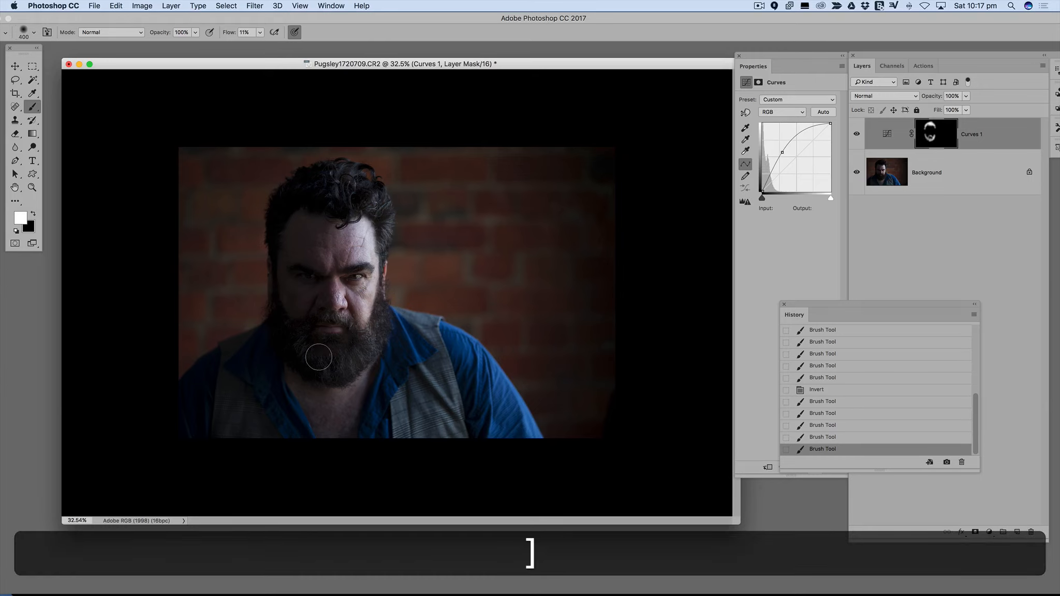
pyautogui.moveTo(319, 357)
pyautogui.mouseDown()
pyautogui.moveTo(296, 261)
pyautogui.moveTo(305, 220)
pyautogui.mouseUp()
pyautogui.moveTo(326, 344); pyautogui.dragTo(316, 249)
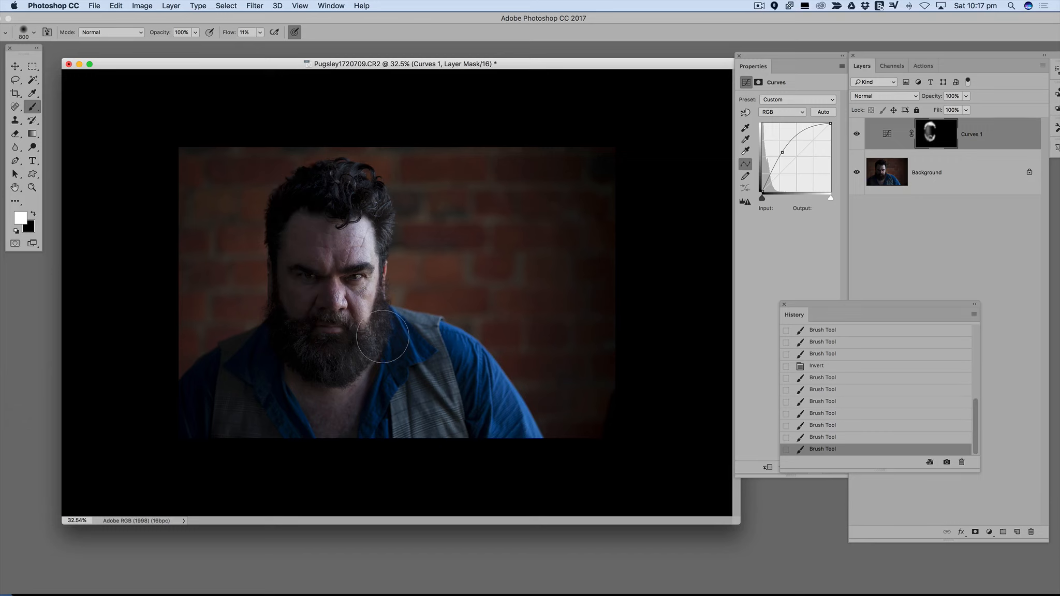
# Step: Reduce the brush to 400 px and paint white on the Curves mask over the man's beard and hair
pyautogui.press('[')
pyautogui.press('[')
pyautogui.press('[')
pyautogui.press('[')
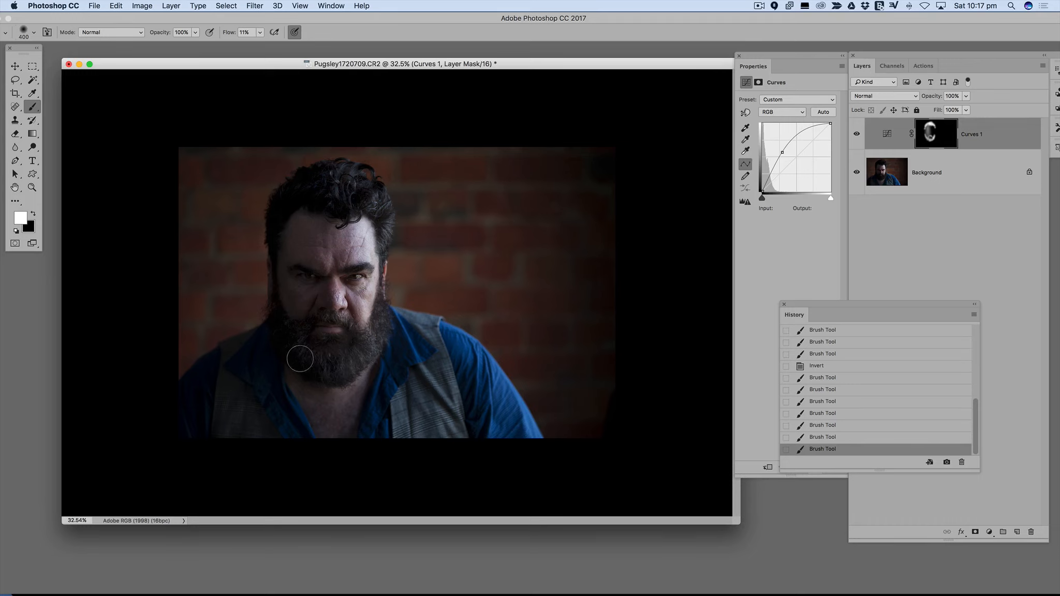
pyautogui.moveTo(350, 361); pyautogui.dragTo(370, 355)
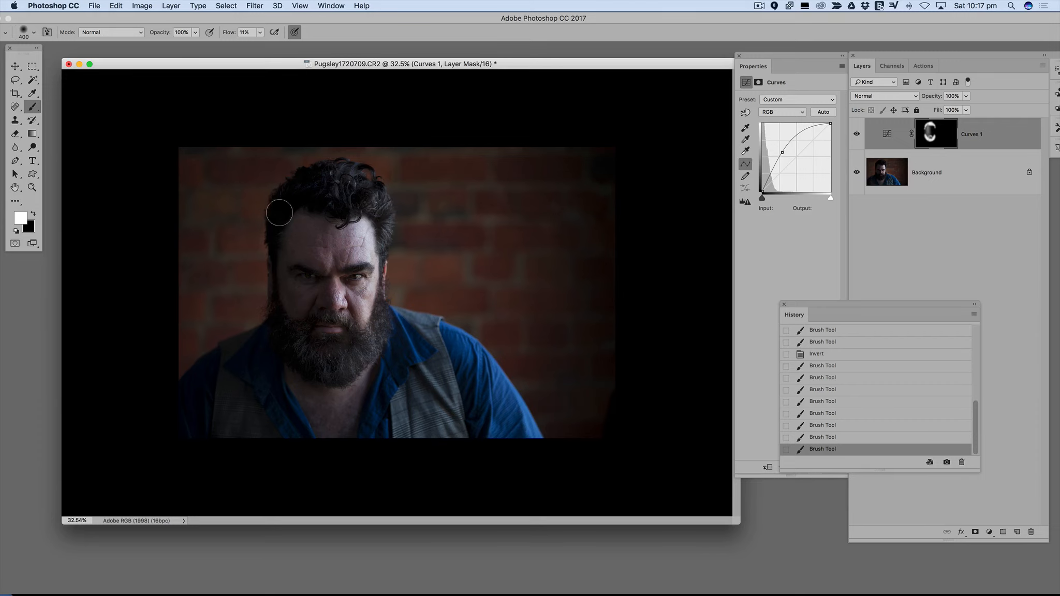
pyautogui.moveTo(378, 205); pyautogui.dragTo(389, 204)
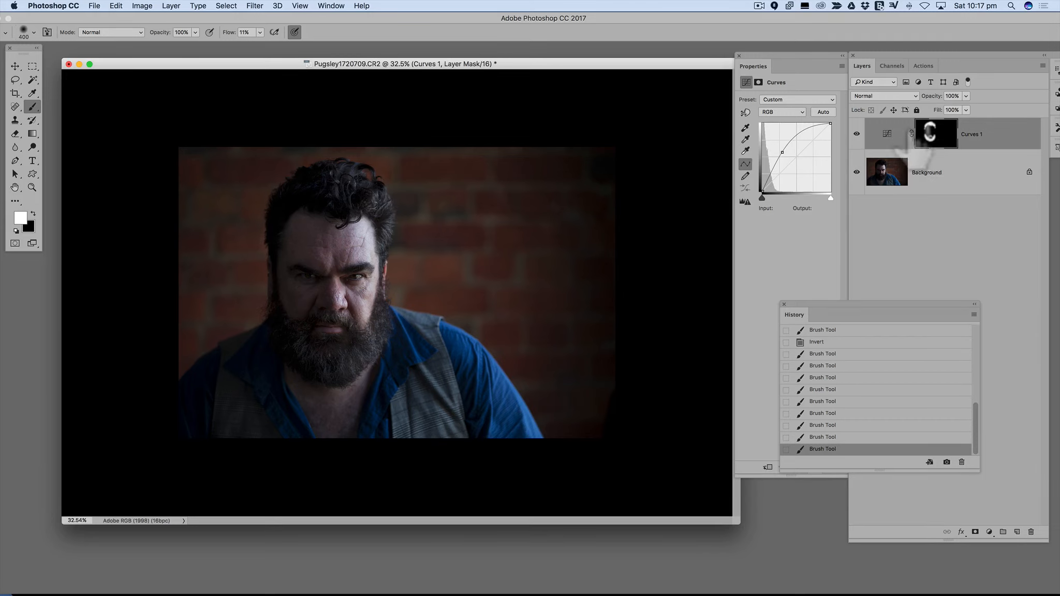
# Step: Compare the portrait with and without the Curves 1 adjustment by toggling that layer's visibility
pyautogui.click(857, 134)
pyautogui.click(857, 134)
pyautogui.click(857, 134)
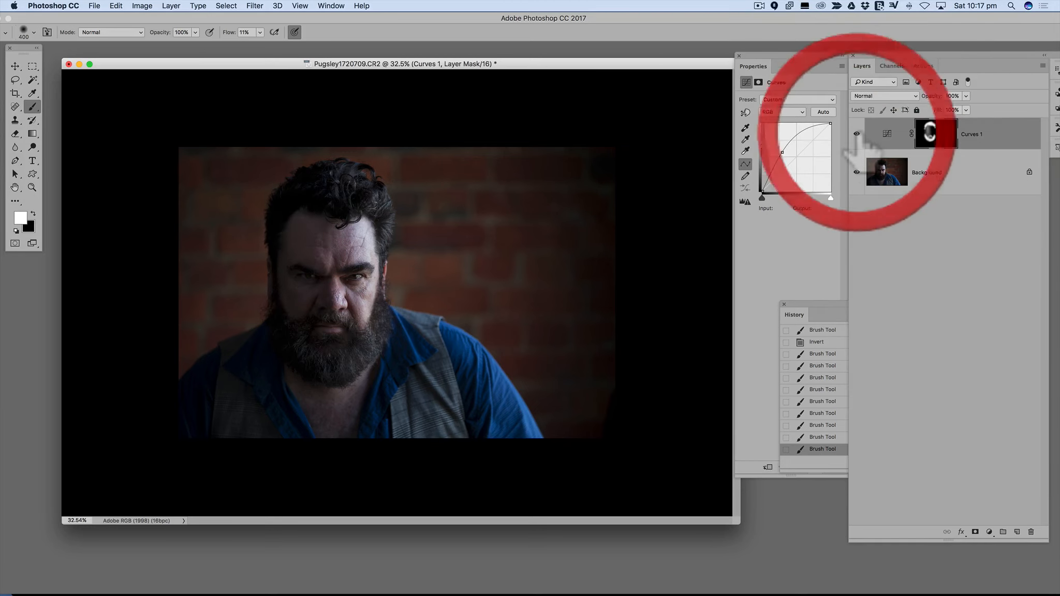
pyautogui.click(857, 134)
pyautogui.click(857, 135)
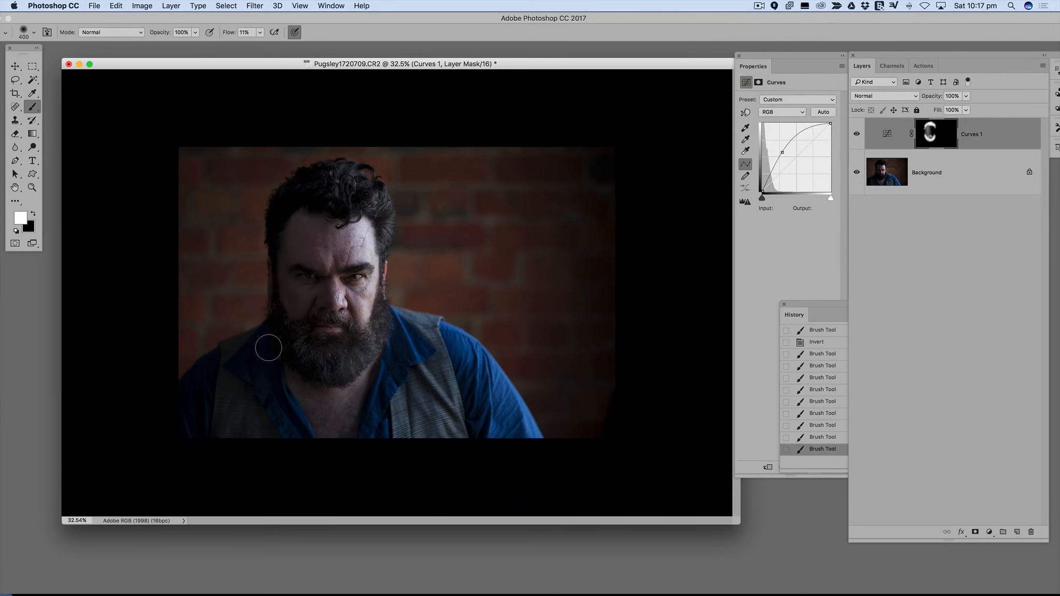
# Step: Paint more white on the Curves mask over the side of the beard and the curls above the forehead
pyautogui.scroll(3, 269, 348)
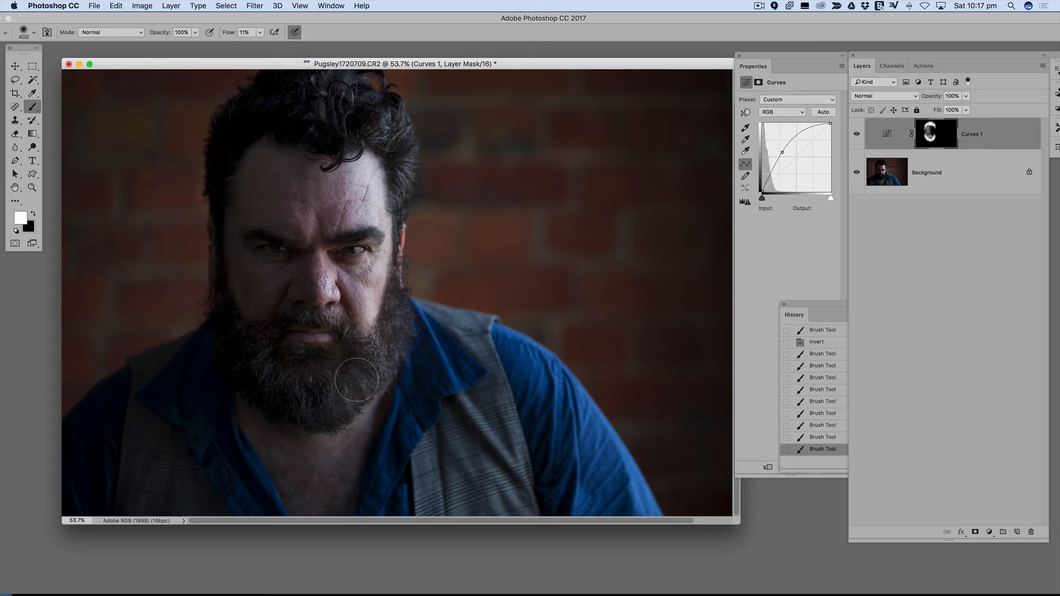
pyautogui.moveTo(356, 380)
pyautogui.mouseDown()
pyautogui.moveTo(388, 340)
pyautogui.moveTo(385, 384)
pyautogui.mouseUp()
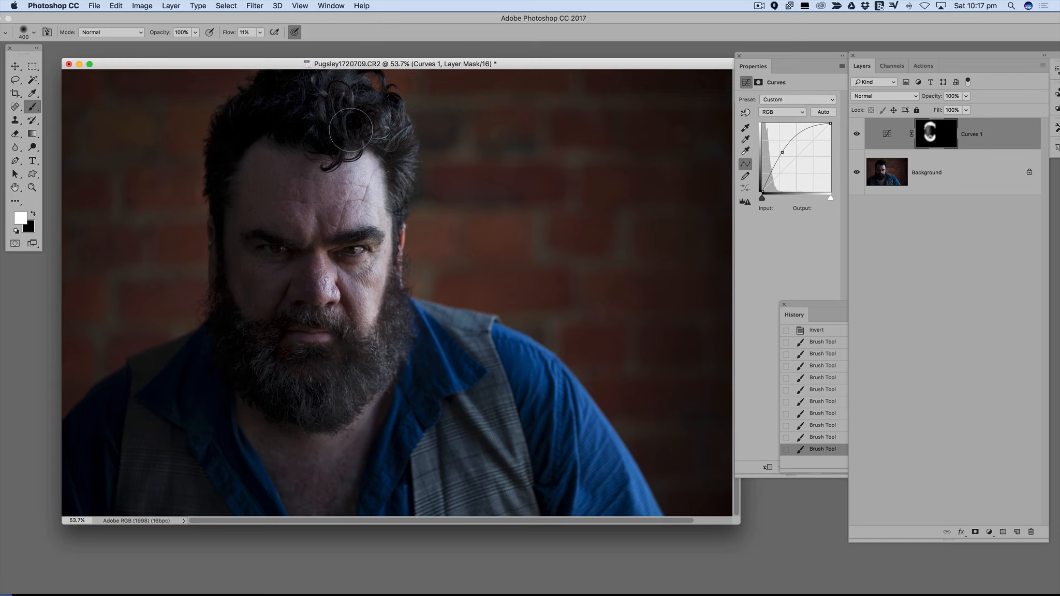
pyautogui.moveTo(288, 106)
pyautogui.mouseDown()
pyautogui.moveTo(375, 112)
pyautogui.moveTo(391, 123)
pyautogui.moveTo(381, 110)
pyautogui.moveTo(274, 111)
pyautogui.moveTo(300, 115)
pyautogui.mouseUp()
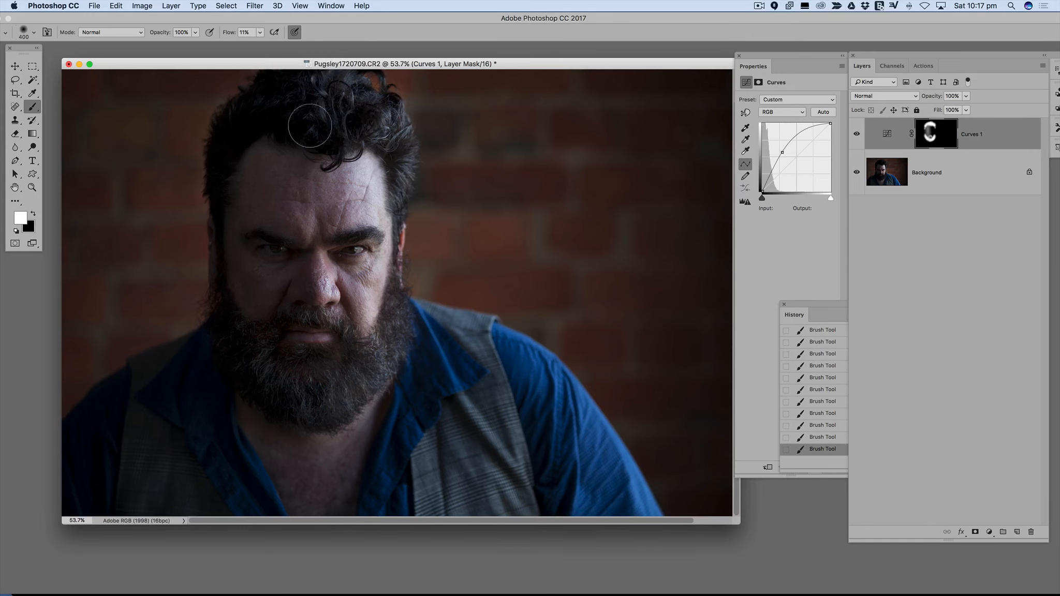
# Step: Reduce the brush to 70 px and paint white on the Curves mask along the eyebrow above the brighter eye
pyautogui.scroll(6, 290, 239)
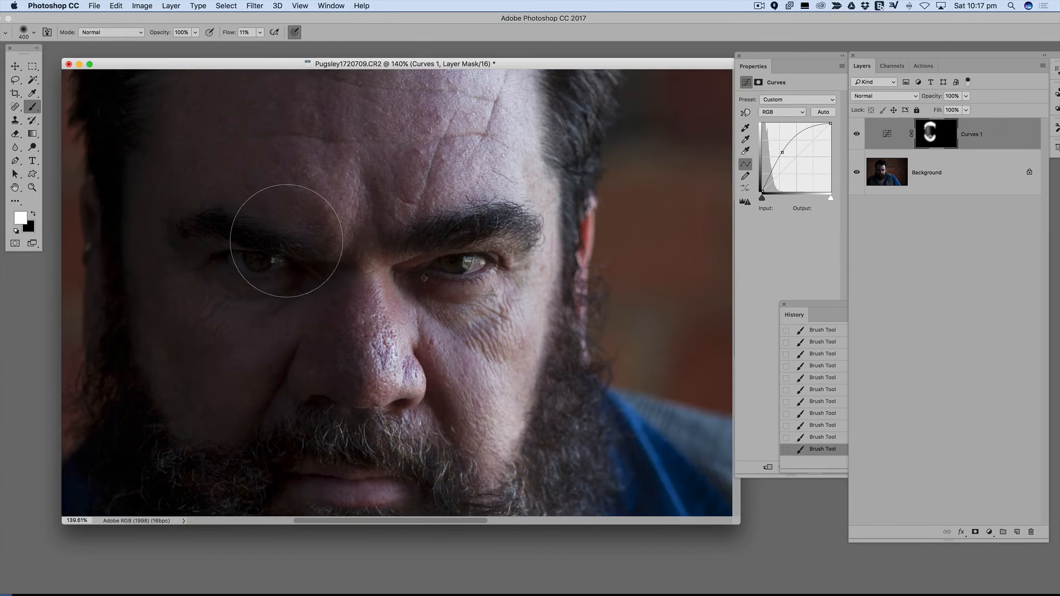
pyautogui.press('[')
pyautogui.press('[')
pyautogui.press('[')
pyautogui.press('[')
pyautogui.press('[')
pyautogui.press('[')
pyautogui.press('[')
pyautogui.press('[')
pyautogui.press('[')
pyautogui.press('[')
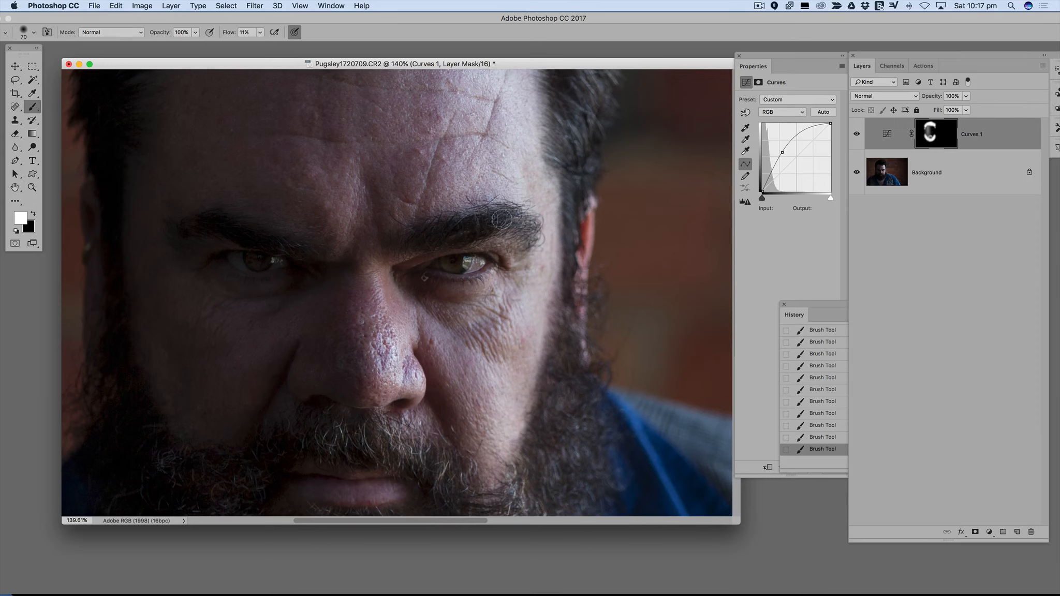
pyautogui.moveTo(502, 220); pyautogui.dragTo(465, 230)
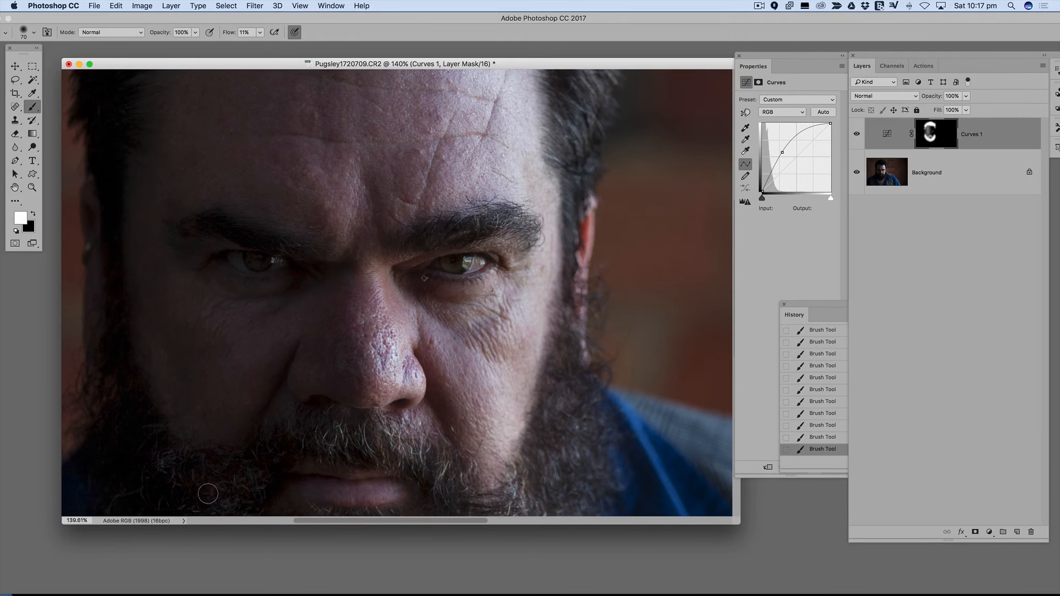
# Step: Dab white on the Curves mask over the darker eye, the temple beside it and the hair with the 70 px brush
pyautogui.scroll(-10, 283, 453)
pyautogui.scroll(5, 261, 331)
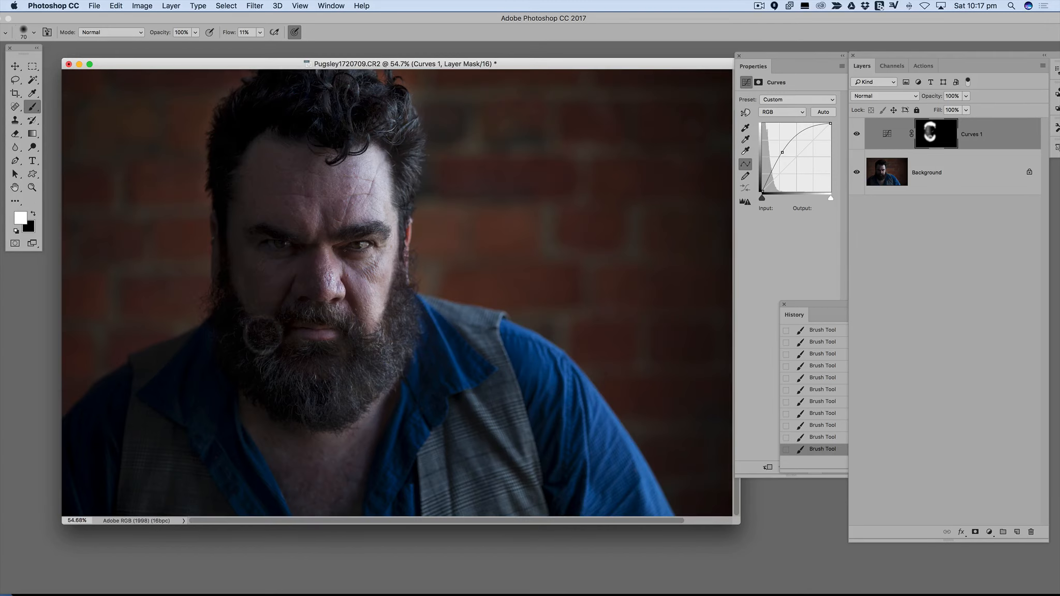
pyautogui.click(281, 243)
pyautogui.click(246, 232)
pyautogui.click(301, 112)
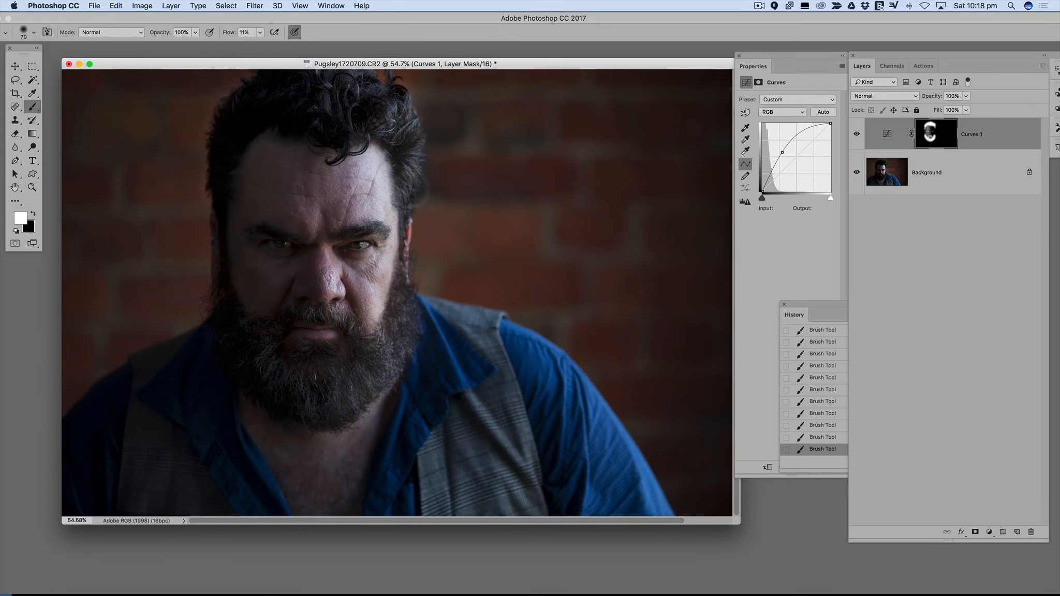
pyautogui.scroll(-3, 409, 185)
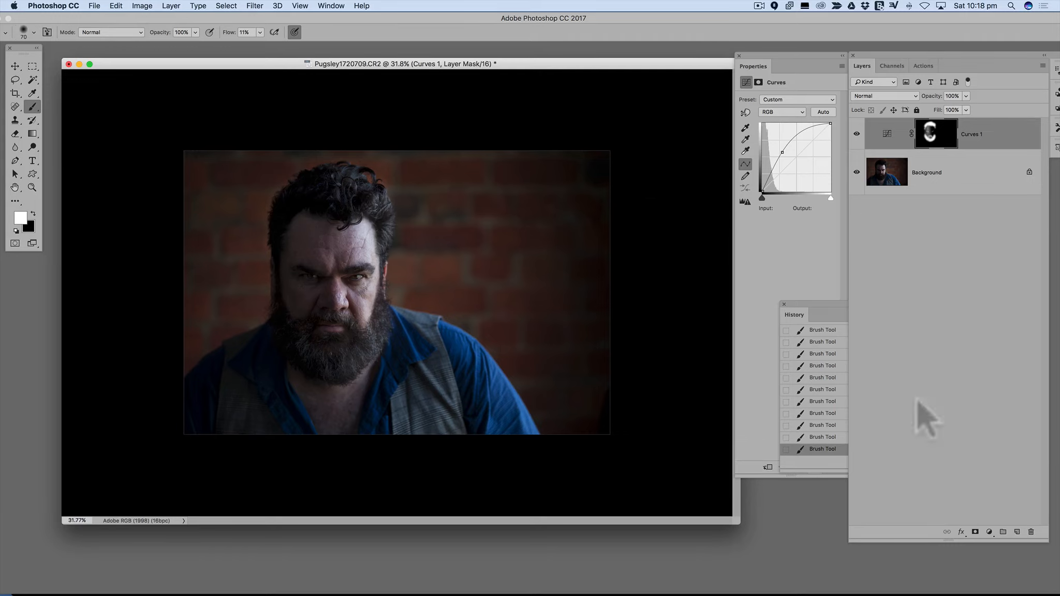
# Step: Add a second Curves adjustment layer and brighten it with a curve point at input 59, output 203
pyautogui.click(989, 532)
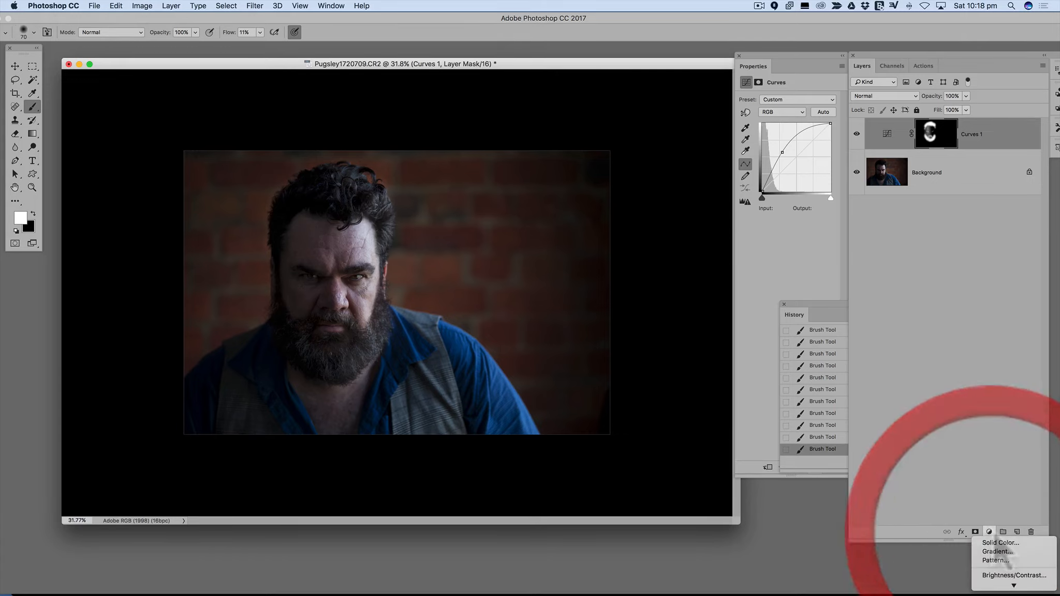
pyautogui.click(999, 500)
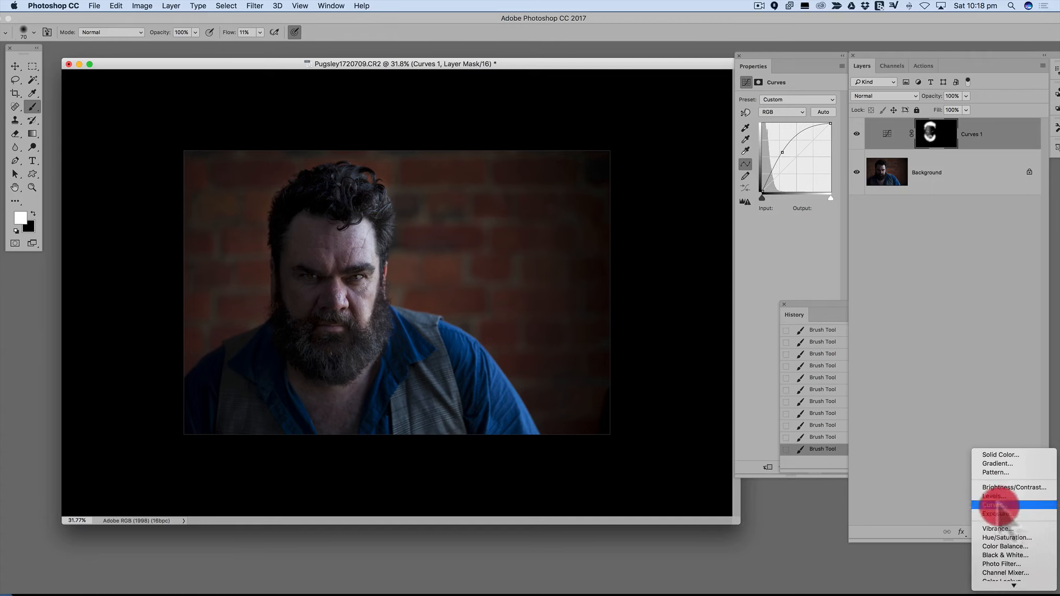
pyautogui.moveTo(792, 161); pyautogui.dragTo(778, 137)
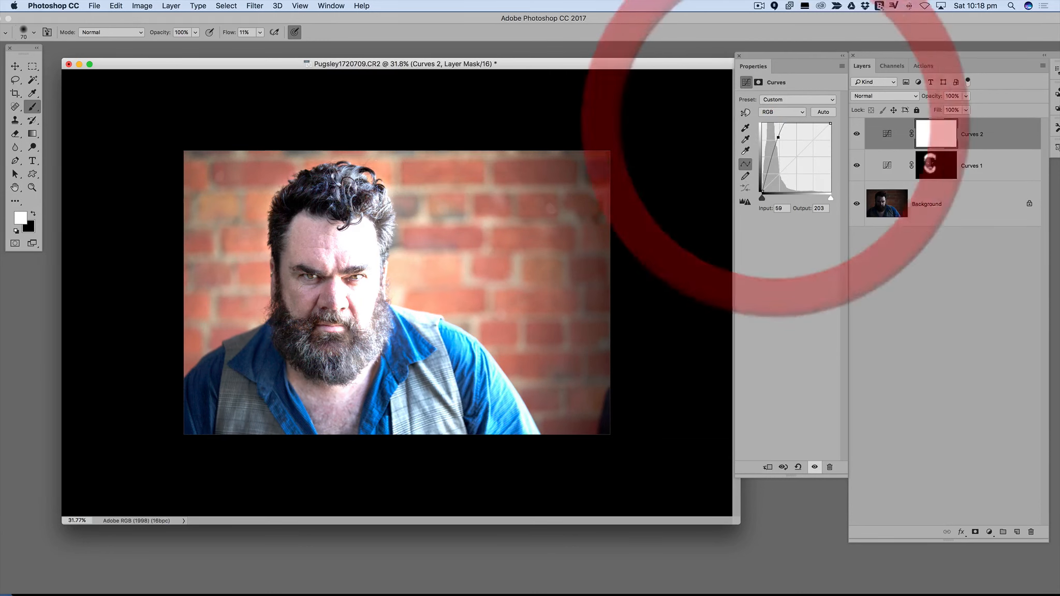
# Step: Invert the Curves 2 mask to black and paint white over the top of the hair with a 200 px brush
pyautogui.moveTo(930, 165); pyautogui.dragTo(937, 141)
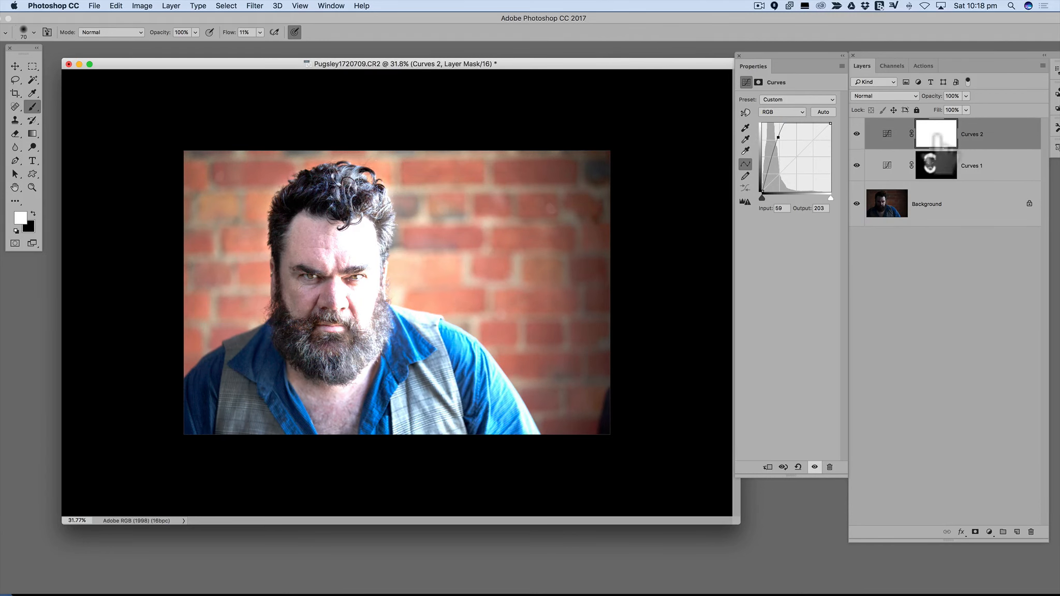
pyautogui.press('super+i')
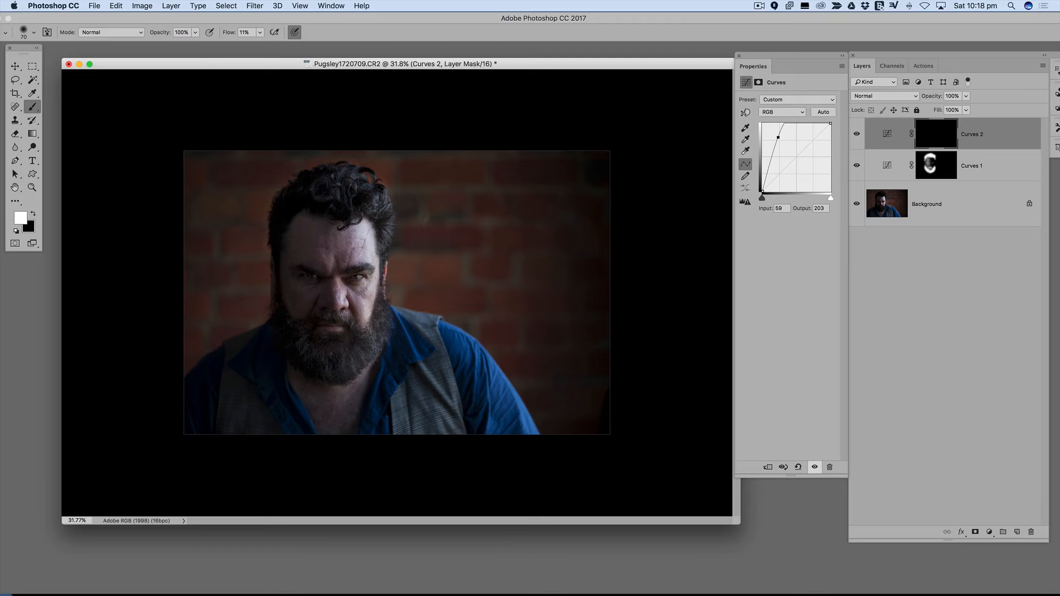
pyautogui.press(']')
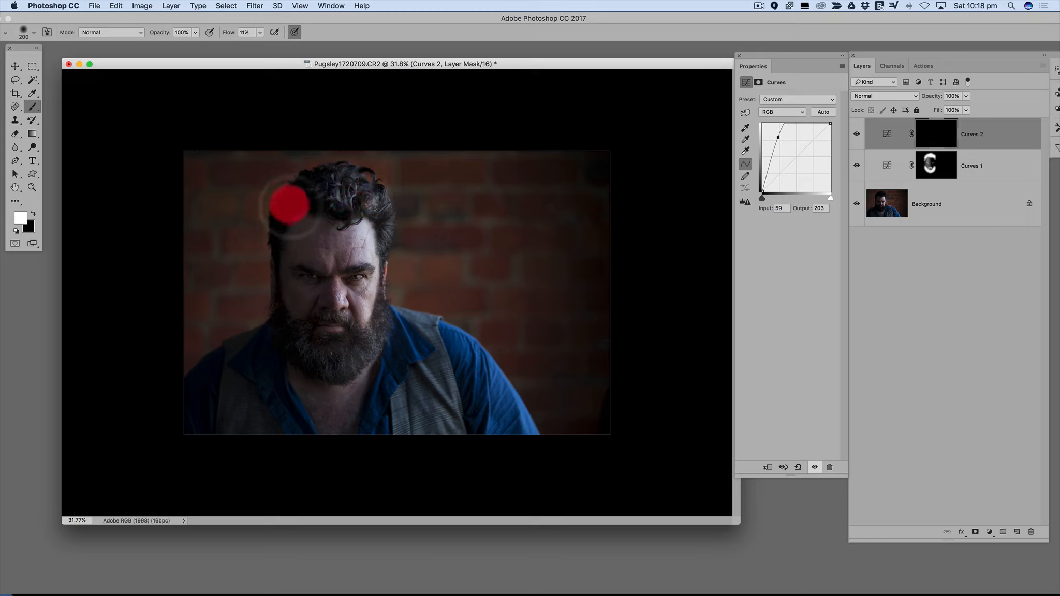
pyautogui.moveTo(335, 186)
pyautogui.mouseDown()
pyautogui.moveTo(312, 179)
pyautogui.moveTo(333, 199)
pyautogui.moveTo(306, 210)
pyautogui.moveTo(295, 203)
pyautogui.moveTo(329, 197)
pyautogui.moveTo(324, 173)
pyautogui.moveTo(315, 190)
pyautogui.moveTo(306, 170)
pyautogui.moveTo(272, 189)
pyautogui.moveTo(274, 204)
pyautogui.mouseUp()
# Step: Switch the painting colour to black and paint over the man's hair on the Curves 1 mask
pyautogui.click(33, 213)
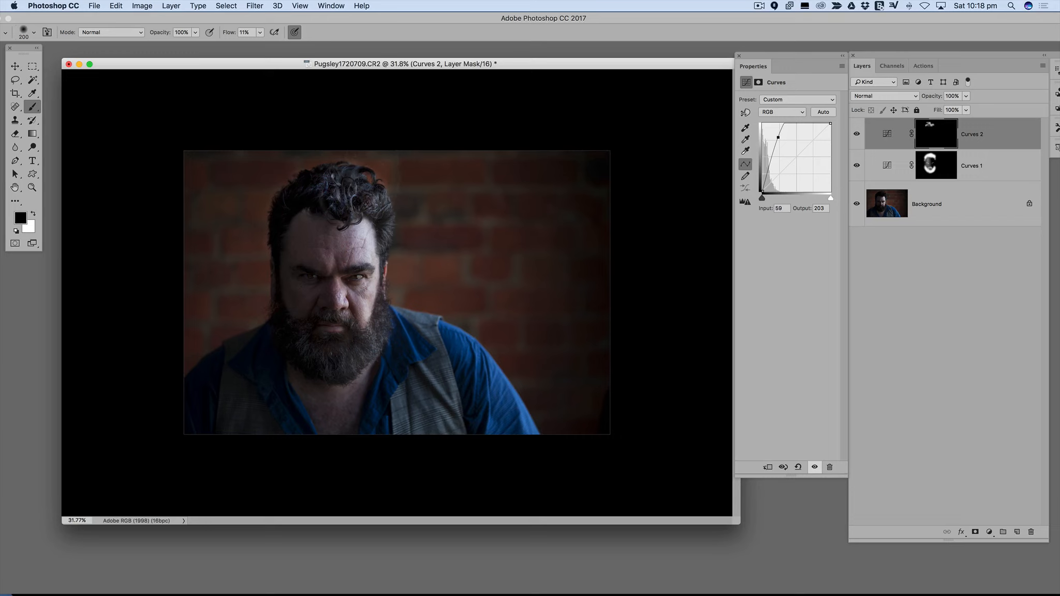
pyautogui.click(977, 166)
pyautogui.moveTo(352, 199)
pyautogui.mouseDown()
pyautogui.moveTo(387, 232)
pyautogui.moveTo(348, 189)
pyautogui.moveTo(335, 210)
pyautogui.moveTo(330, 183)
pyautogui.moveTo(319, 189)
pyautogui.moveTo(327, 178)
pyautogui.moveTo(297, 191)
pyautogui.mouseUp()
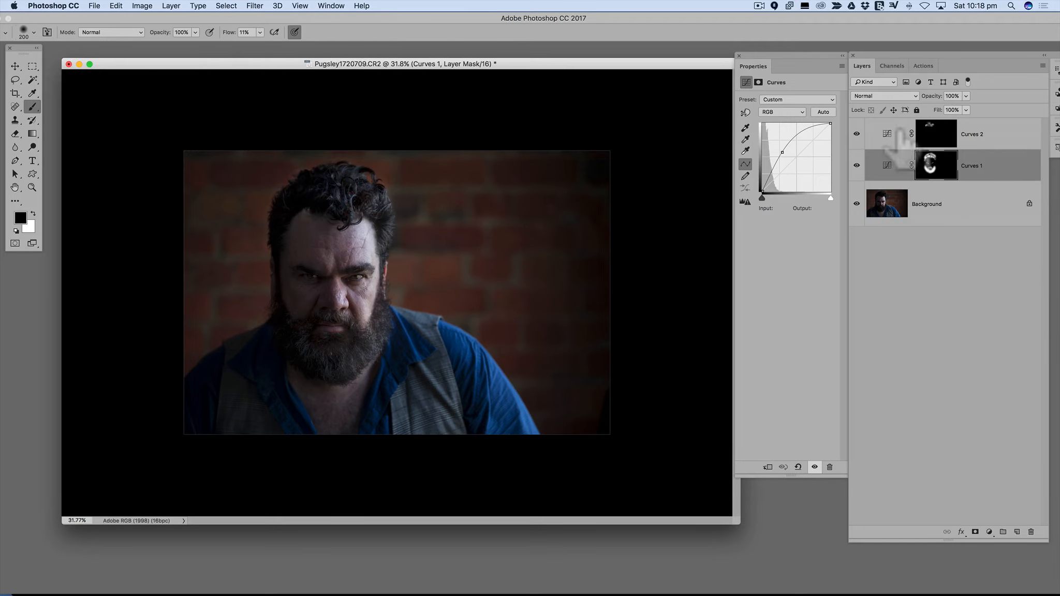
pyautogui.scroll(3, 282, 278)
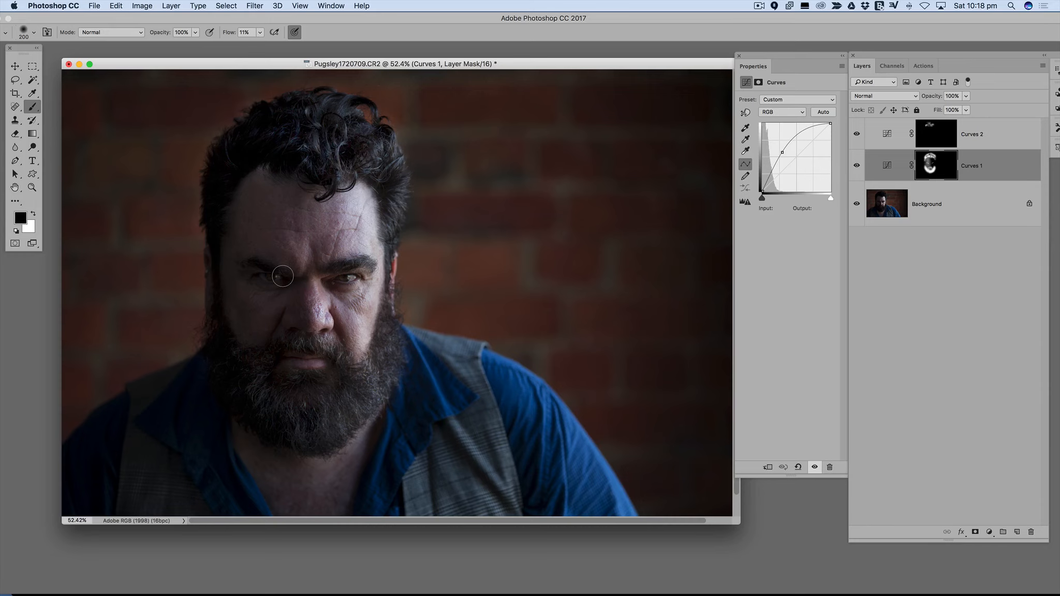
pyautogui.scroll(-3, 282, 276)
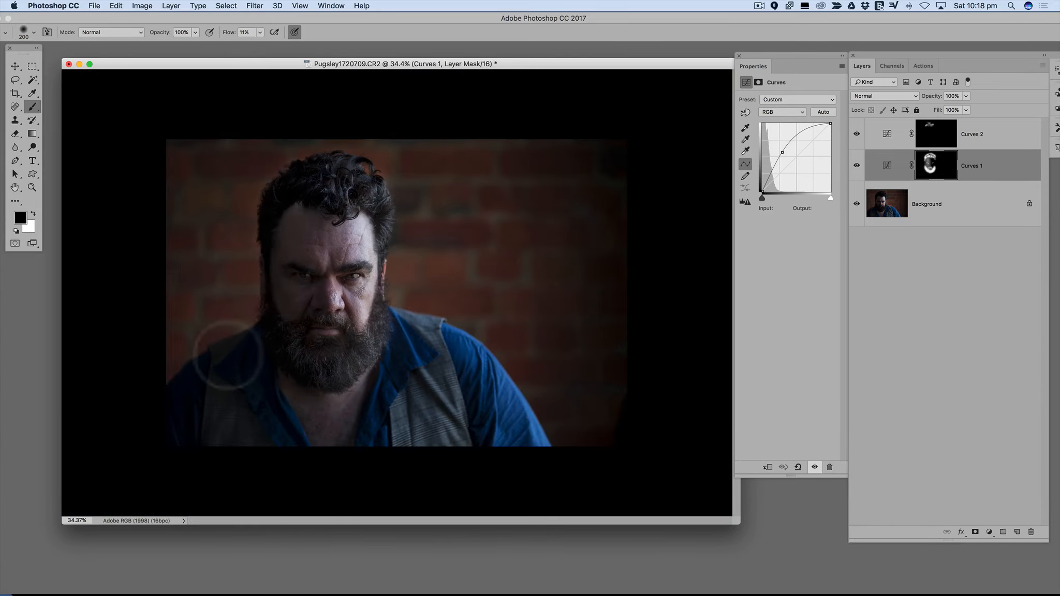
pyautogui.scroll(3, 227, 356)
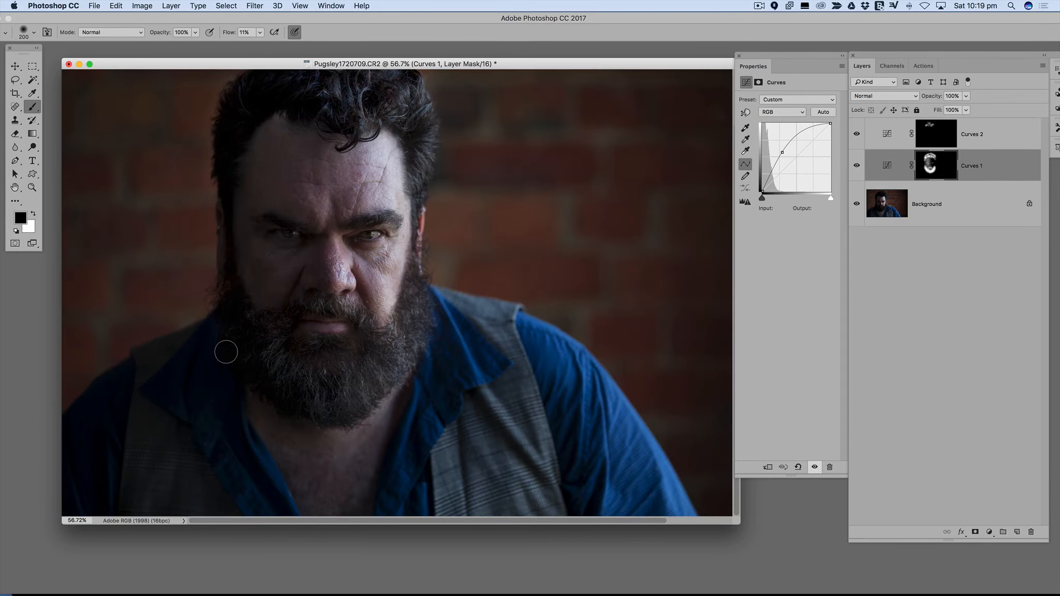
# Step: Stamp all visible layers into a new merged layer above Curves 2
pyautogui.click(992, 144)
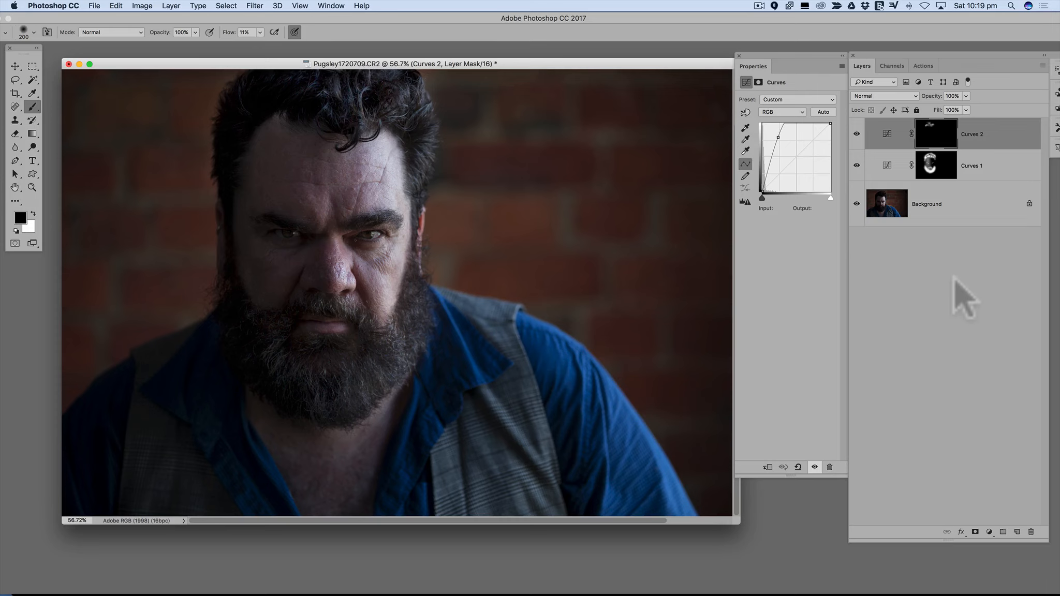
pyautogui.press('super')
pyautogui.press('alt')
pyautogui.press('shift')
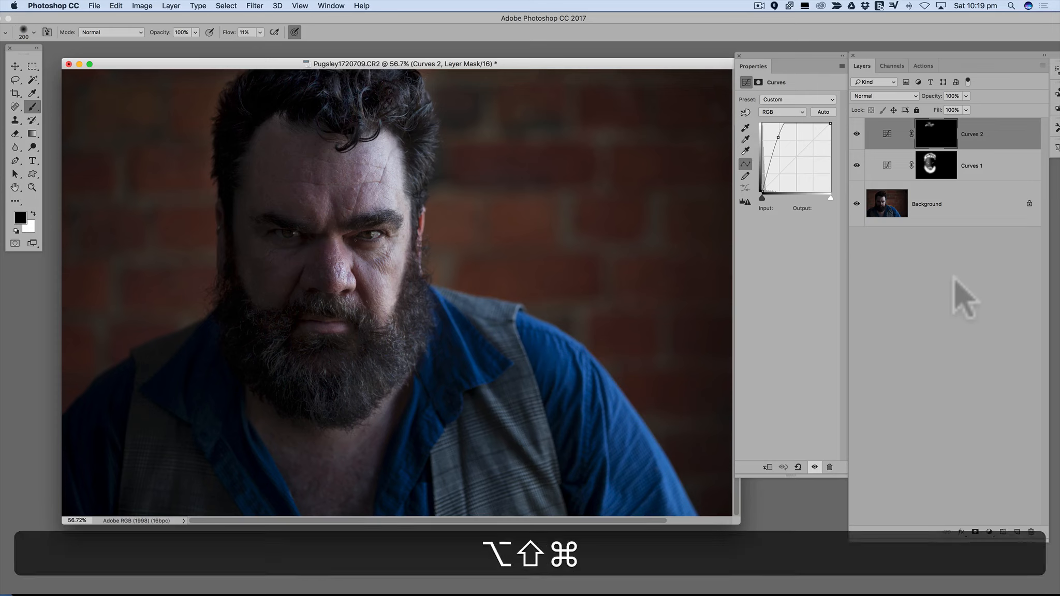
pyautogui.press('alt+shift+super+e')
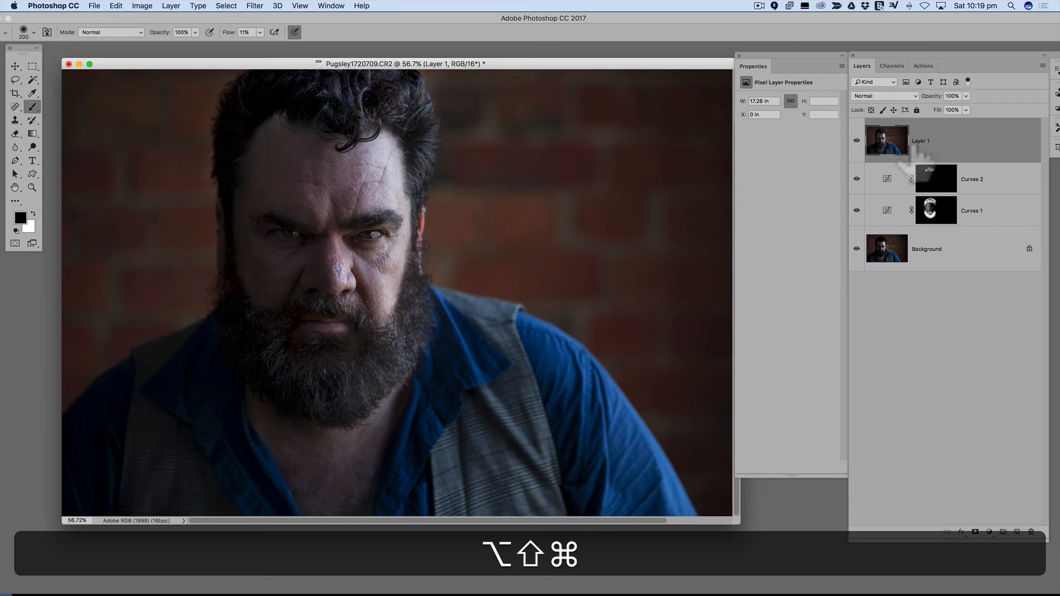
# Step: Toggle the merged layer's visibility to compare it with the layers below and examine the portrait up close
pyautogui.click(857, 141)
pyautogui.click(857, 140)
pyautogui.click(952, 141)
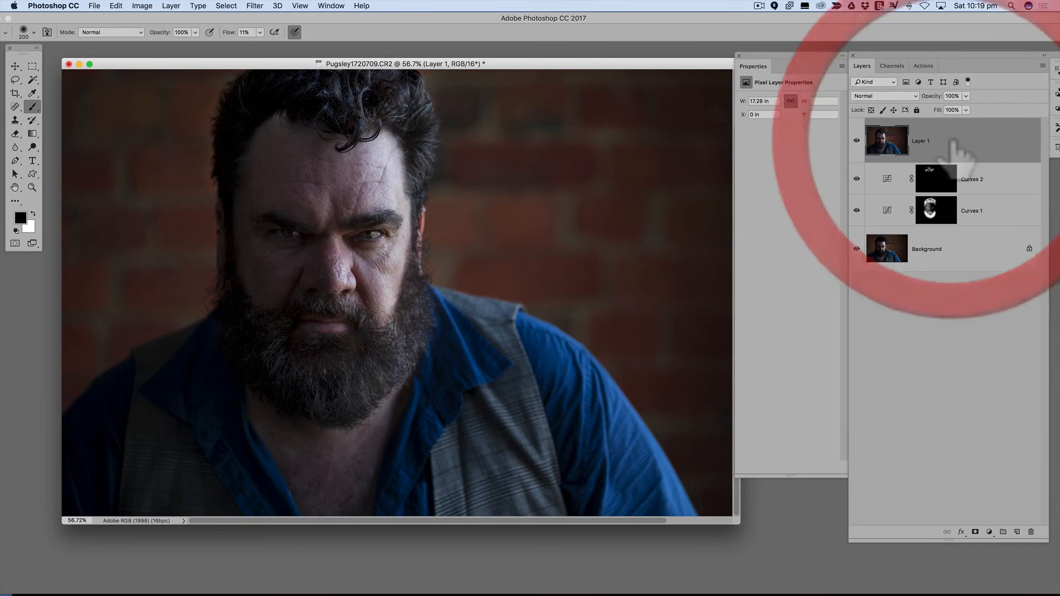
pyautogui.scroll(-5, 420, 248)
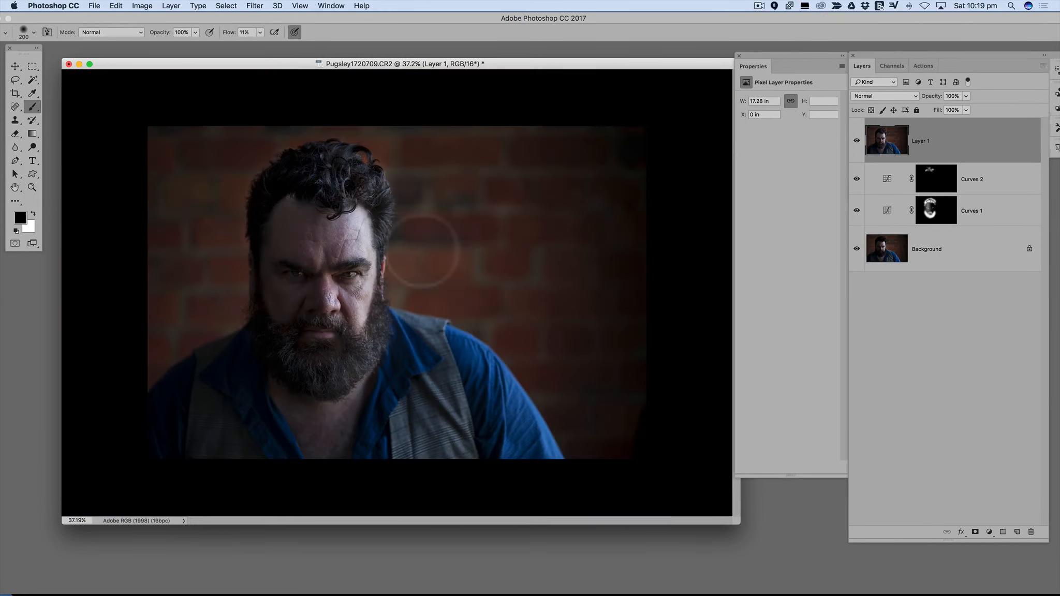
pyautogui.scroll(5, 290, 283)
pyautogui.scroll(-3, 290, 283)
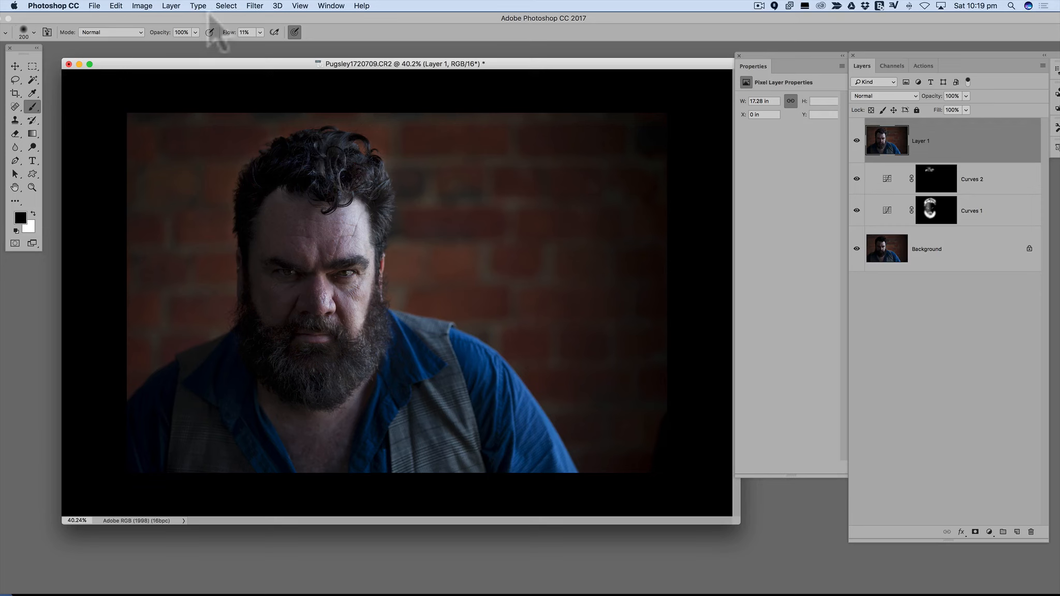
# Step: Set up an Unsharp Mask on Layer 1 with an amount of 131% and a radius of 1.1 pixels, judging it on the beard
pyautogui.click(255, 6)
pyautogui.moveTo(289, 188)
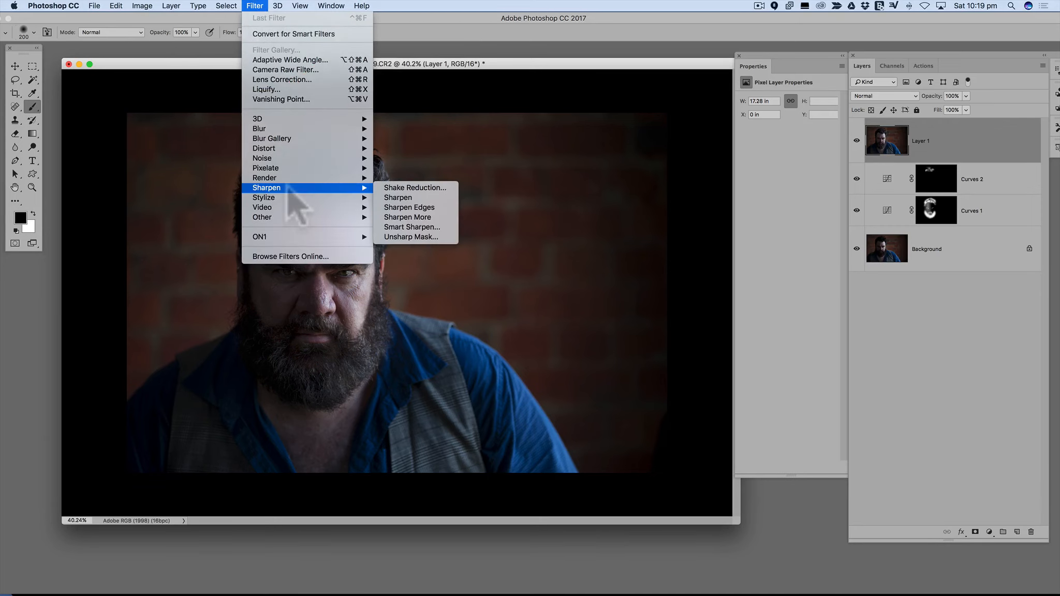
pyautogui.click(409, 239)
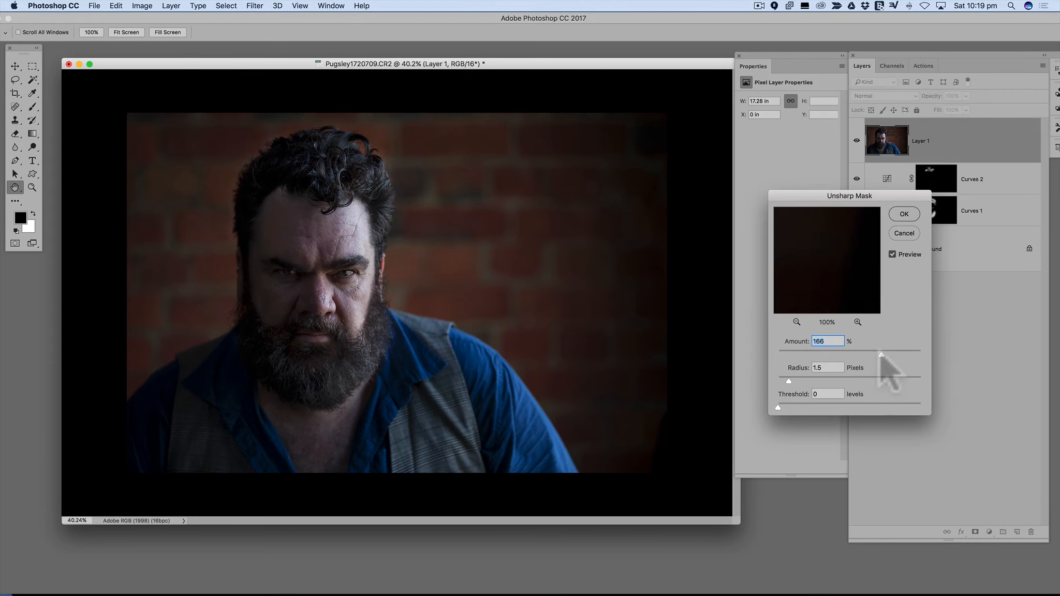
pyautogui.moveTo(882, 355); pyautogui.dragTo(899, 355)
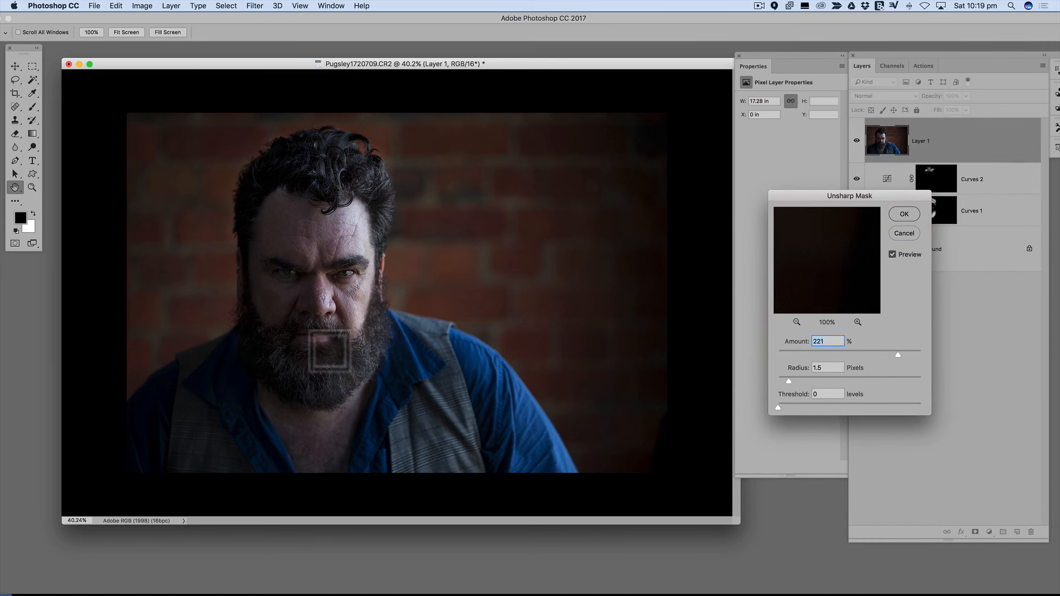
pyautogui.scroll(5, 330, 351)
pyautogui.scroll(4, 331, 352)
pyautogui.scroll(-4, 326, 350)
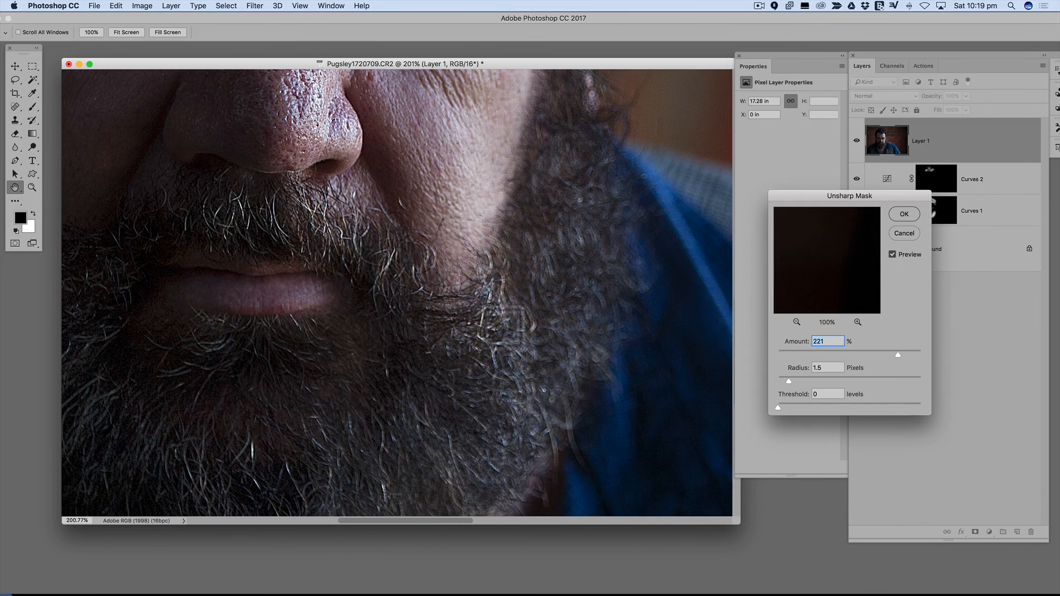
pyautogui.moveTo(789, 381); pyautogui.dragTo(785, 382)
pyautogui.moveTo(899, 356)
pyautogui.mouseDown()
pyautogui.moveTo(796, 354)
pyautogui.moveTo(868, 356)
pyautogui.mouseUp()
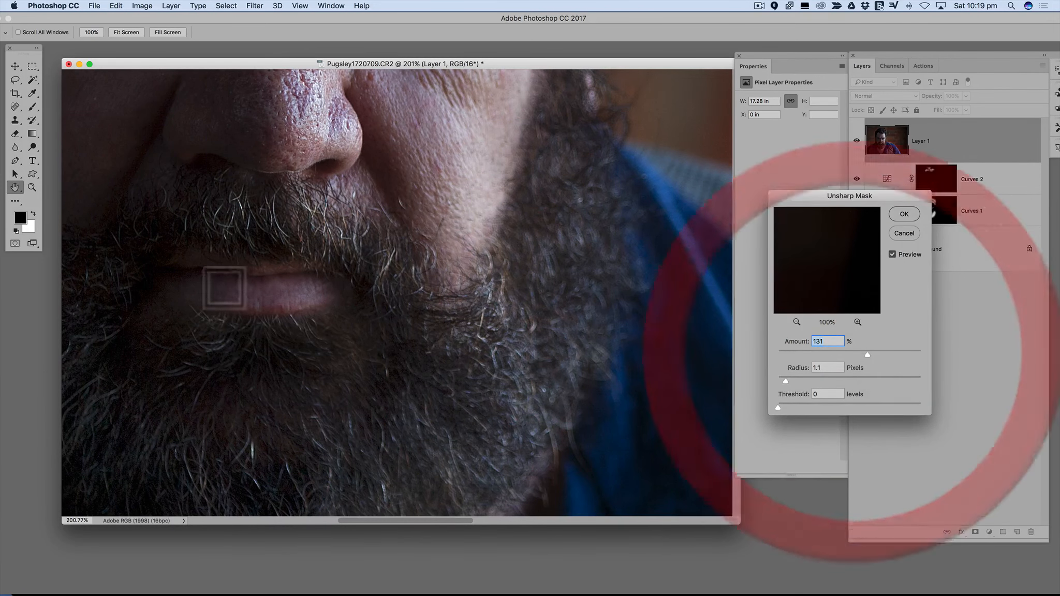
# Step: Raise the Unsharp Mask amount to slightly above 211% while checking the eyes and nose, and apply the sharpening to Layer 1
pyautogui.press('space')
pyautogui.moveTo(378, 208); pyautogui.dragTo(526, 391)
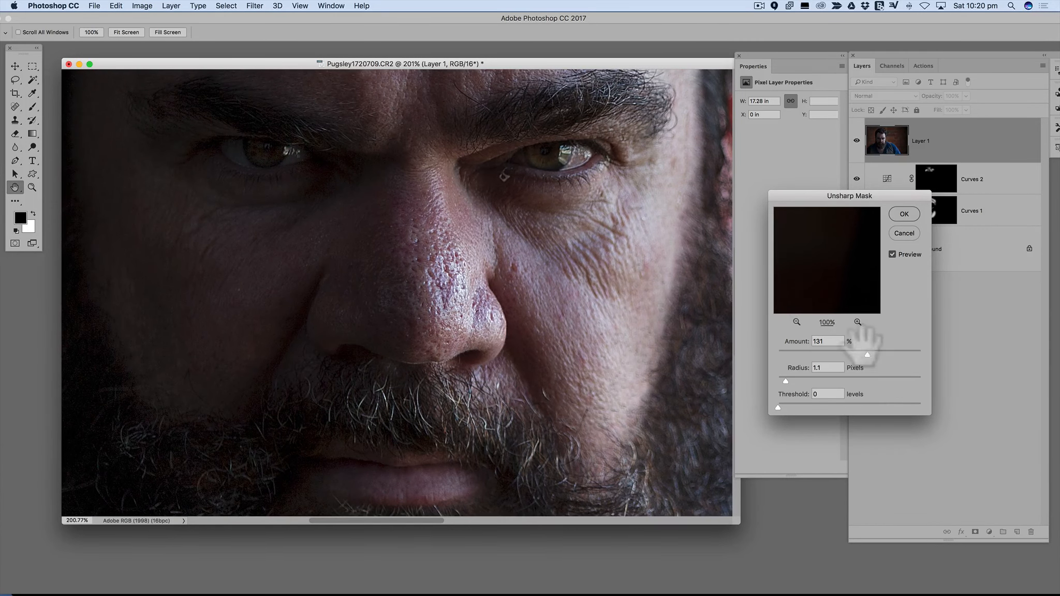
pyautogui.moveTo(868, 355); pyautogui.dragTo(897, 355)
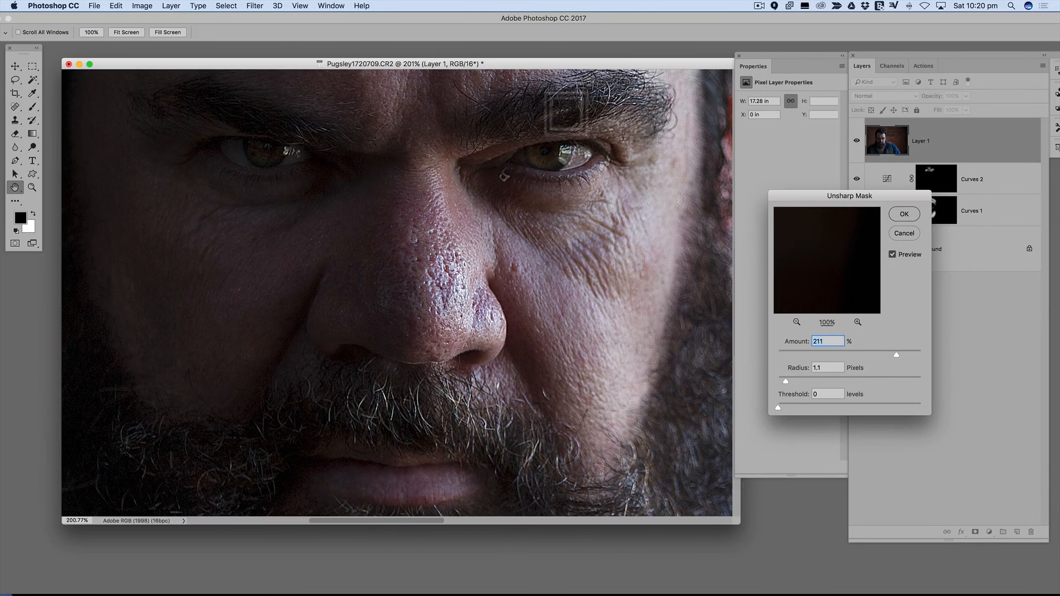
pyautogui.moveTo(896, 355); pyautogui.dragTo(902, 355)
pyautogui.click(903, 214)
pyautogui.press('b')
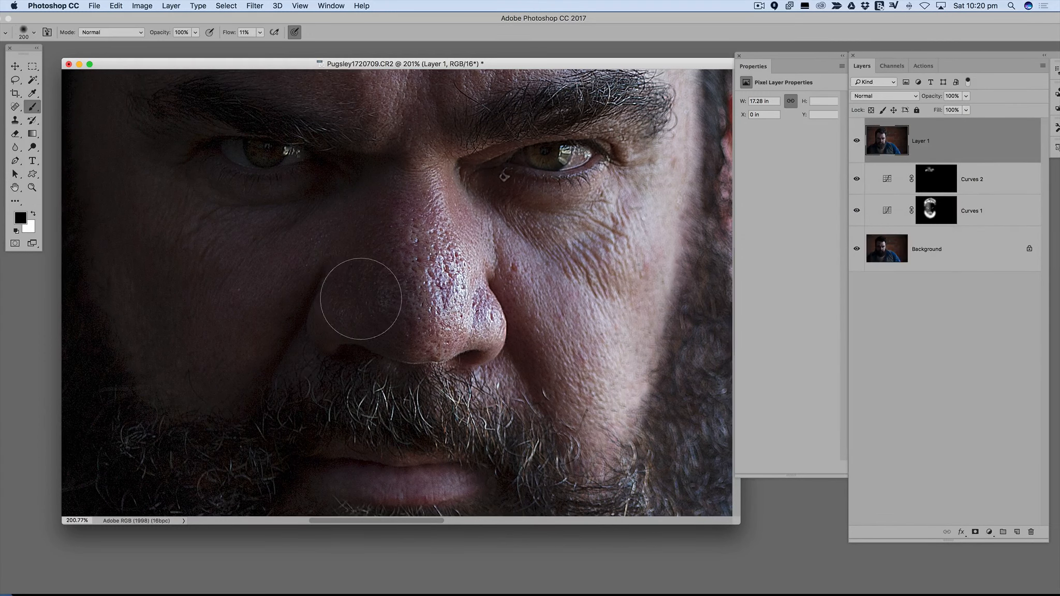
# Step: Add a layer mask to the sharpened Layer 1 and invert it to black
pyautogui.press('super+0')
pyautogui.scroll(3, 234, 290)
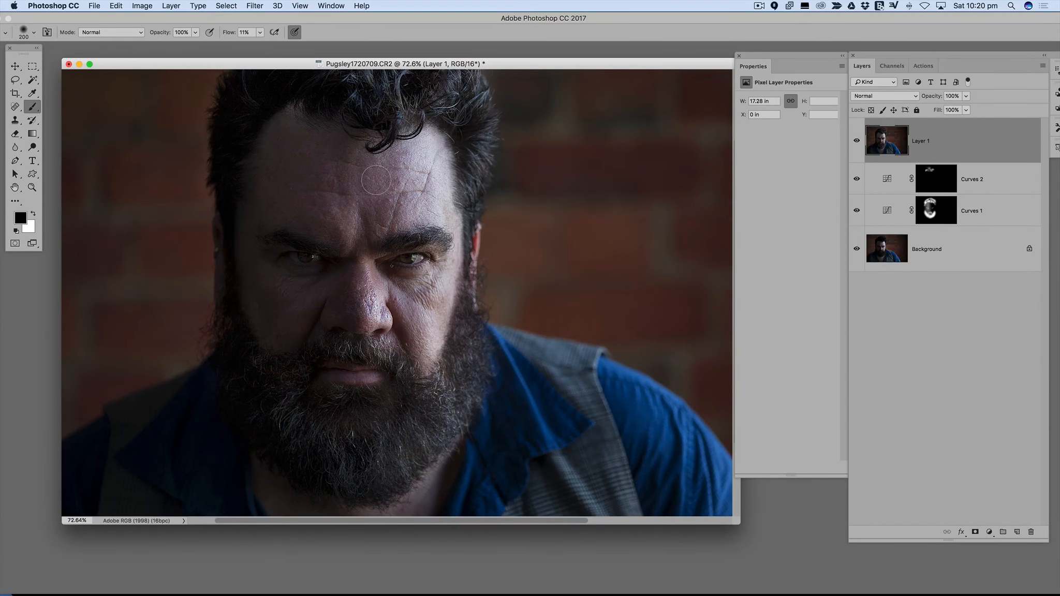
pyautogui.click(975, 531)
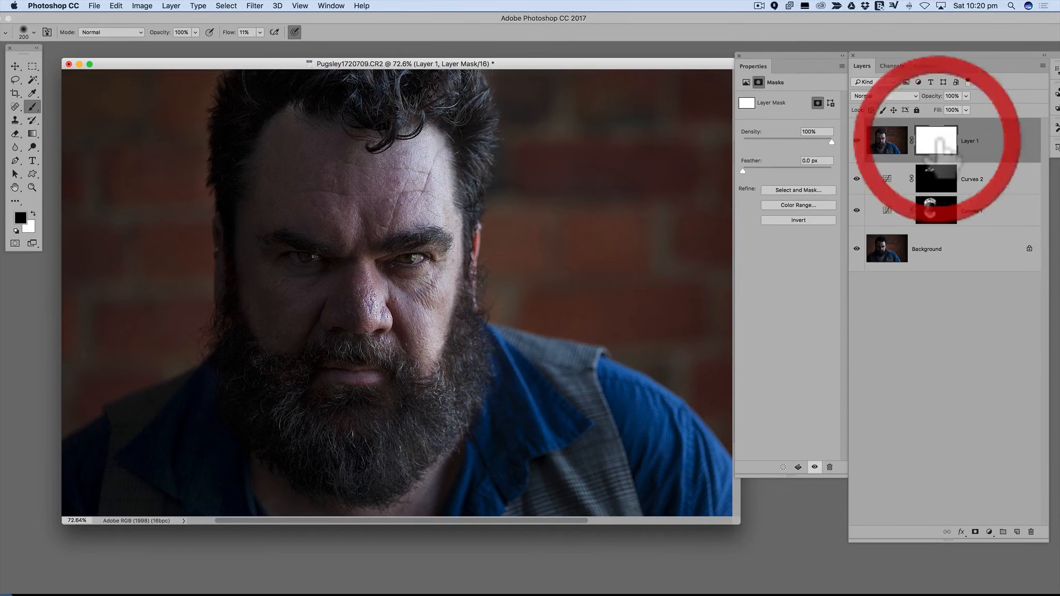
pyautogui.moveTo(944, 148); pyautogui.dragTo(947, 180)
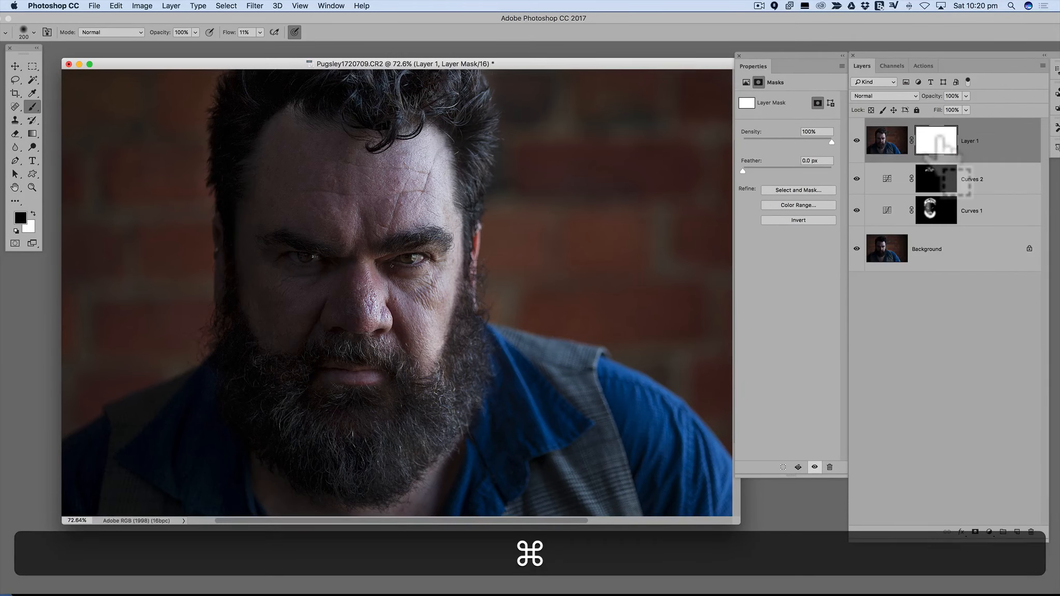
pyautogui.press('super+i')
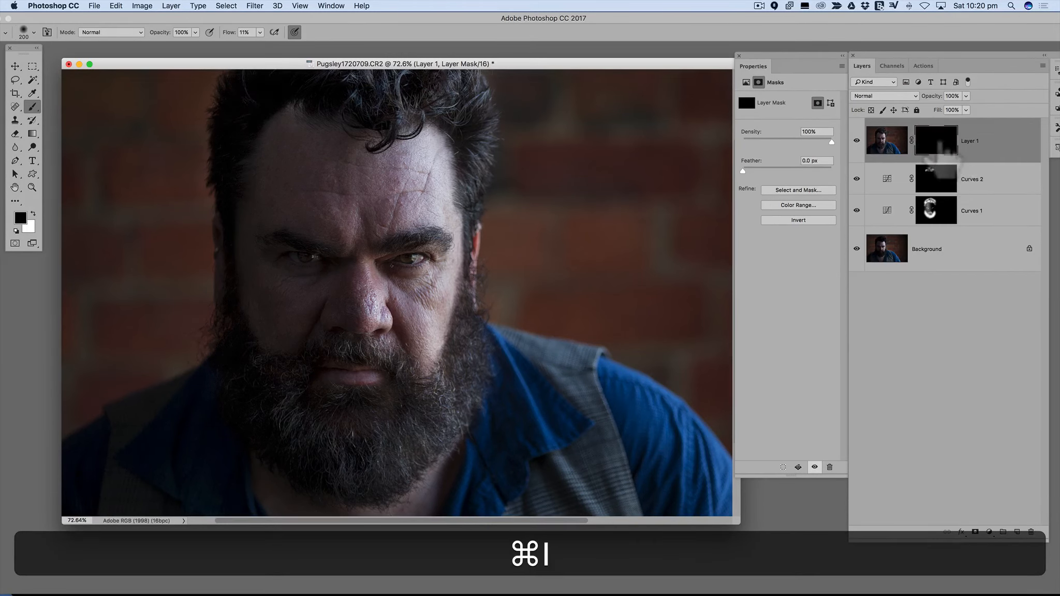
pyautogui.click(34, 214)
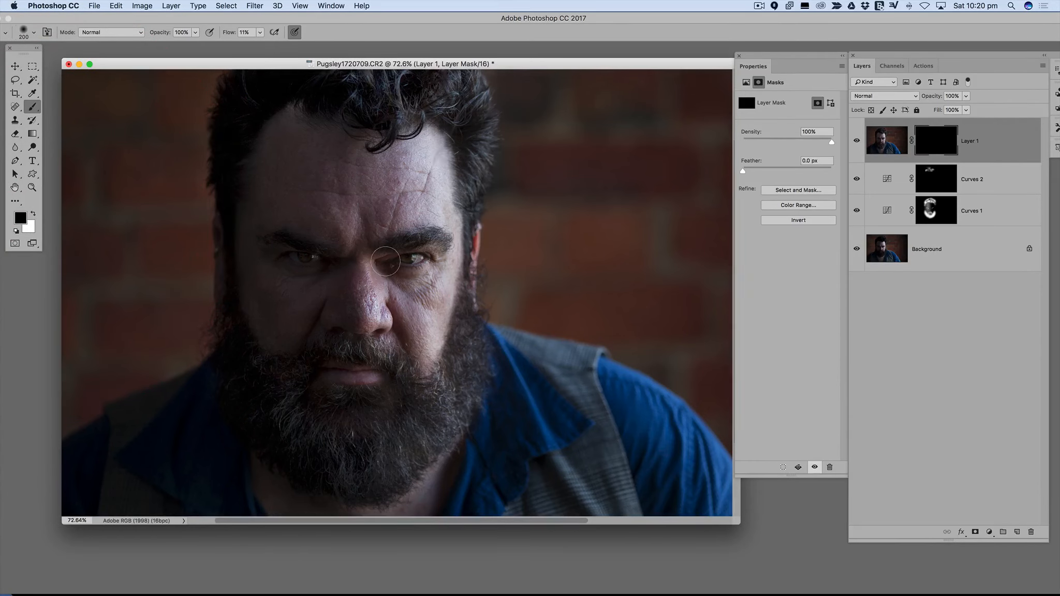
# Step: Compare the eye area with Layer 1 hidden and shown, and switch between the layer's image and mask, ending on the mask
pyautogui.scroll(5, 386, 262)
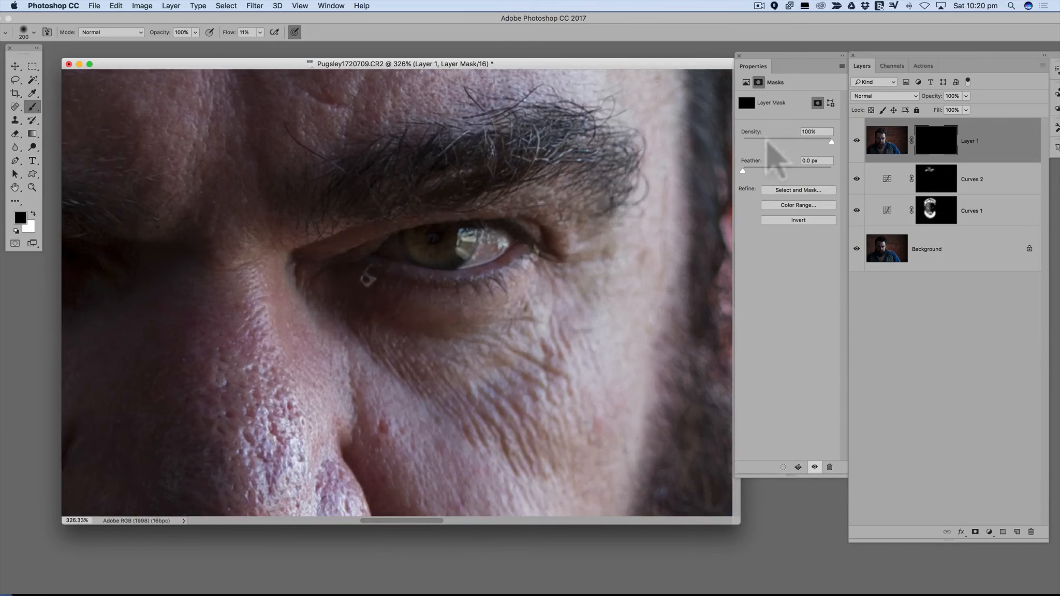
pyautogui.click(858, 140)
pyautogui.click(858, 140)
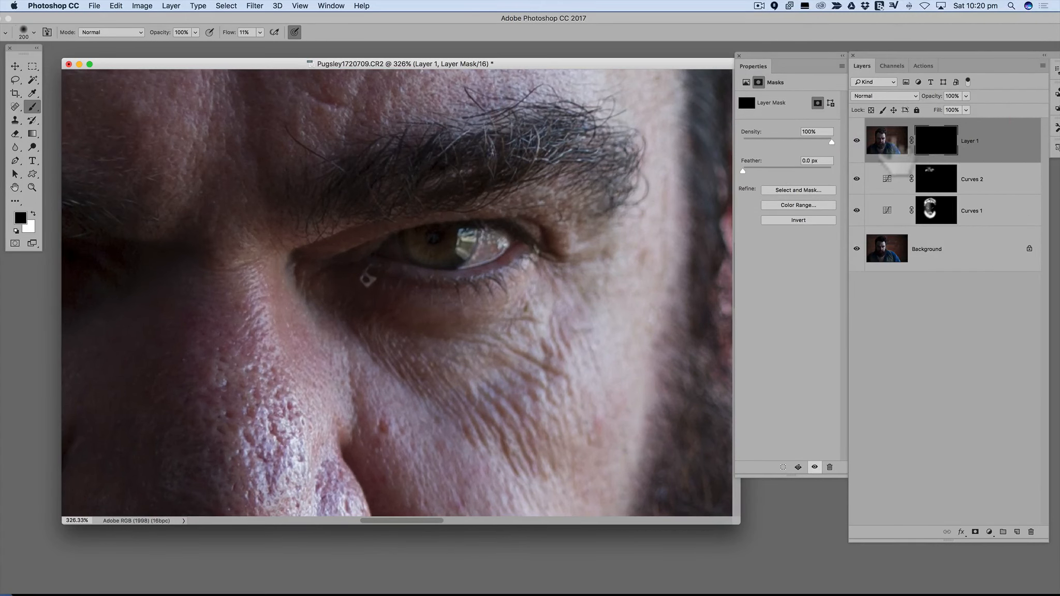
pyautogui.click(887, 140)
pyautogui.click(932, 143)
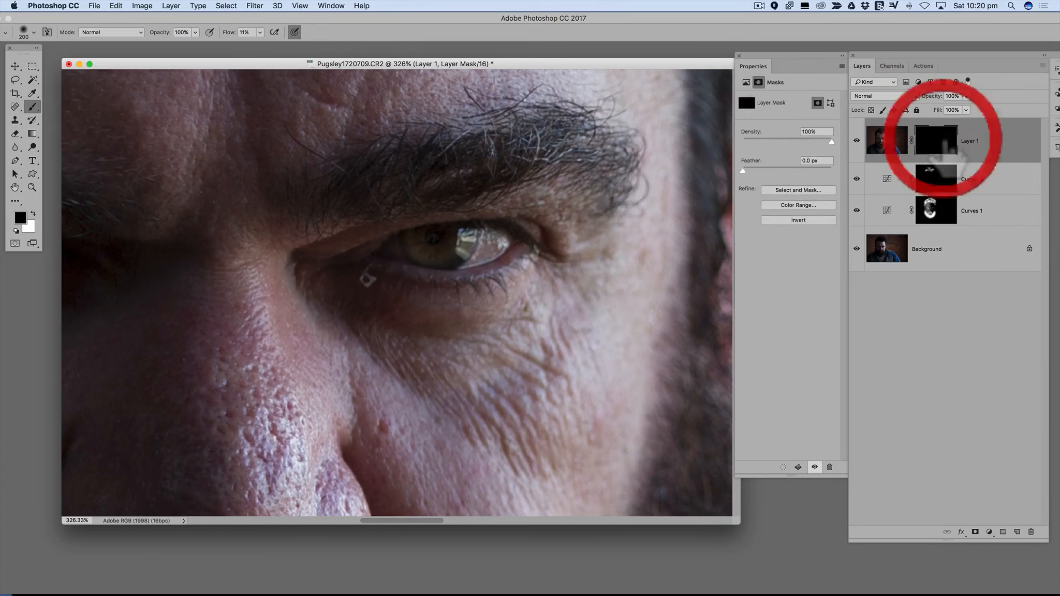
pyautogui.click(887, 140)
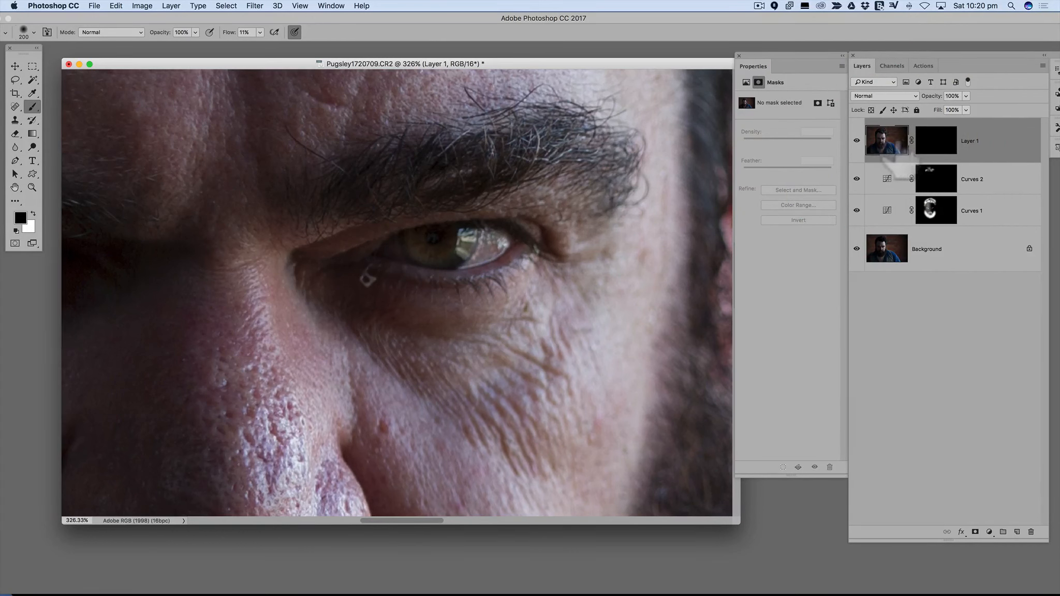
pyautogui.click(936, 140)
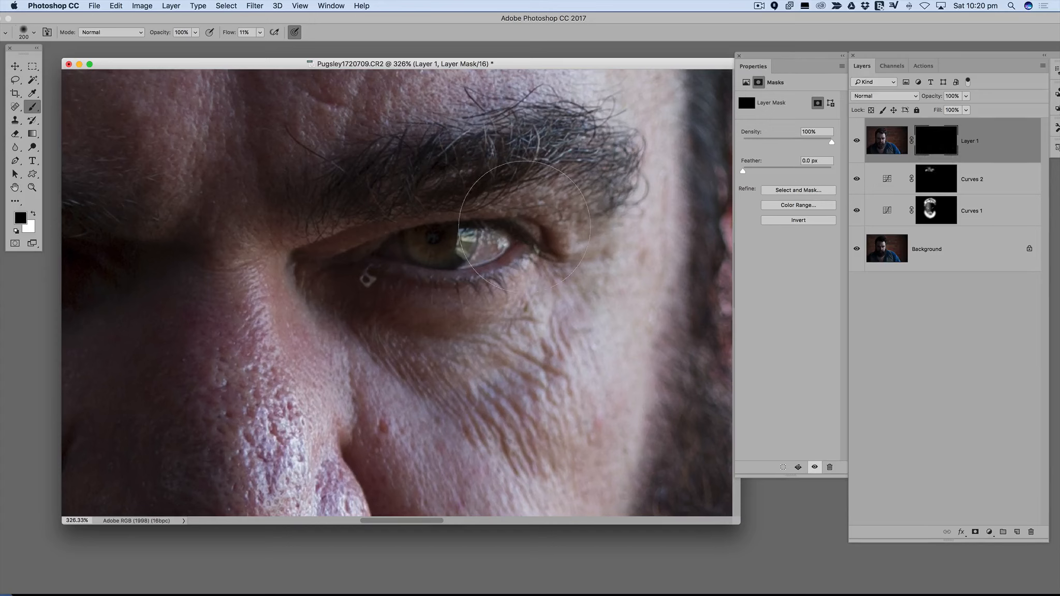
# Step: Paint the sharpening in over both eyes and eyebrows on the Layer 1 mask with a 60 px white brush
pyautogui.press('[')
pyautogui.press('[')
pyautogui.press('[')
pyautogui.press('[')
pyautogui.press('[')
pyautogui.press('[')
pyautogui.click(33, 213)
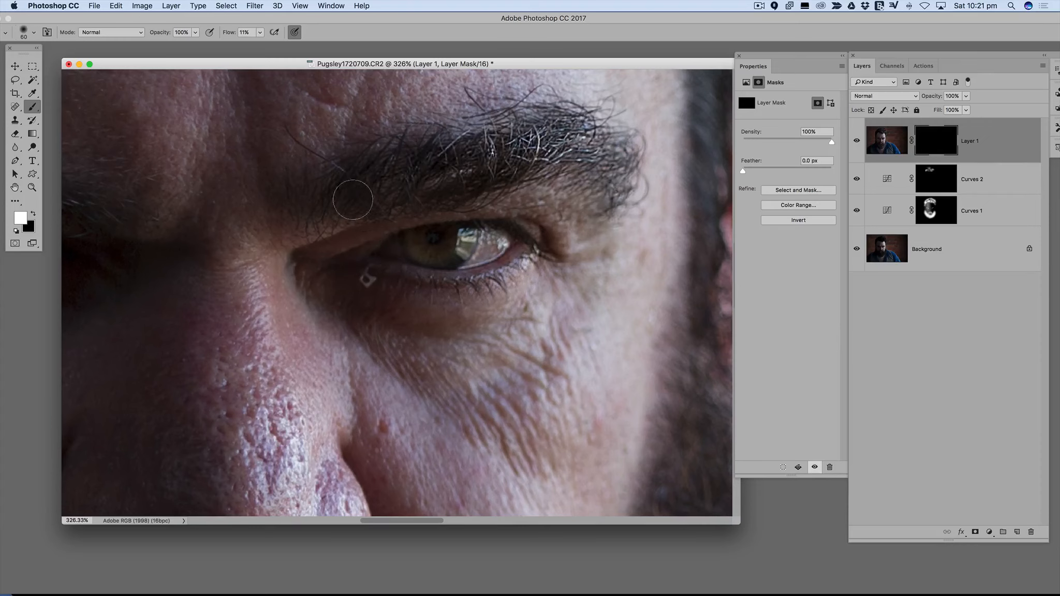
pyautogui.press('super+0')
pyautogui.click(290, 252)
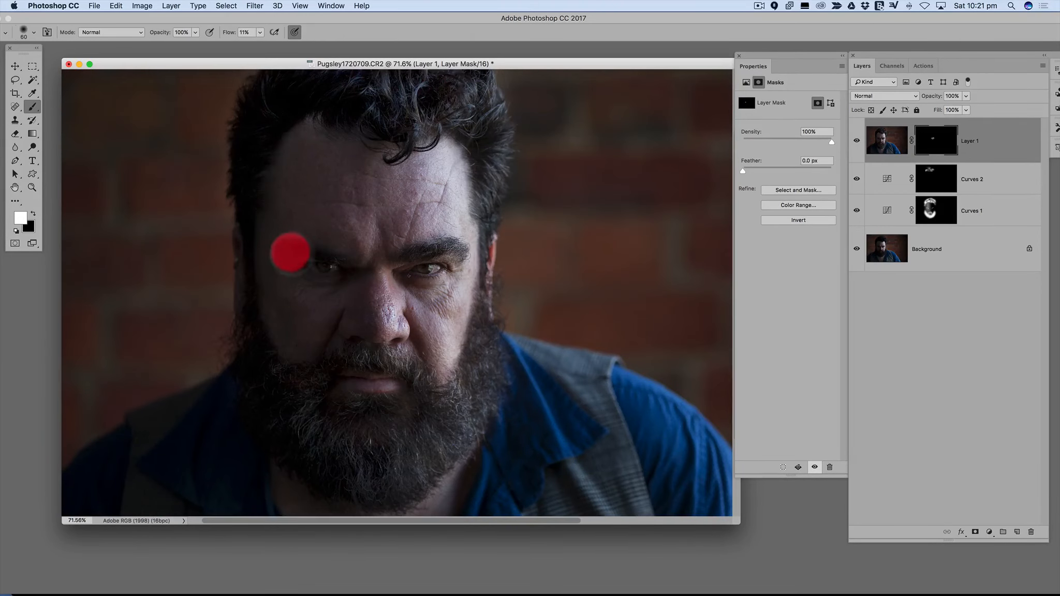
pyautogui.moveTo(290, 253); pyautogui.dragTo(336, 267)
# Step: Enlarge the brush to 500 px and paint white over the beard on the Layer 1 mask
pyautogui.moveTo(405, 464)
pyautogui.mouseDown()
pyautogui.moveTo(421, 475)
pyautogui.moveTo(452, 443)
pyautogui.mouseUp()
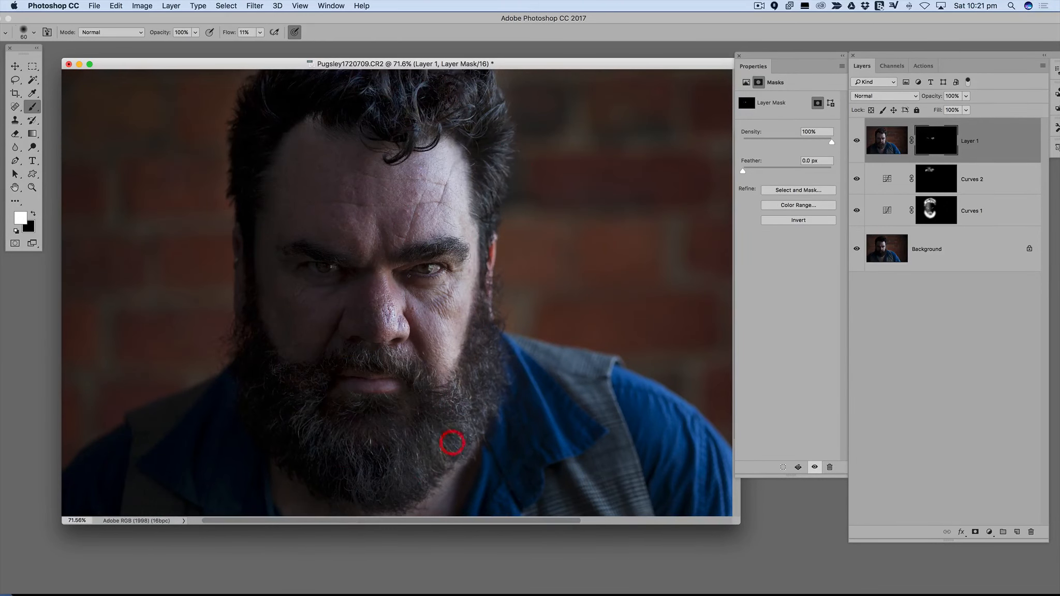
pyautogui.press(']')
pyautogui.press(']')
pyautogui.press(']')
pyautogui.press(']')
pyautogui.press(']')
pyautogui.press(']')
pyautogui.press(']')
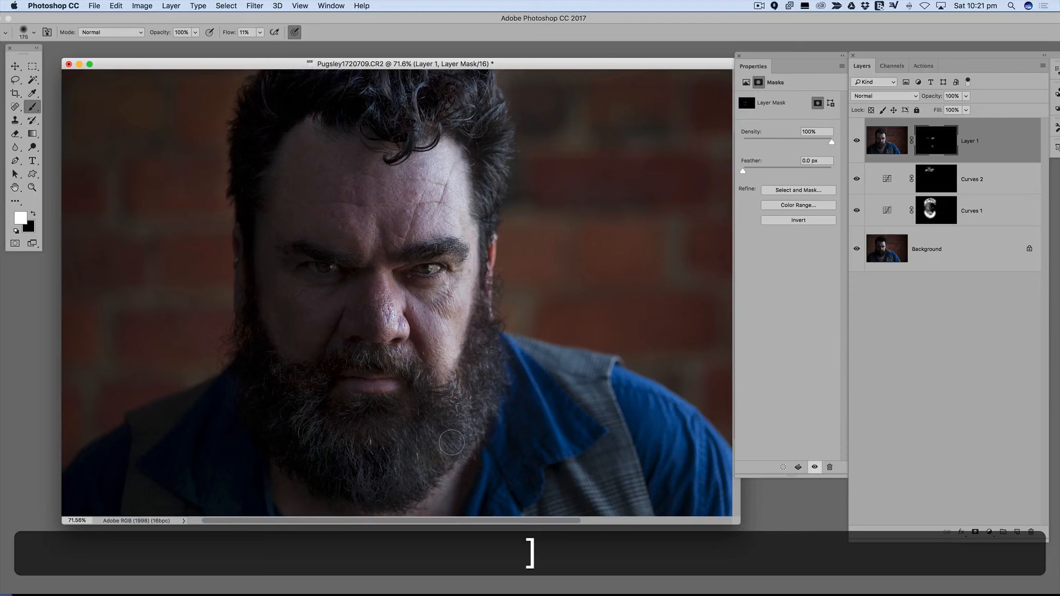
pyautogui.press(']')
pyautogui.press(']')
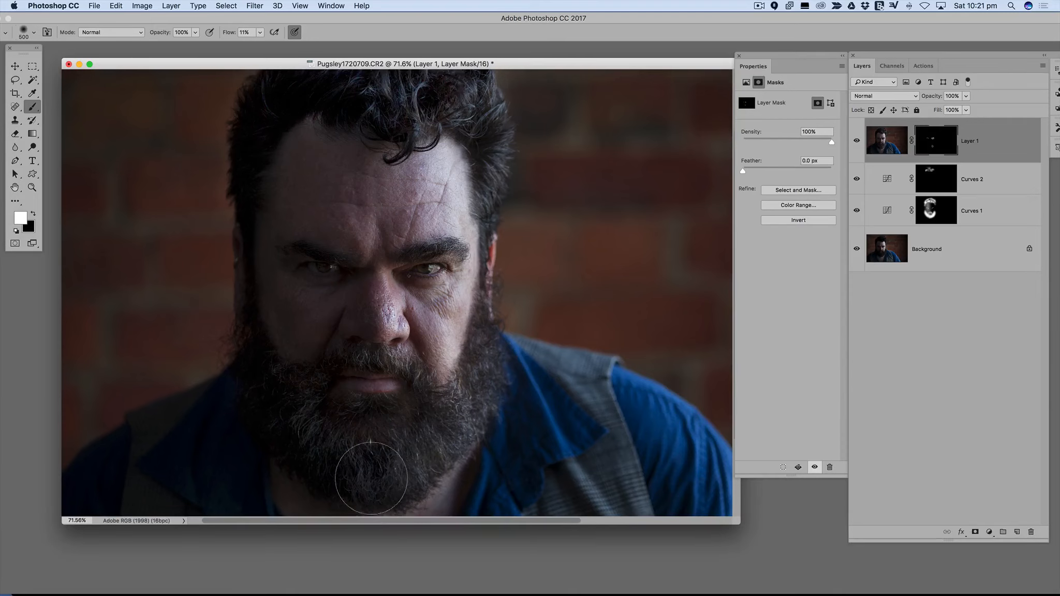
pyautogui.moveTo(435, 441)
pyautogui.mouseDown()
pyautogui.moveTo(378, 374)
pyautogui.moveTo(308, 396)
pyautogui.moveTo(330, 428)
pyautogui.moveTo(410, 459)
pyautogui.moveTo(464, 403)
pyautogui.moveTo(447, 425)
pyautogui.moveTo(377, 399)
pyautogui.moveTo(385, 388)
pyautogui.moveTo(315, 393)
pyautogui.moveTo(367, 440)
pyautogui.moveTo(445, 440)
pyautogui.mouseUp()
pyautogui.moveTo(935, 140)
pyautogui.mouseDown()
pyautogui.moveTo(934, 158)
pyautogui.moveTo(935, 141)
pyautogui.mouseUp()
# Step: Reduce the brush to 100 px for detail work around the eyes on the Layer 1 mask
pyautogui.scroll(5, 320, 256)
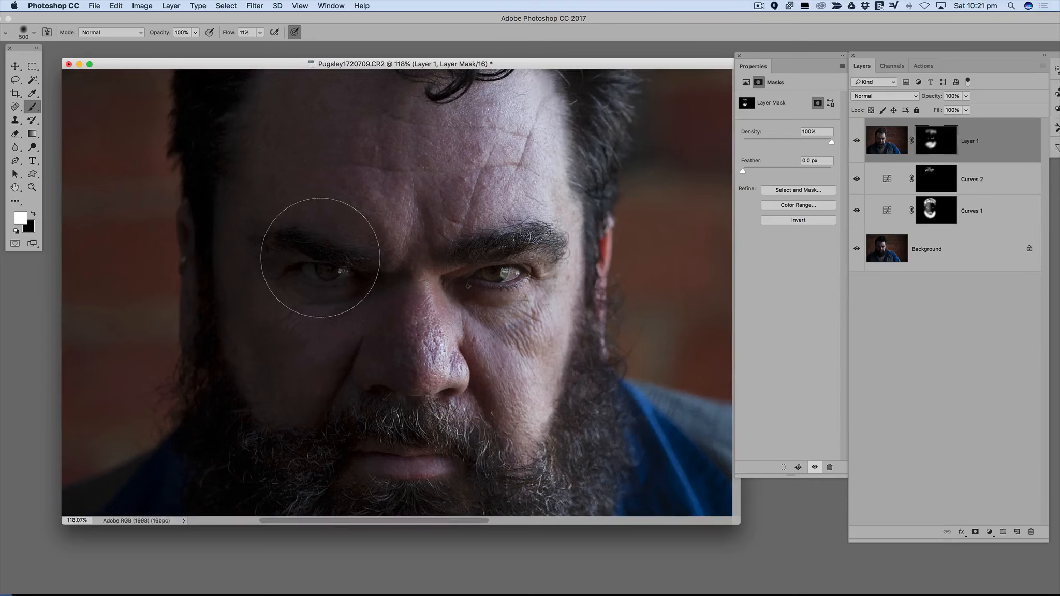
pyautogui.press('[')
pyautogui.press('[')
pyautogui.press('[')
pyautogui.press('[')
pyautogui.press('[')
pyautogui.press('[')
pyautogui.press('[')
pyautogui.press('[')
pyautogui.press('[')
pyautogui.press('[')
pyautogui.press('[')
pyautogui.press('[')
pyautogui.press('[')
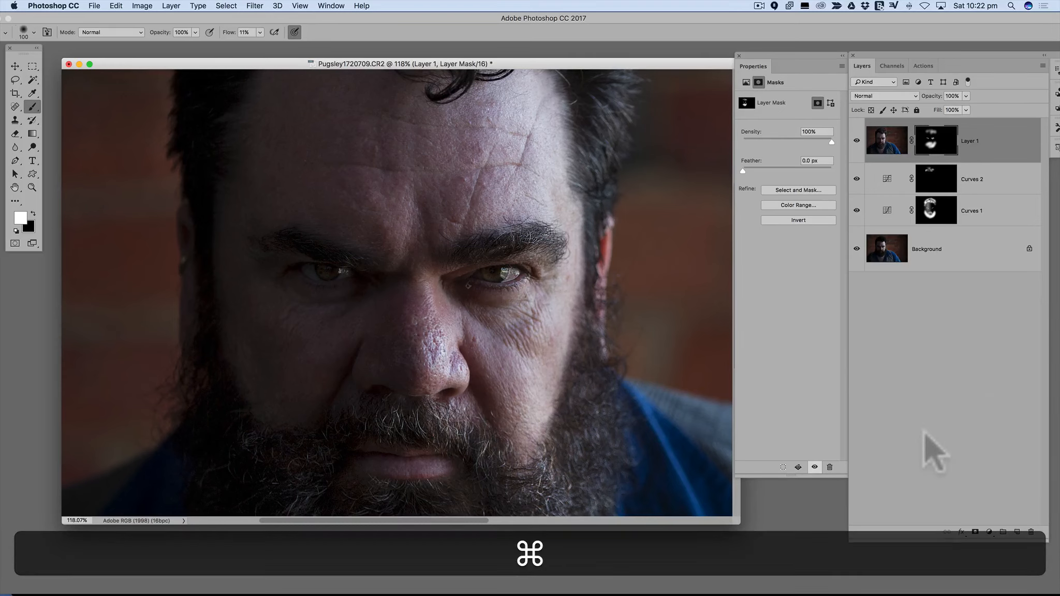
# Step: Stamp all visible layers into a new merged layer above Layer 1 and check the whole portrait
pyautogui.press('alt+shift+super+e')
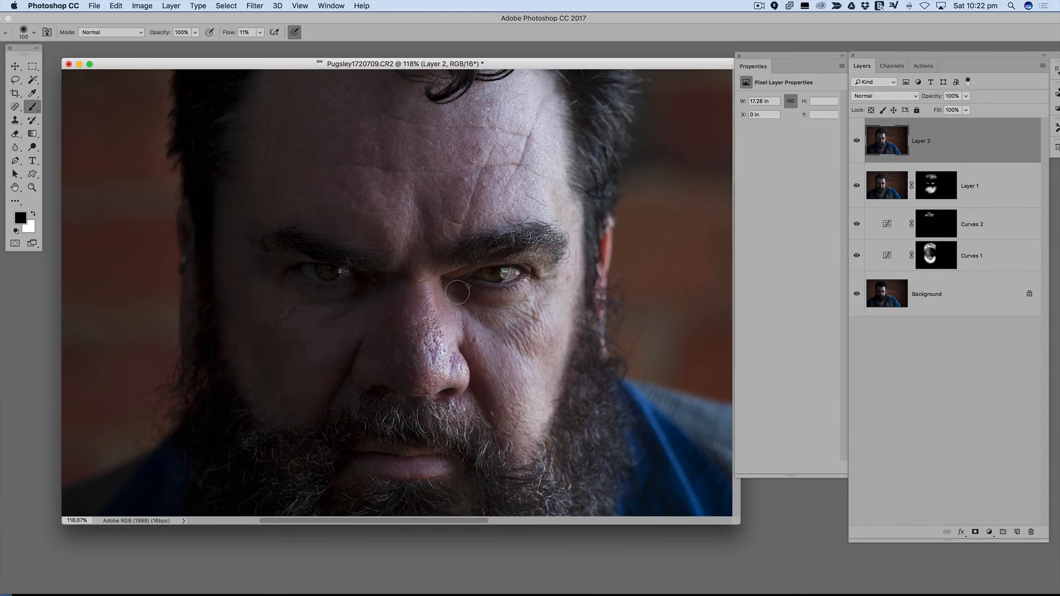
pyautogui.press('super+0')
pyautogui.scroll(2, 243, 290)
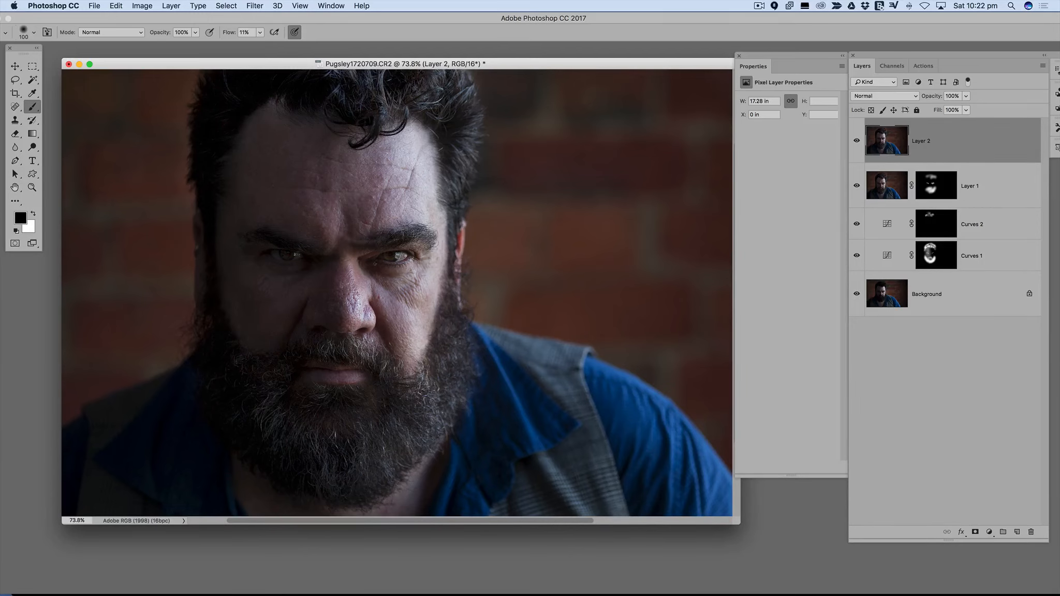
pyautogui.scroll(2, 326, 206)
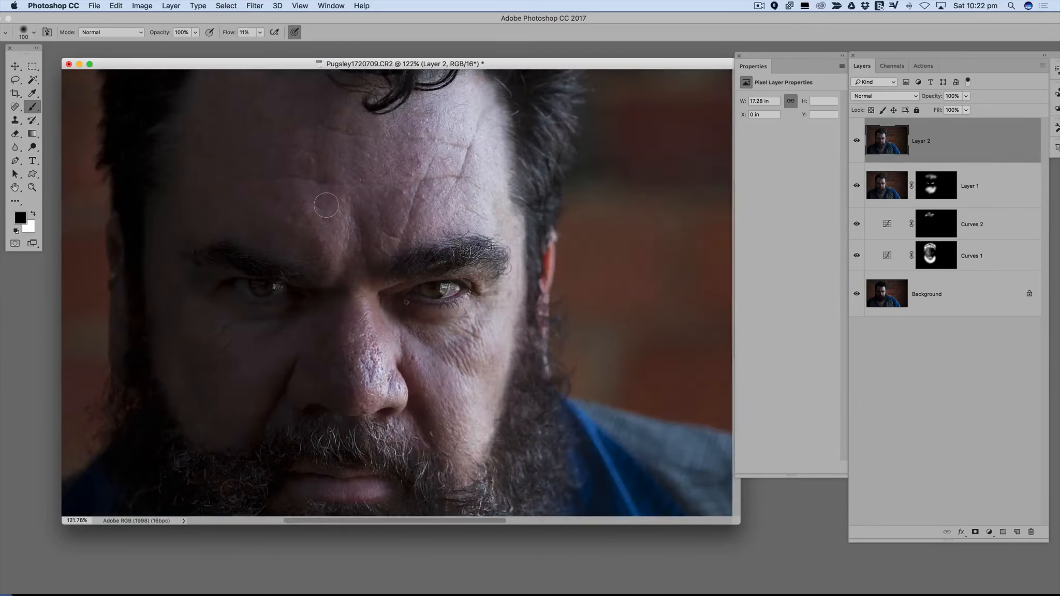
pyautogui.scroll(-2, 326, 205)
pyautogui.scroll(-3, 317, 204)
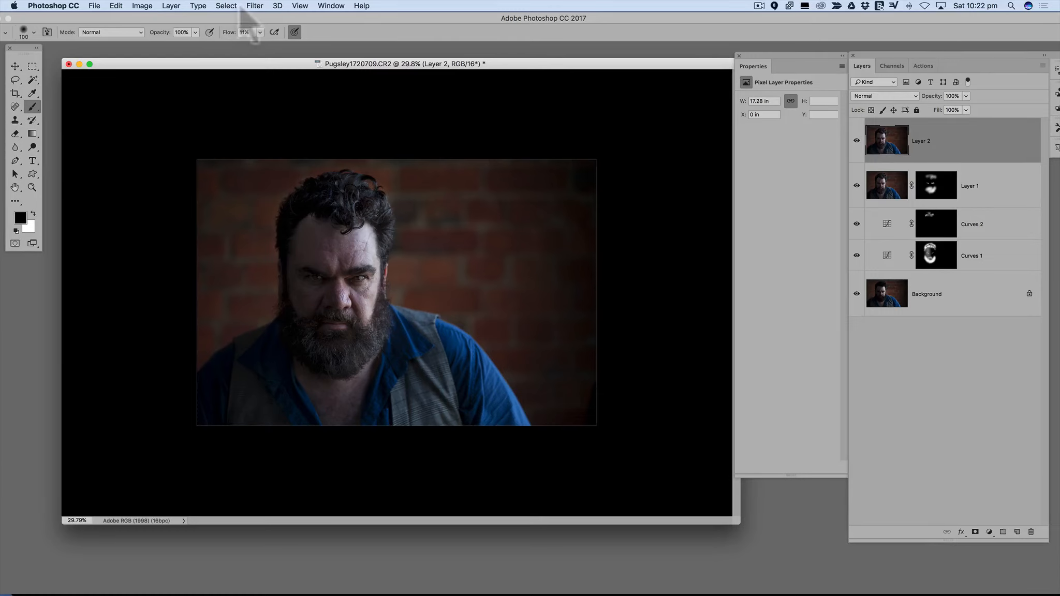
# Step: Apply a Gaussian Blur with a 24.7 pixel radius to Layer 2 and return to the Brush tool
pyautogui.click(256, 6)
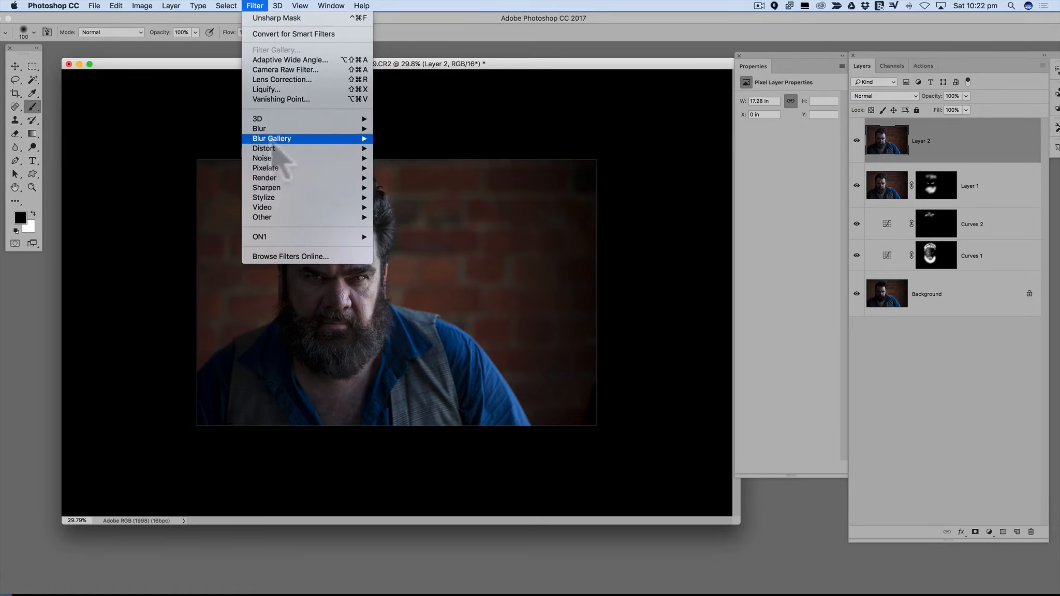
pyautogui.moveTo(306, 129)
pyautogui.click(409, 168)
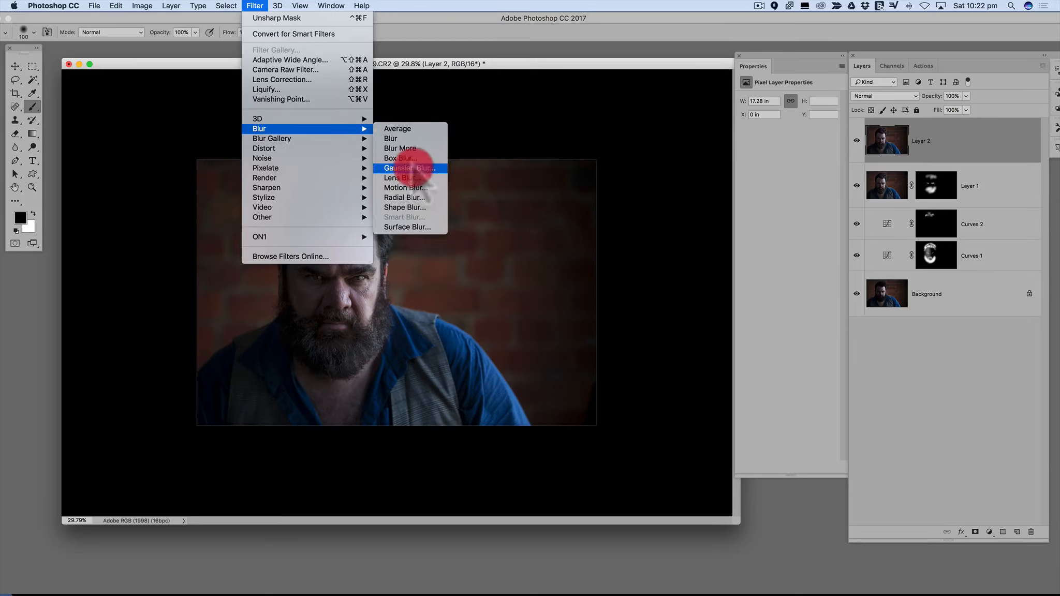
pyautogui.moveTo(764, 219)
pyautogui.mouseDown()
pyautogui.moveTo(783, 220)
pyautogui.moveTo(764, 219)
pyautogui.mouseUp()
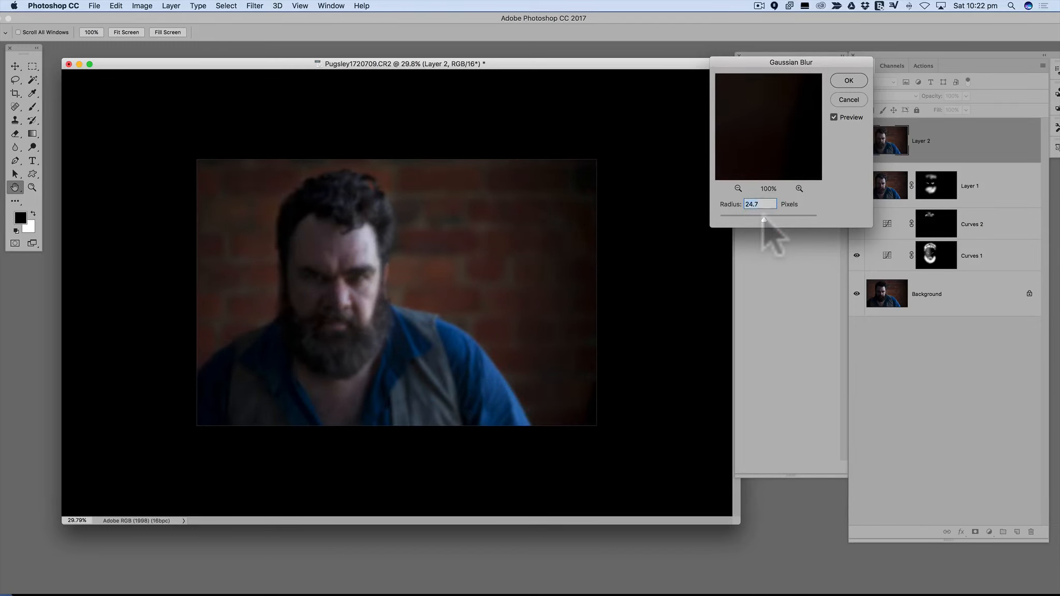
pyautogui.click(849, 80)
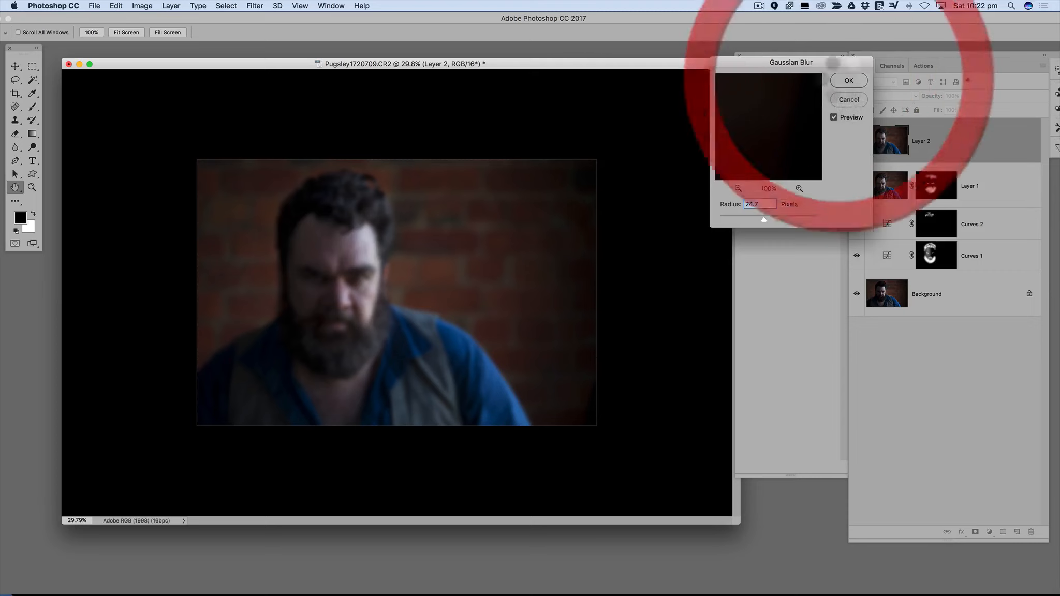
pyautogui.press('b')
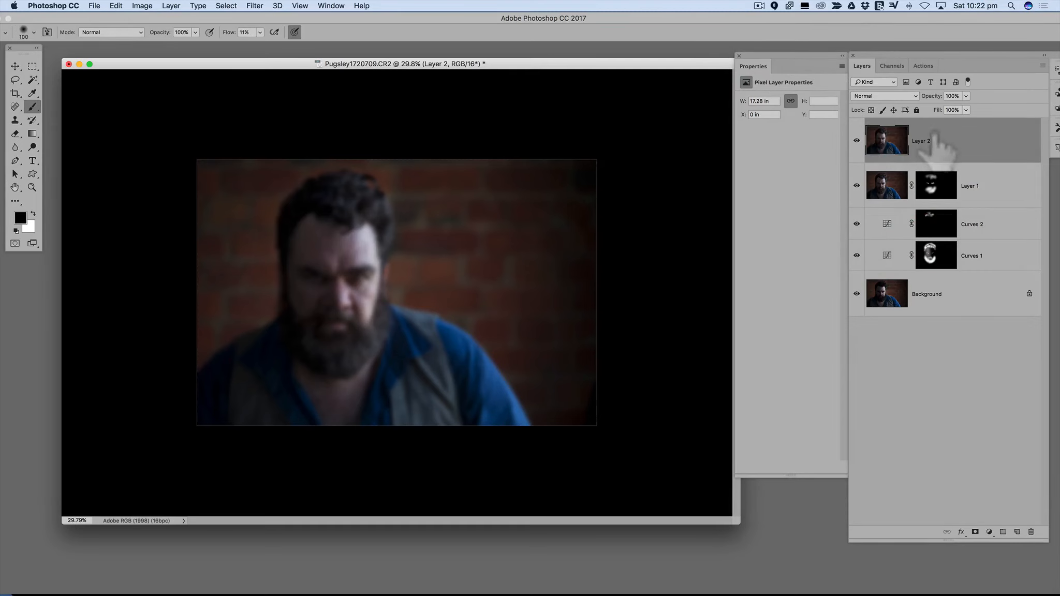
# Step: Add a layer mask to the blurred Layer 2, invert it to black and enlarge the brush to 700 px
pyautogui.click(976, 532)
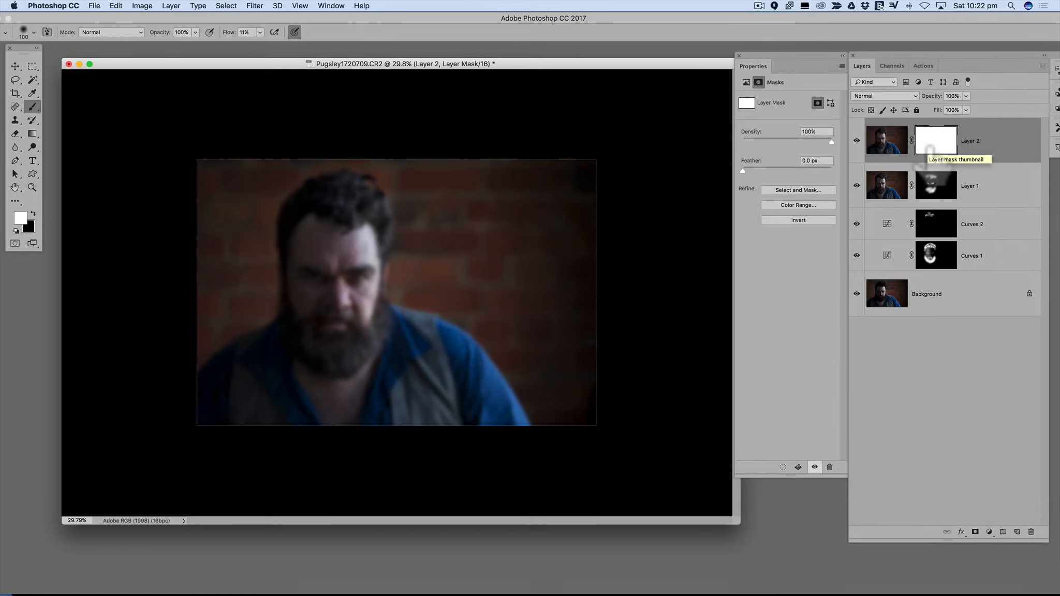
pyautogui.press('super+i')
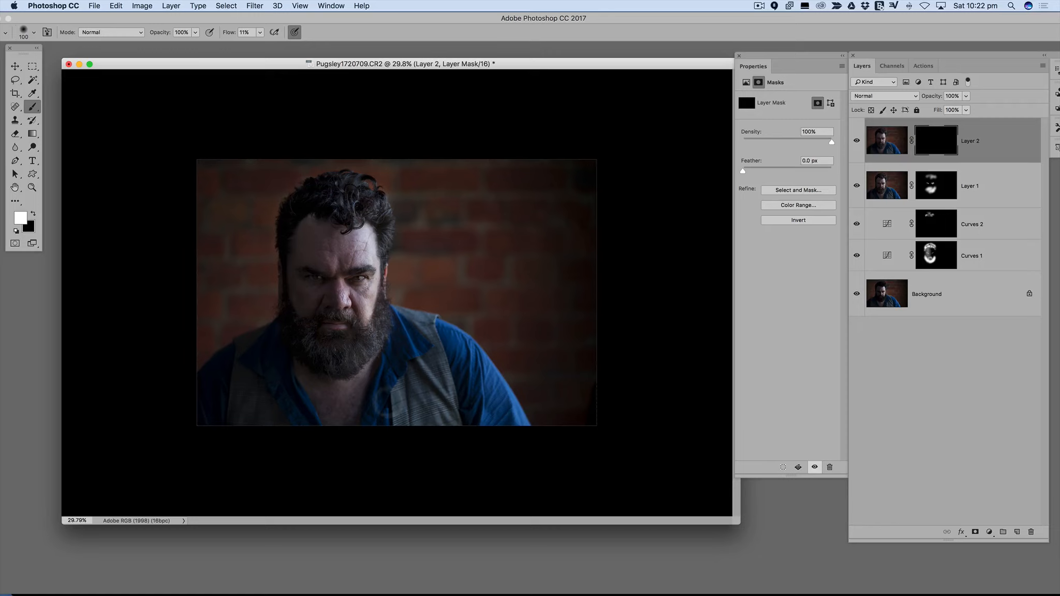
pyautogui.press(']')
pyautogui.press(']')
pyautogui.press(']')
pyautogui.press(']')
pyautogui.press(']')
pyautogui.press(']')
pyautogui.press(']')
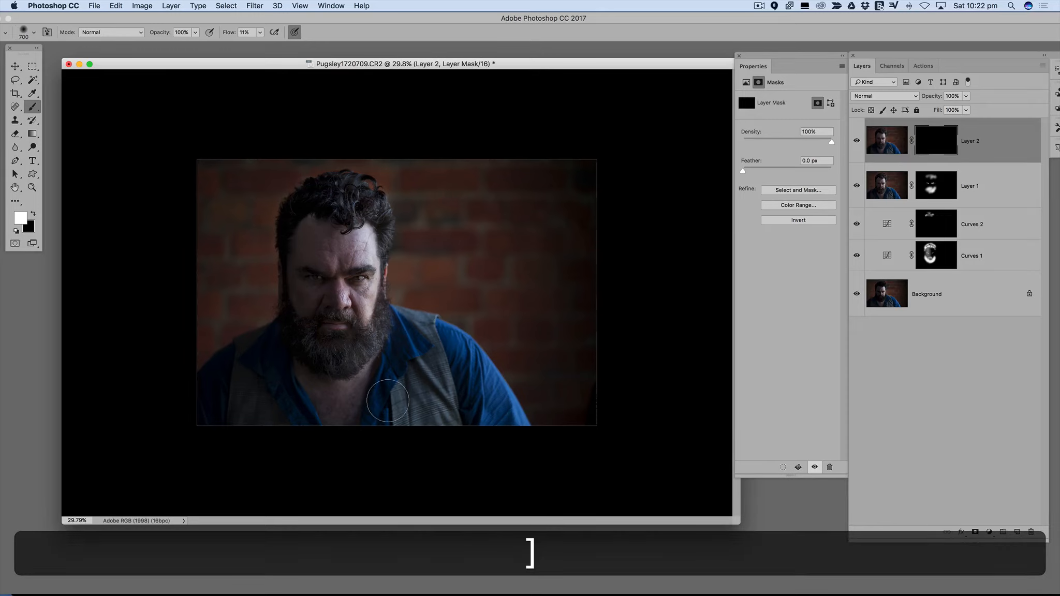